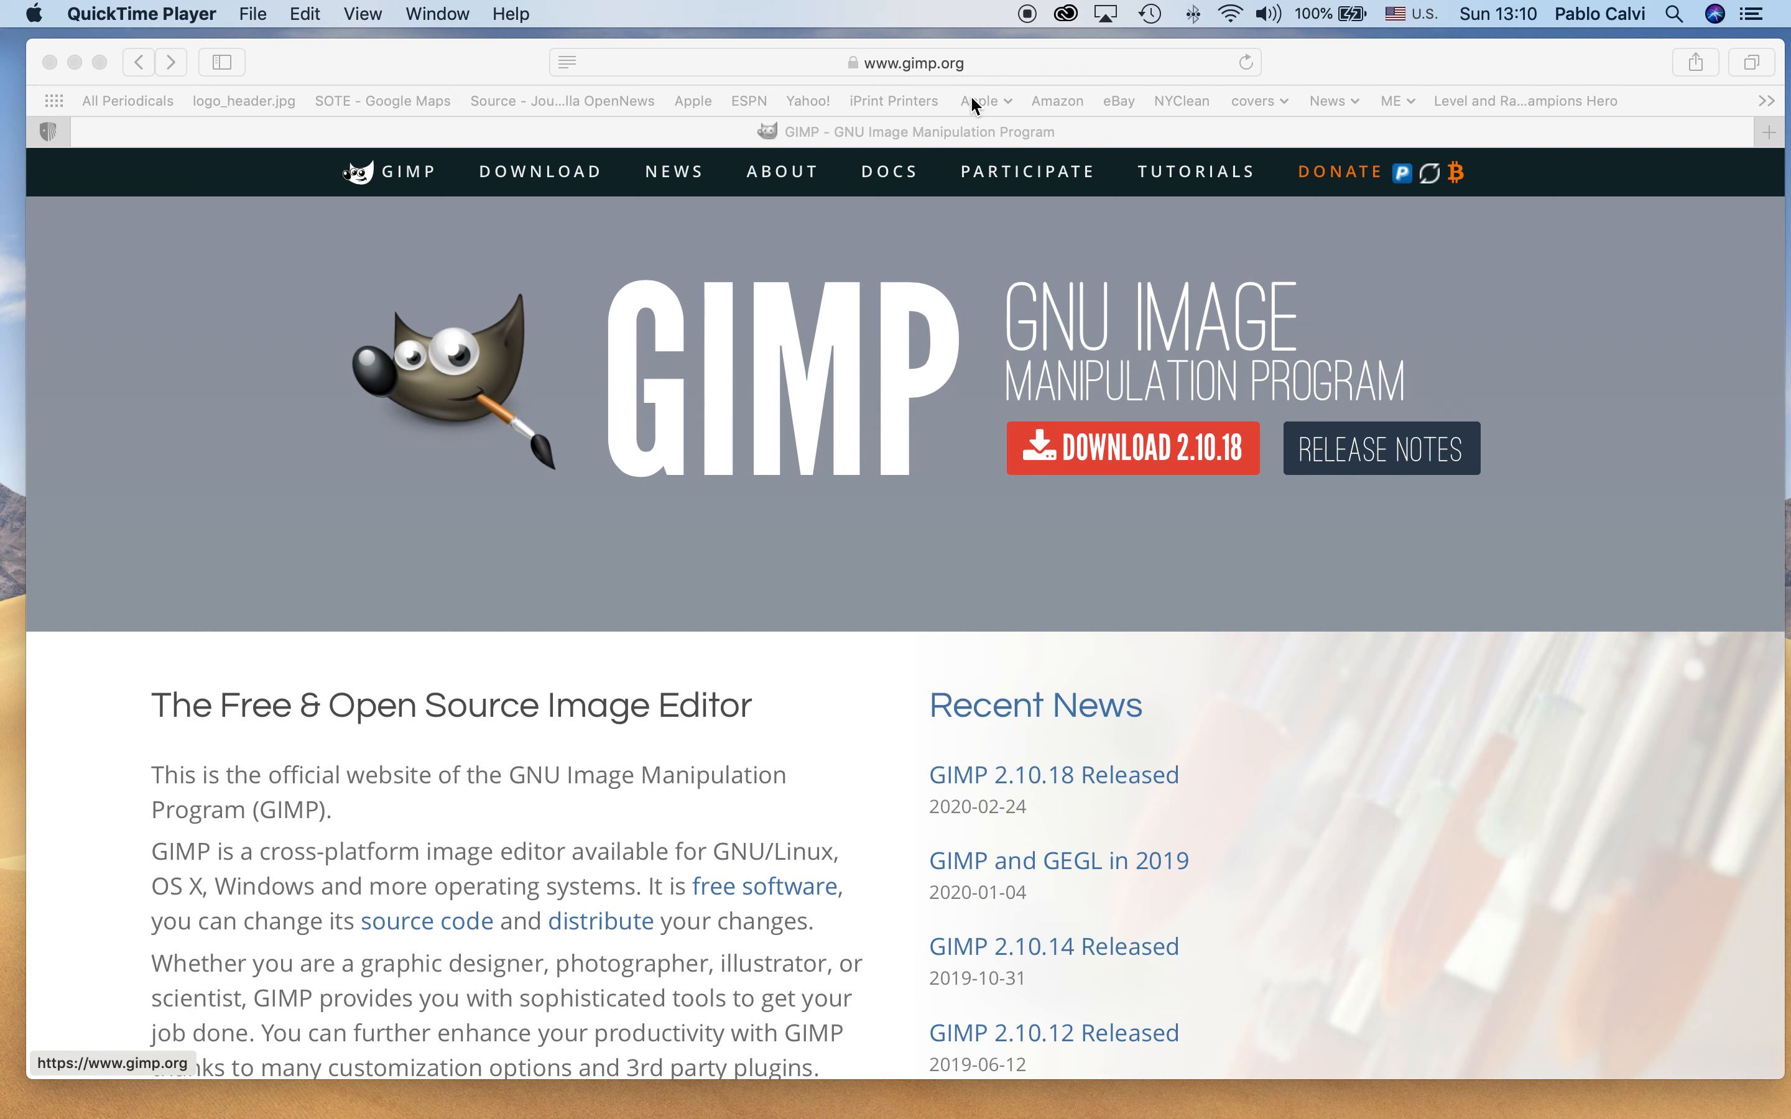
# View the GIMP download page and return to the site's home page
pyautogui.click(1112, 462)
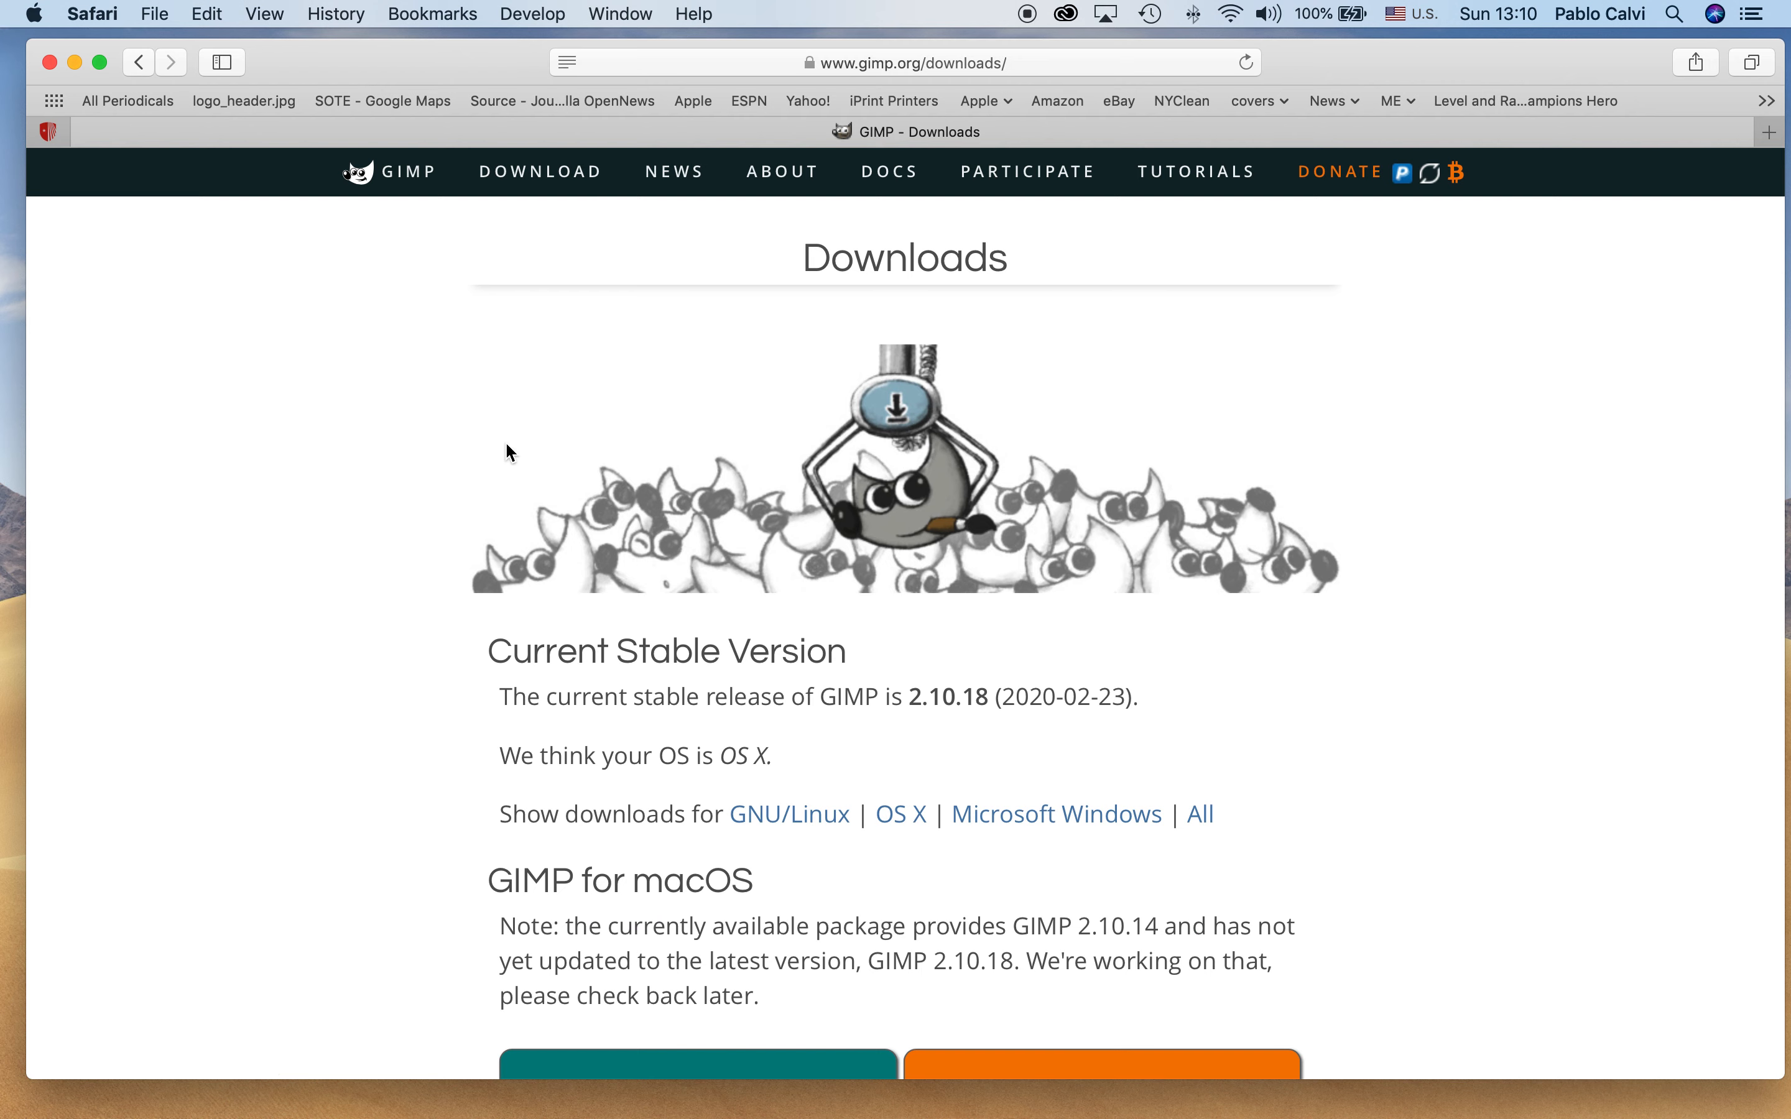
pyautogui.scroll(-1, 503, 452)
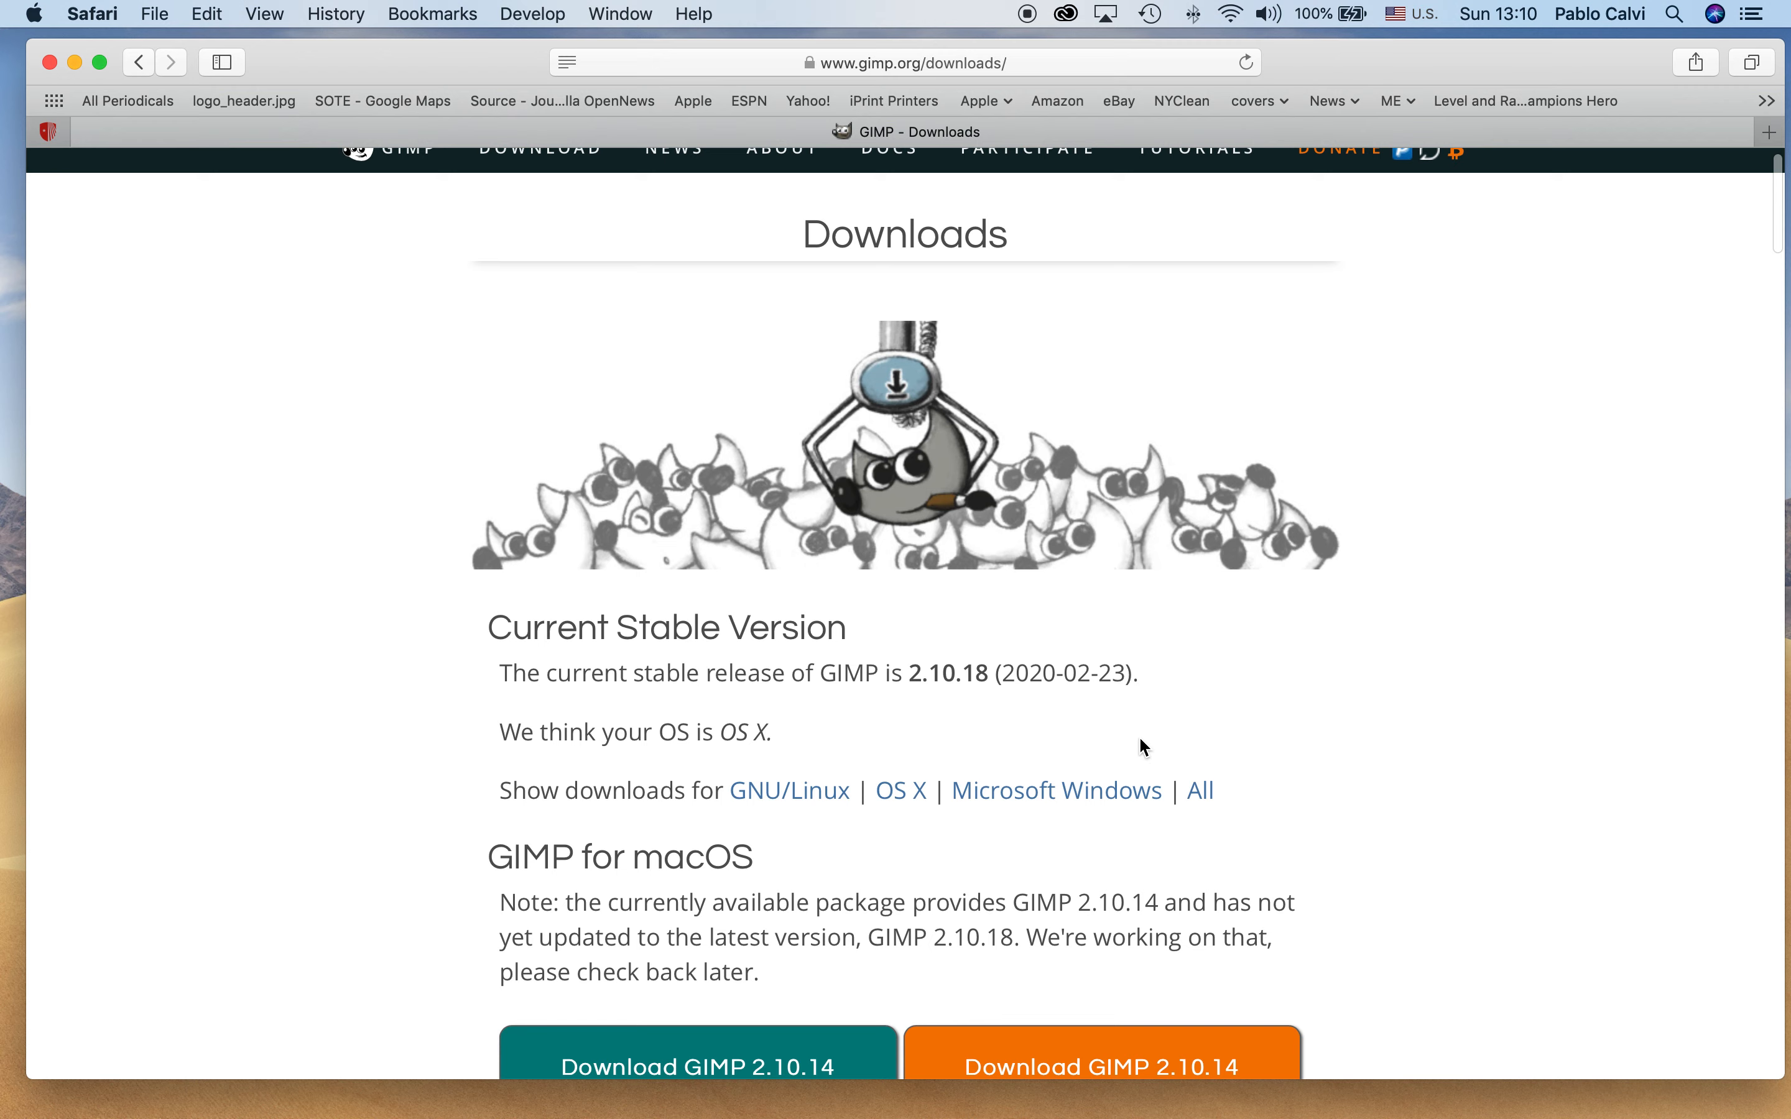
pyautogui.click(144, 65)
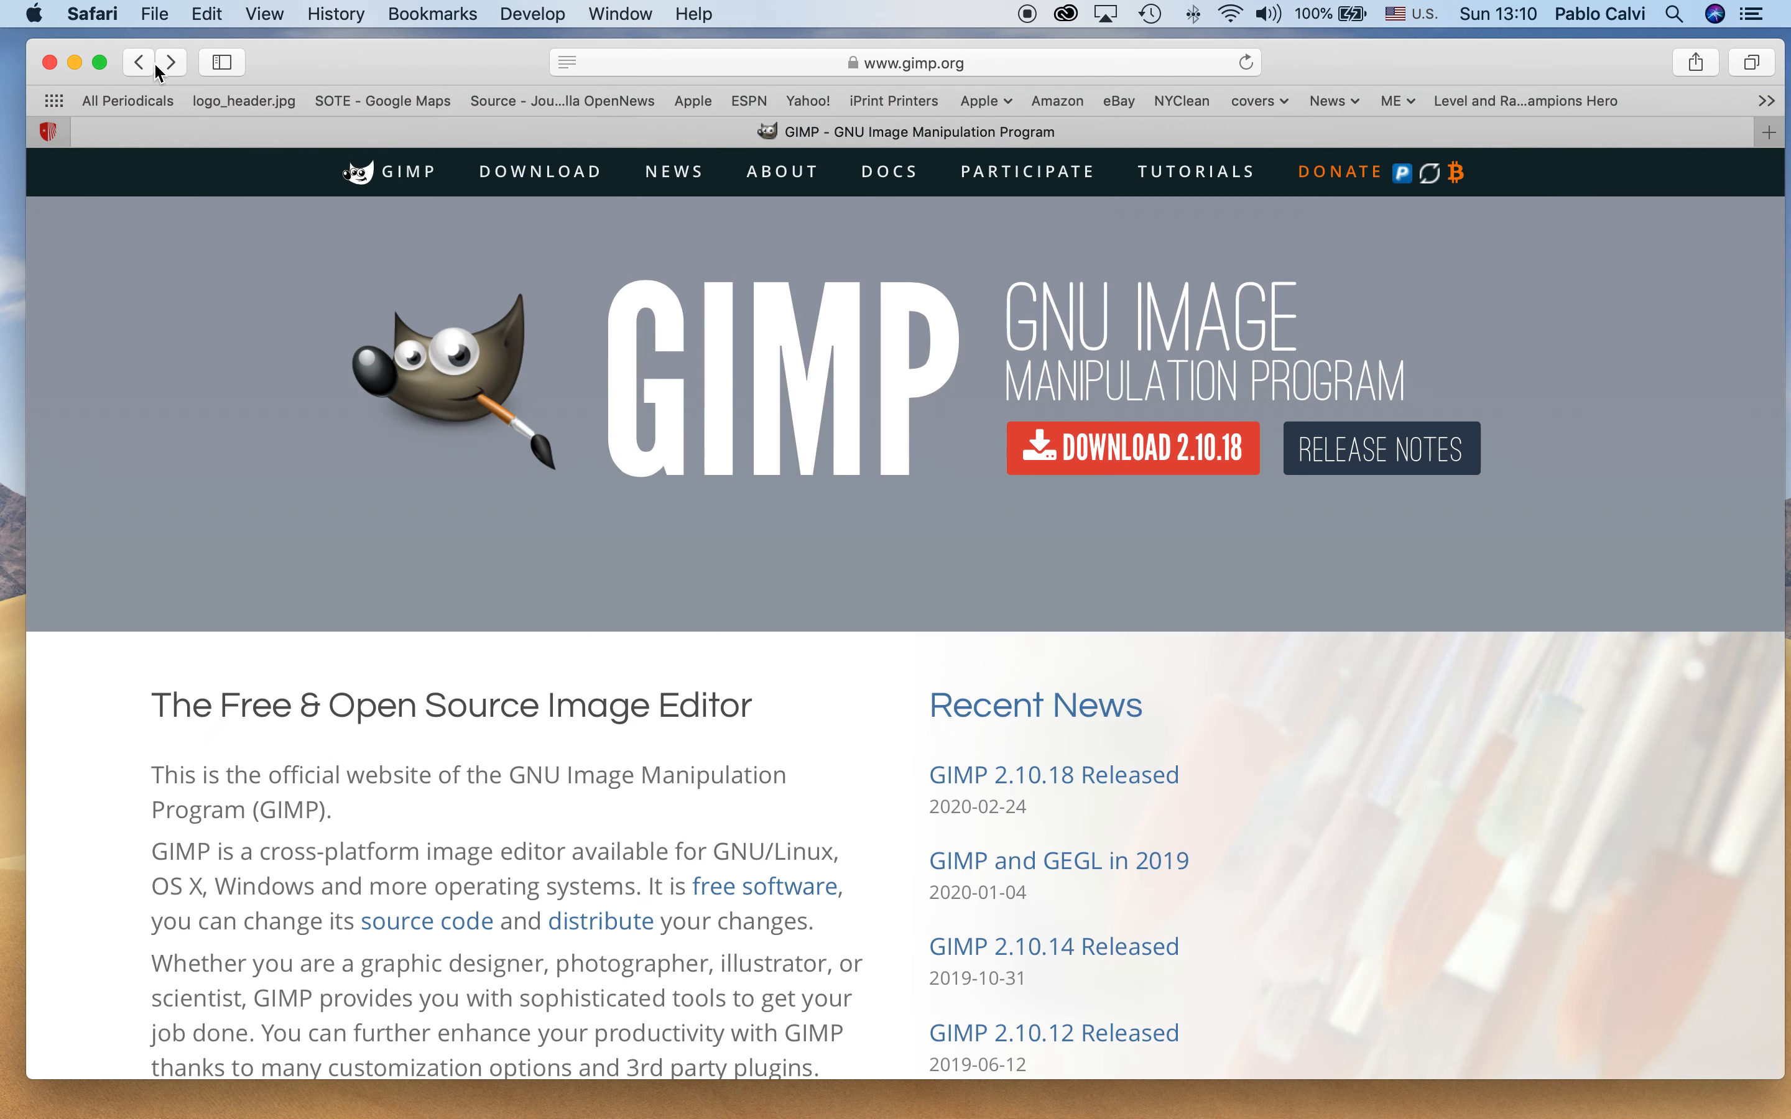
pyautogui.moveTo(341, 61); pyautogui.dragTo(331, 58)
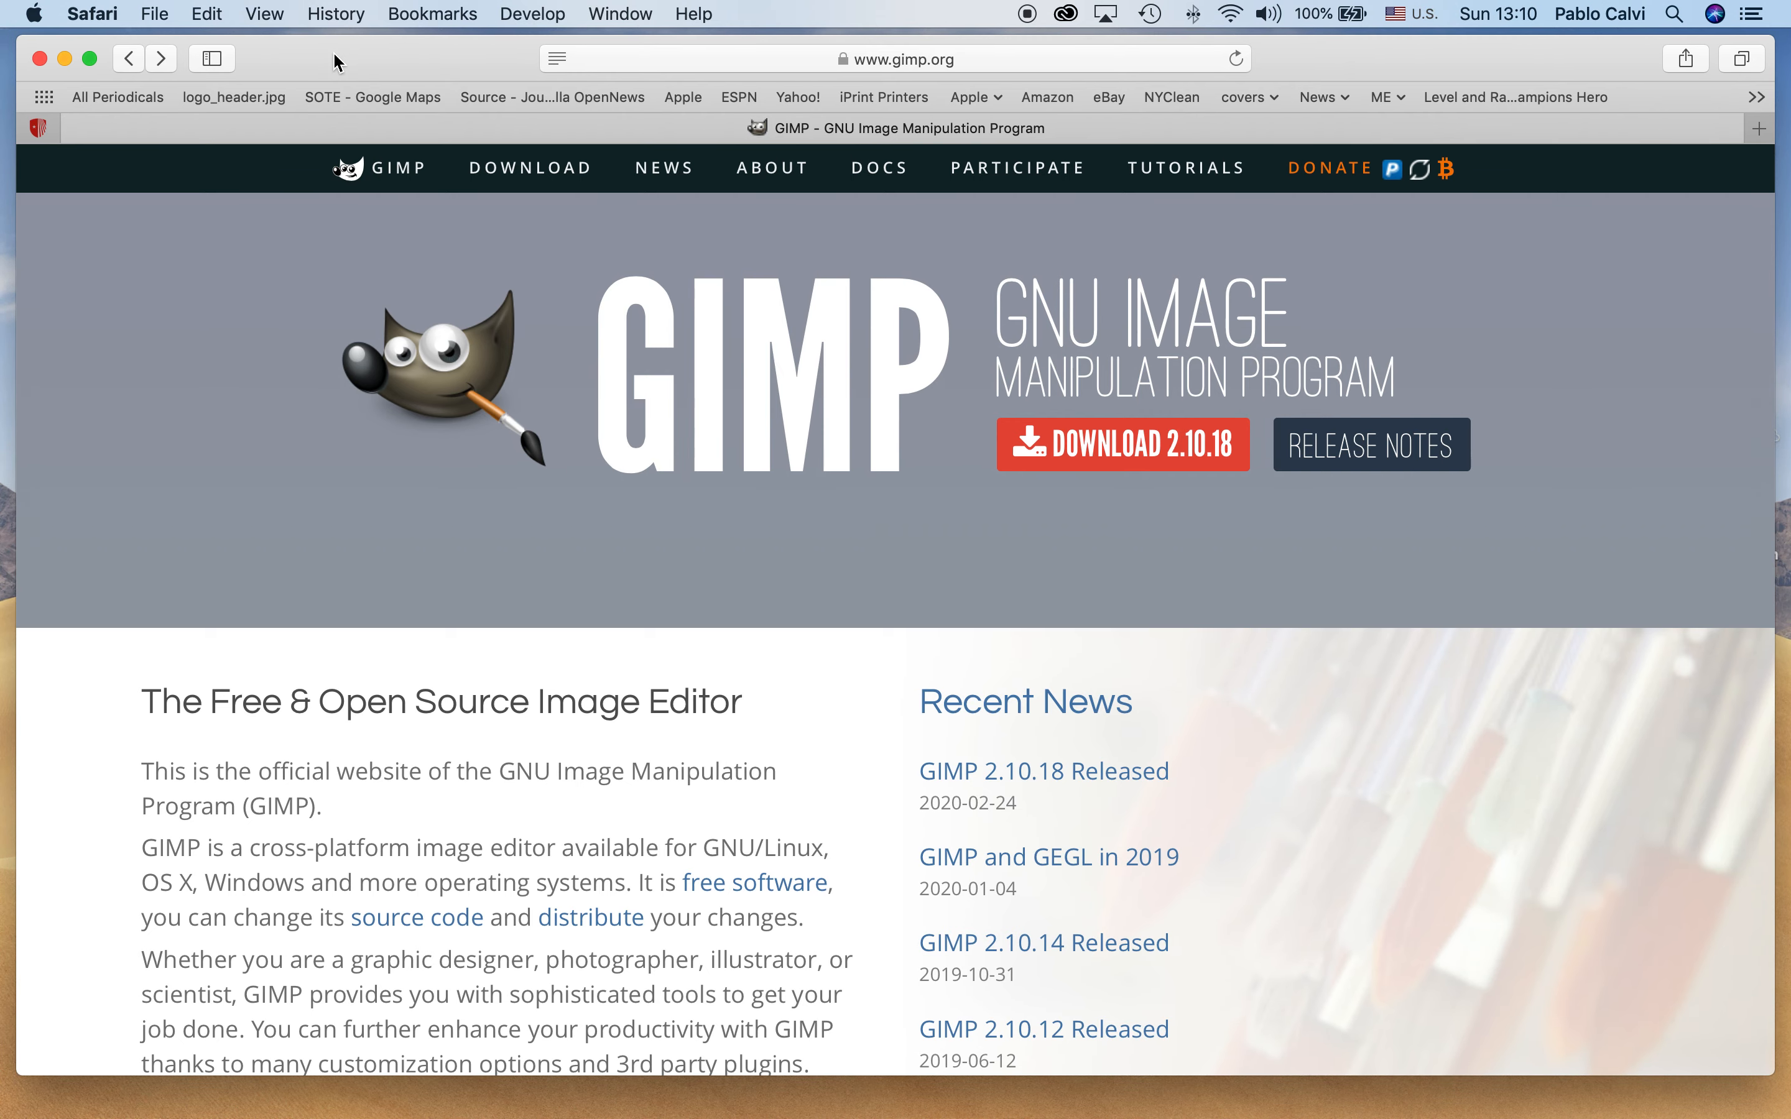
# Switch to GIMP 2.10 and shift its window slightly down on the desktop
pyautogui.moveTo(1515, 1117)
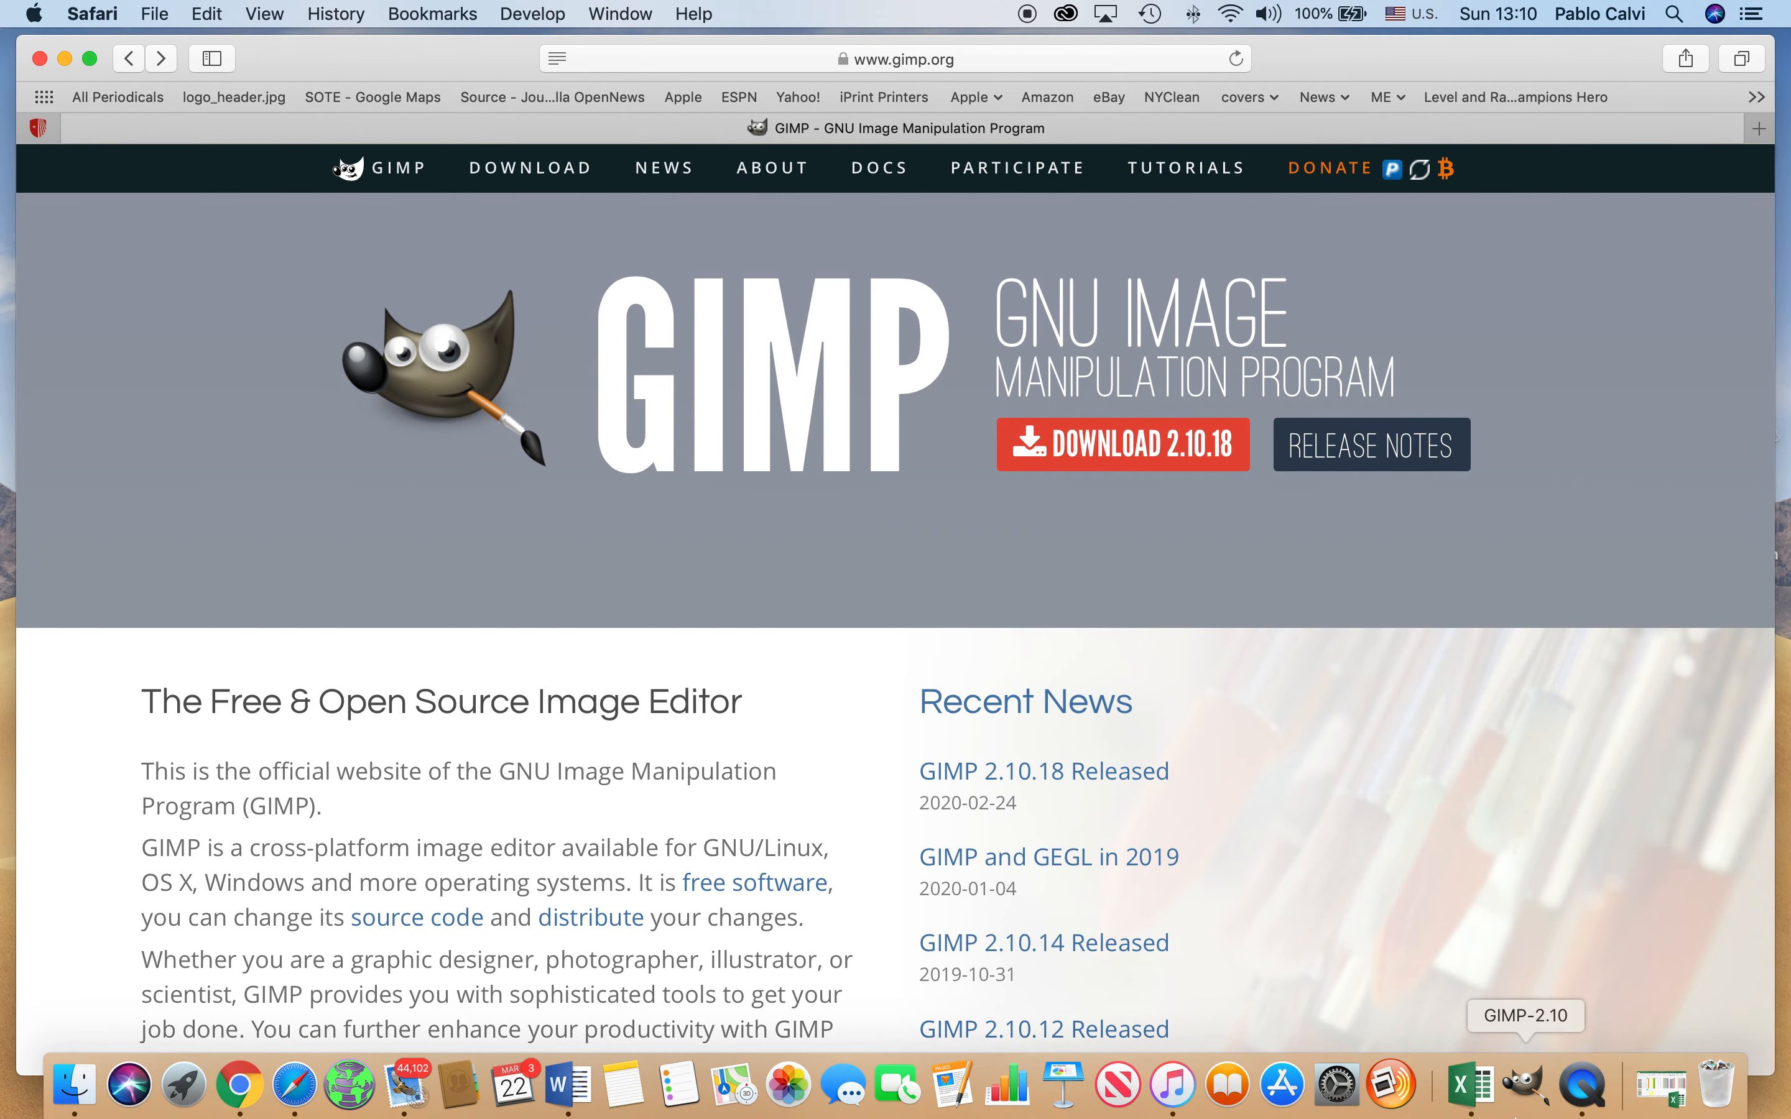
pyautogui.click(1527, 1085)
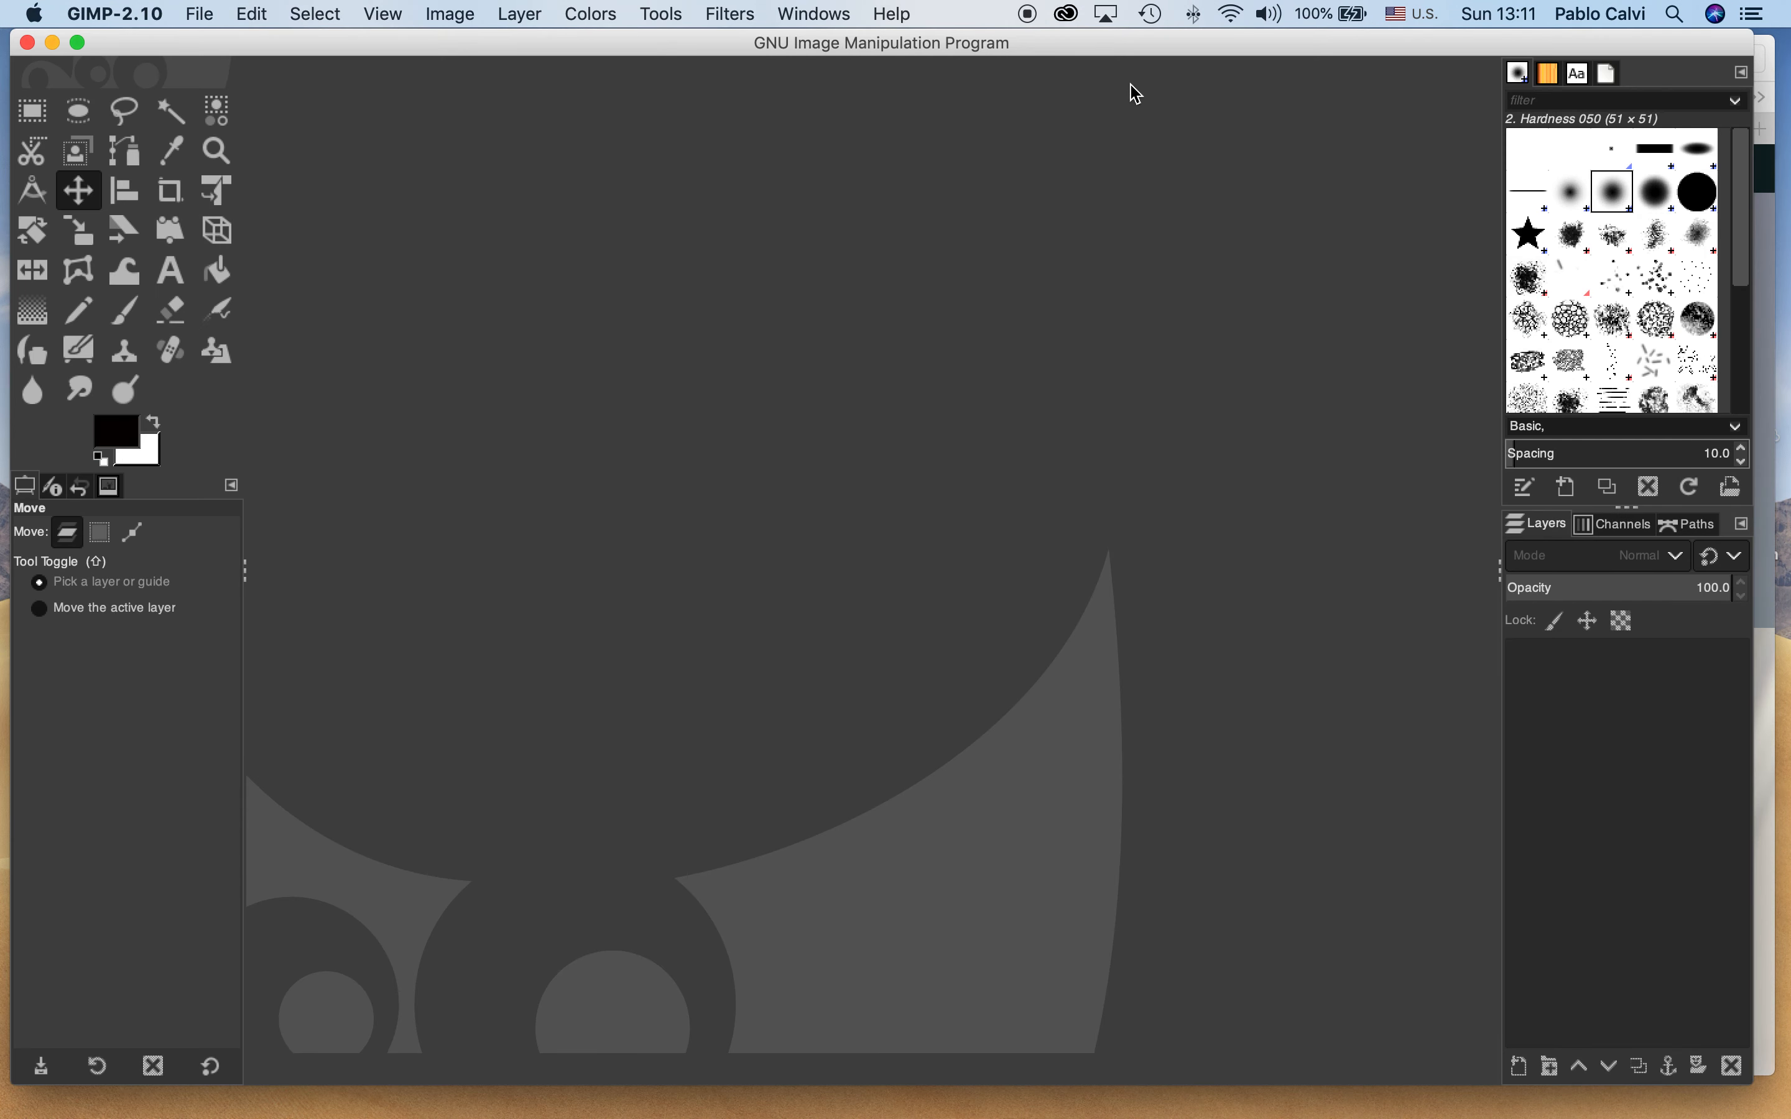
pyautogui.moveTo(1103, 50); pyautogui.dragTo(1102, 59)
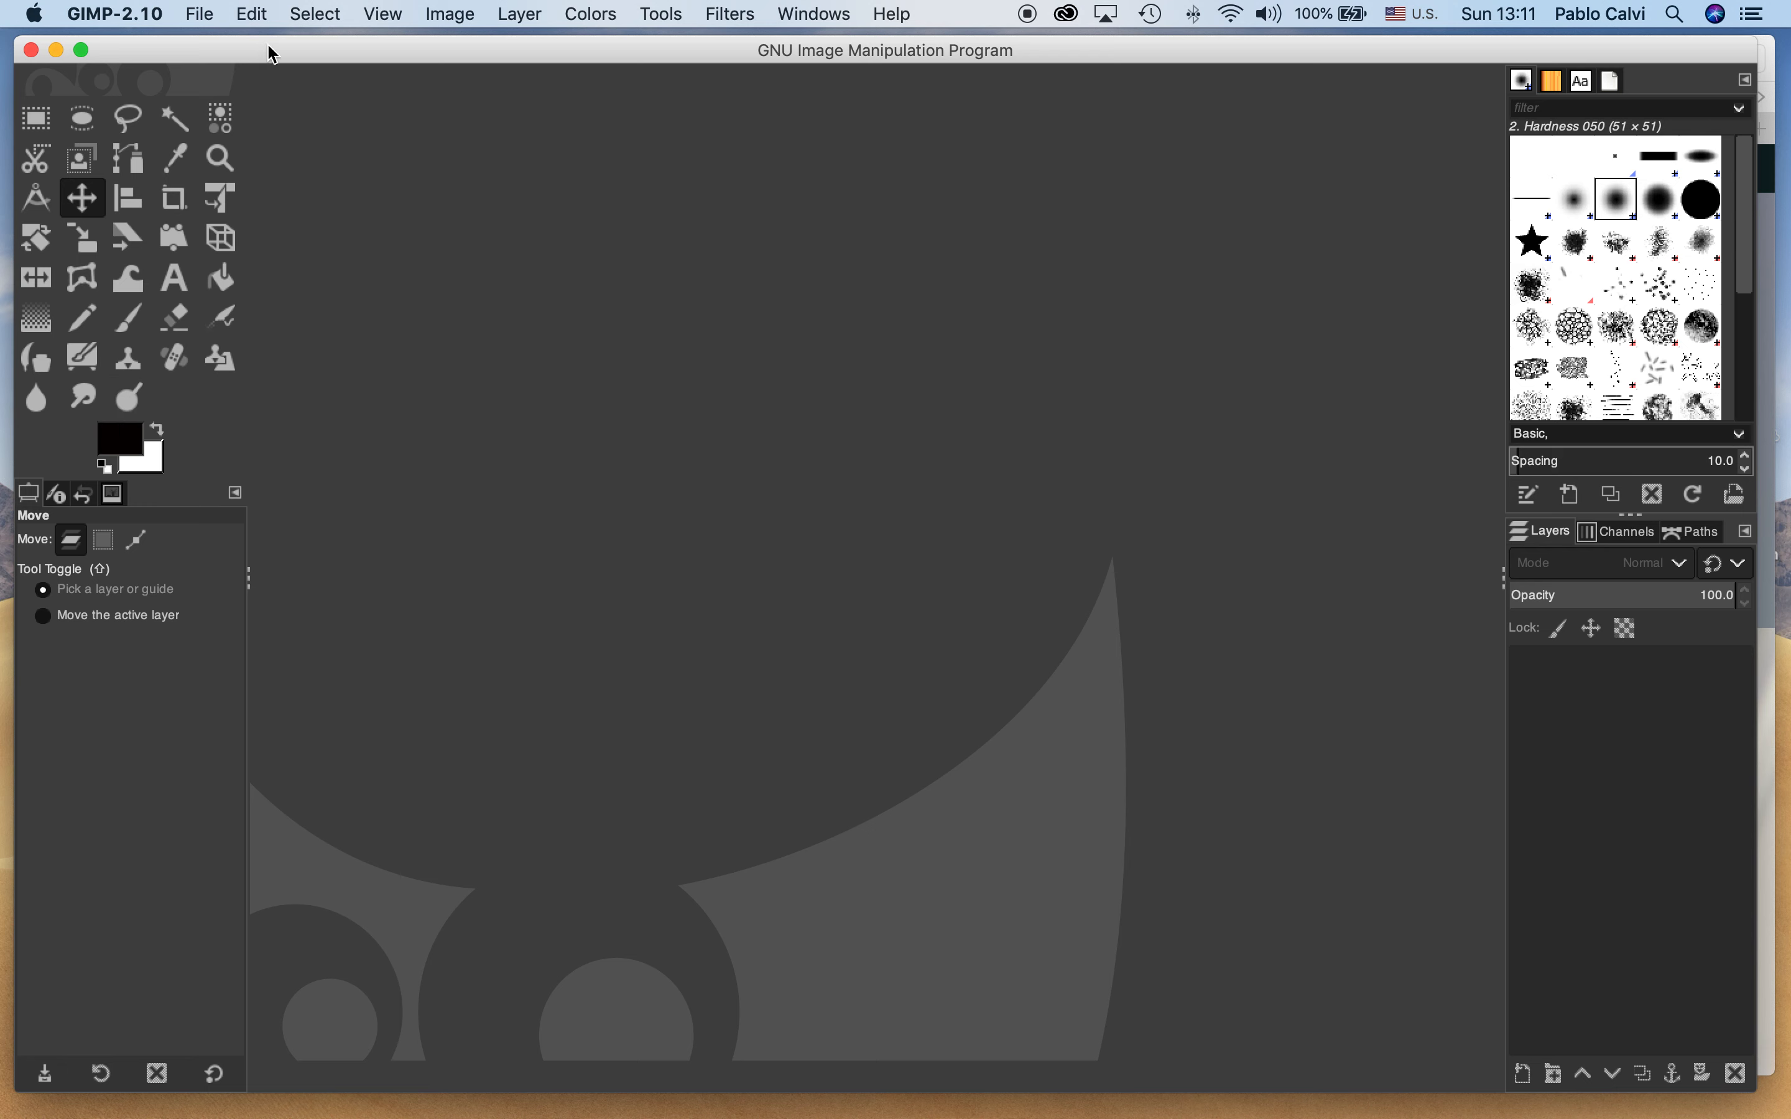
# Create a new image 1800 pixels wide and 1200 pixels high
pyautogui.click(211, 23)
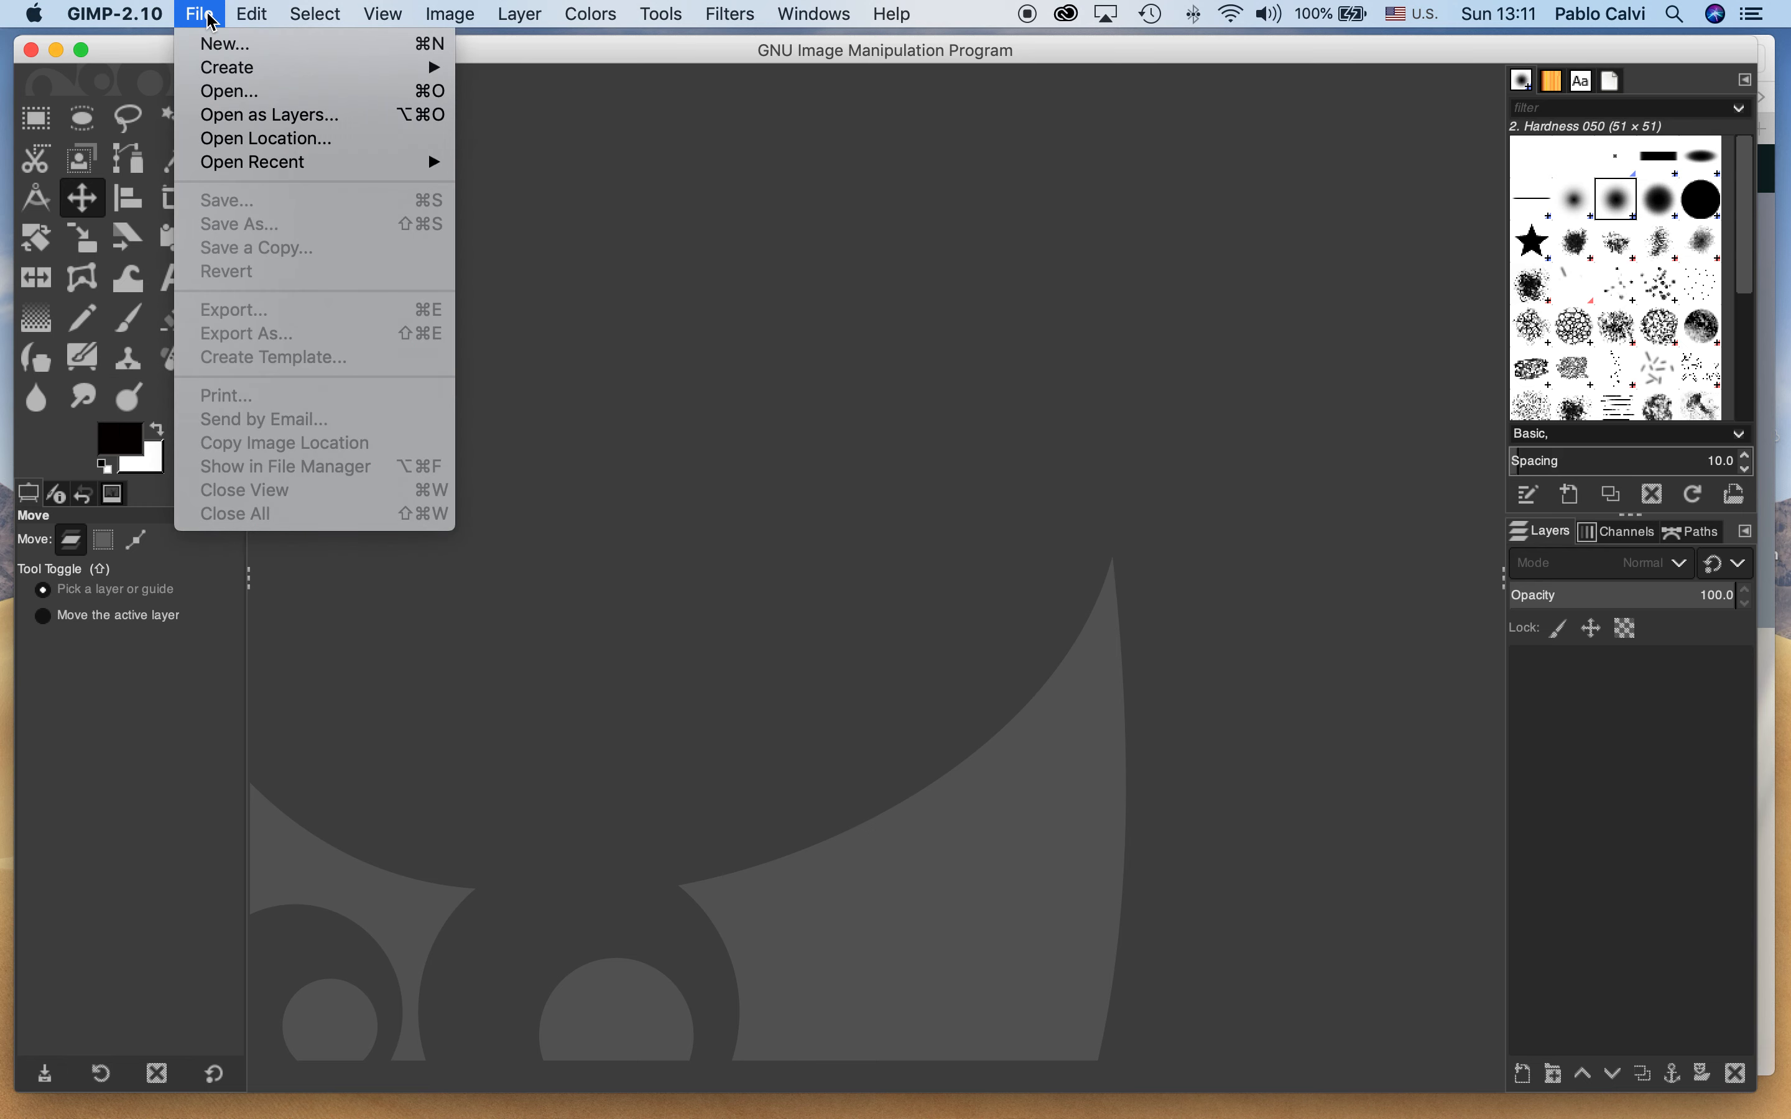
pyautogui.click(211, 46)
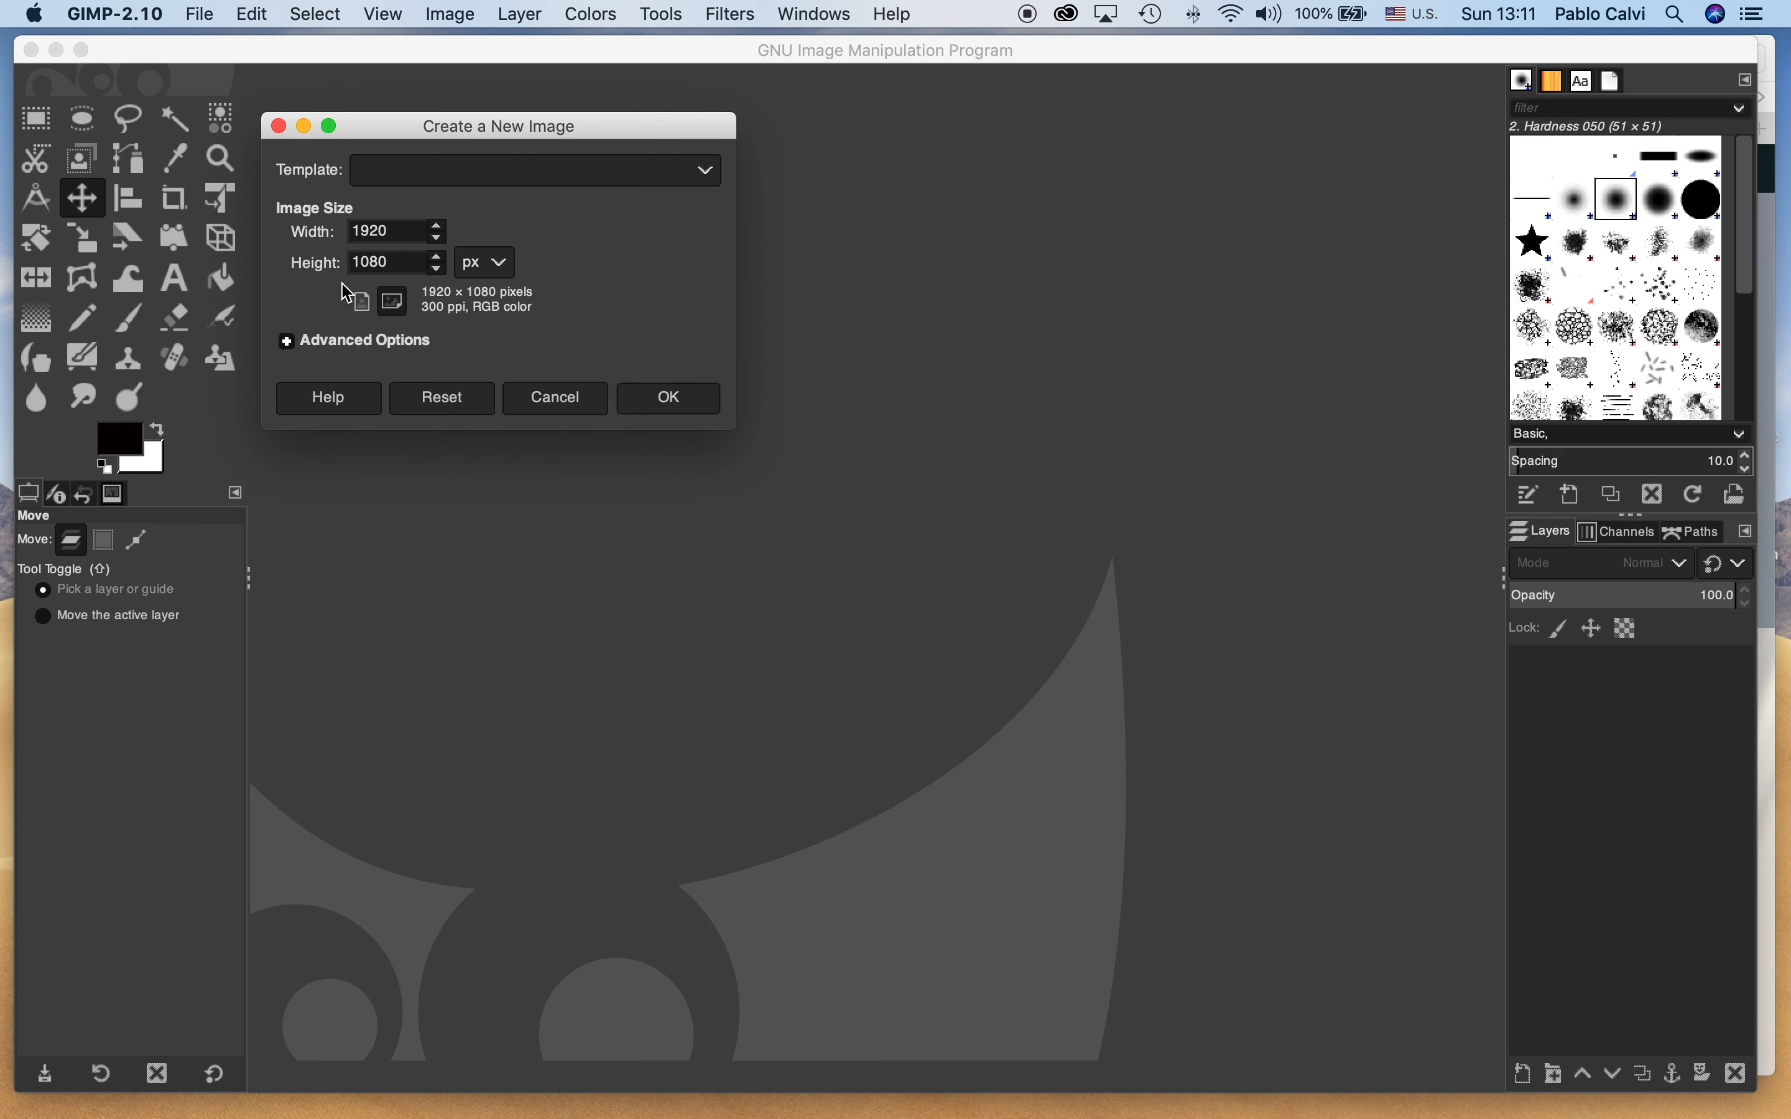
pyautogui.moveTo(406, 236); pyautogui.dragTo(343, 248)
pyautogui.write('1800')
pyautogui.press('Tab')
pyautogui.write('1')
pyautogui.click(506, 272)
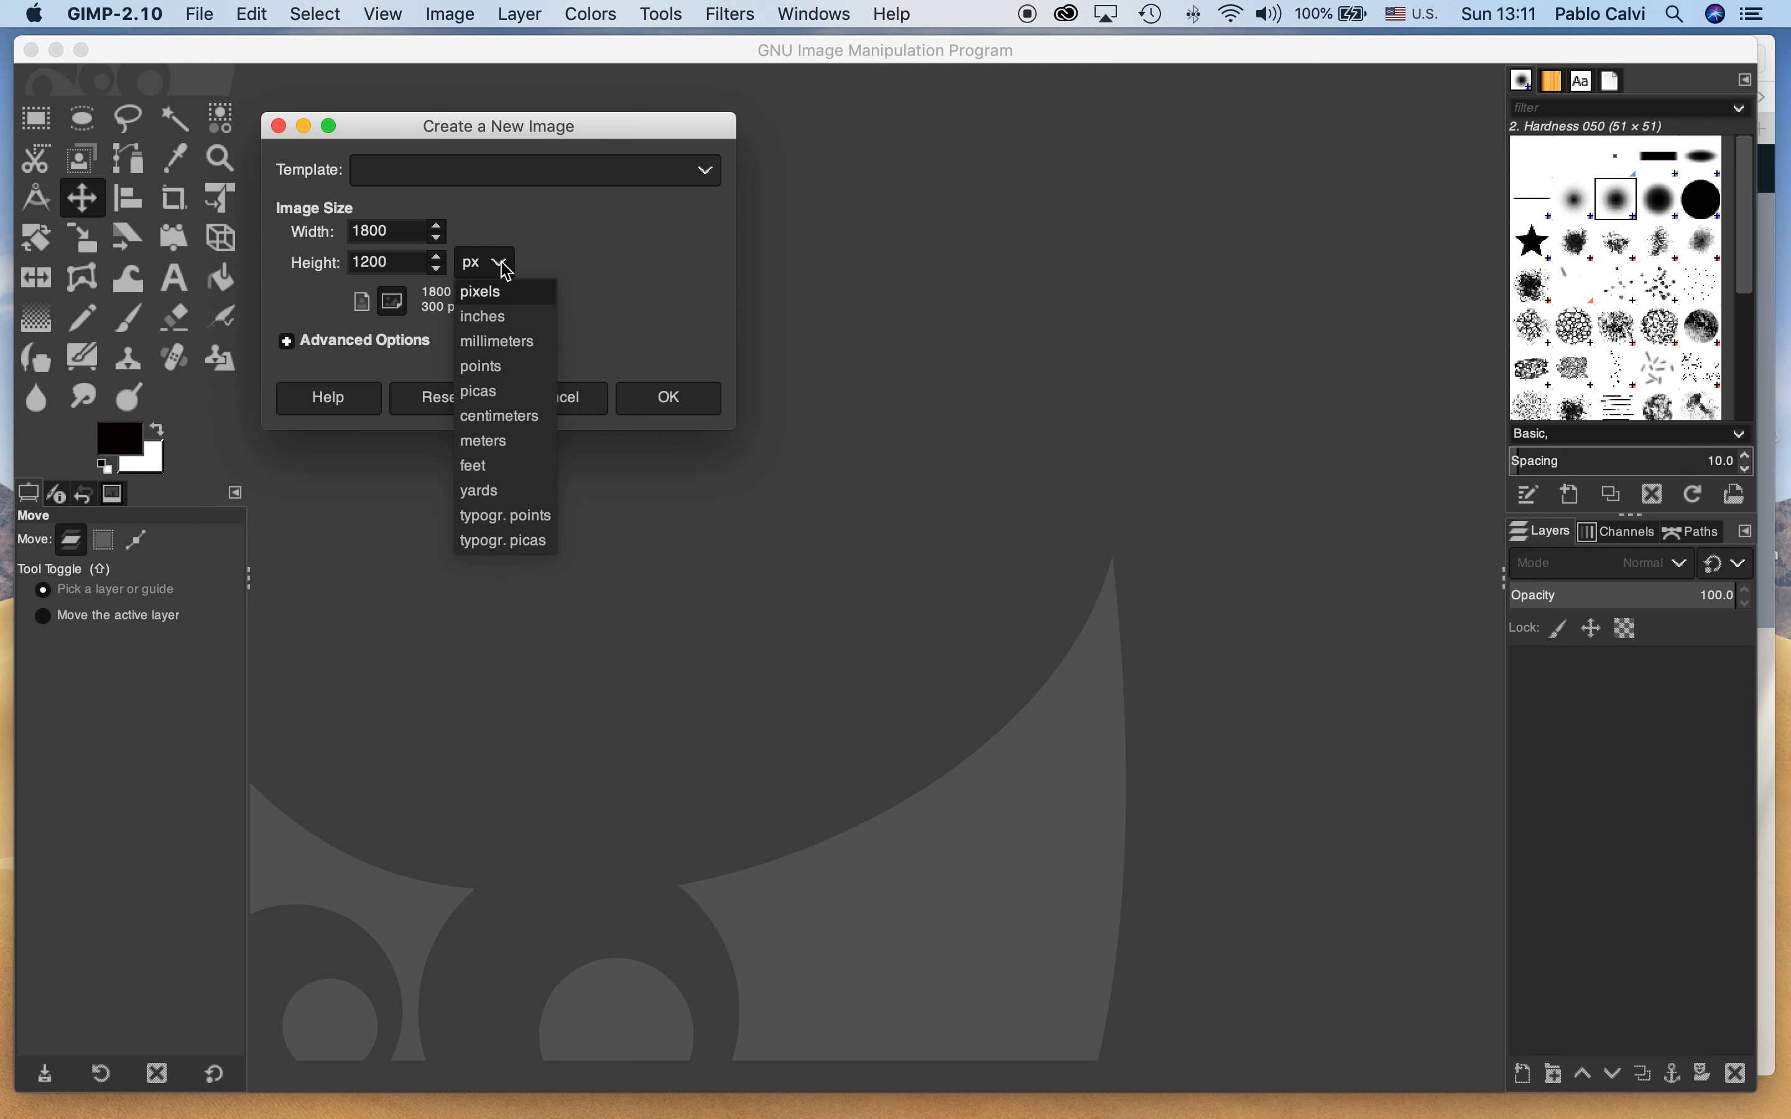
pyautogui.click(492, 292)
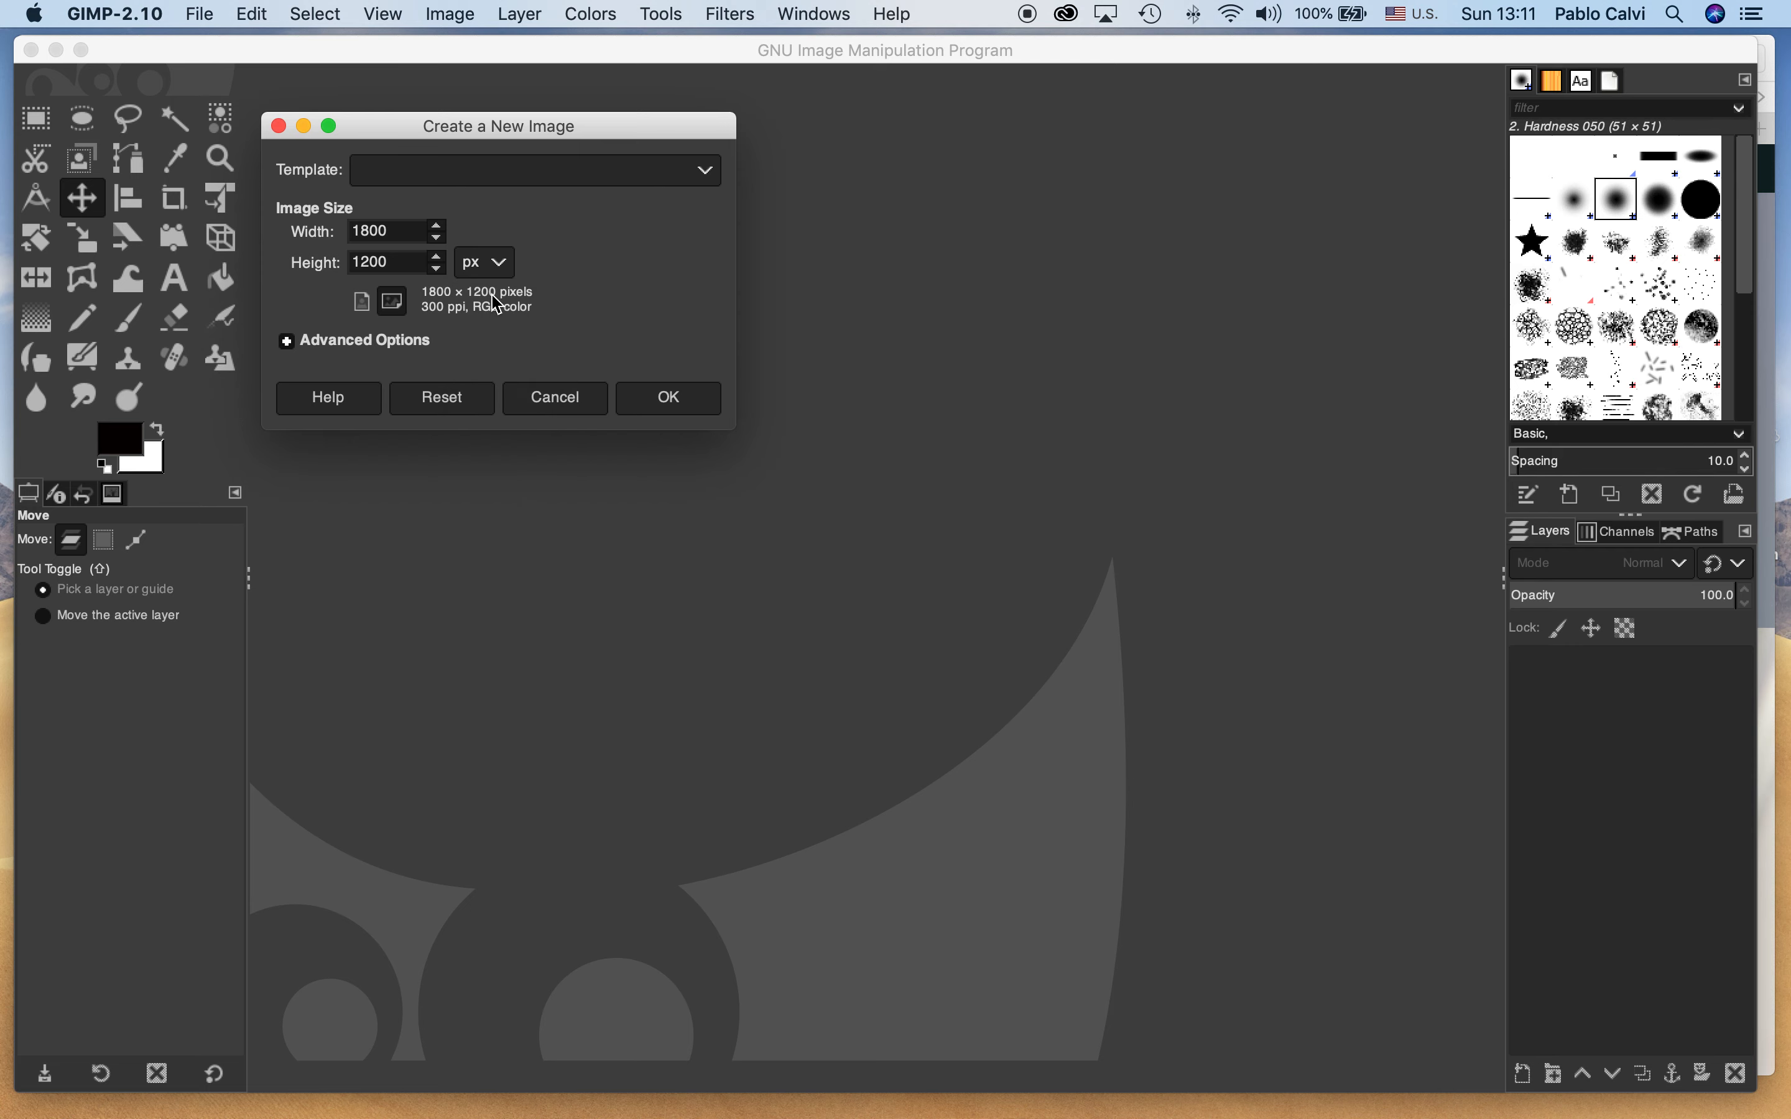
pyautogui.click(686, 411)
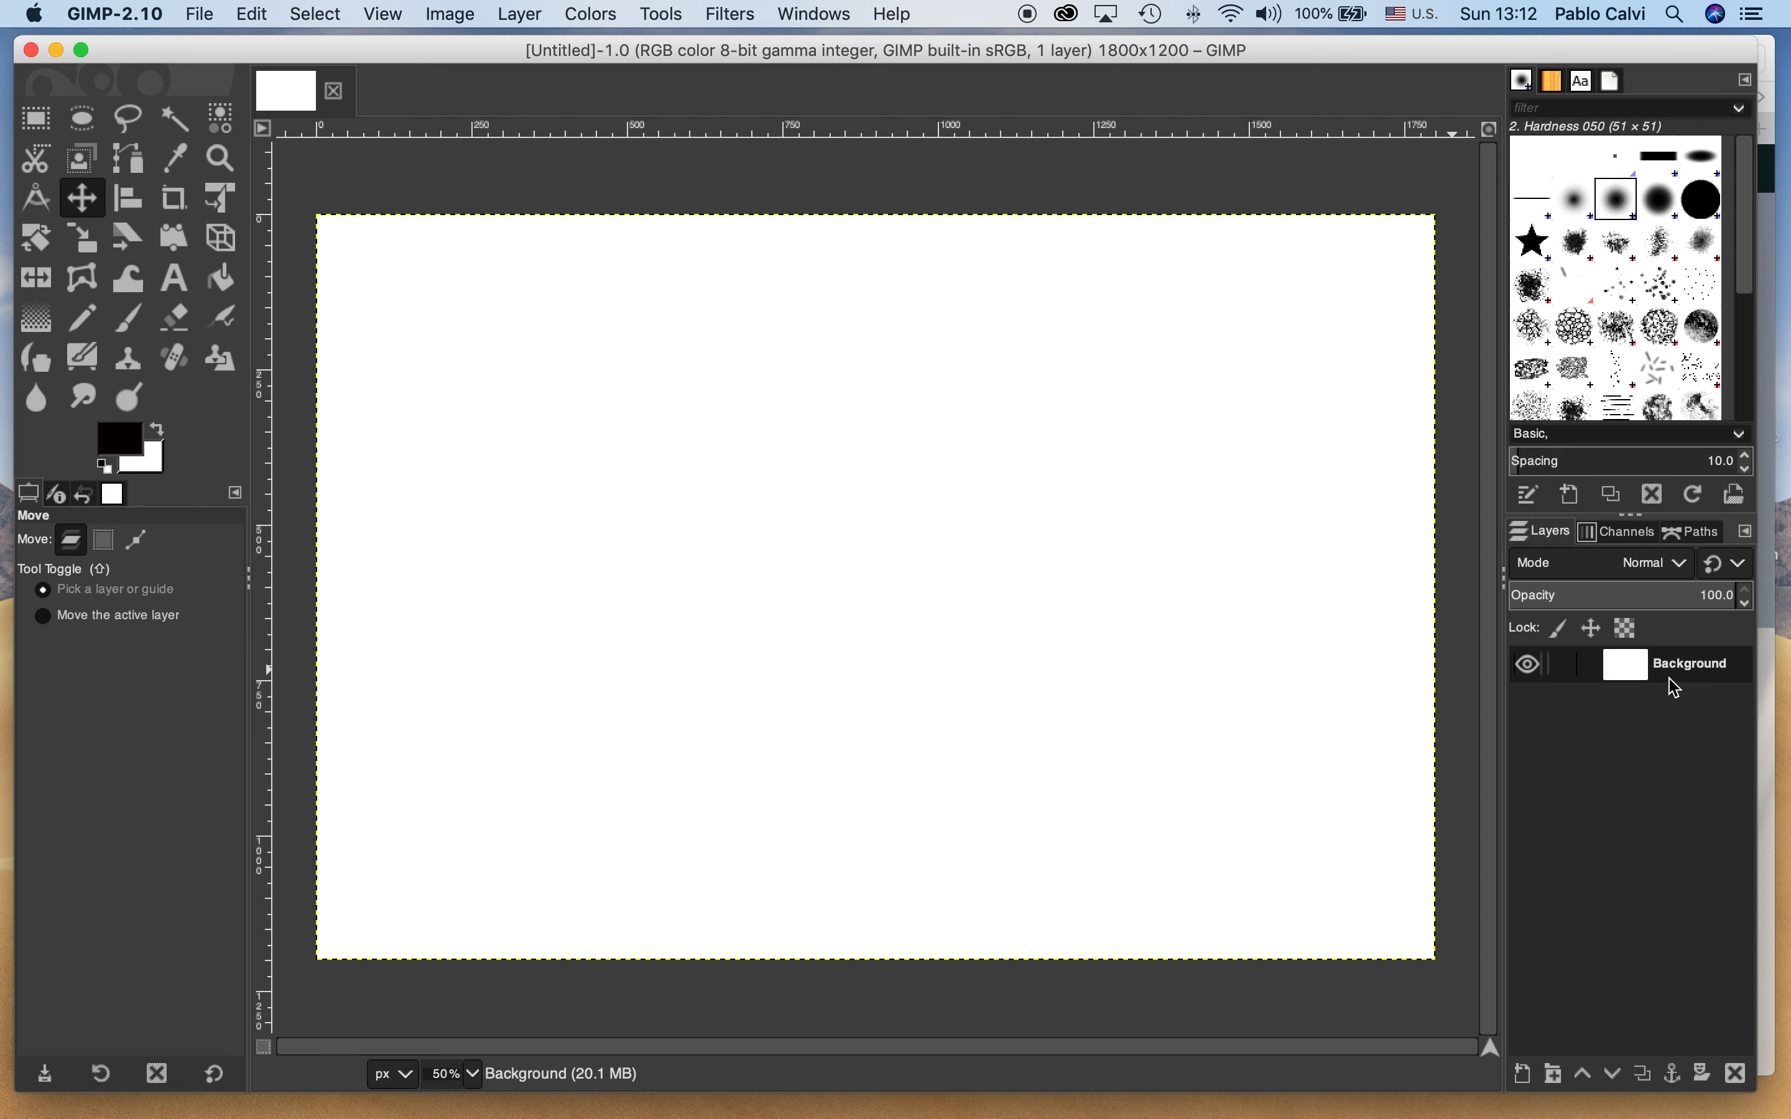
pyautogui.click(474, 1074)
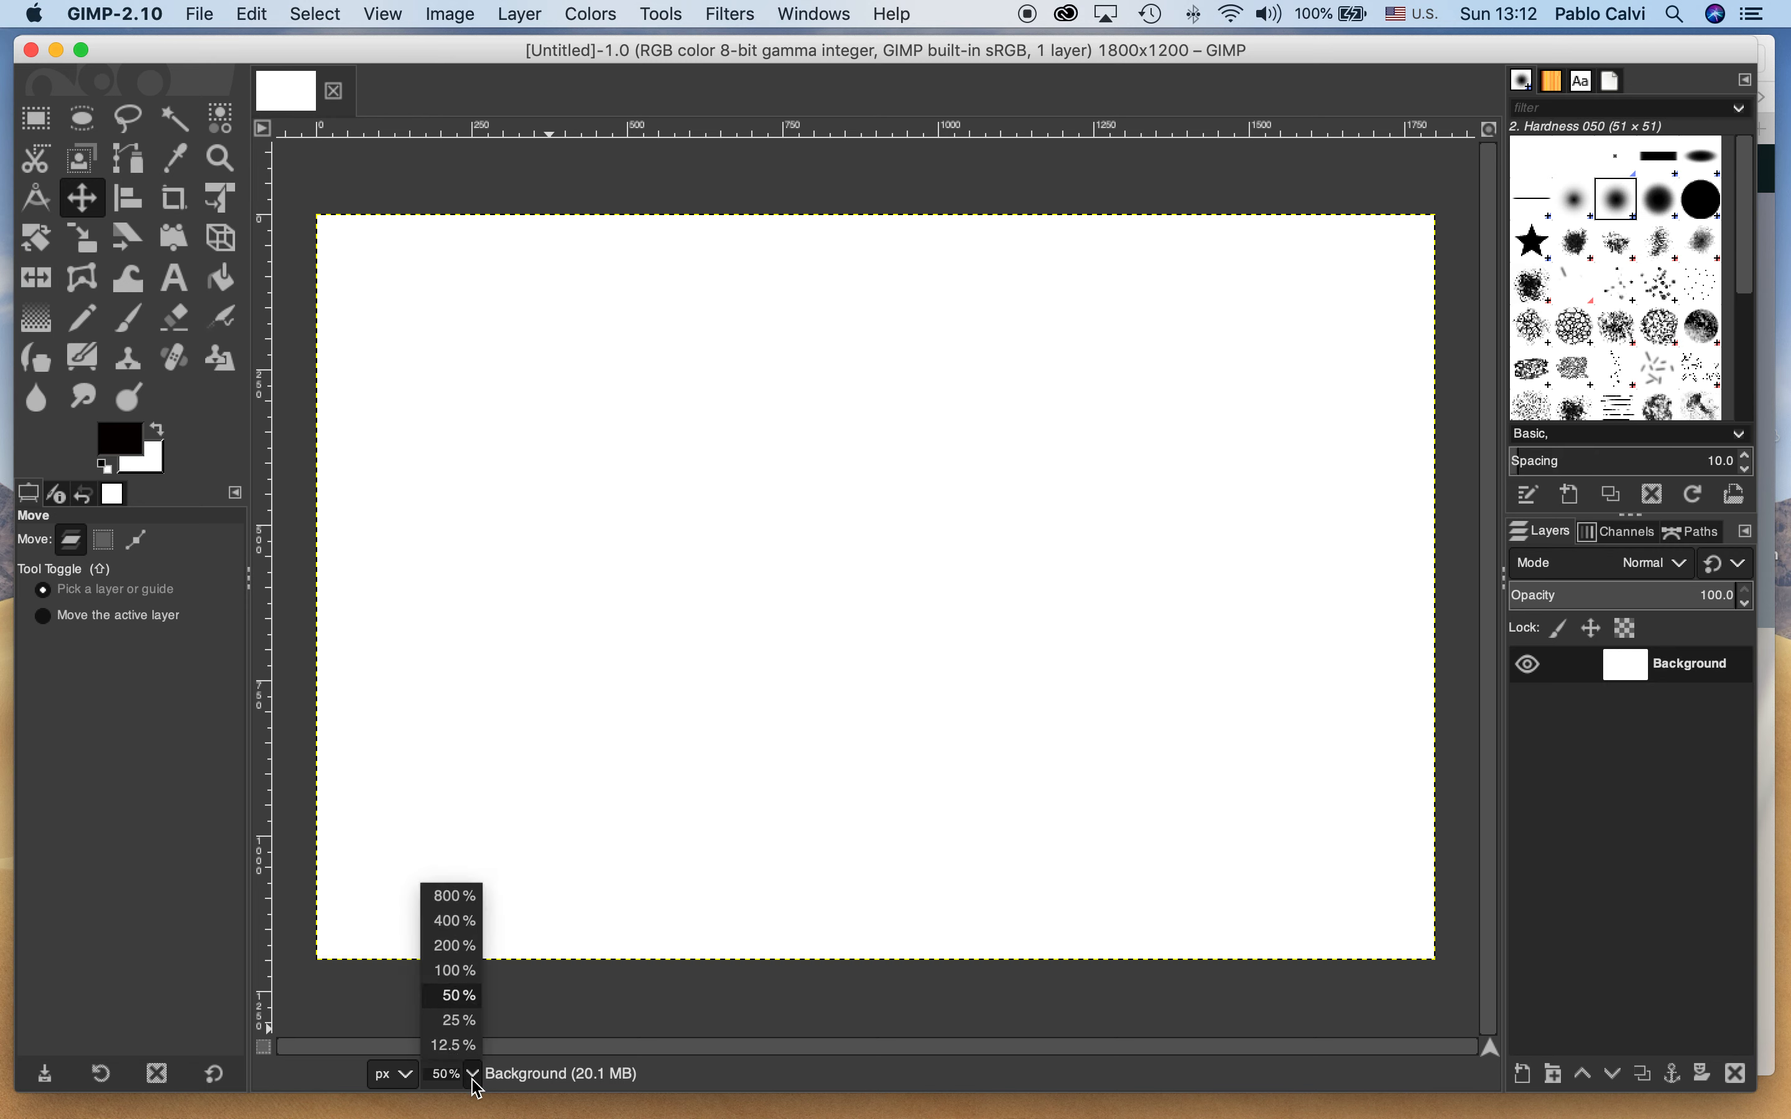
pyautogui.click(474, 1081)
pyautogui.click(474, 1081)
pyautogui.click(474, 1081)
pyautogui.click(475, 1080)
pyautogui.click(474, 1077)
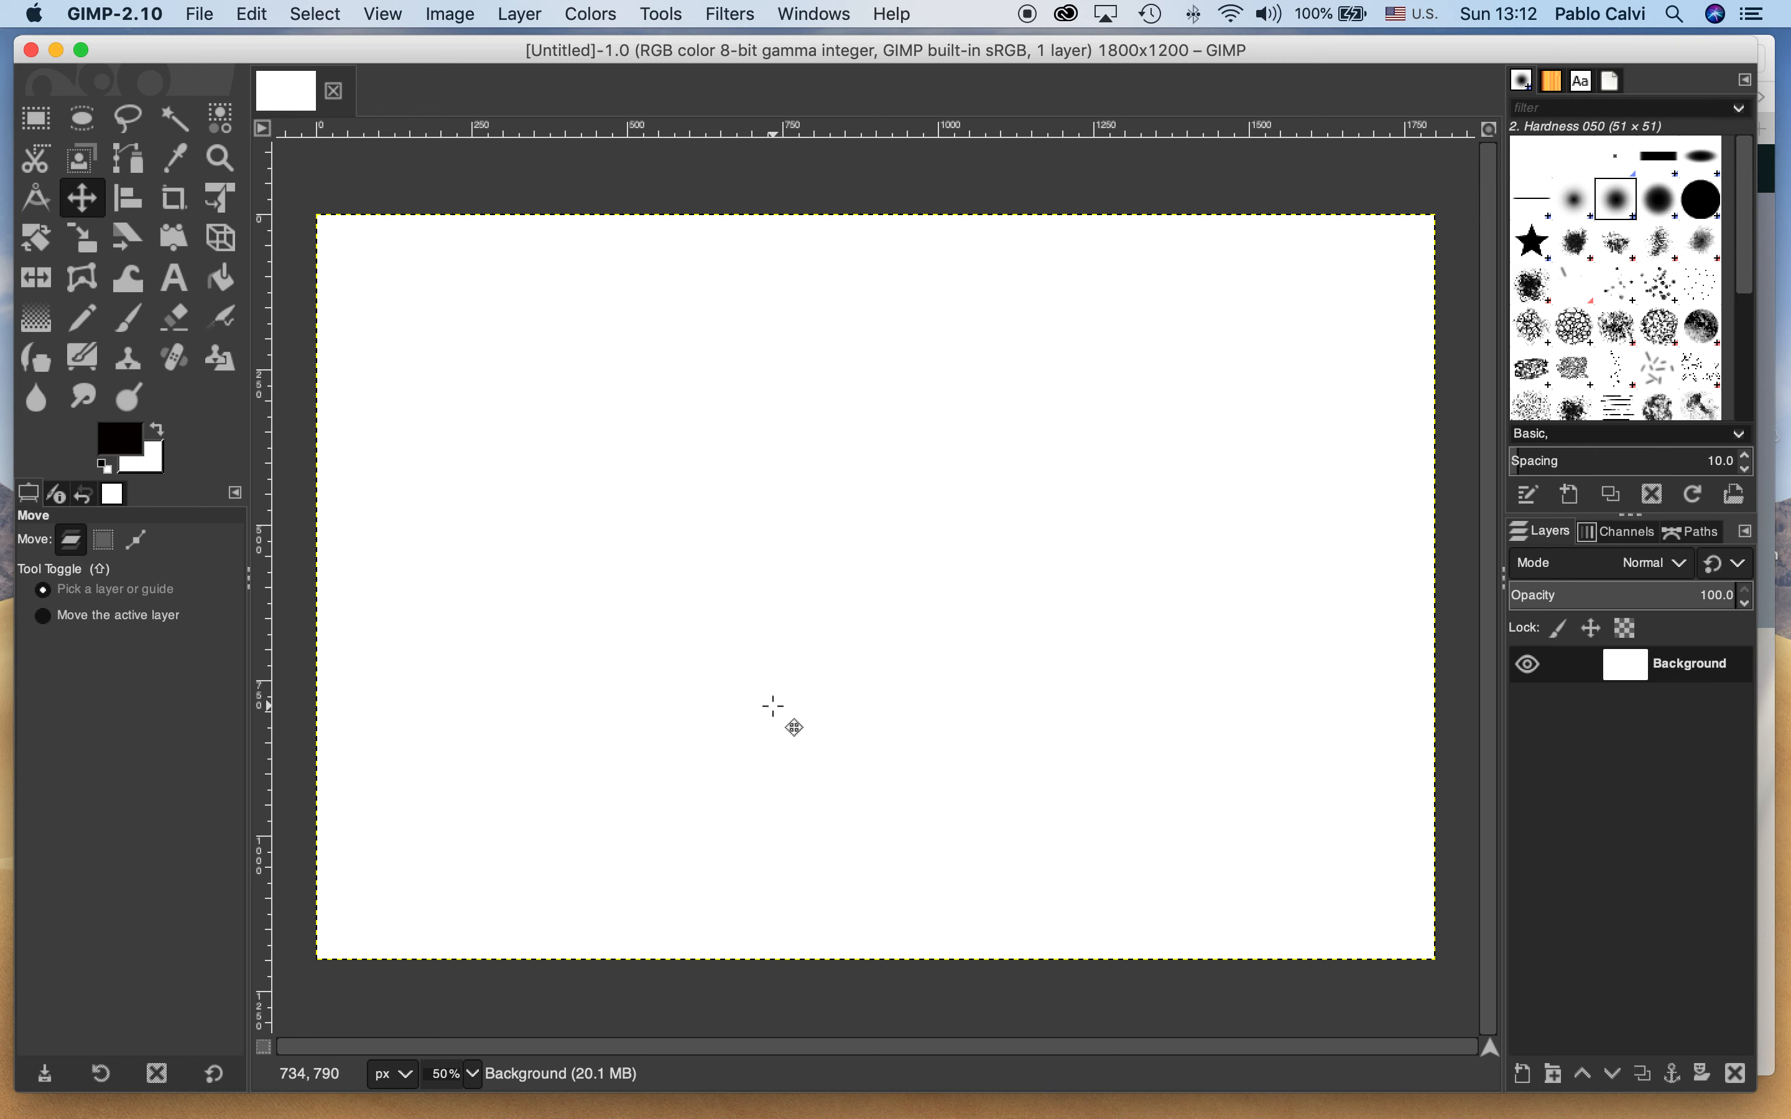
# Set the foreground color to near-black and fill the whole canvas with it using Bucket Fill
pyautogui.click(223, 280)
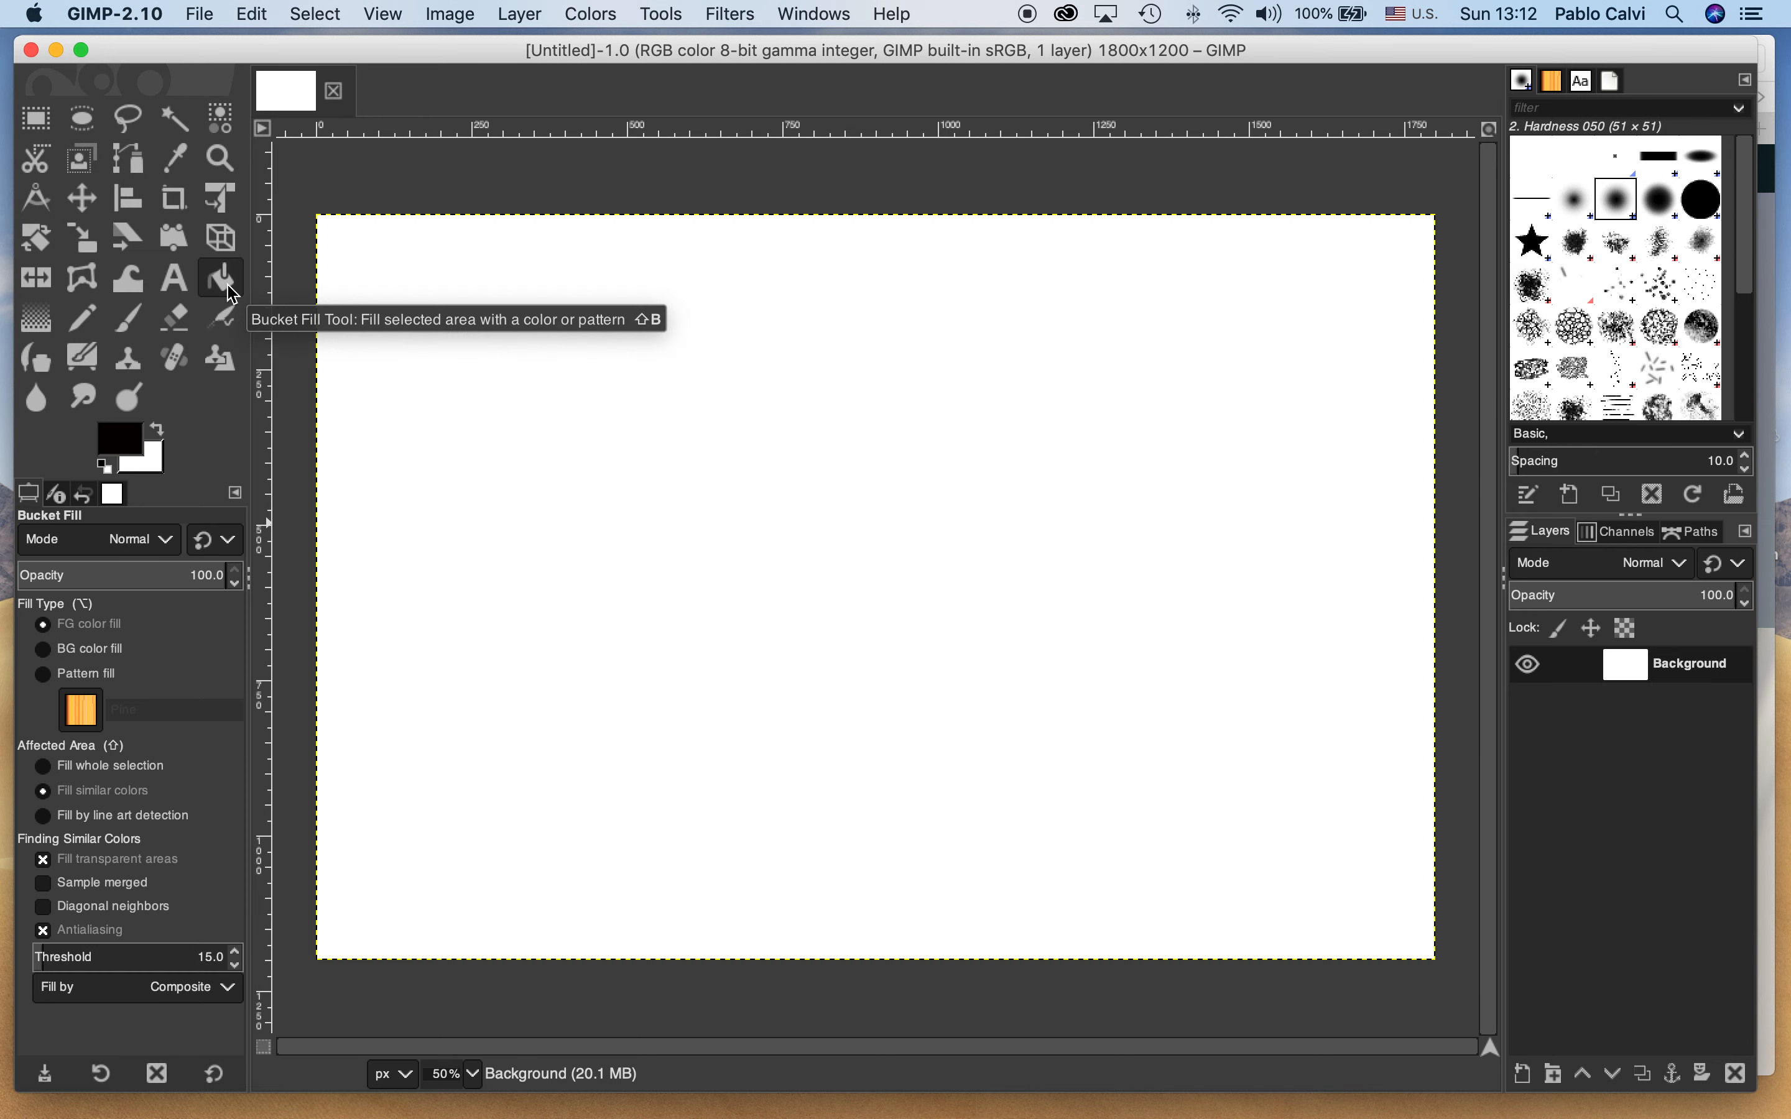
pyautogui.click(135, 447)
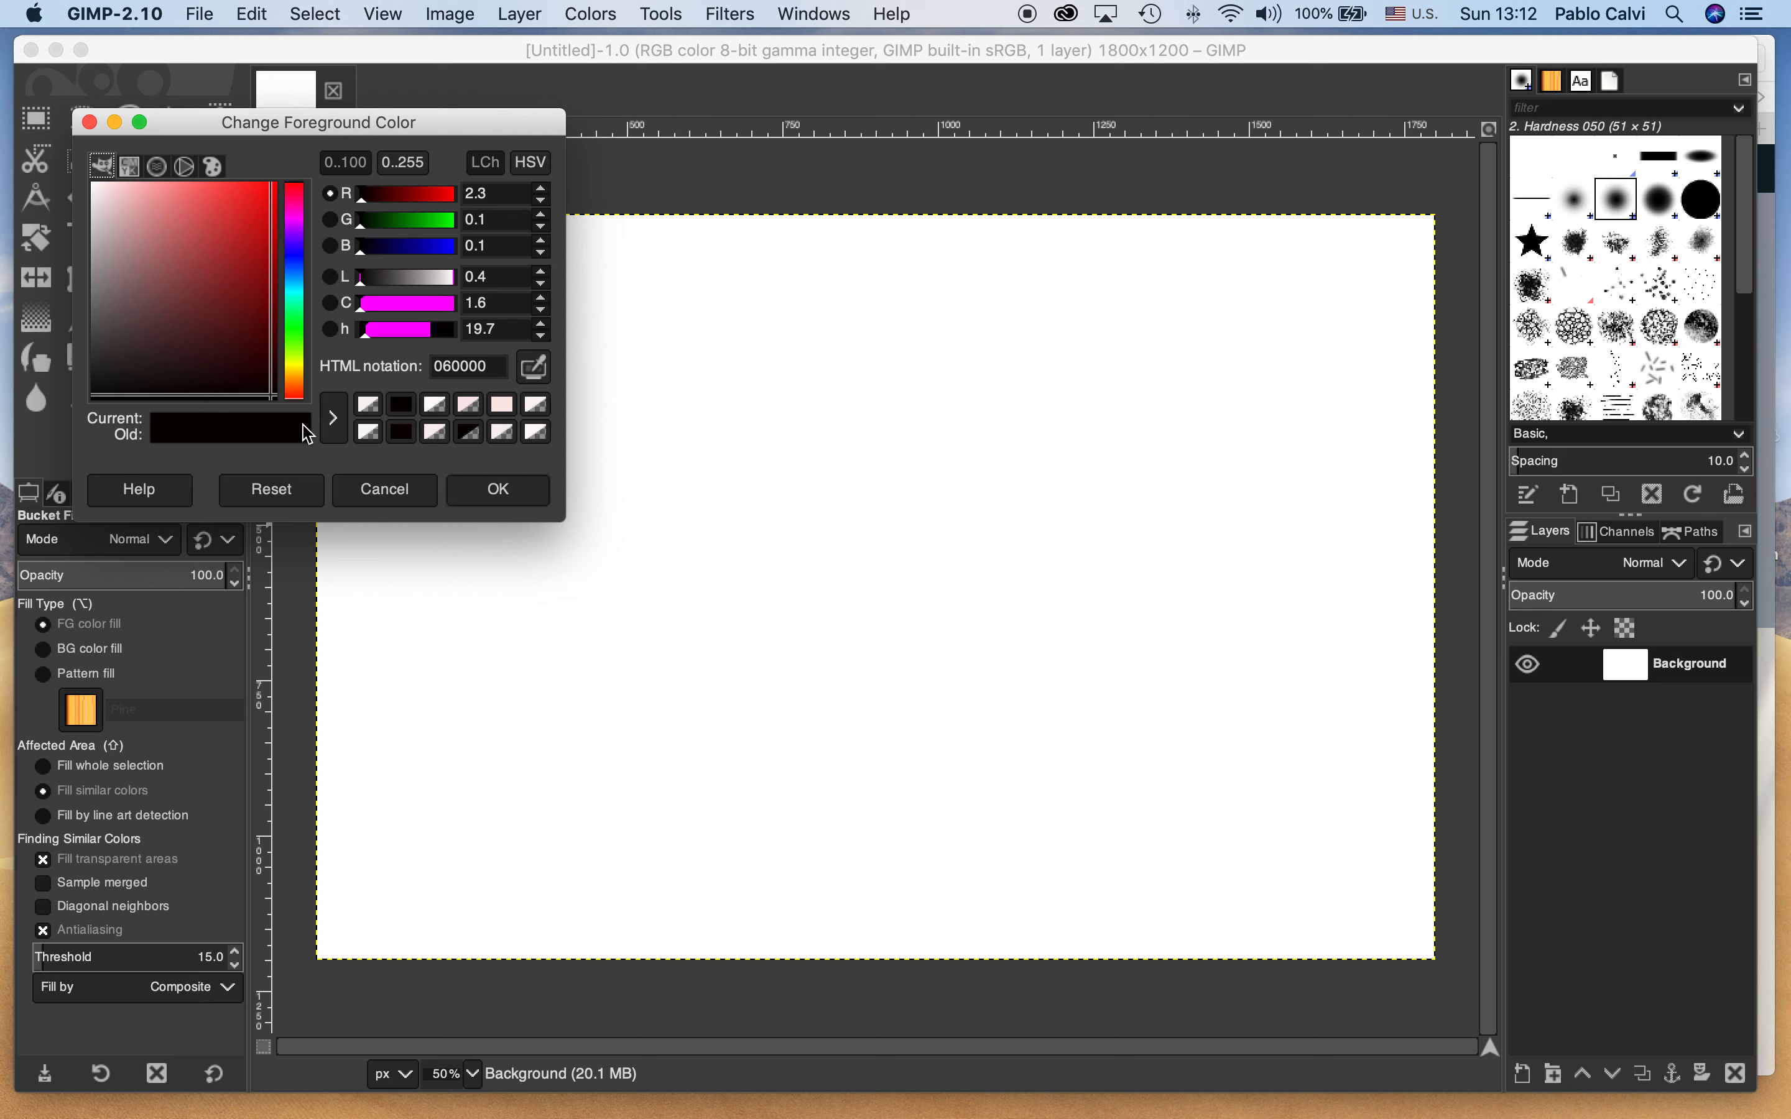
pyautogui.click(260, 386)
pyautogui.click(237, 353)
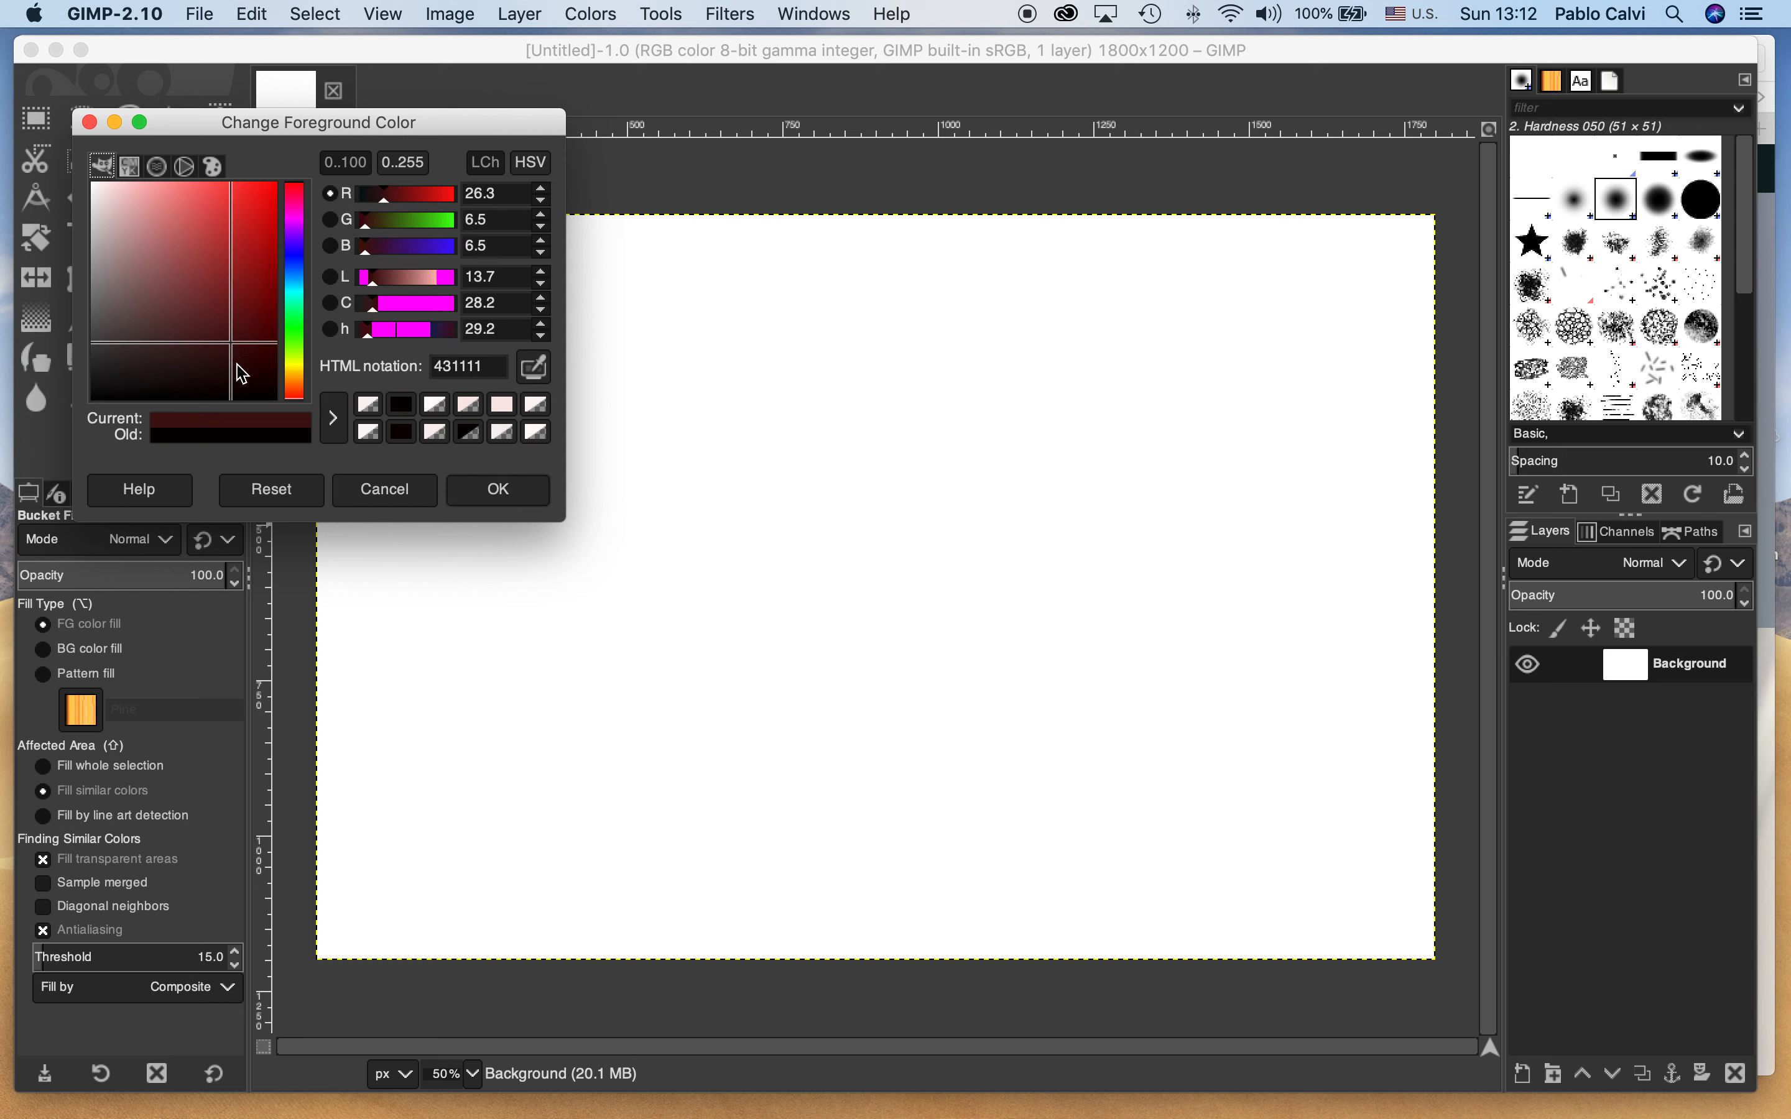
pyautogui.click(254, 364)
pyautogui.click(274, 403)
pyautogui.click(491, 491)
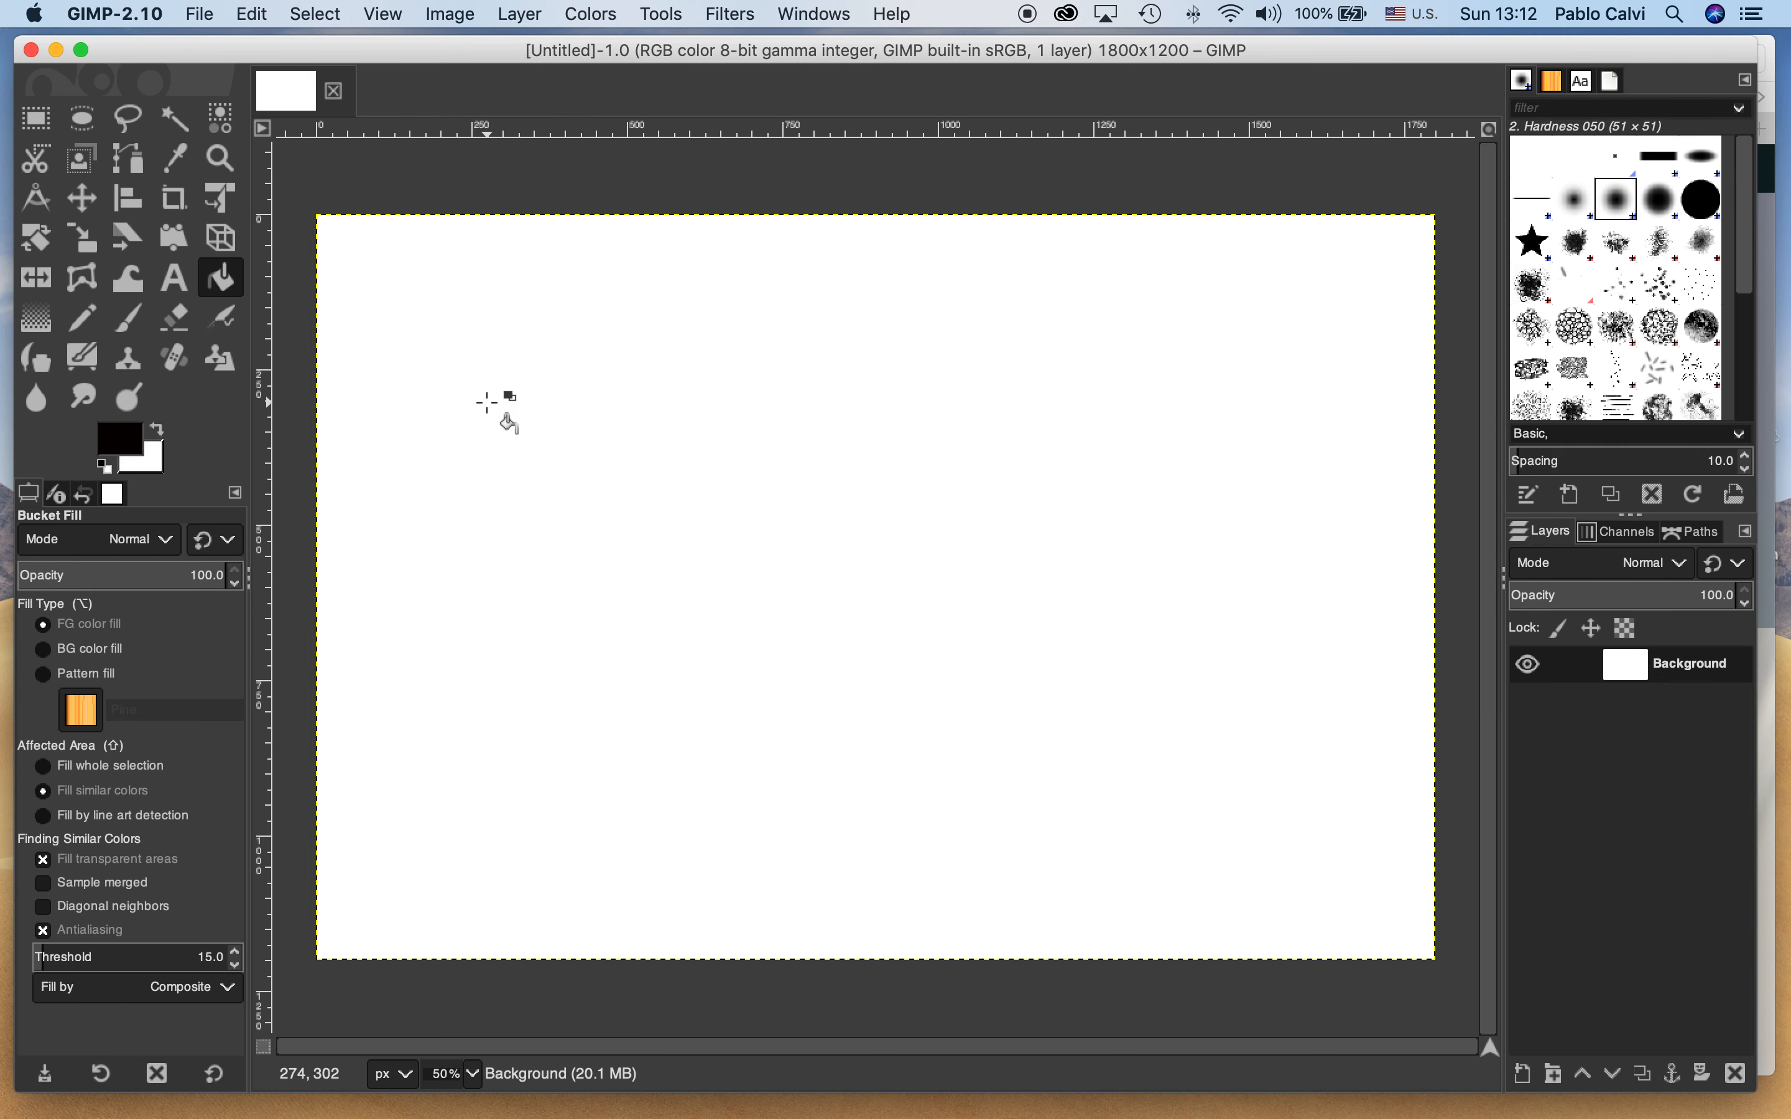
pyautogui.click(487, 403)
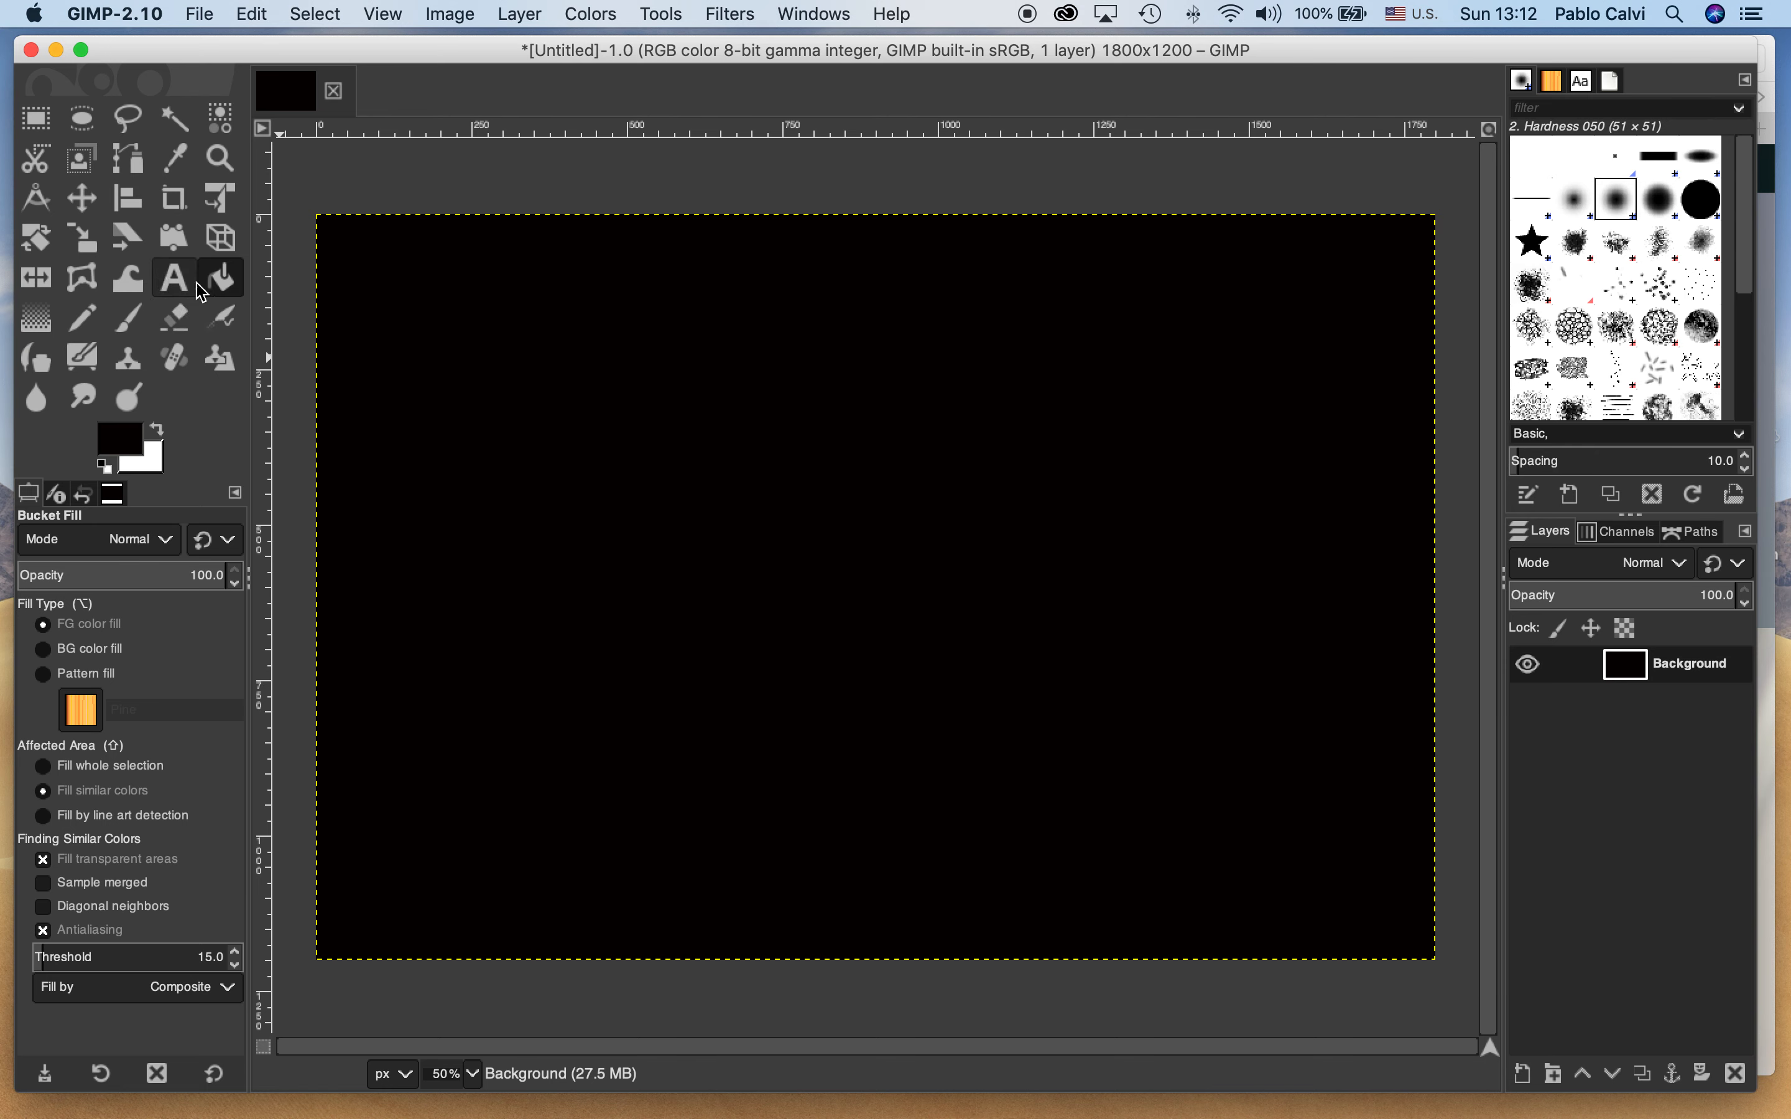
# Place a vertical guide at about 250 px and a horizontal guide at about 400 px on the canvas
pyautogui.moveTo(267, 326); pyautogui.dragTo(472, 323)
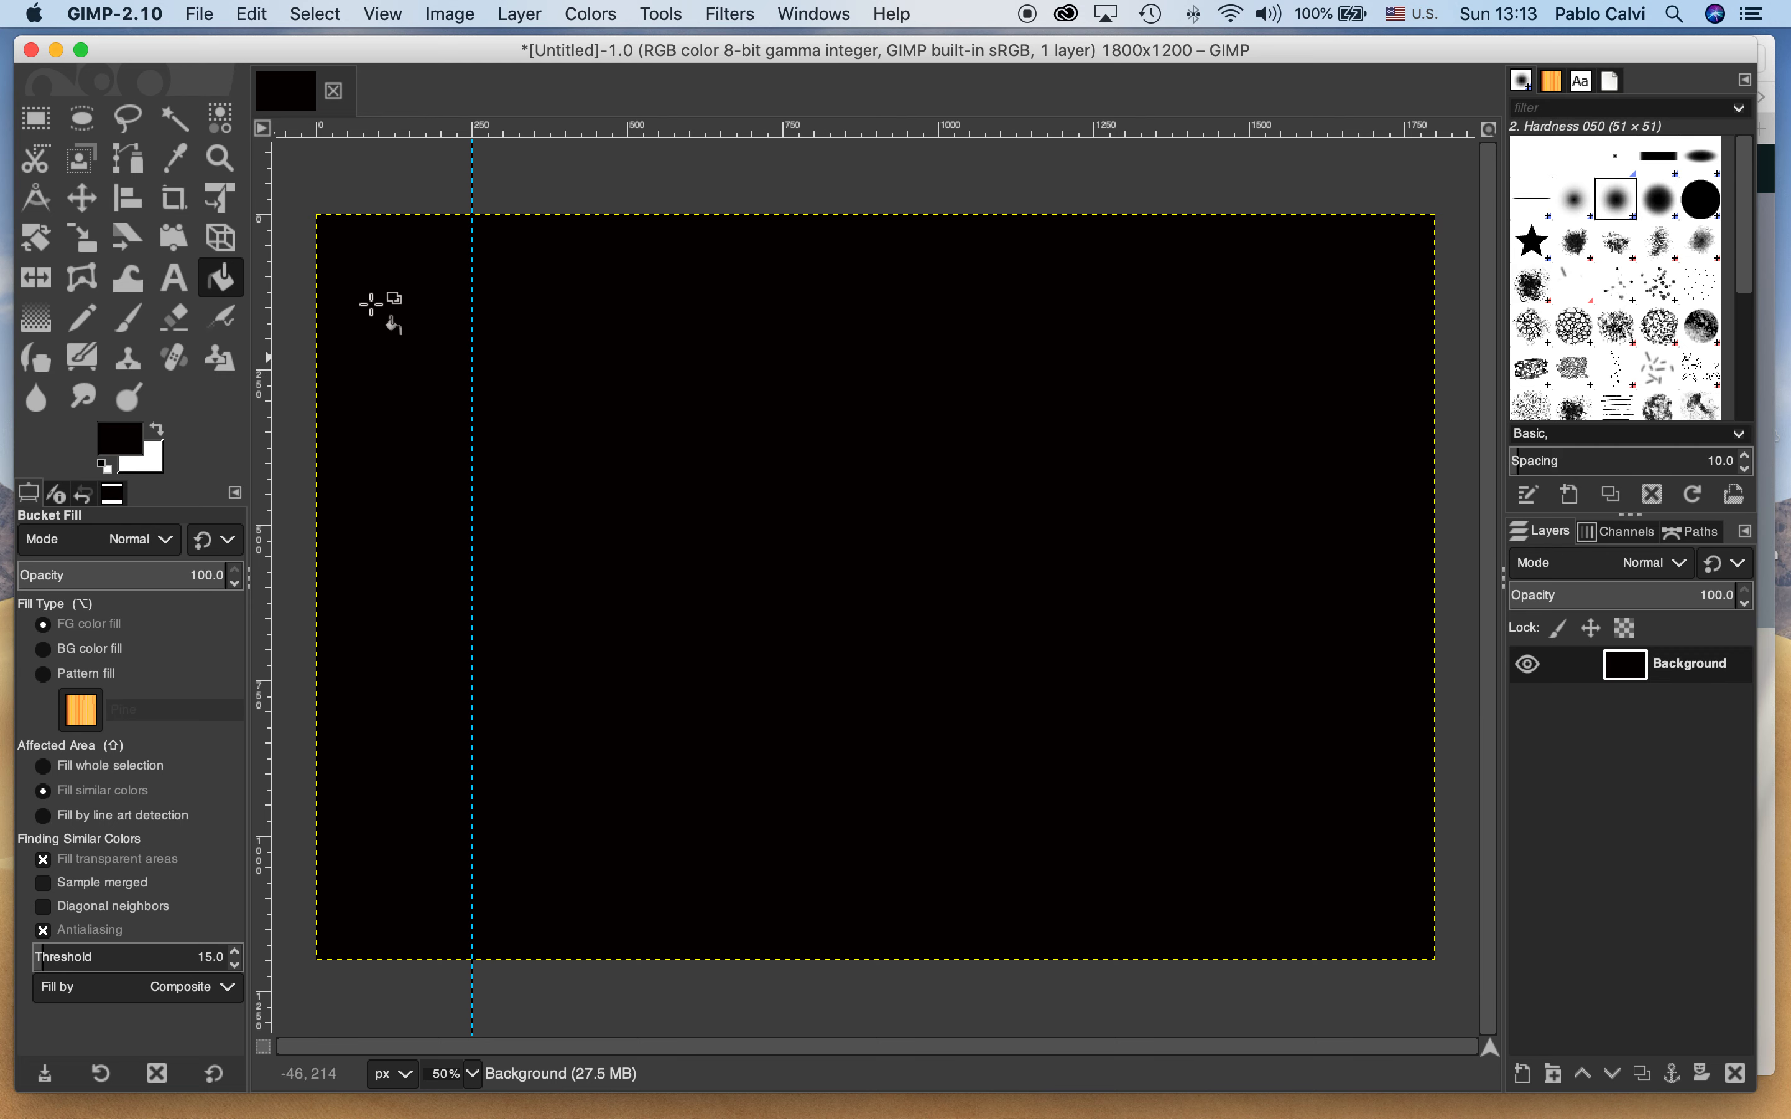
pyautogui.moveTo(697, 132); pyautogui.dragTo(685, 467)
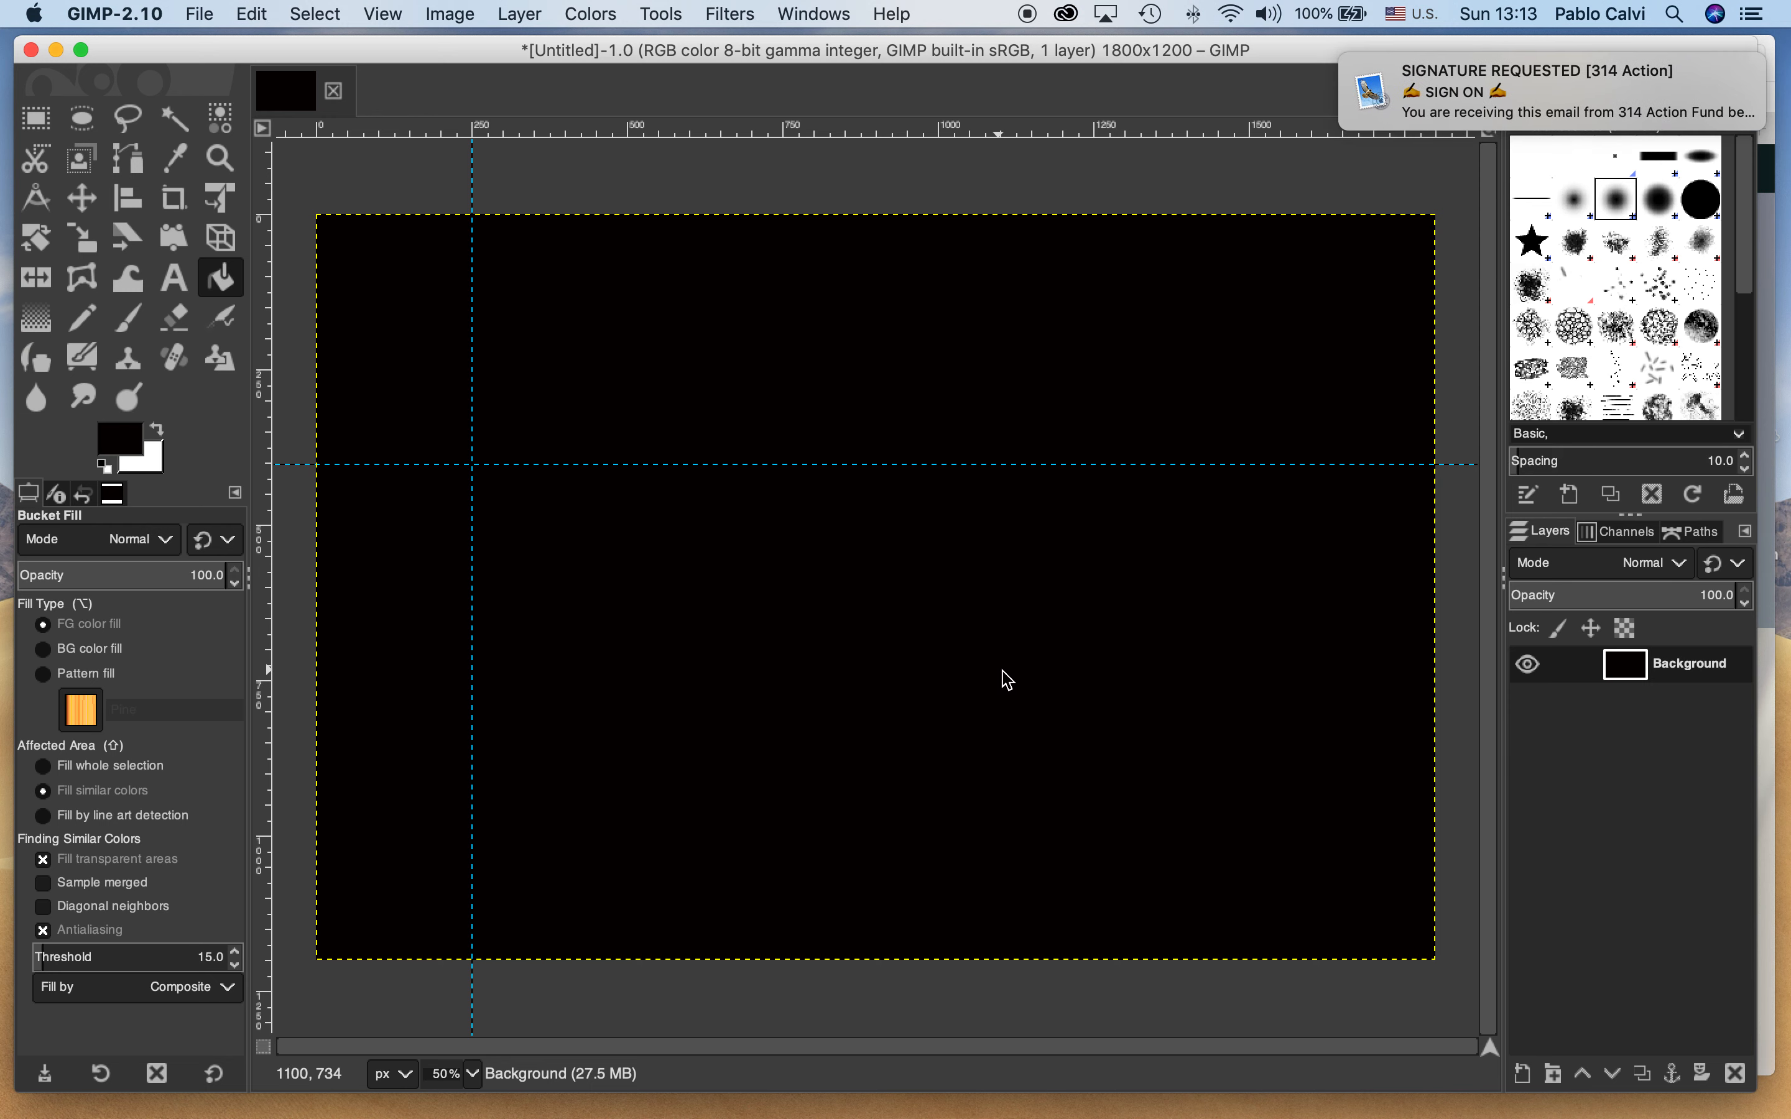
# Delete the e-mail announced by the incoming notification
pyautogui.moveTo(1541, 113)
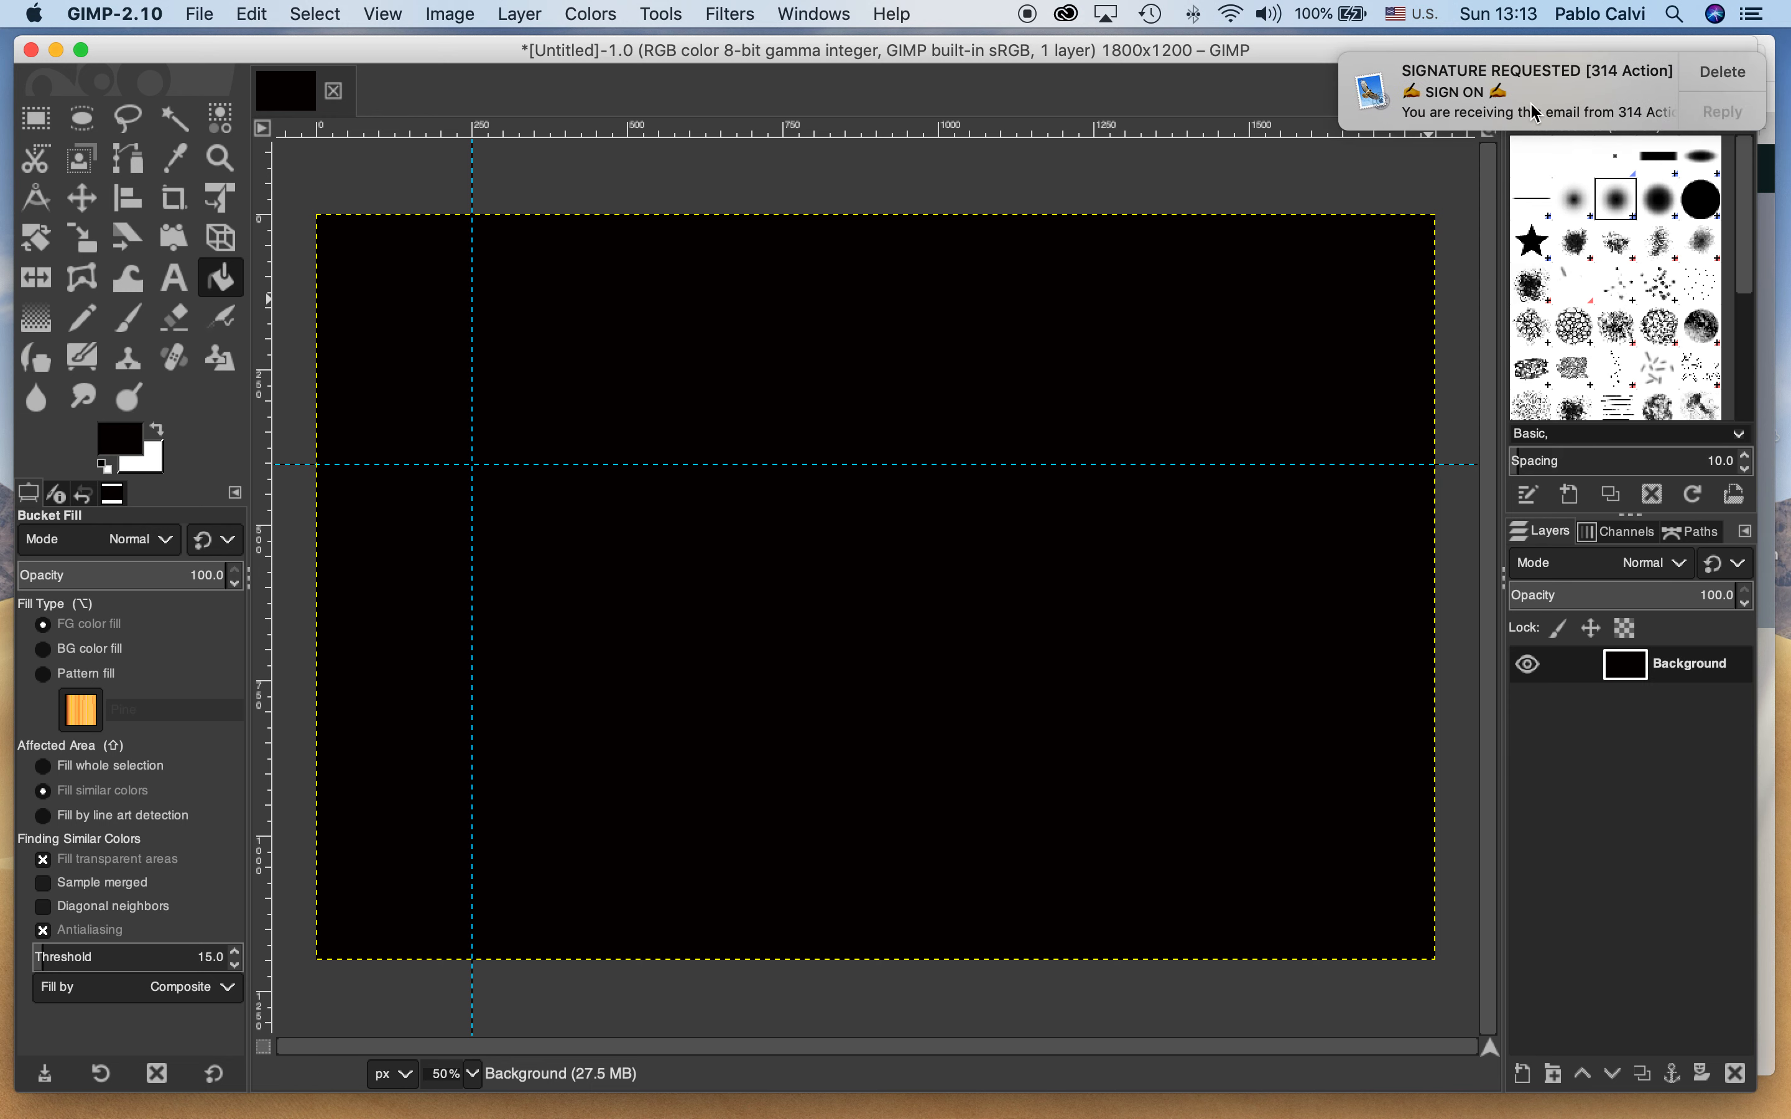
pyautogui.click(1718, 71)
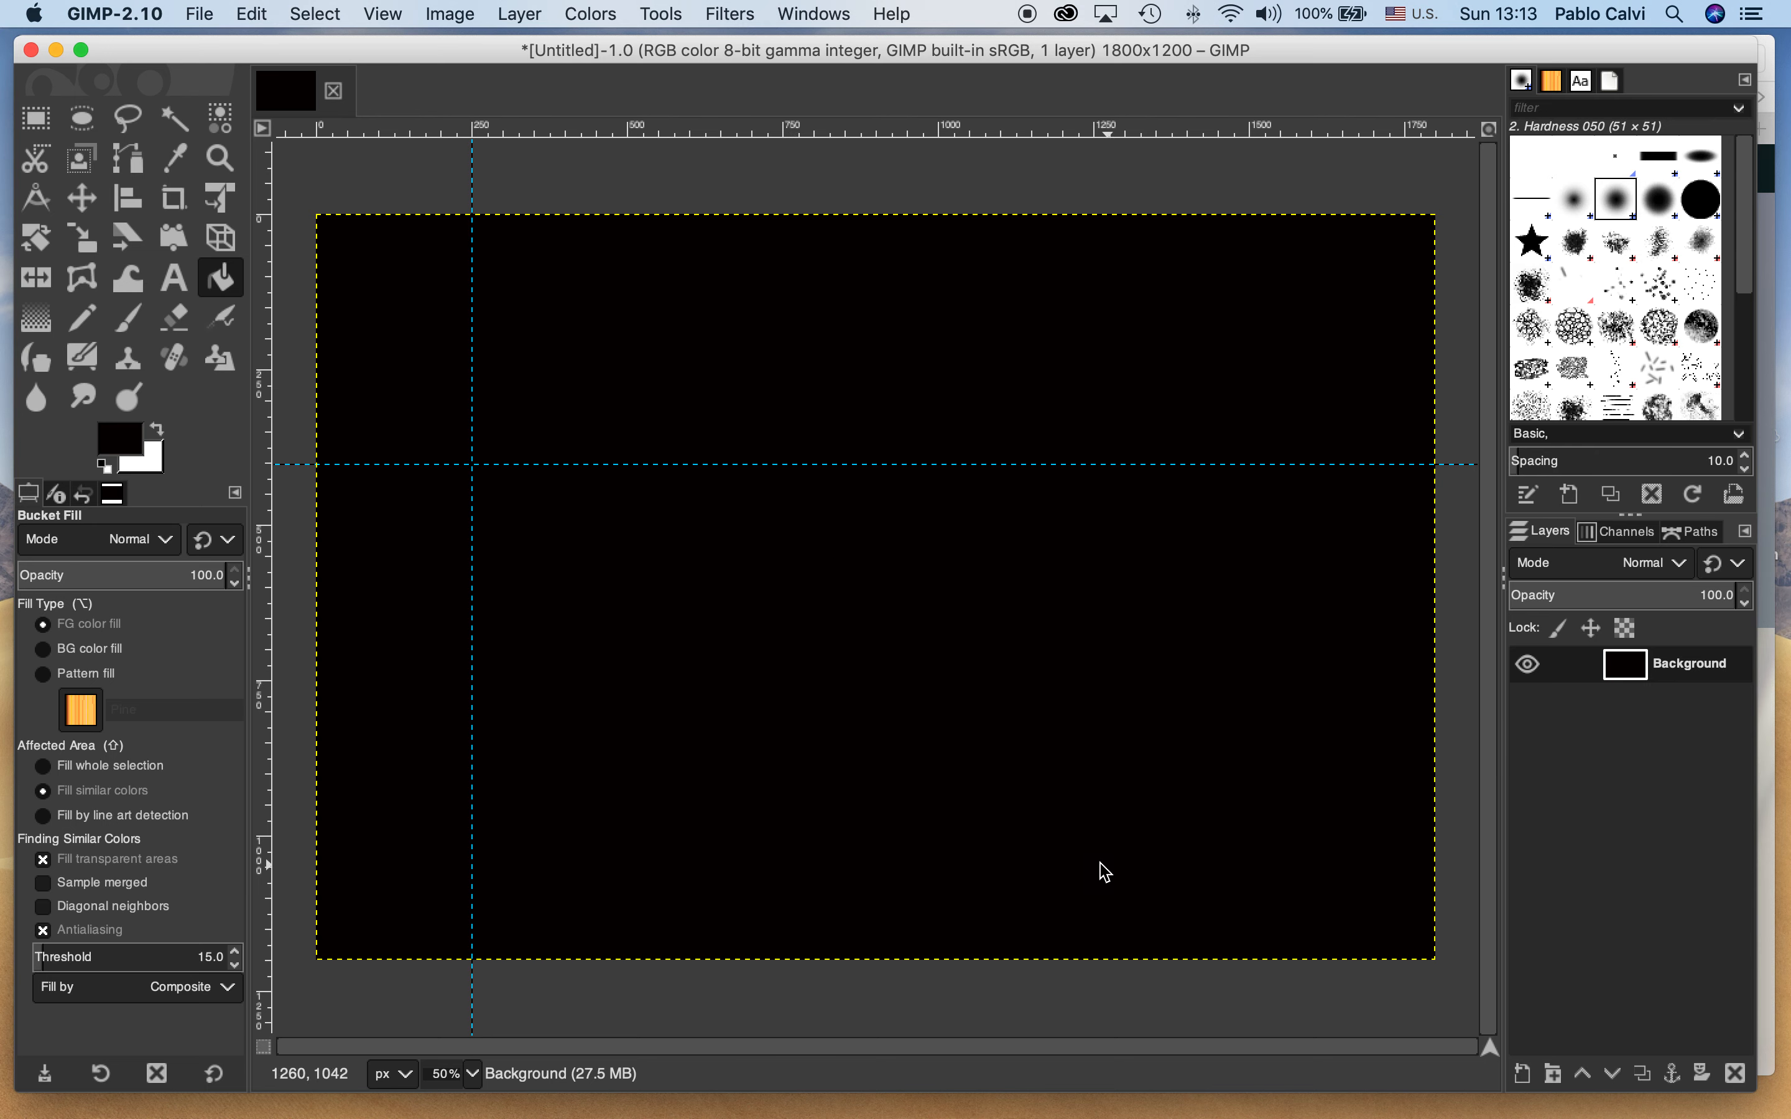
# Start a text object in the canvas's upper left area and set its text color to near-white fcf7f7
pyautogui.click(175, 278)
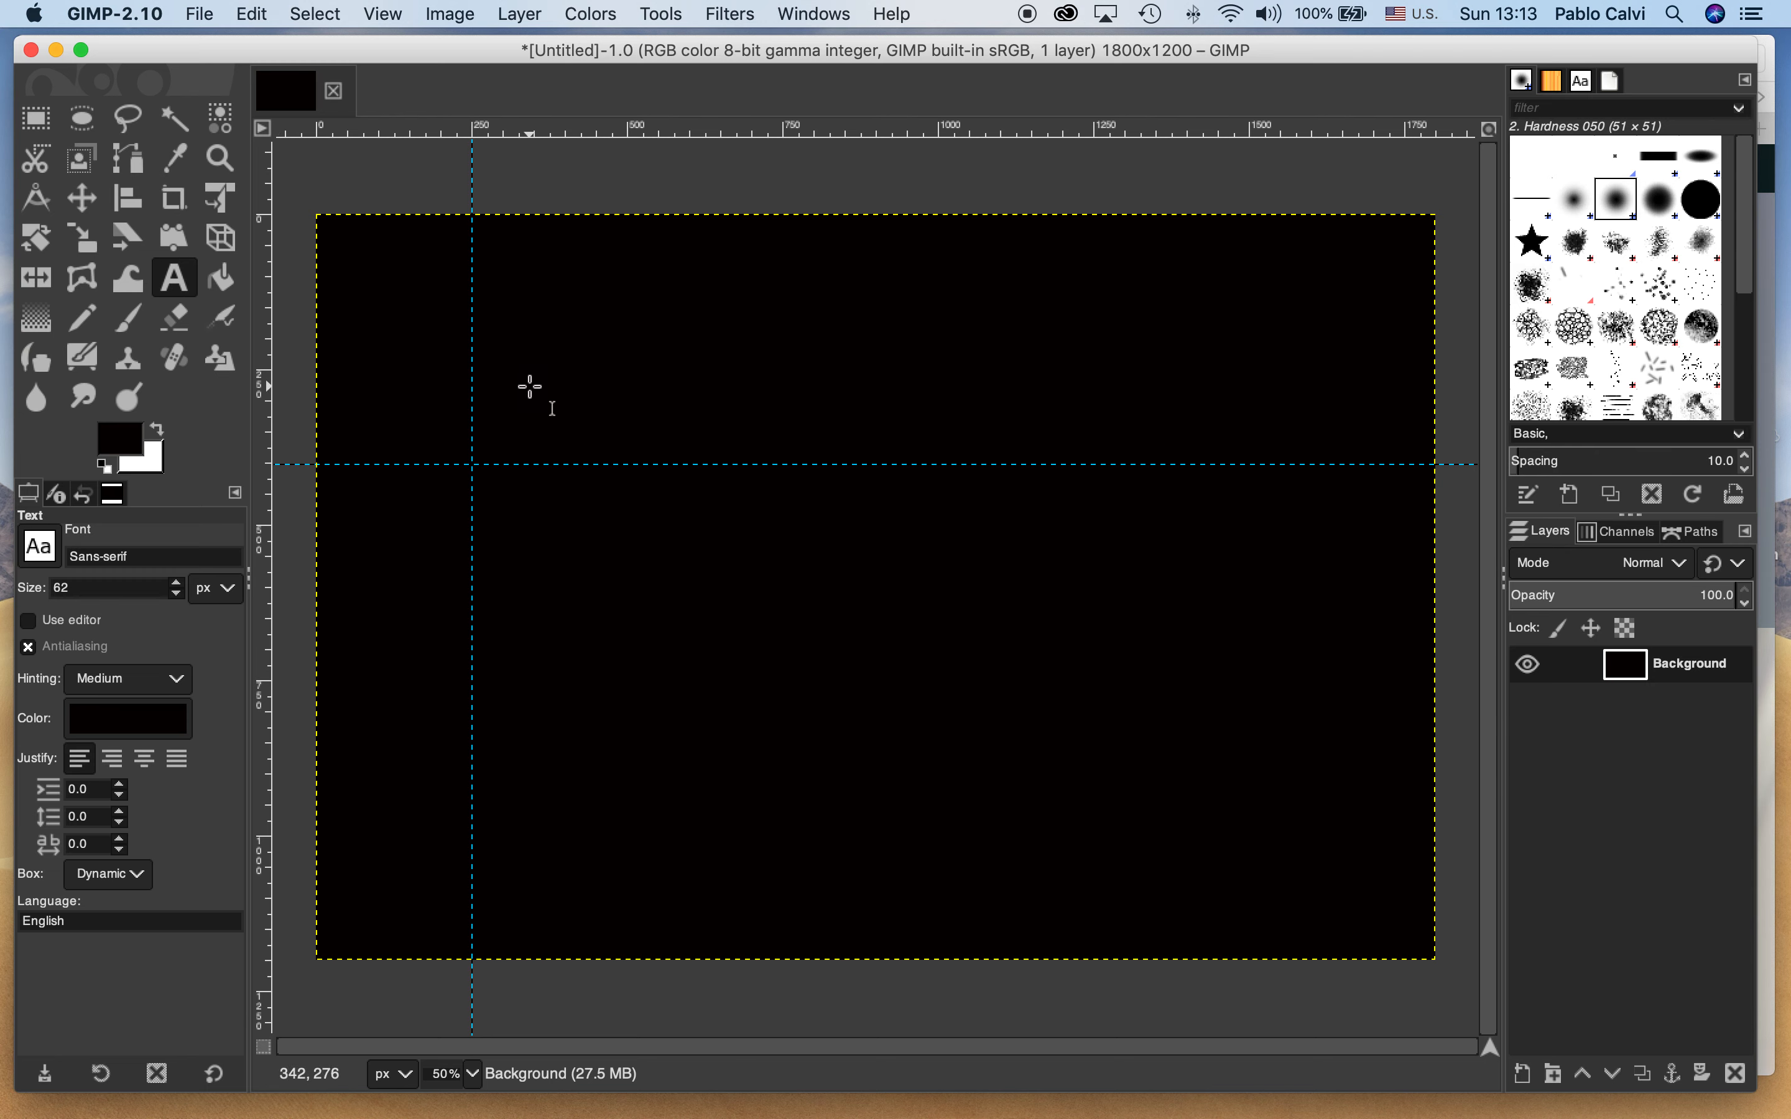
pyautogui.click(530, 385)
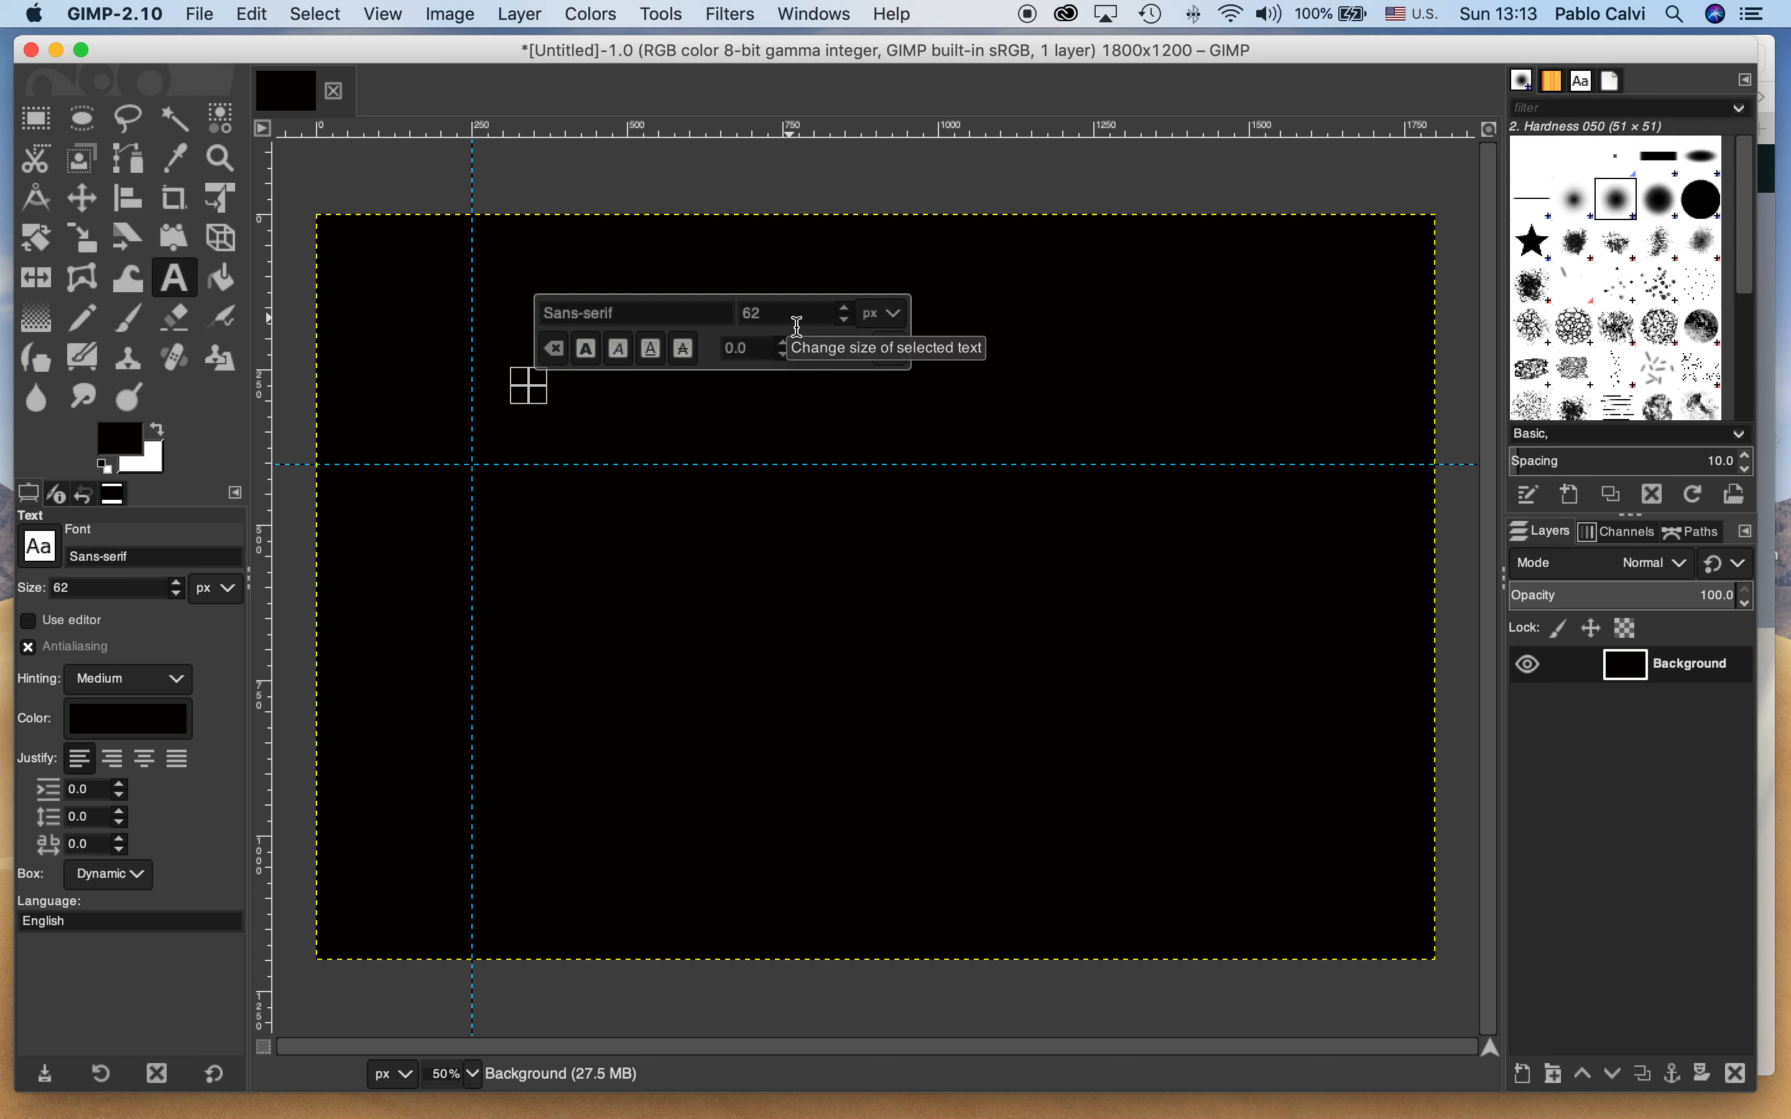
pyautogui.click(895, 357)
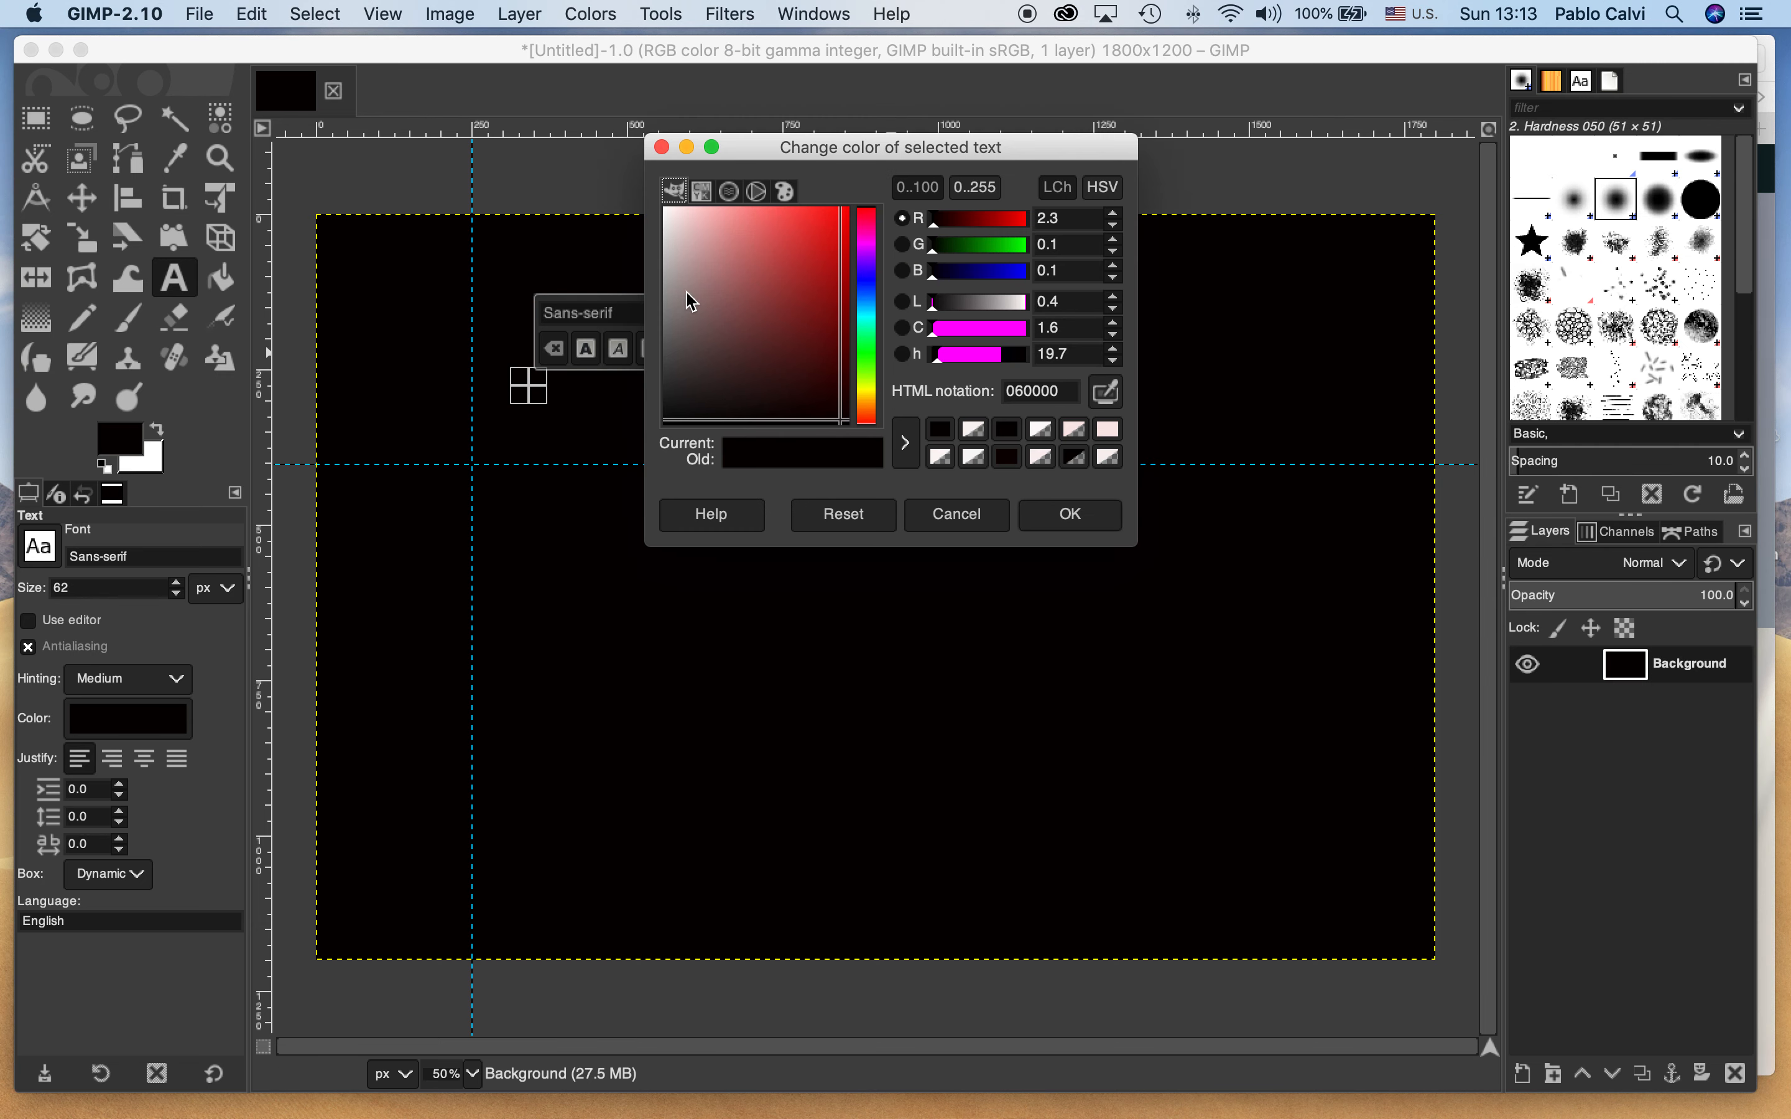
pyautogui.click(668, 211)
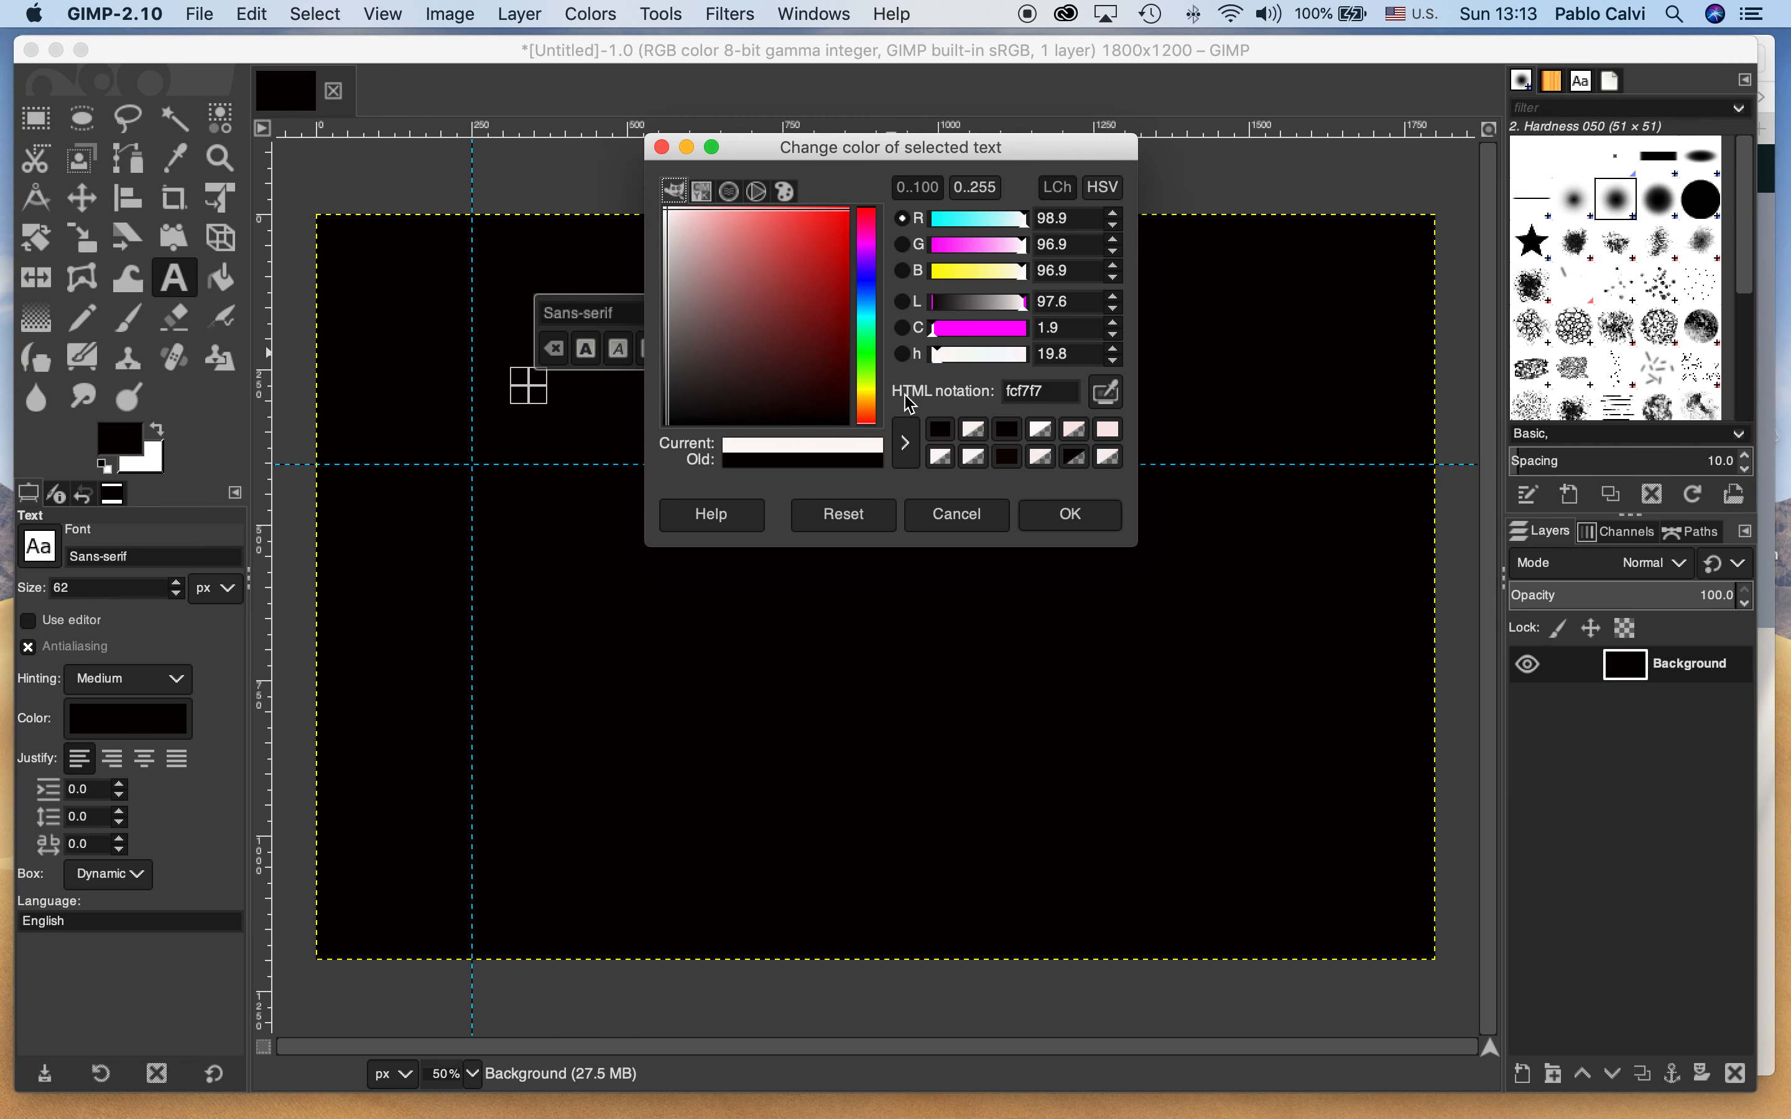
pyautogui.click(1071, 516)
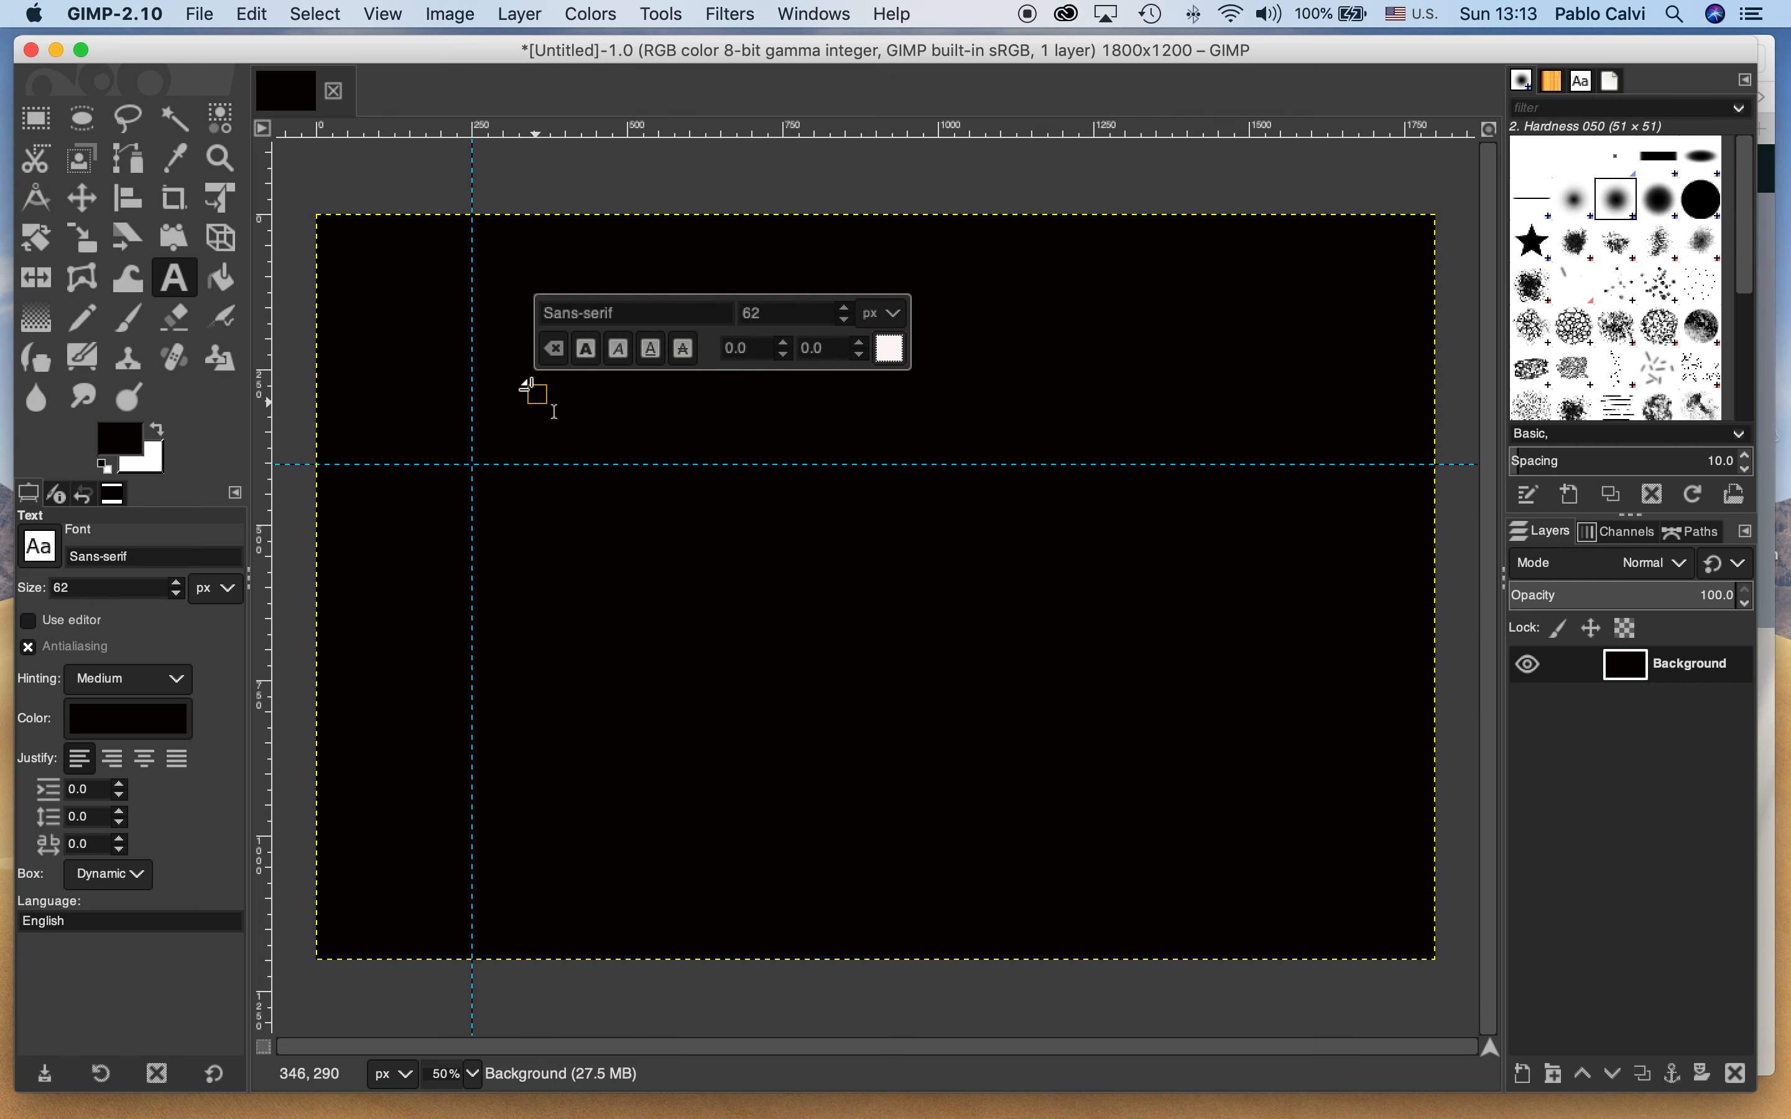
# Draw a text box about 1030 px wide across the horizontal guide and enter "Community gathers together to feed the homeless"
pyautogui.moveTo(552, 398); pyautogui.dragTo(1188, 500)
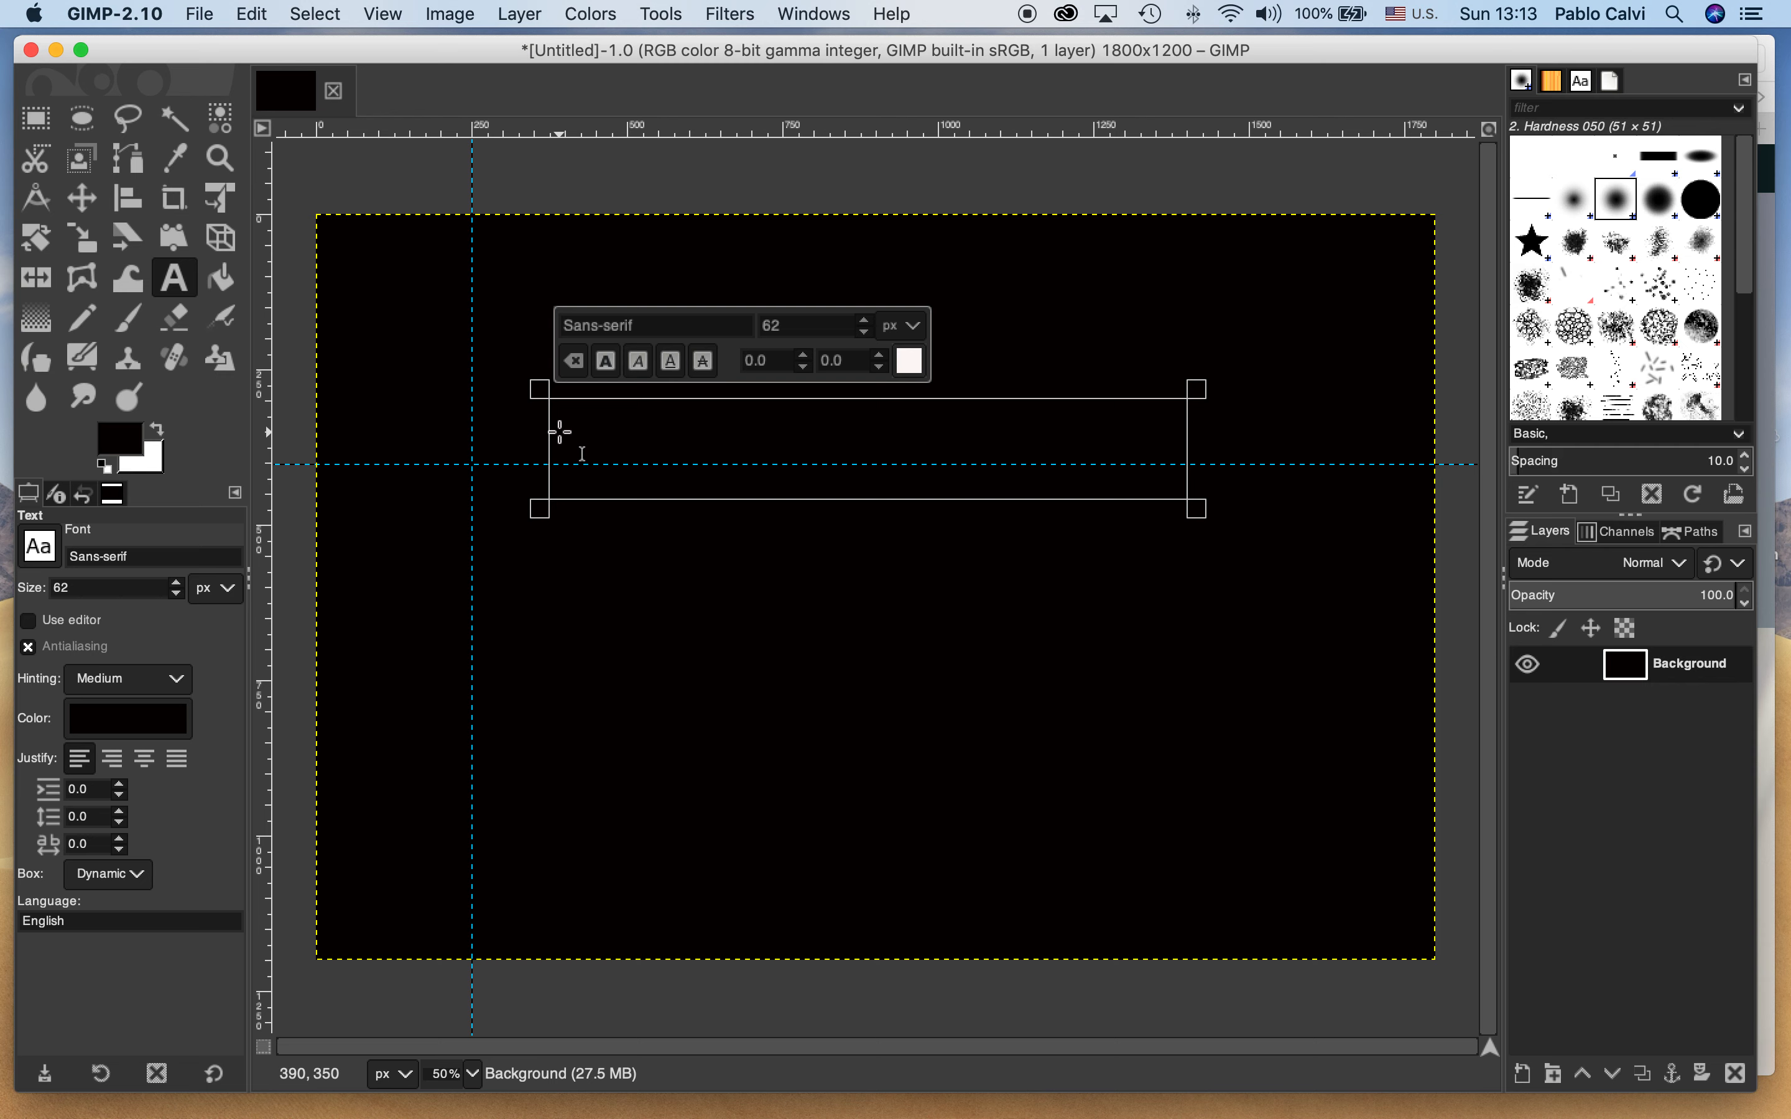
pyautogui.write('Co')
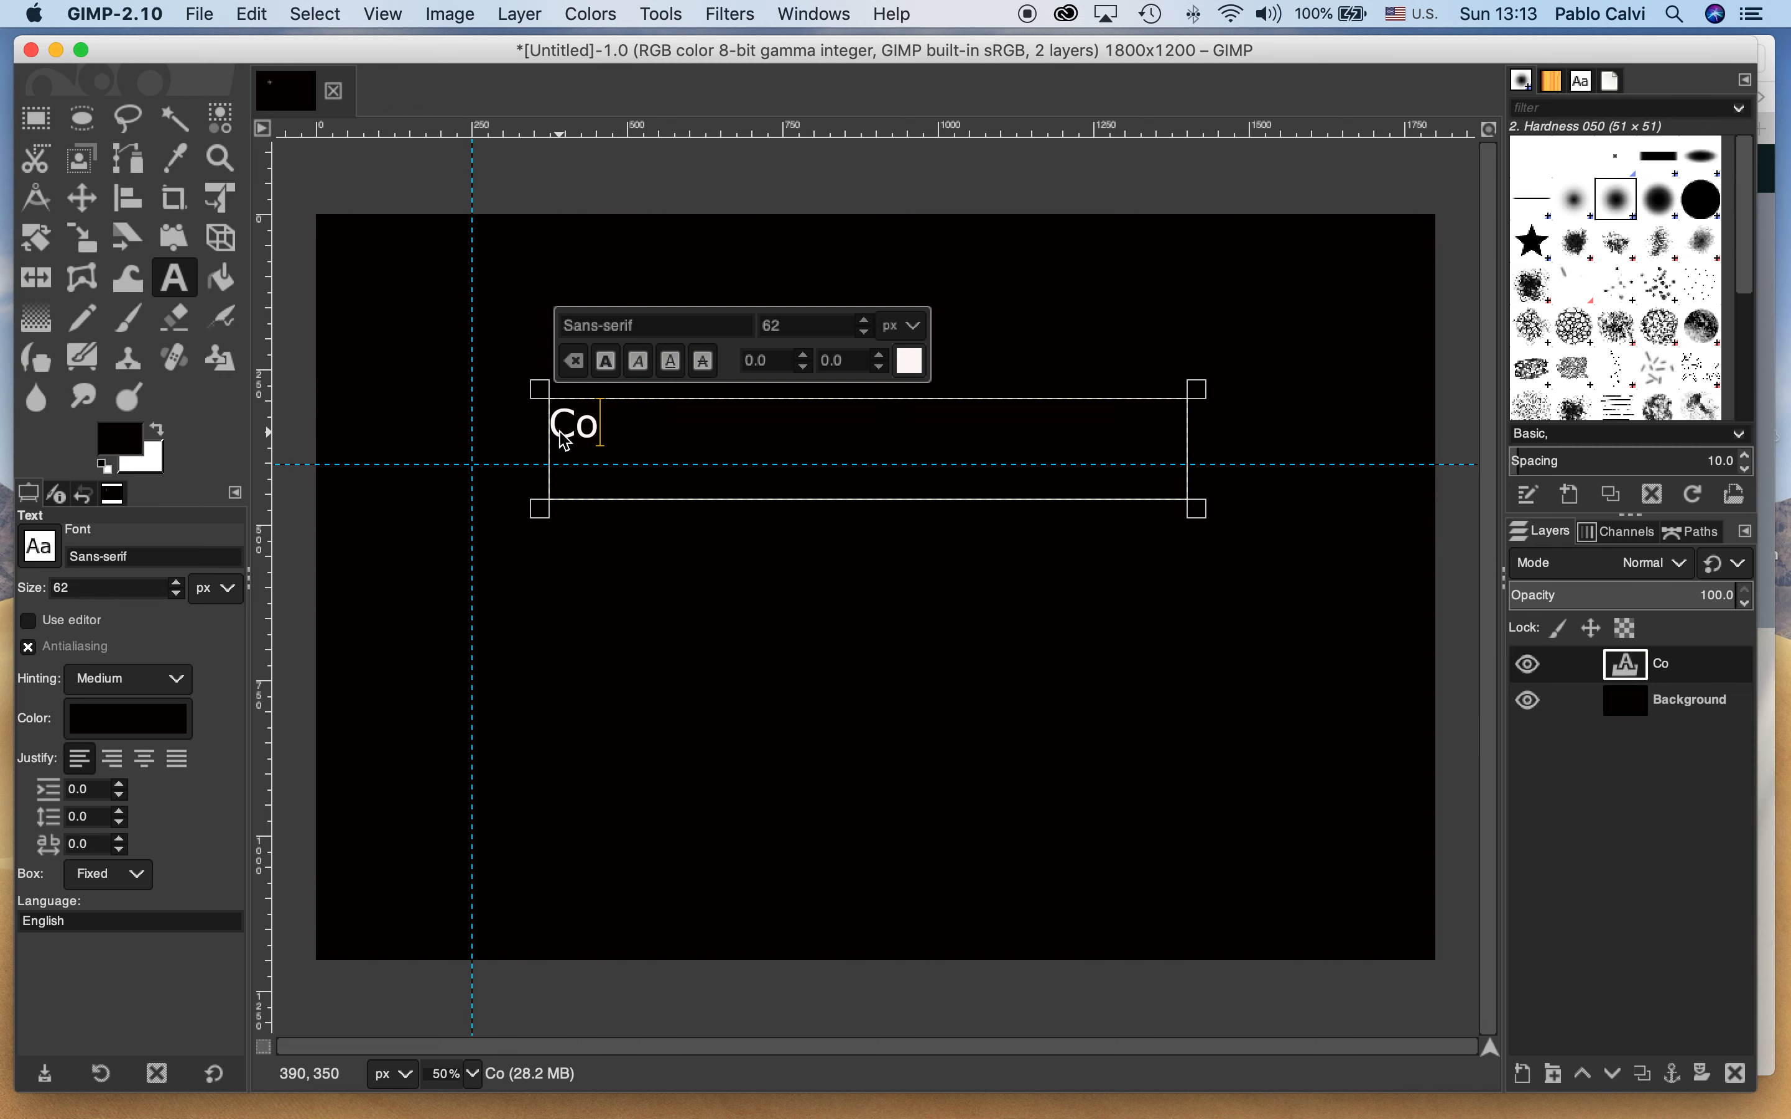
pyautogui.write('mmunit')
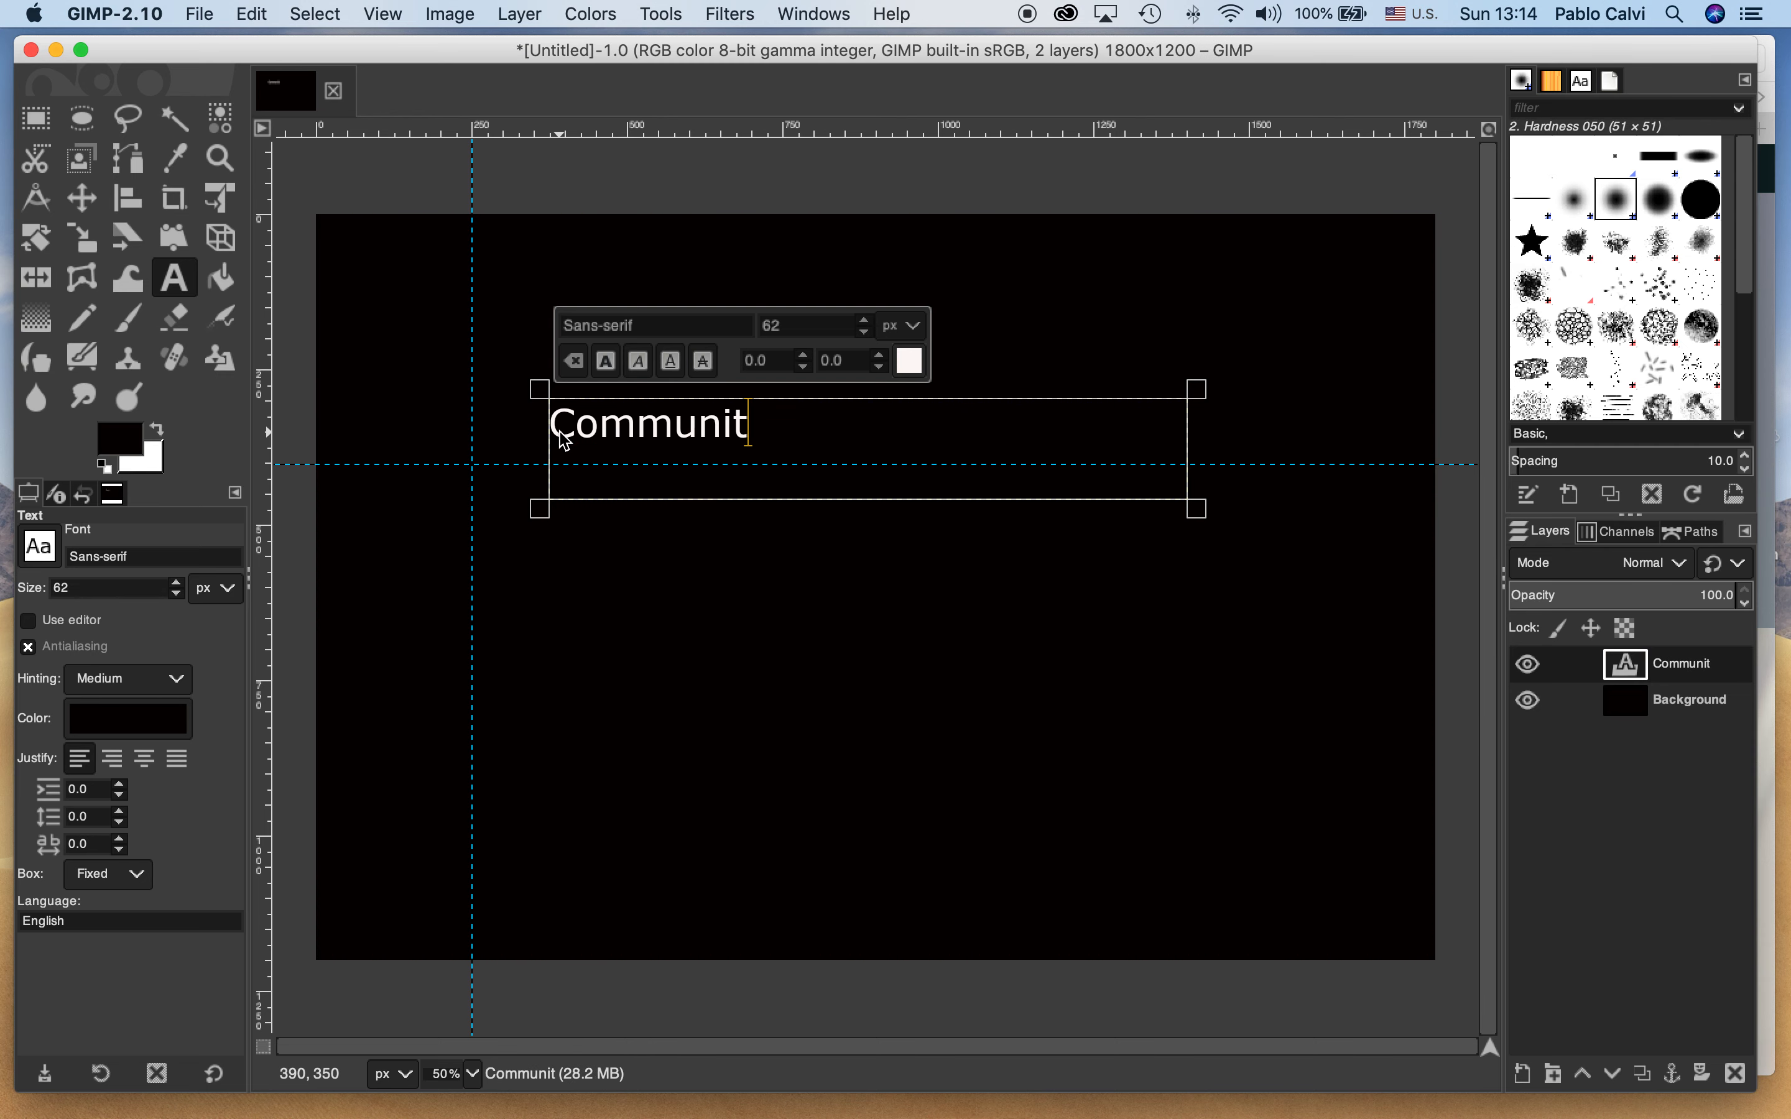
pyautogui.write('y gathers togete')
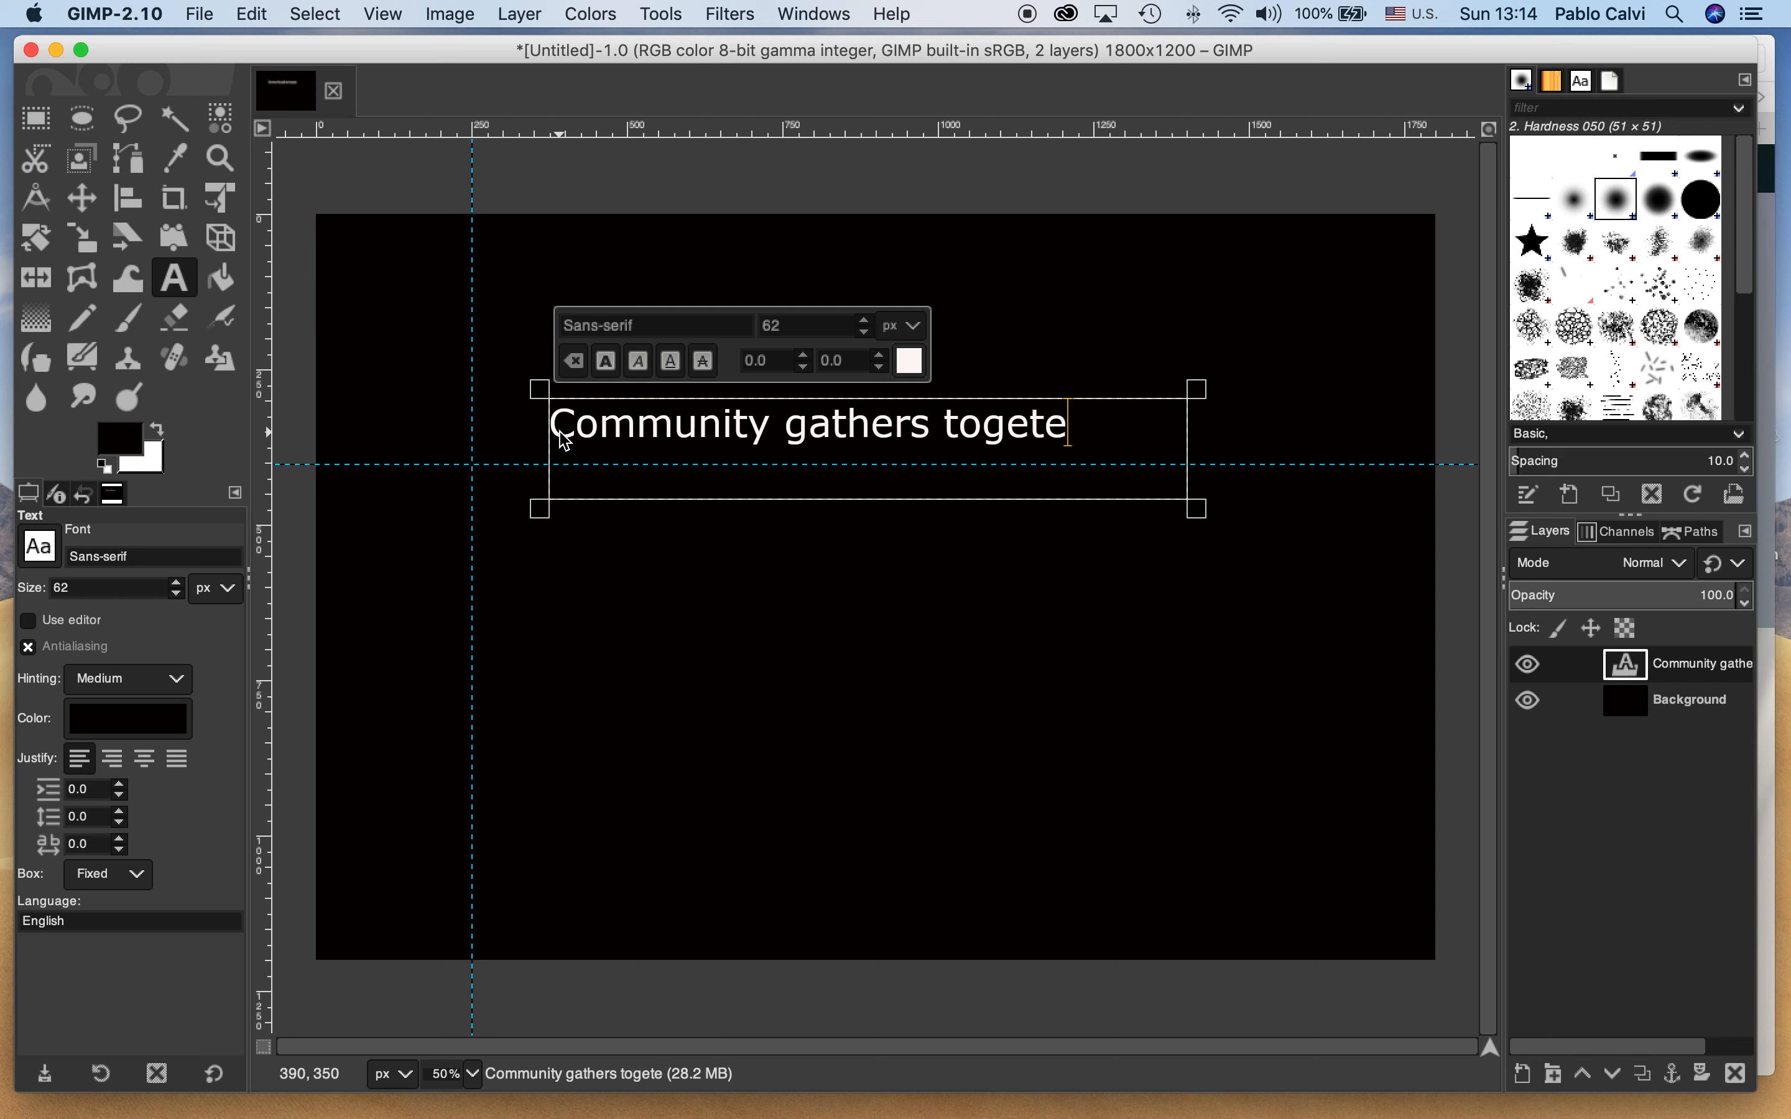
pyautogui.press('BackSpace')
pyautogui.write('he')
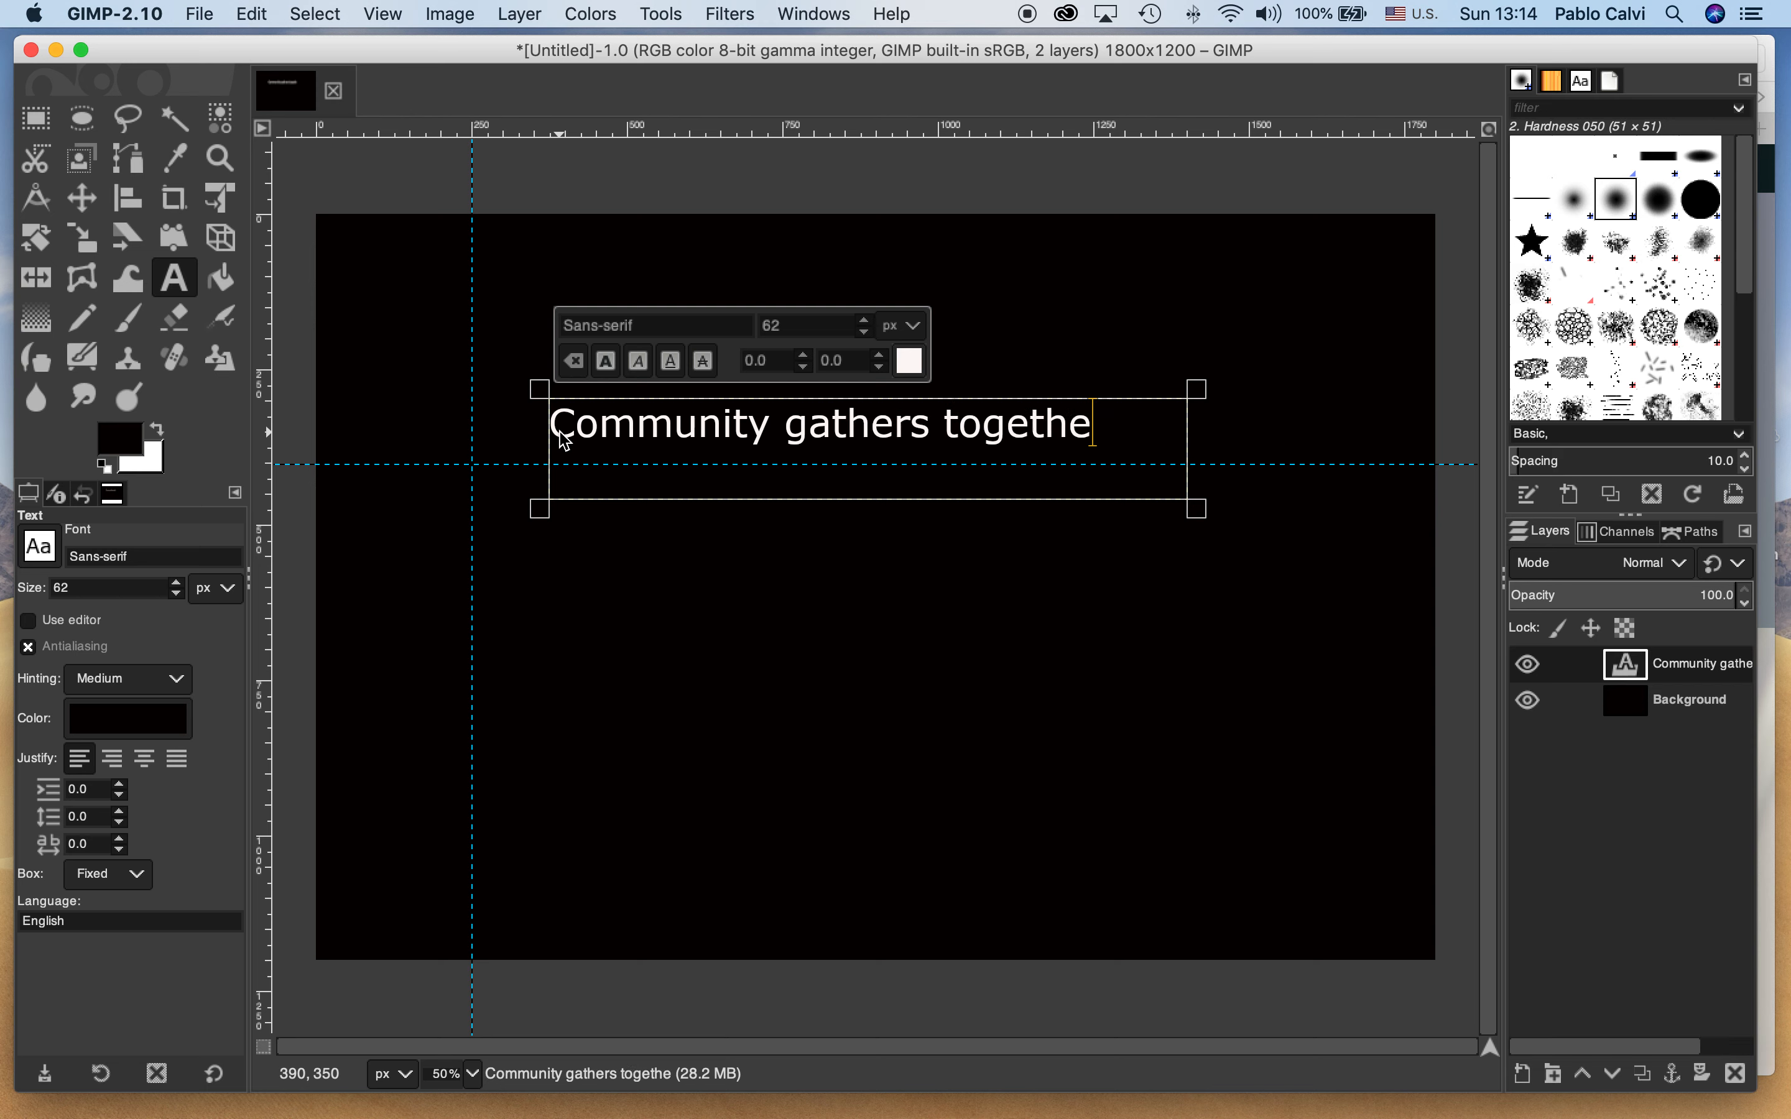
pyautogui.write('r to feed the ')
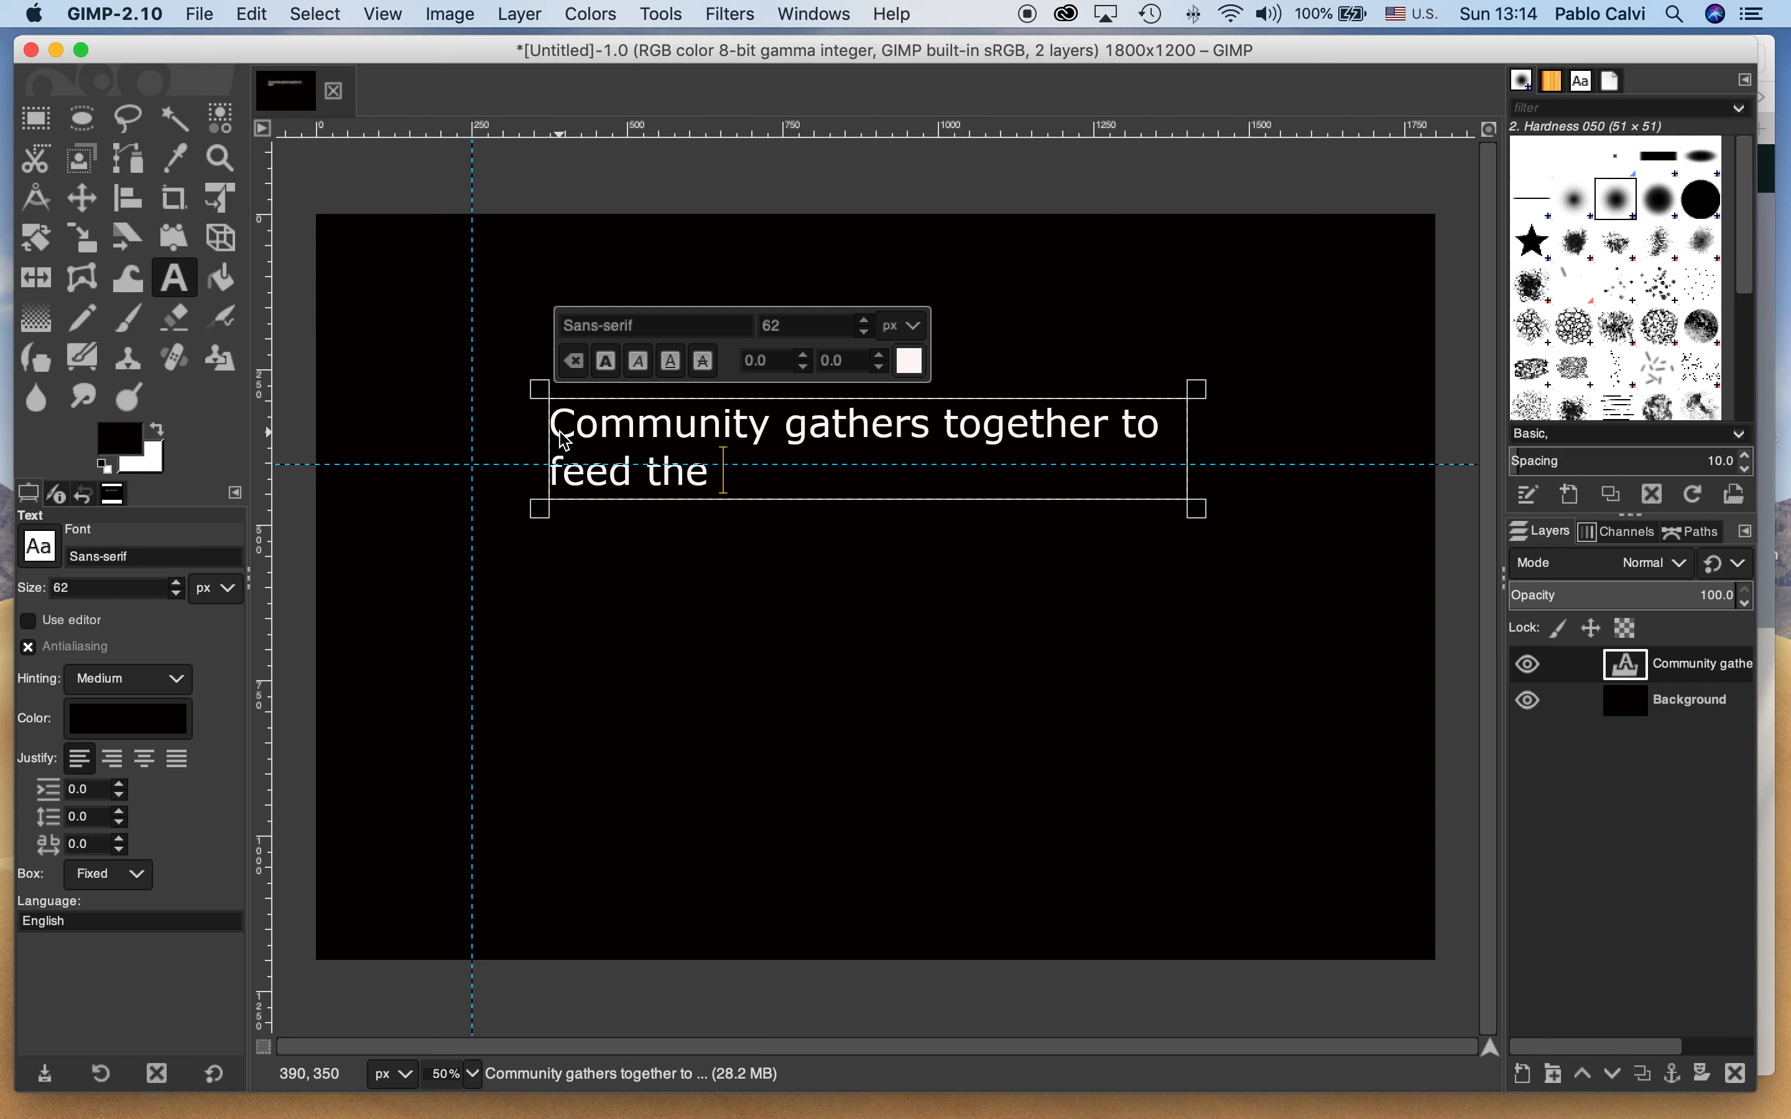
pyautogui.write('home')
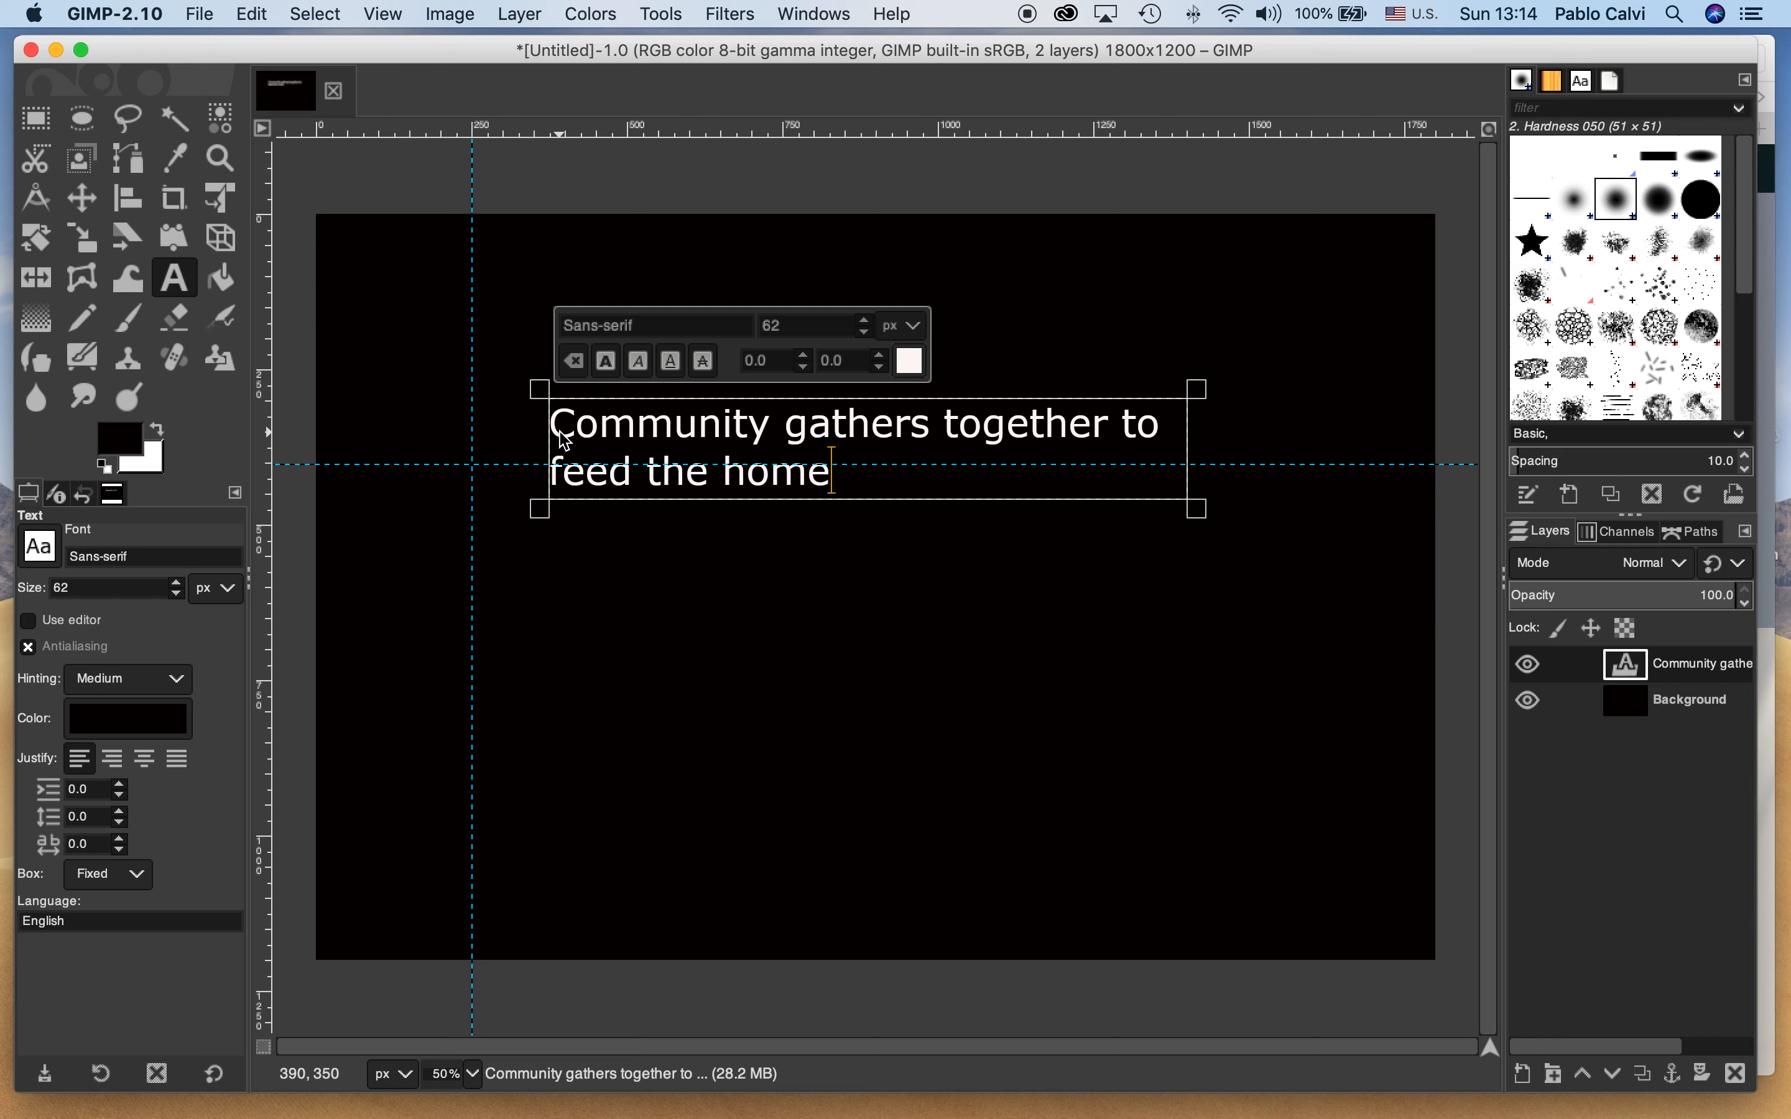
pyautogui.write('lass')
pyautogui.press('BackSpace')
pyautogui.press('BackSpace')
pyautogui.press('BackSpace')
pyautogui.write('ess during COVID-19')
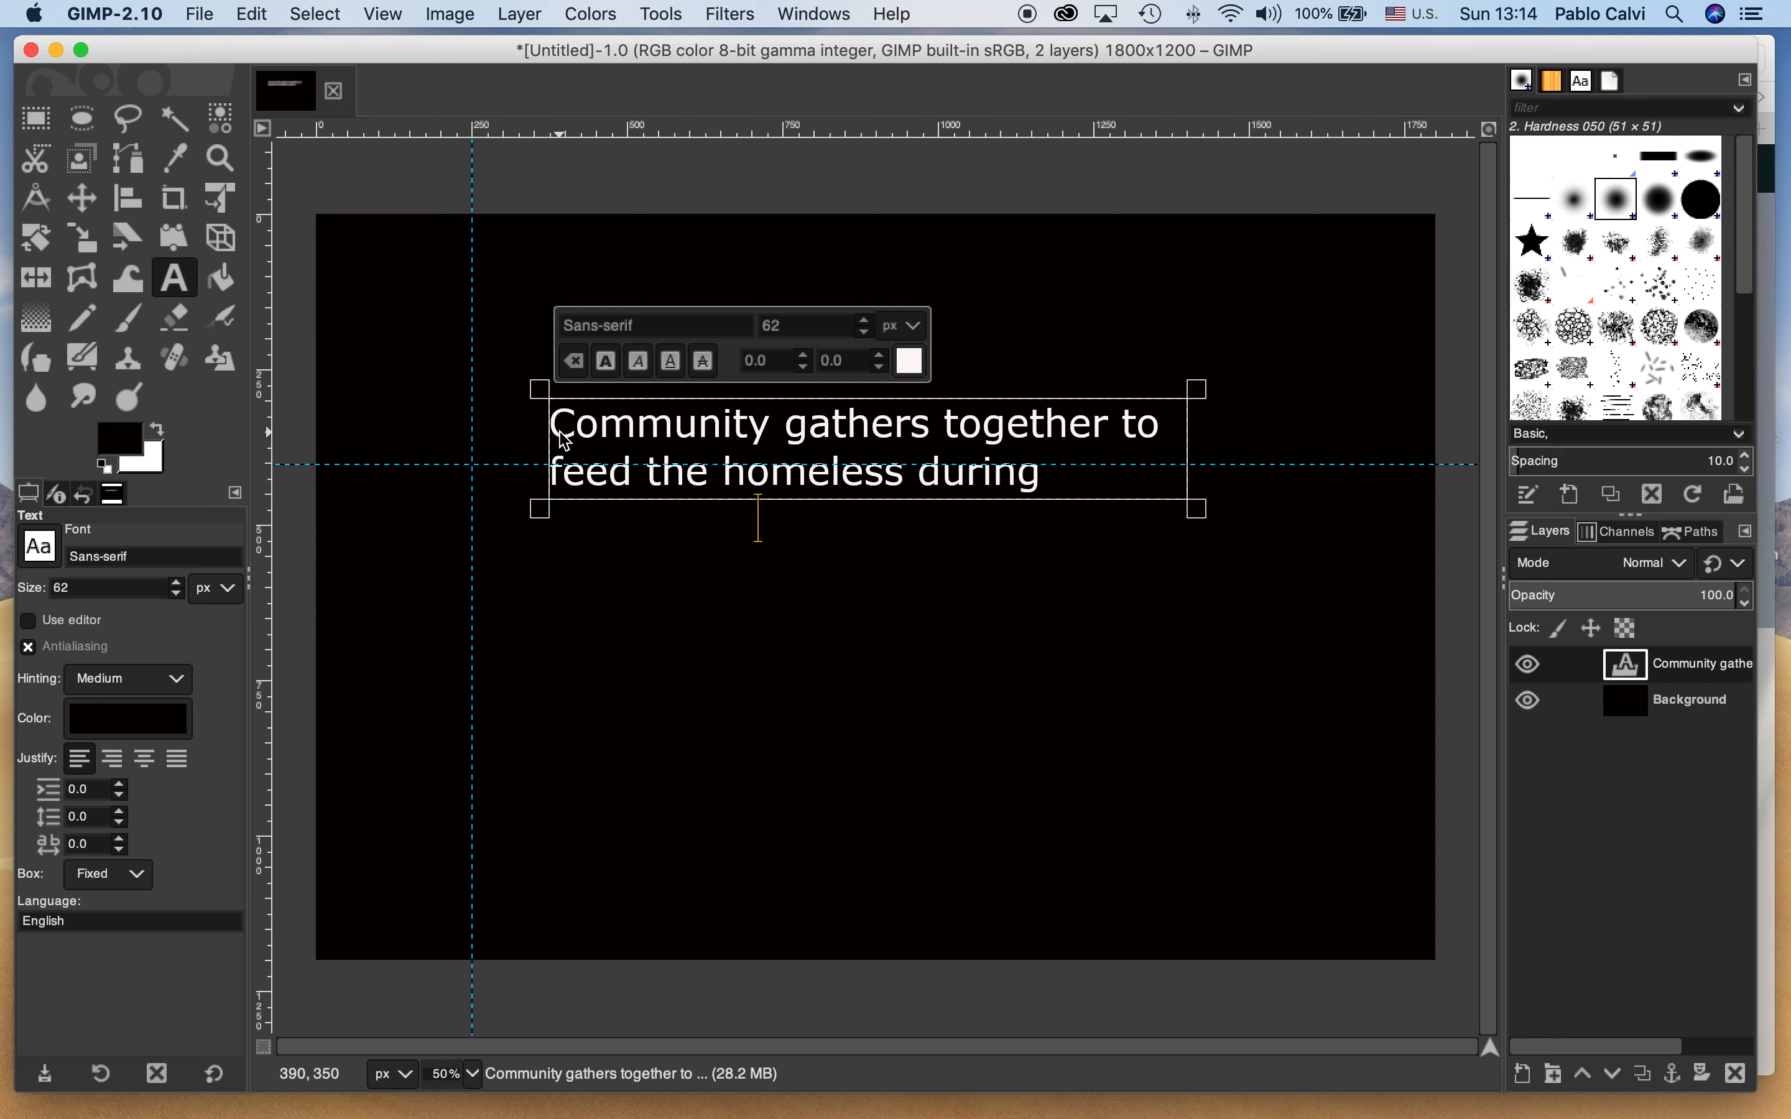
pyautogui.write(' Crisis')
# Continue the title text with "during COVID-19" and the closing word "crisis"
pyautogui.press('BackSpace')
pyautogui.press('BackSpace')
pyautogui.press('BackSpace')
pyautogui.press('BackSpace')
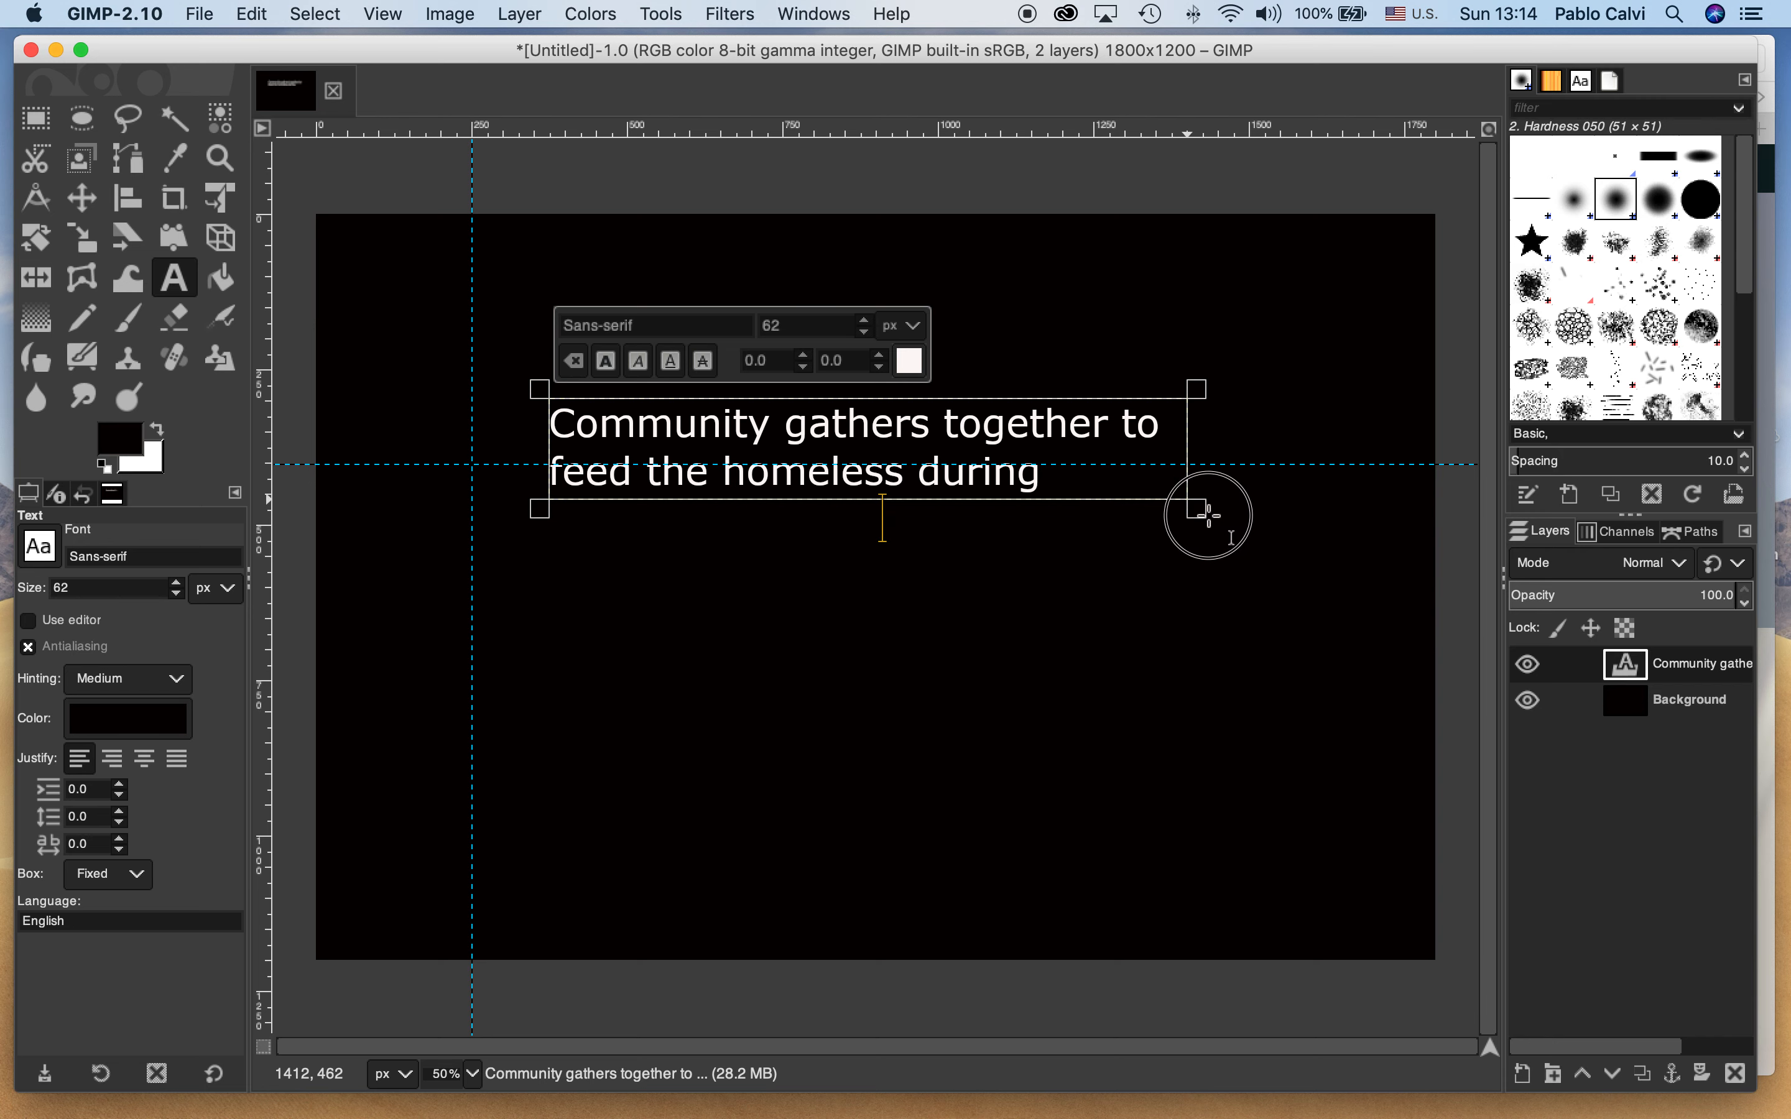
# Resize the title's text box to about 1250 px wide around two lines and correct its last word to lowercase "crisis"
pyautogui.moveTo(1197, 509); pyautogui.dragTo(1328, 595)
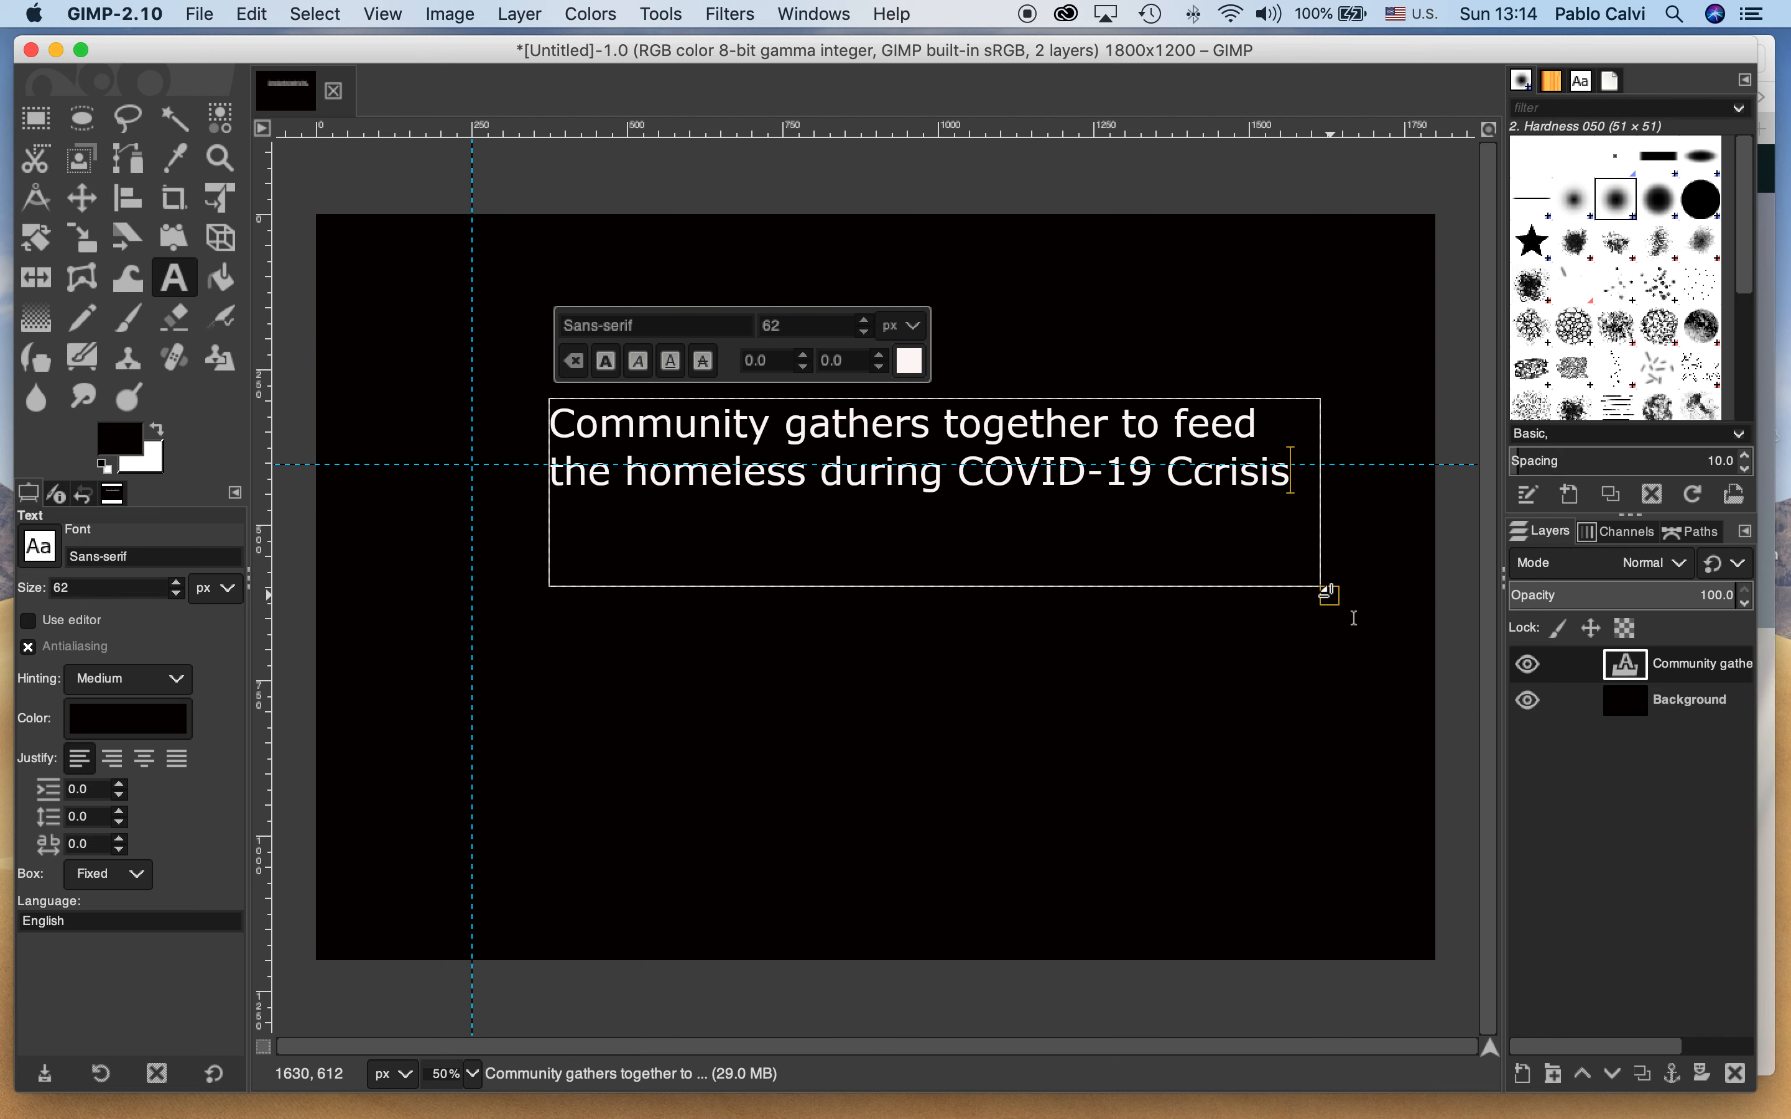
pyautogui.click(1204, 478)
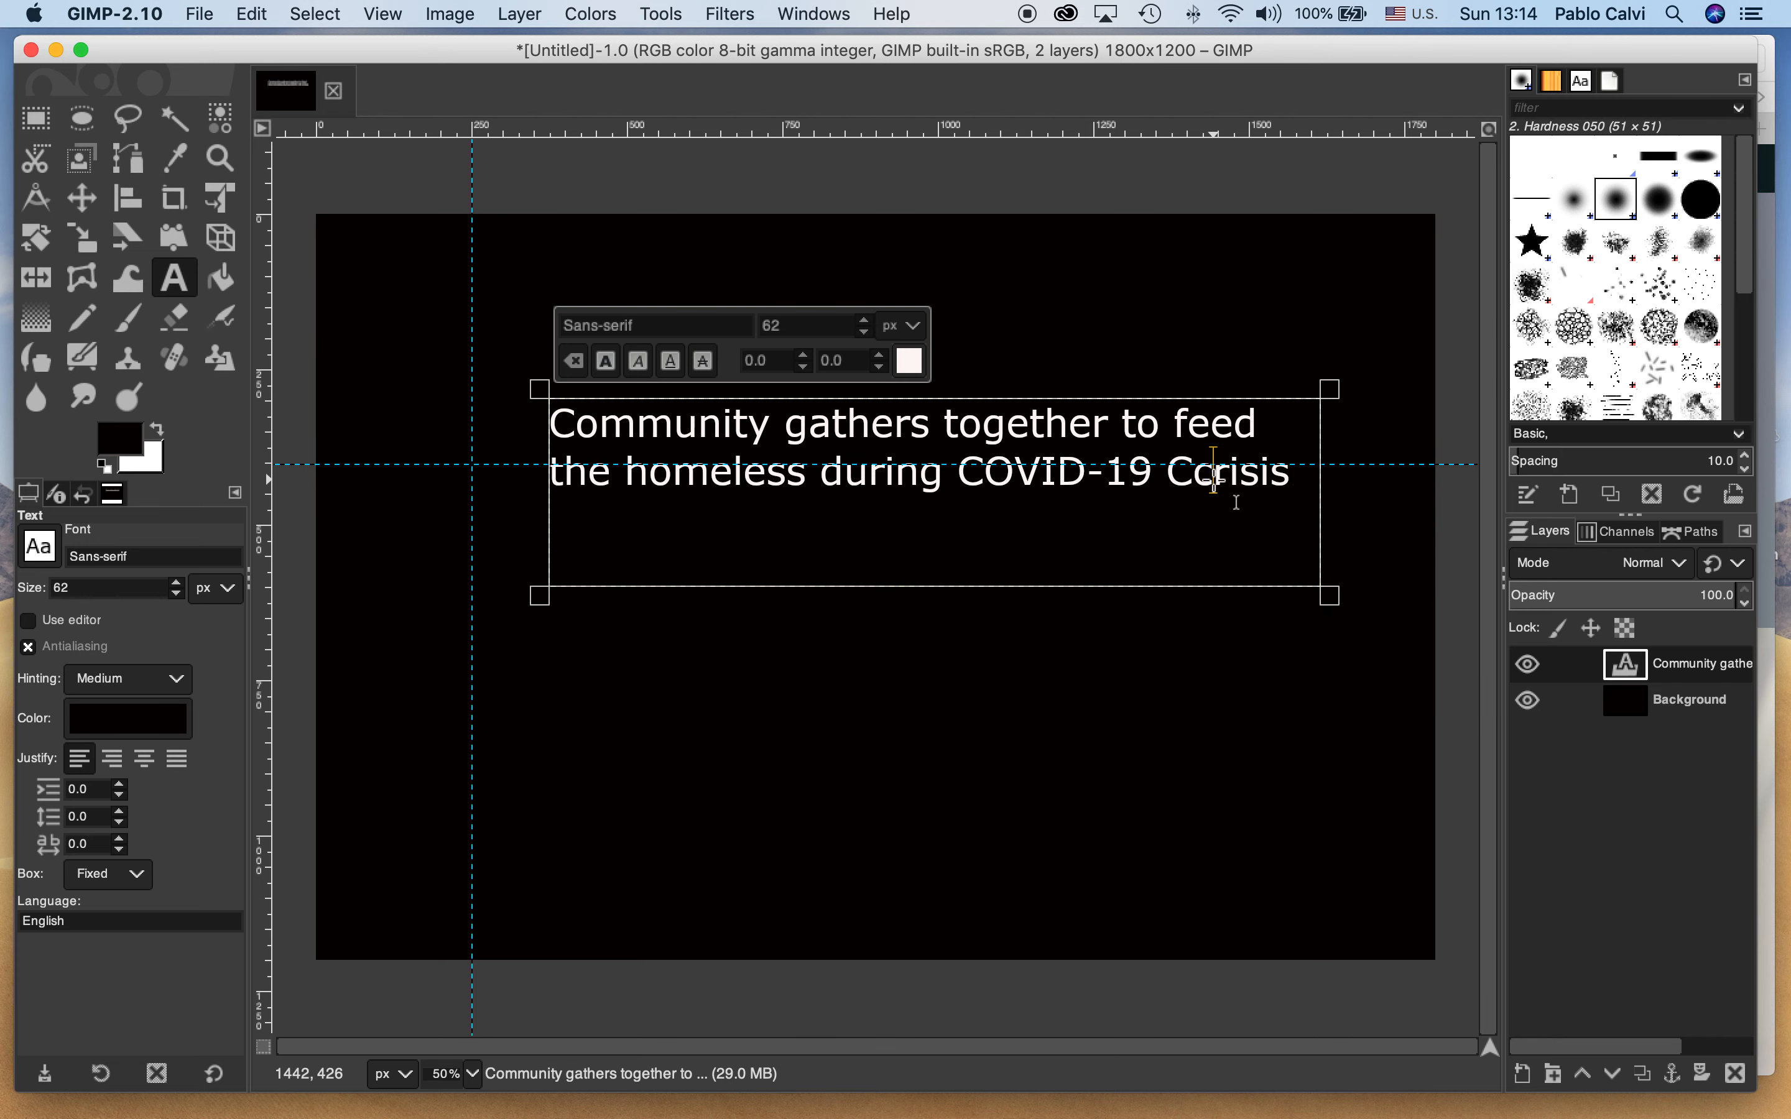
pyautogui.press('BackSpace')
pyautogui.press('BackSpace')
pyautogui.write('ce')
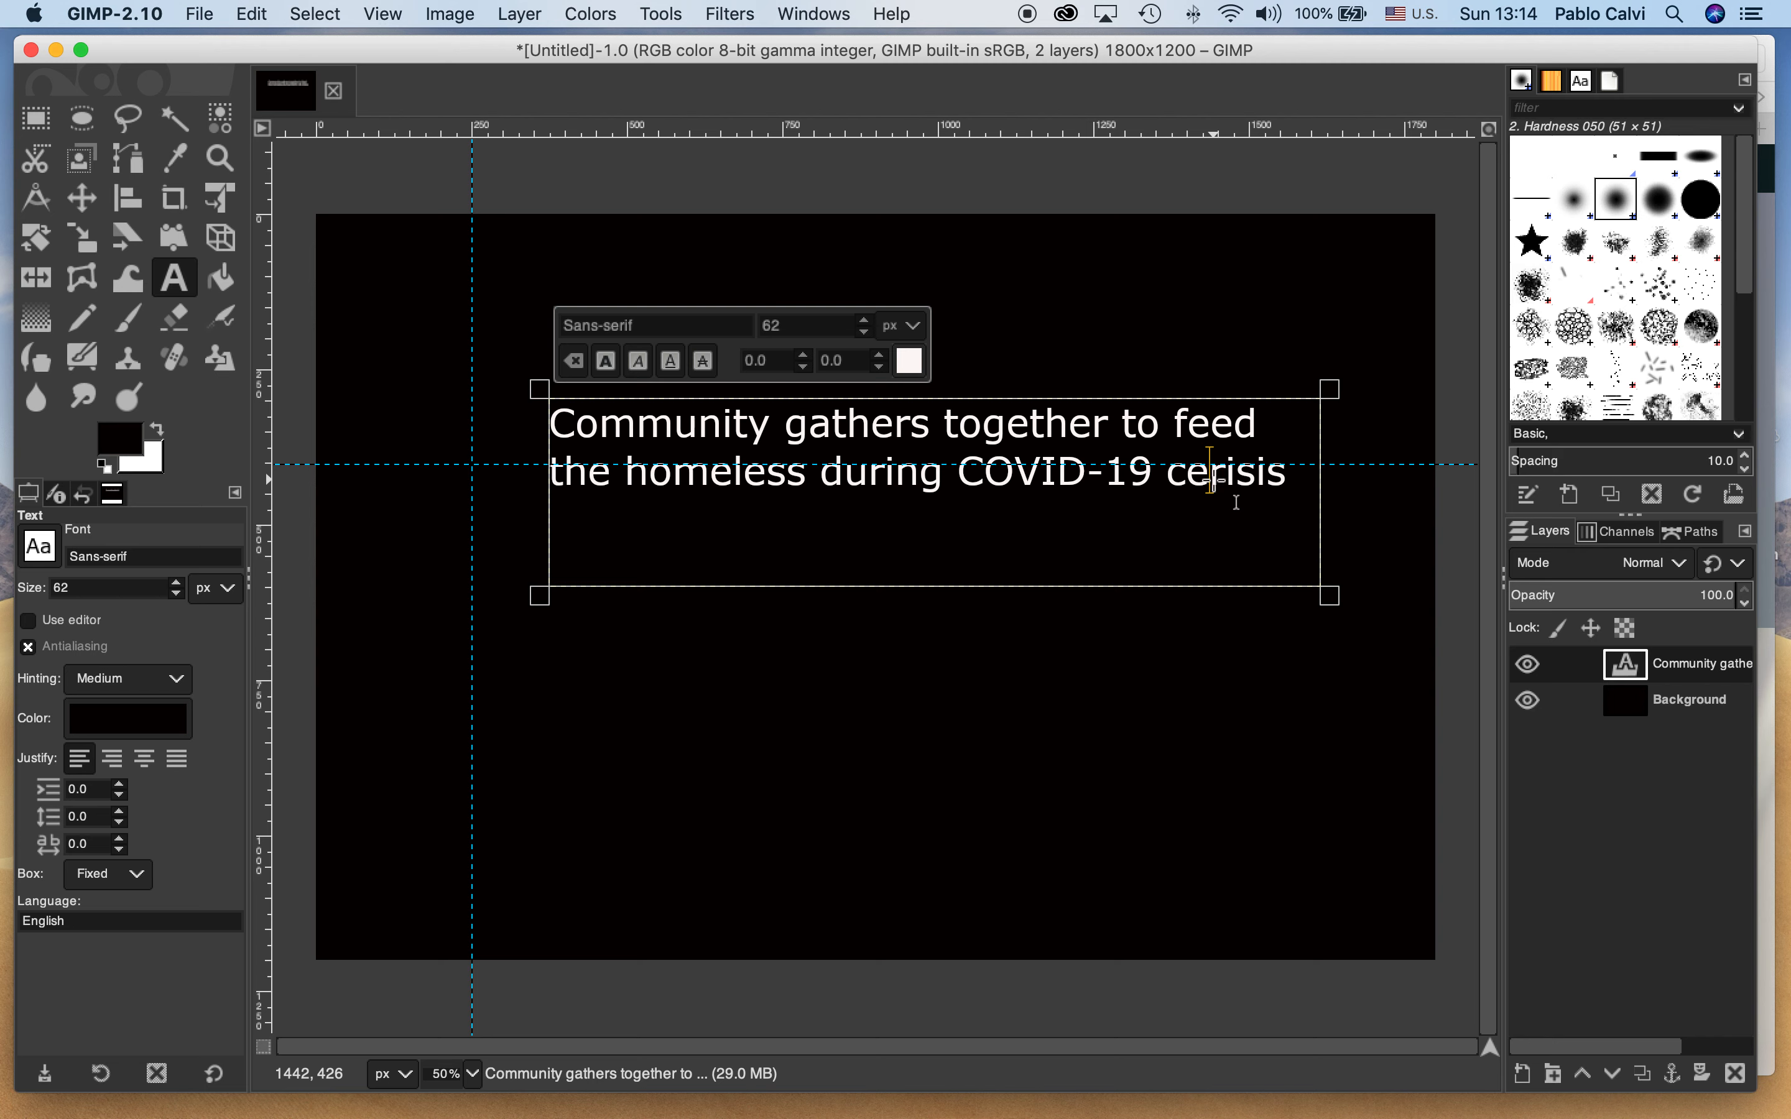
pyautogui.press('BackSpace')
pyautogui.write('r')
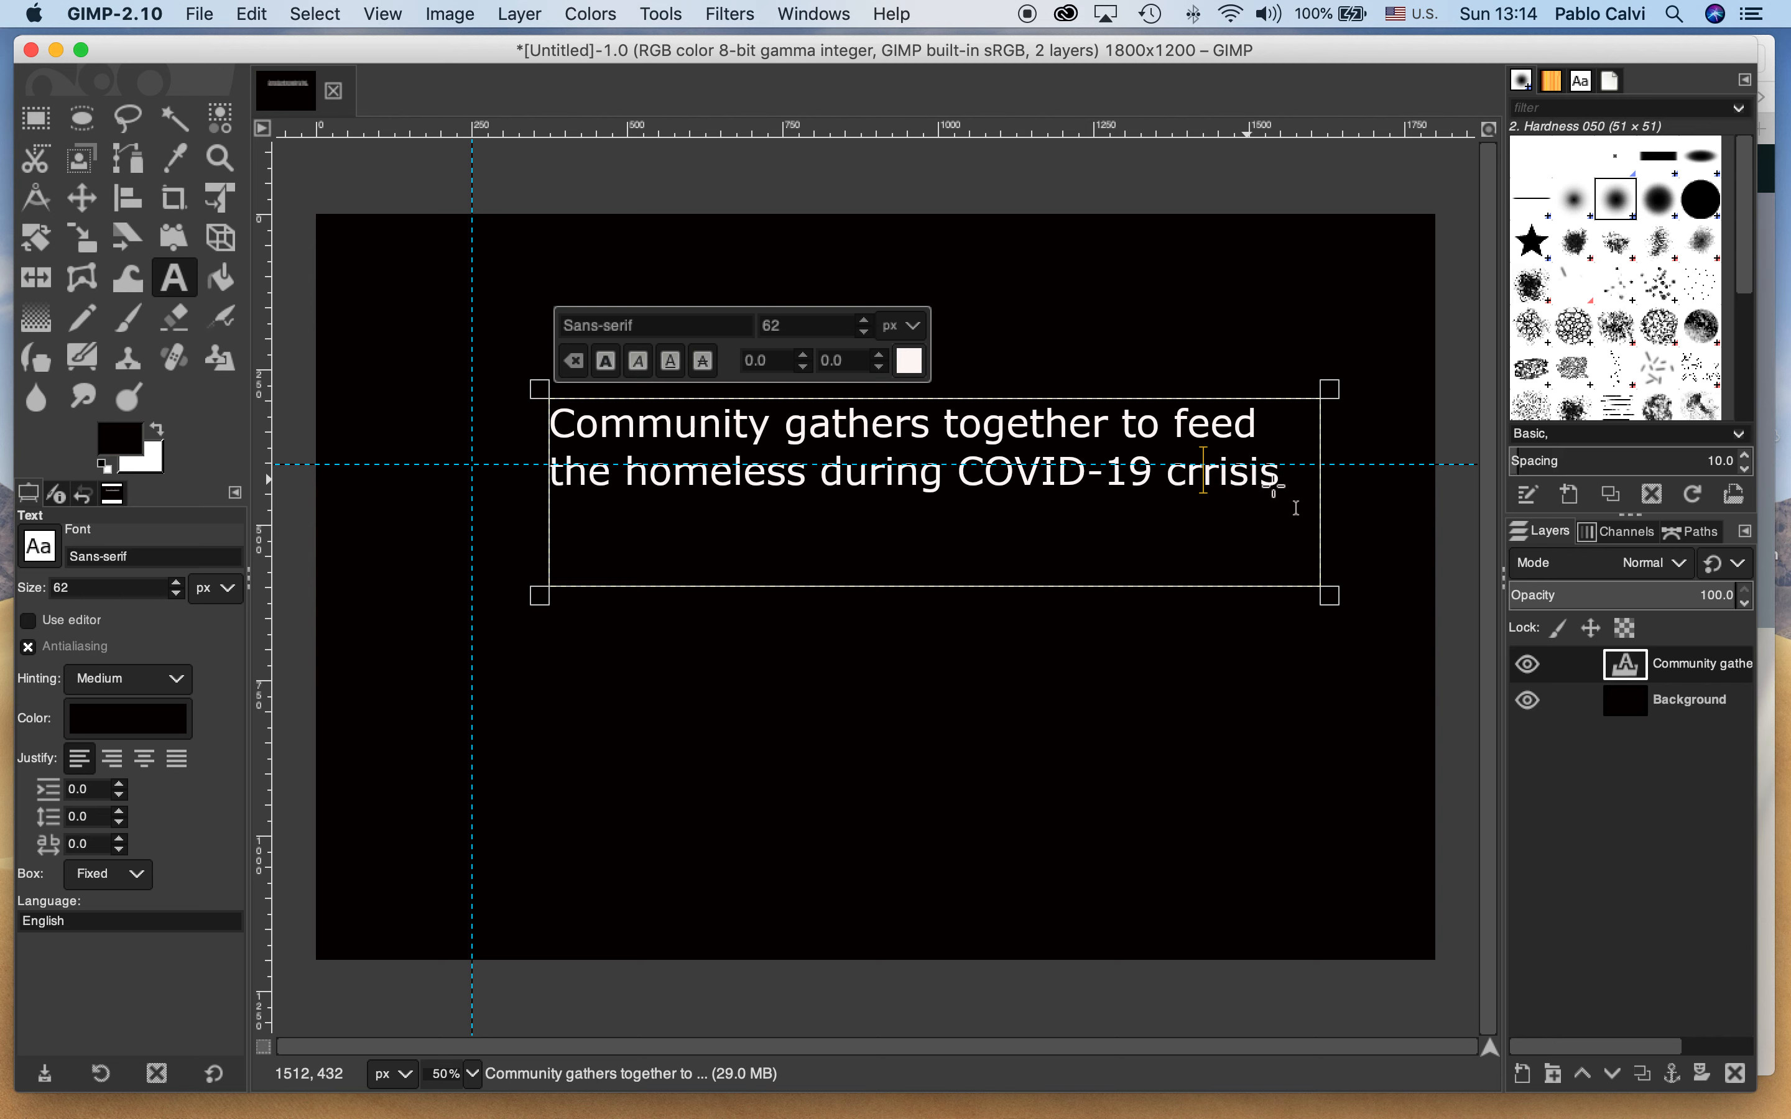
pyautogui.press('Delete')
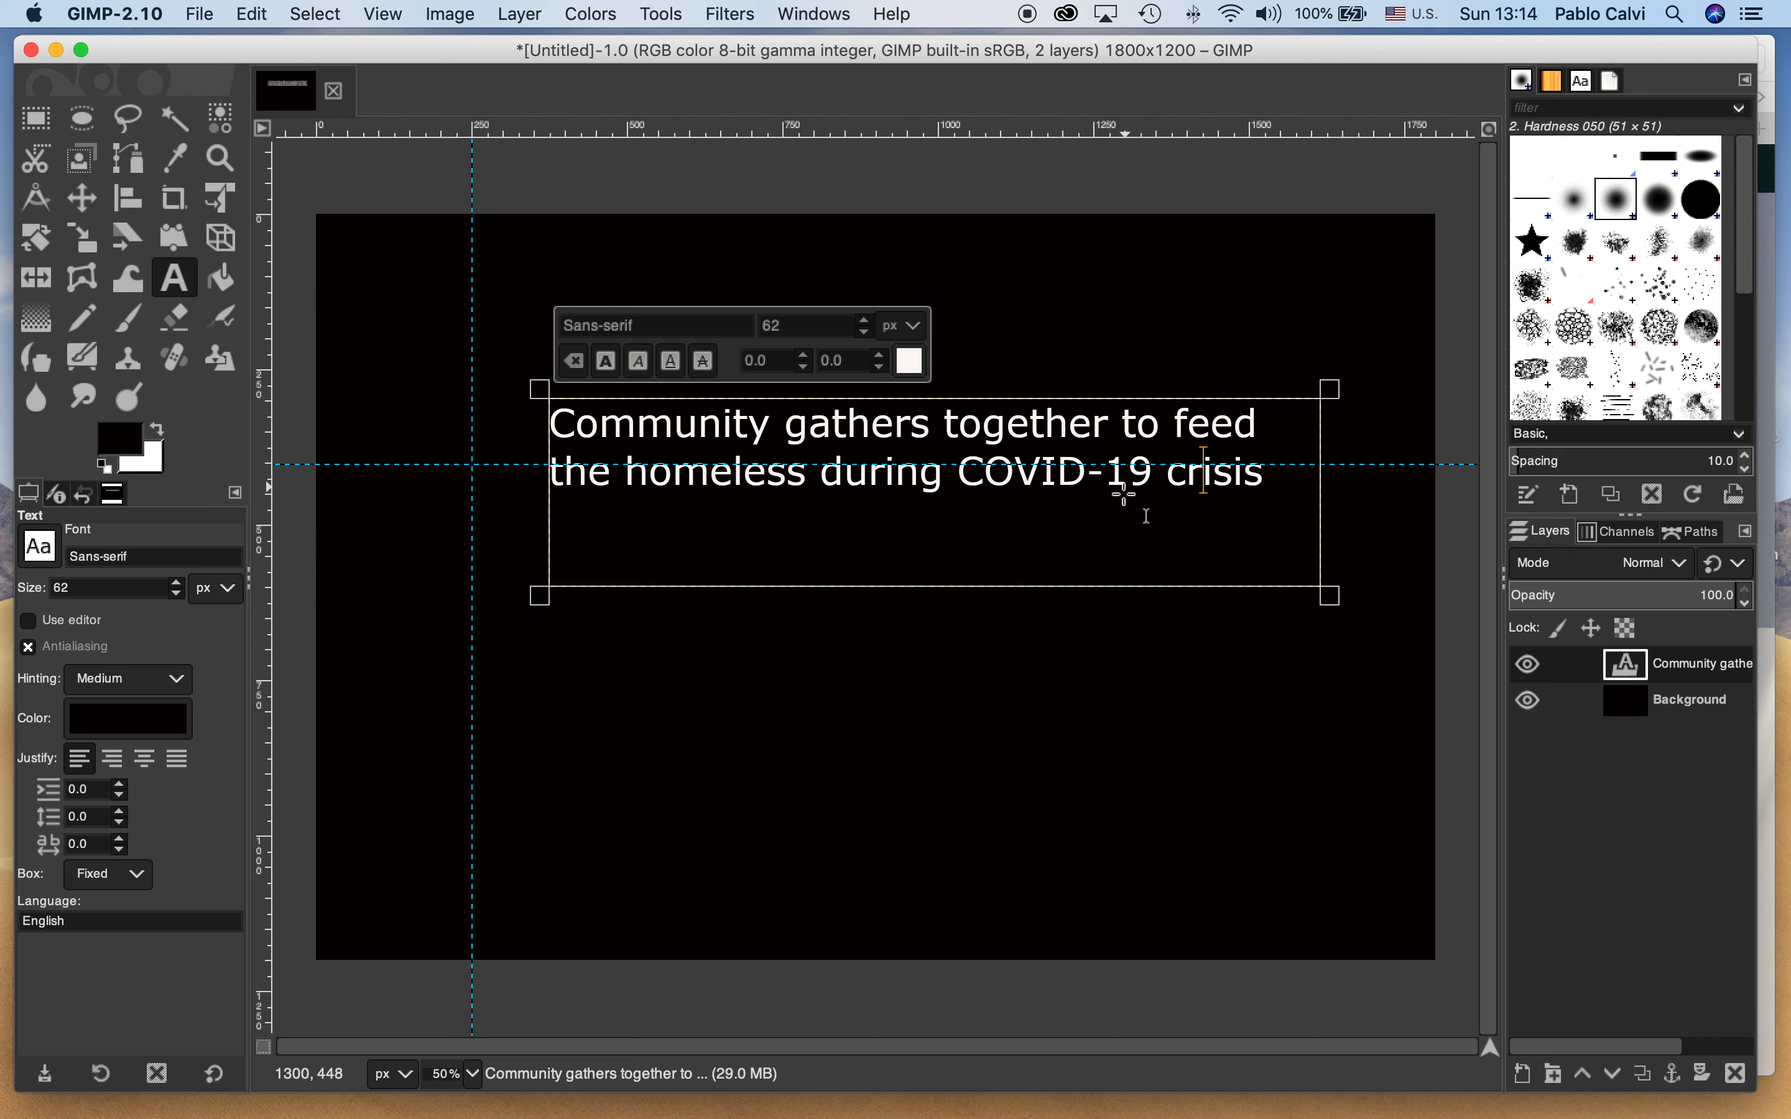
pyautogui.moveTo(1330, 596); pyautogui.dragTo(1338, 519)
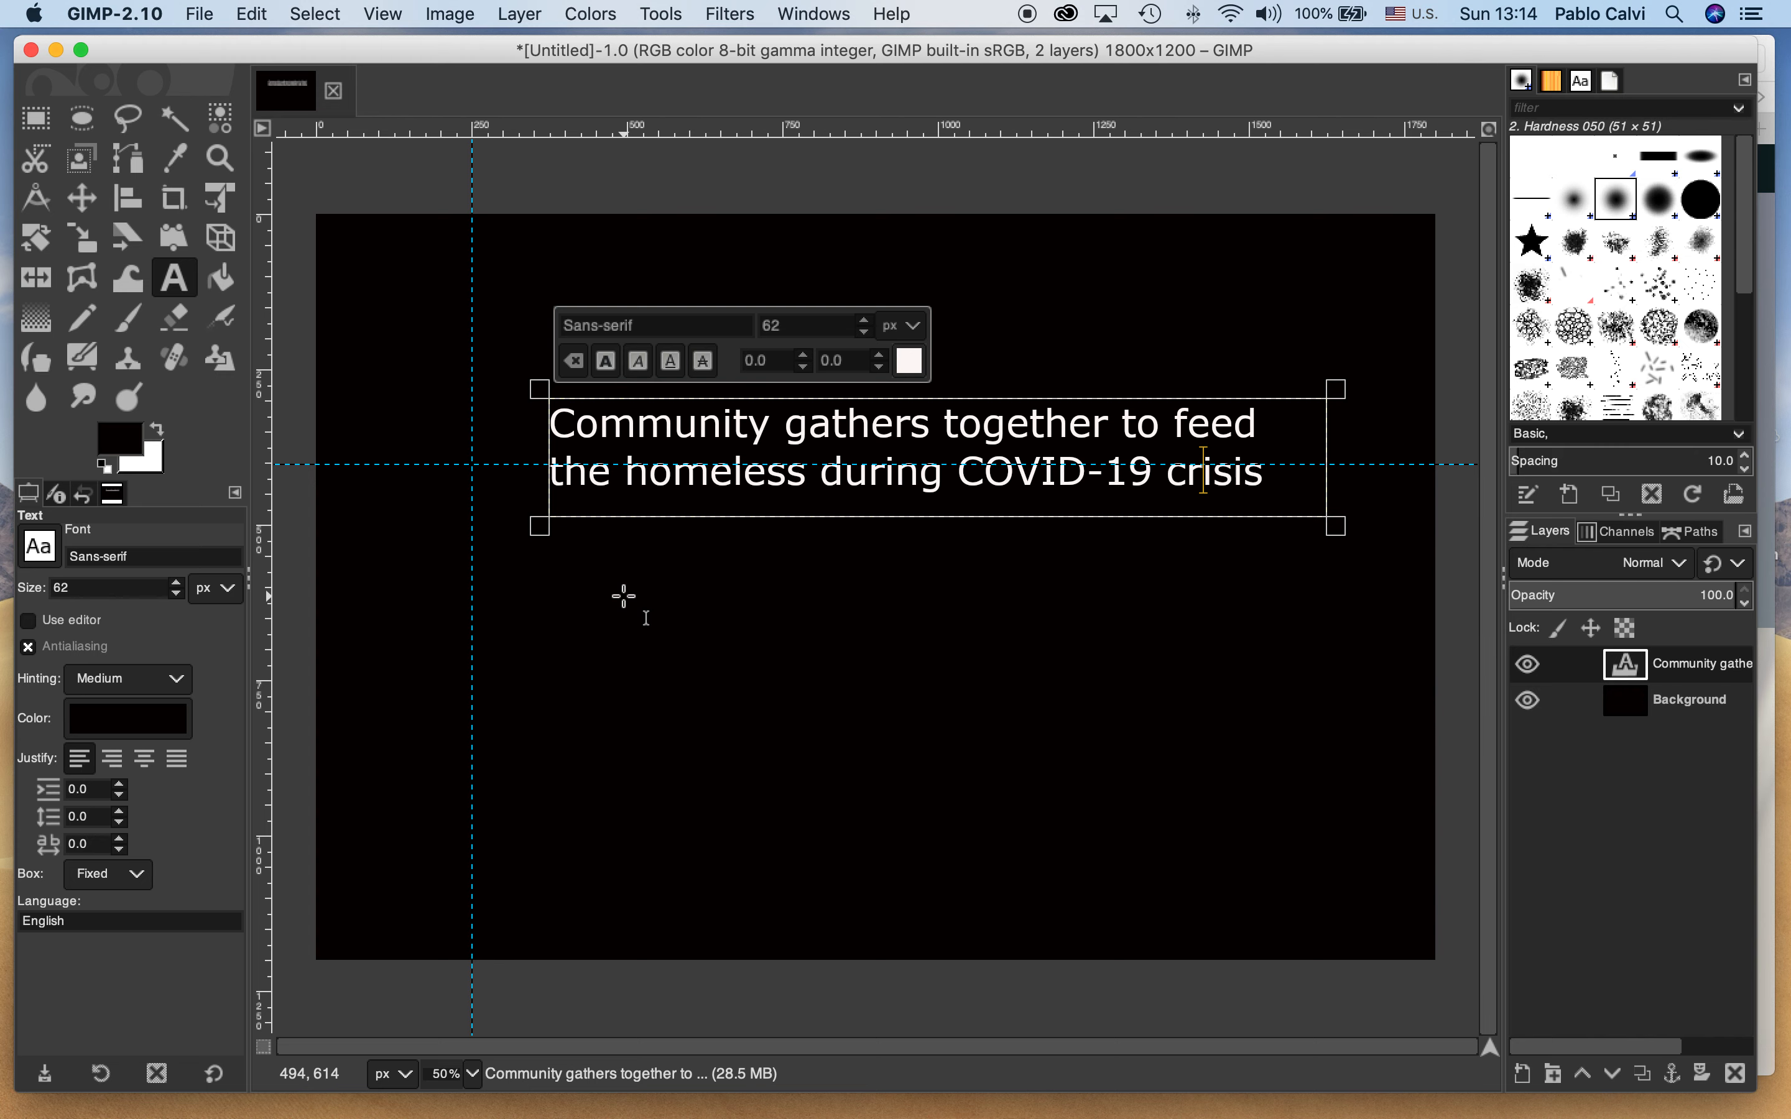
# Start a second text object below the title with near-white text color fbf1f1 and a font size of 40 px
pyautogui.click(675, 630)
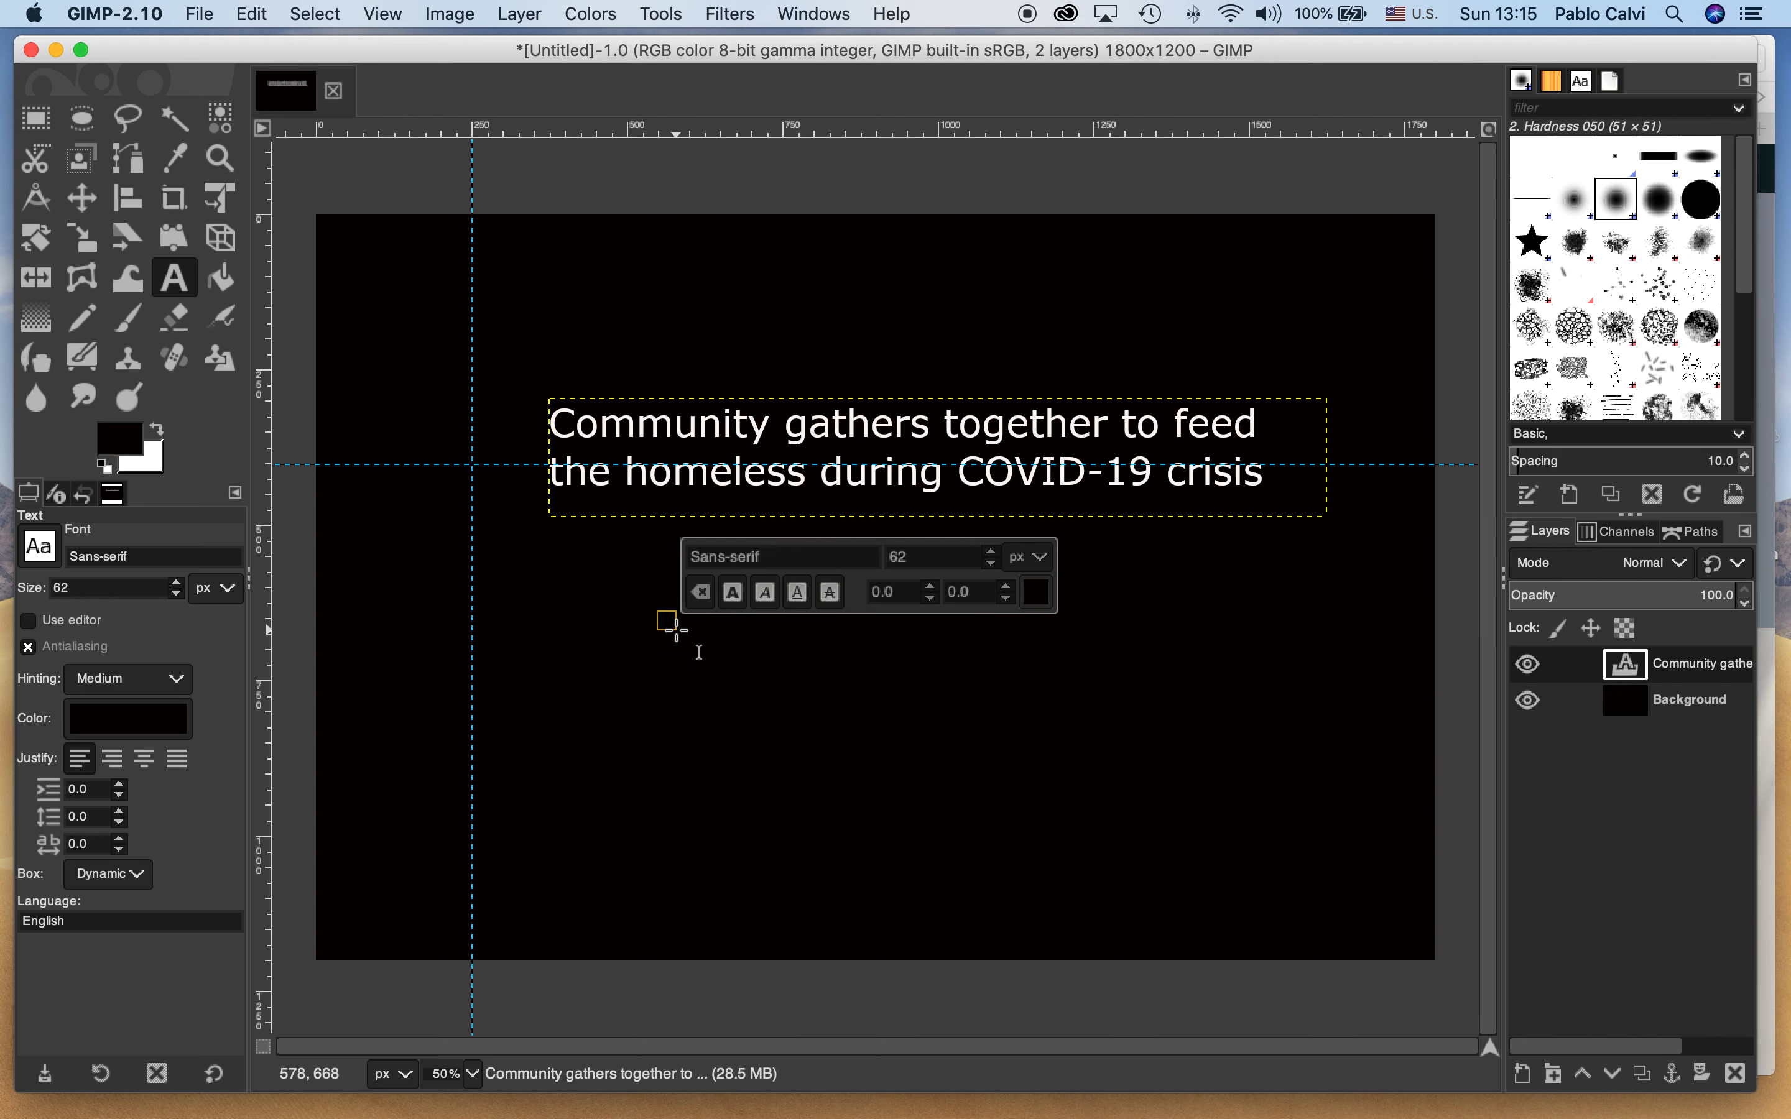
pyautogui.click(1035, 597)
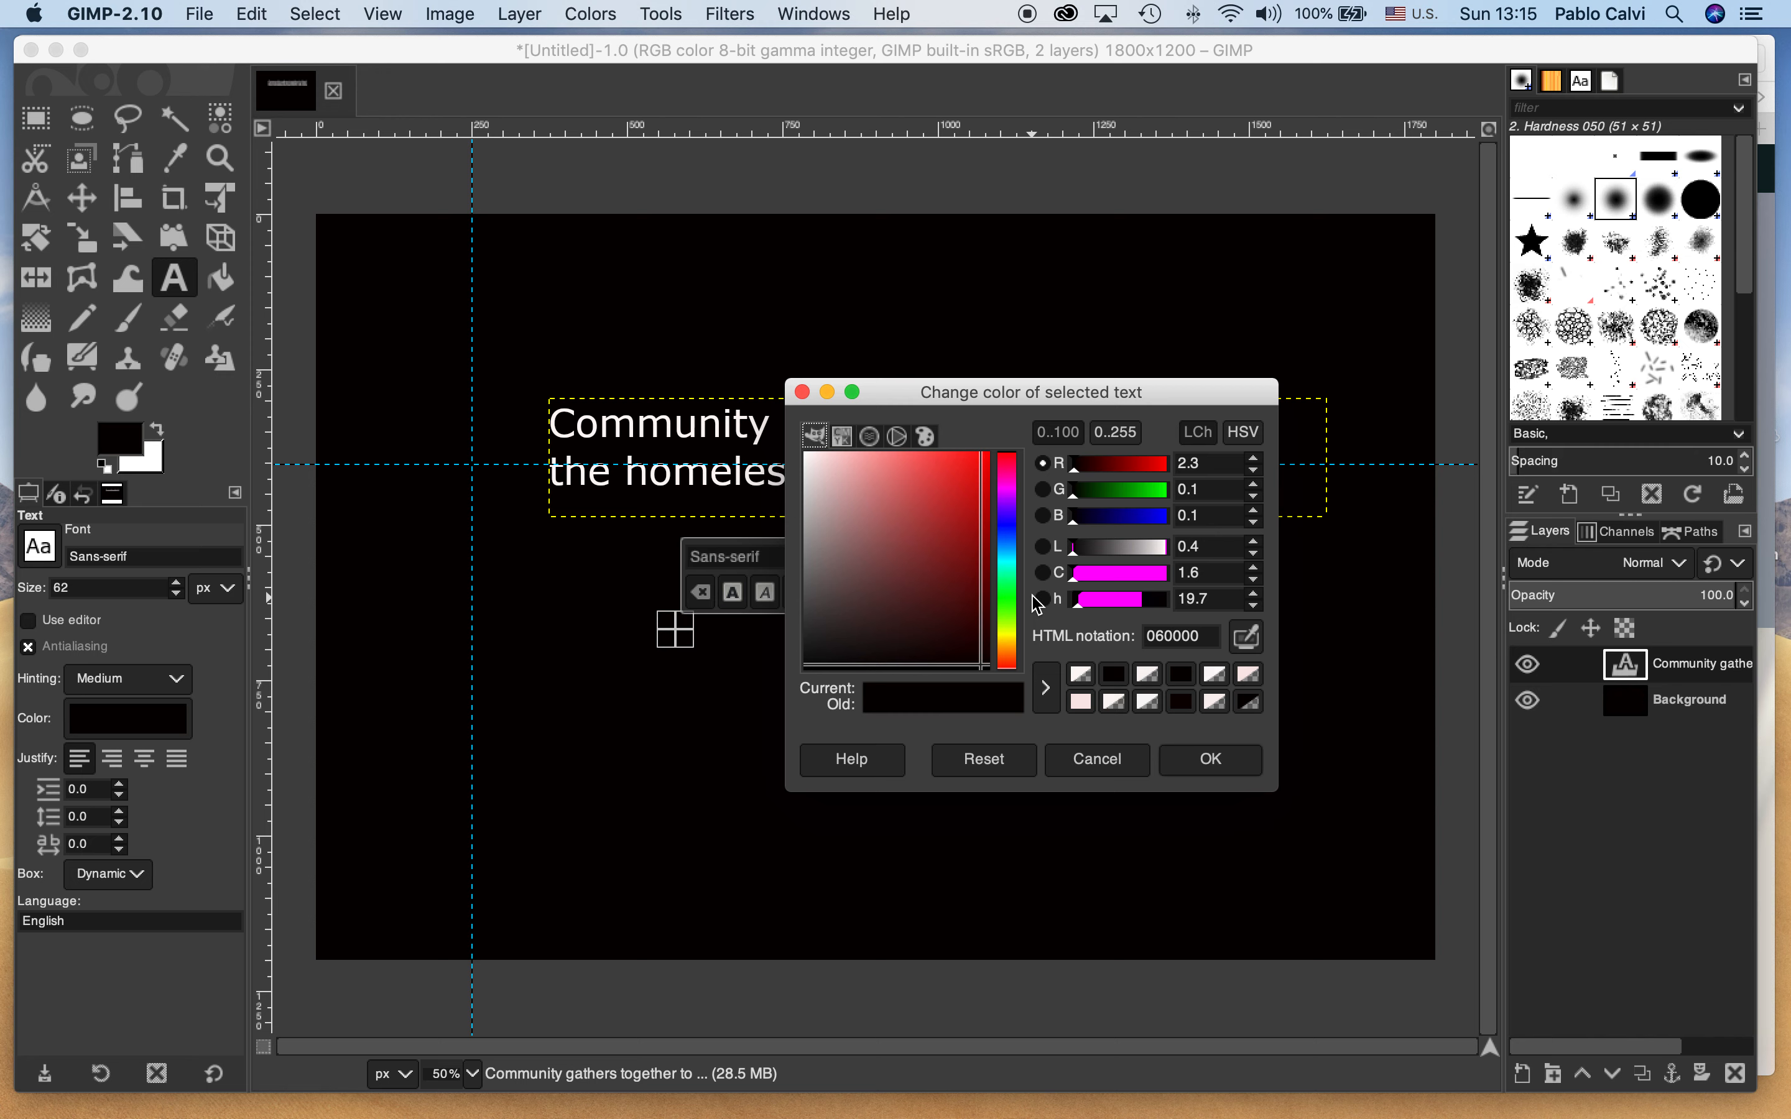
pyautogui.click(814, 463)
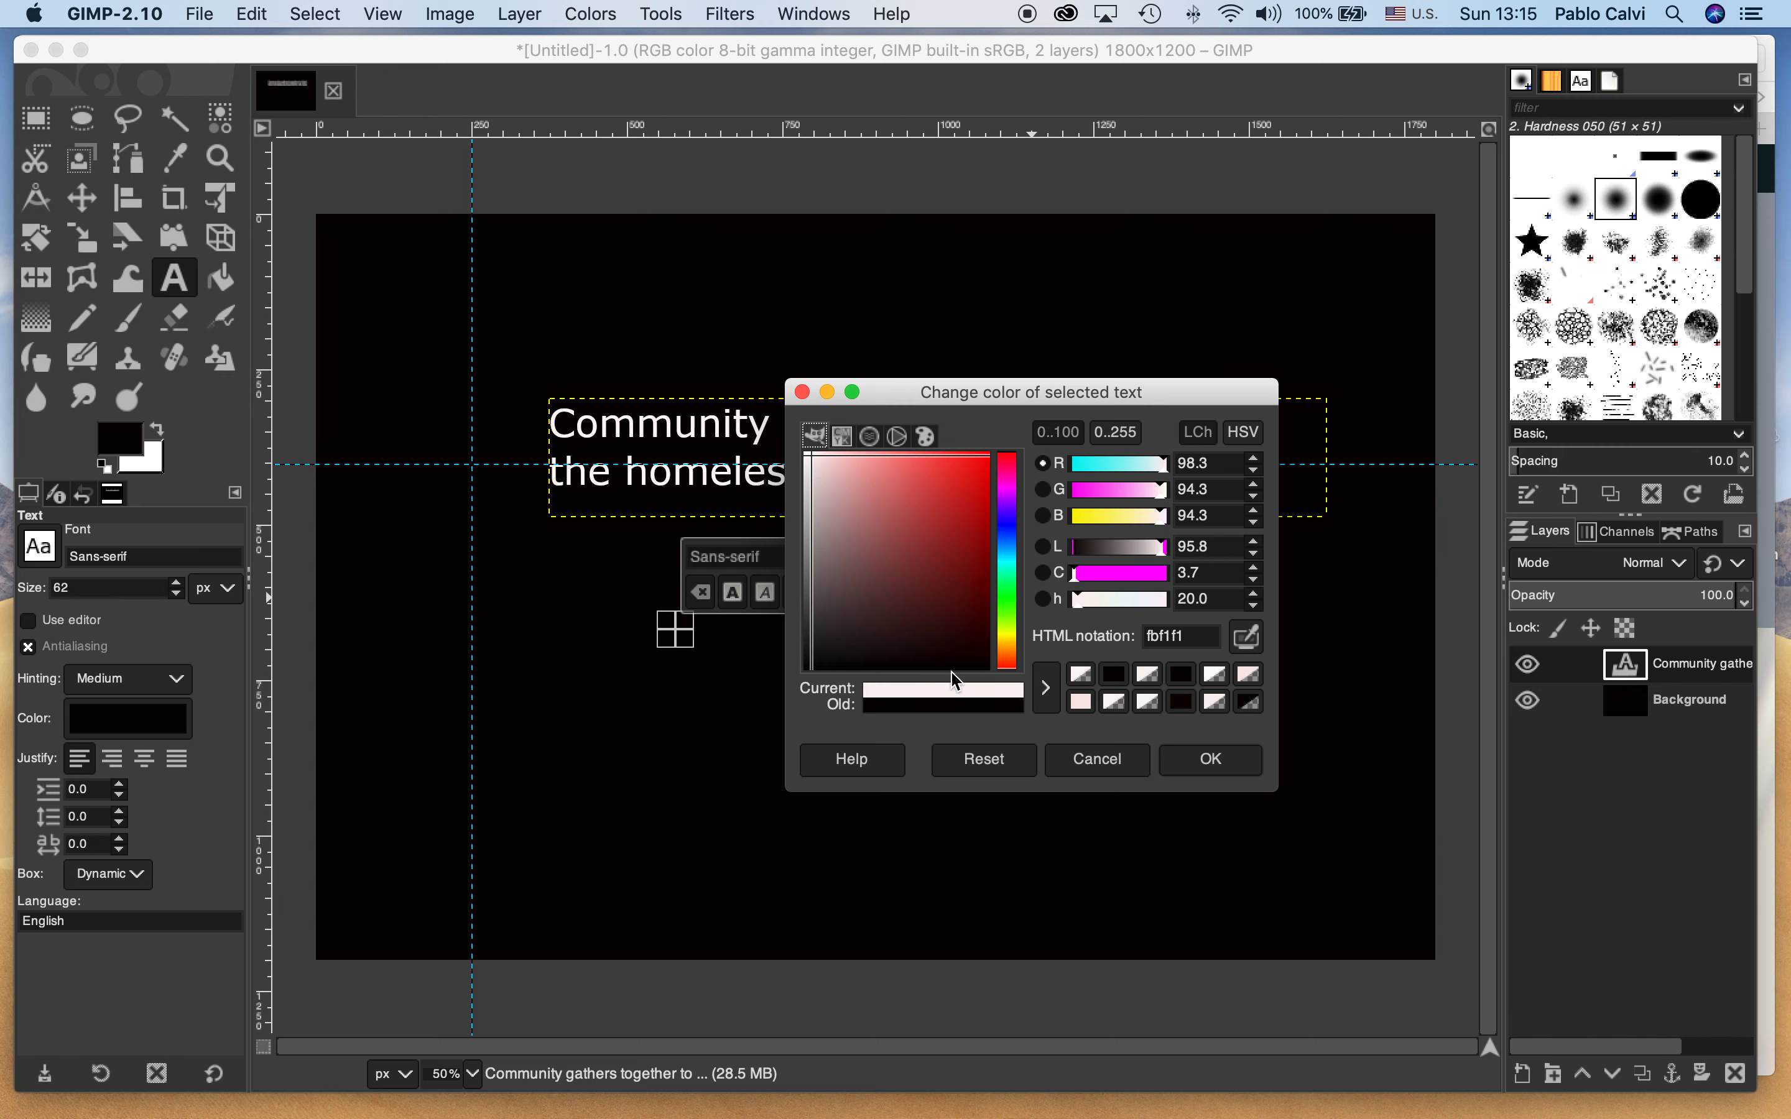
pyautogui.click(1211, 775)
pyautogui.click(934, 562)
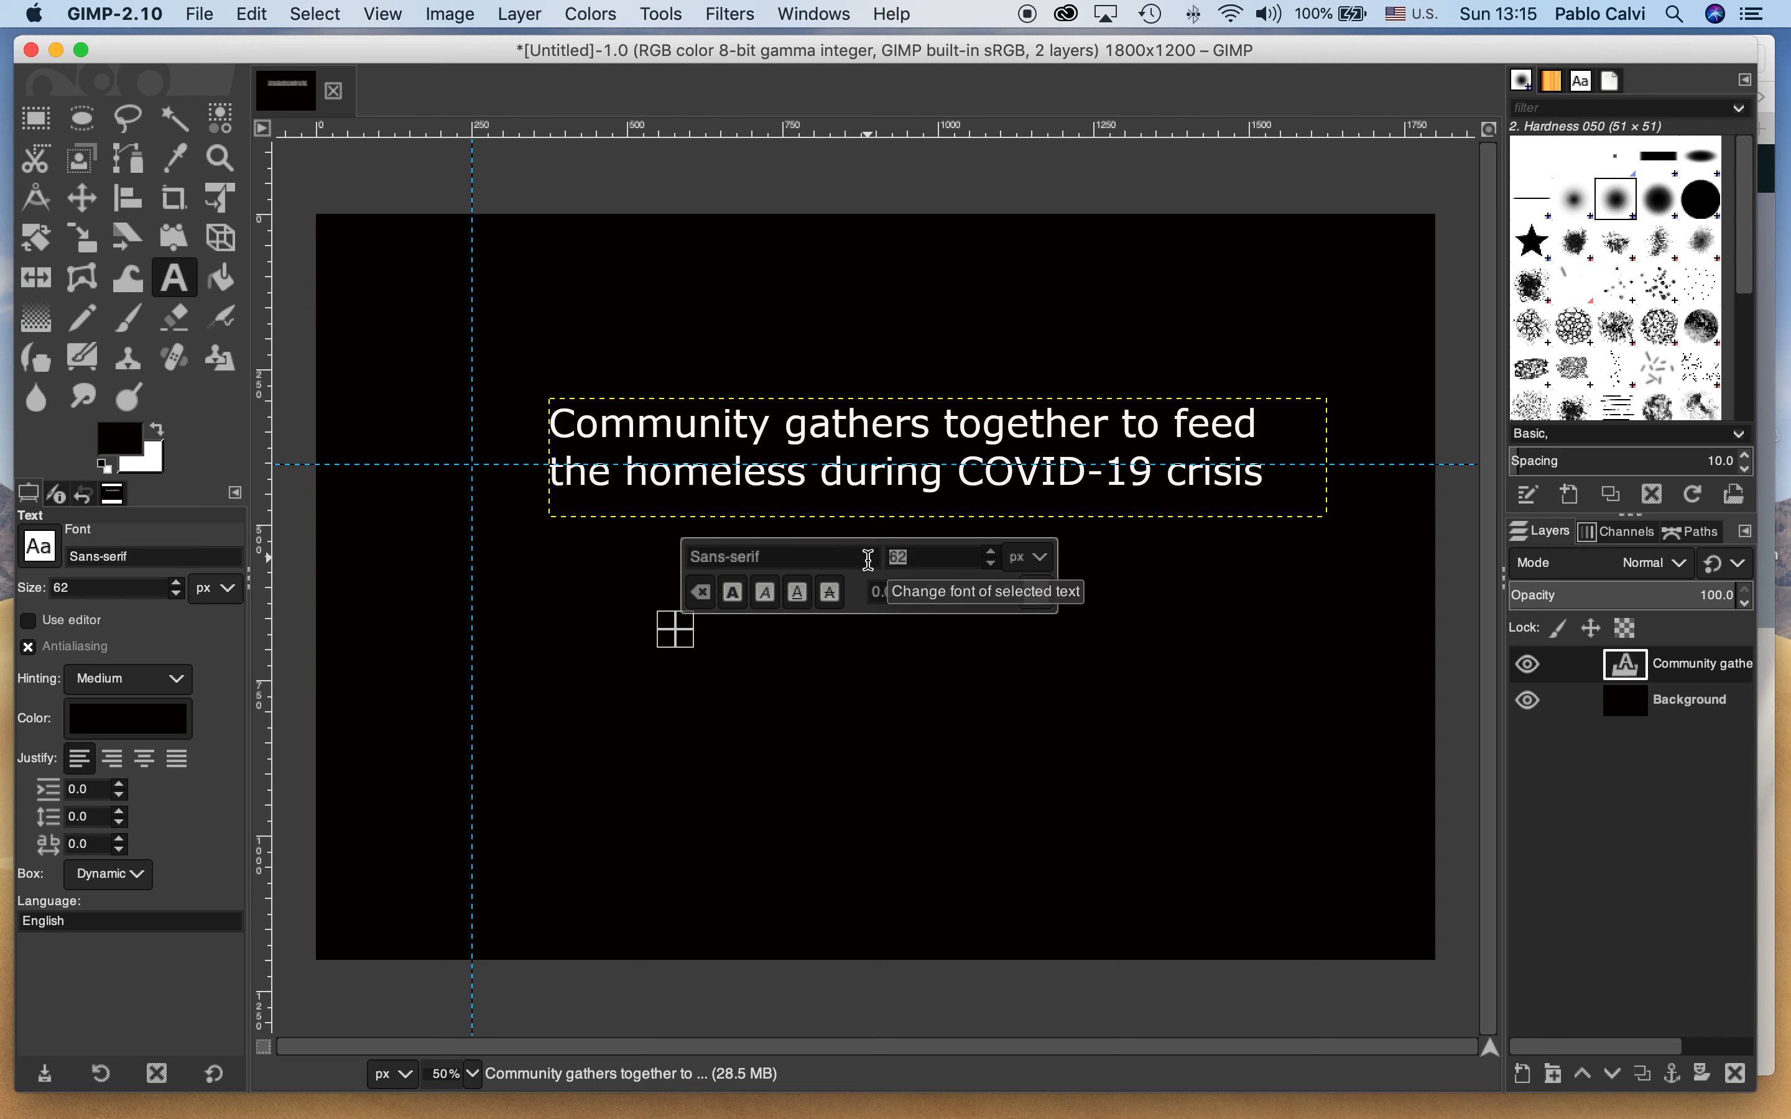
pyautogui.write('40')
# Draw a text box about 700 px wide below the title and enter the byline "By" followed by the author's full name
pyautogui.moveTo(675, 630); pyautogui.dragTo(1114, 751)
pyautogui.write('By ')
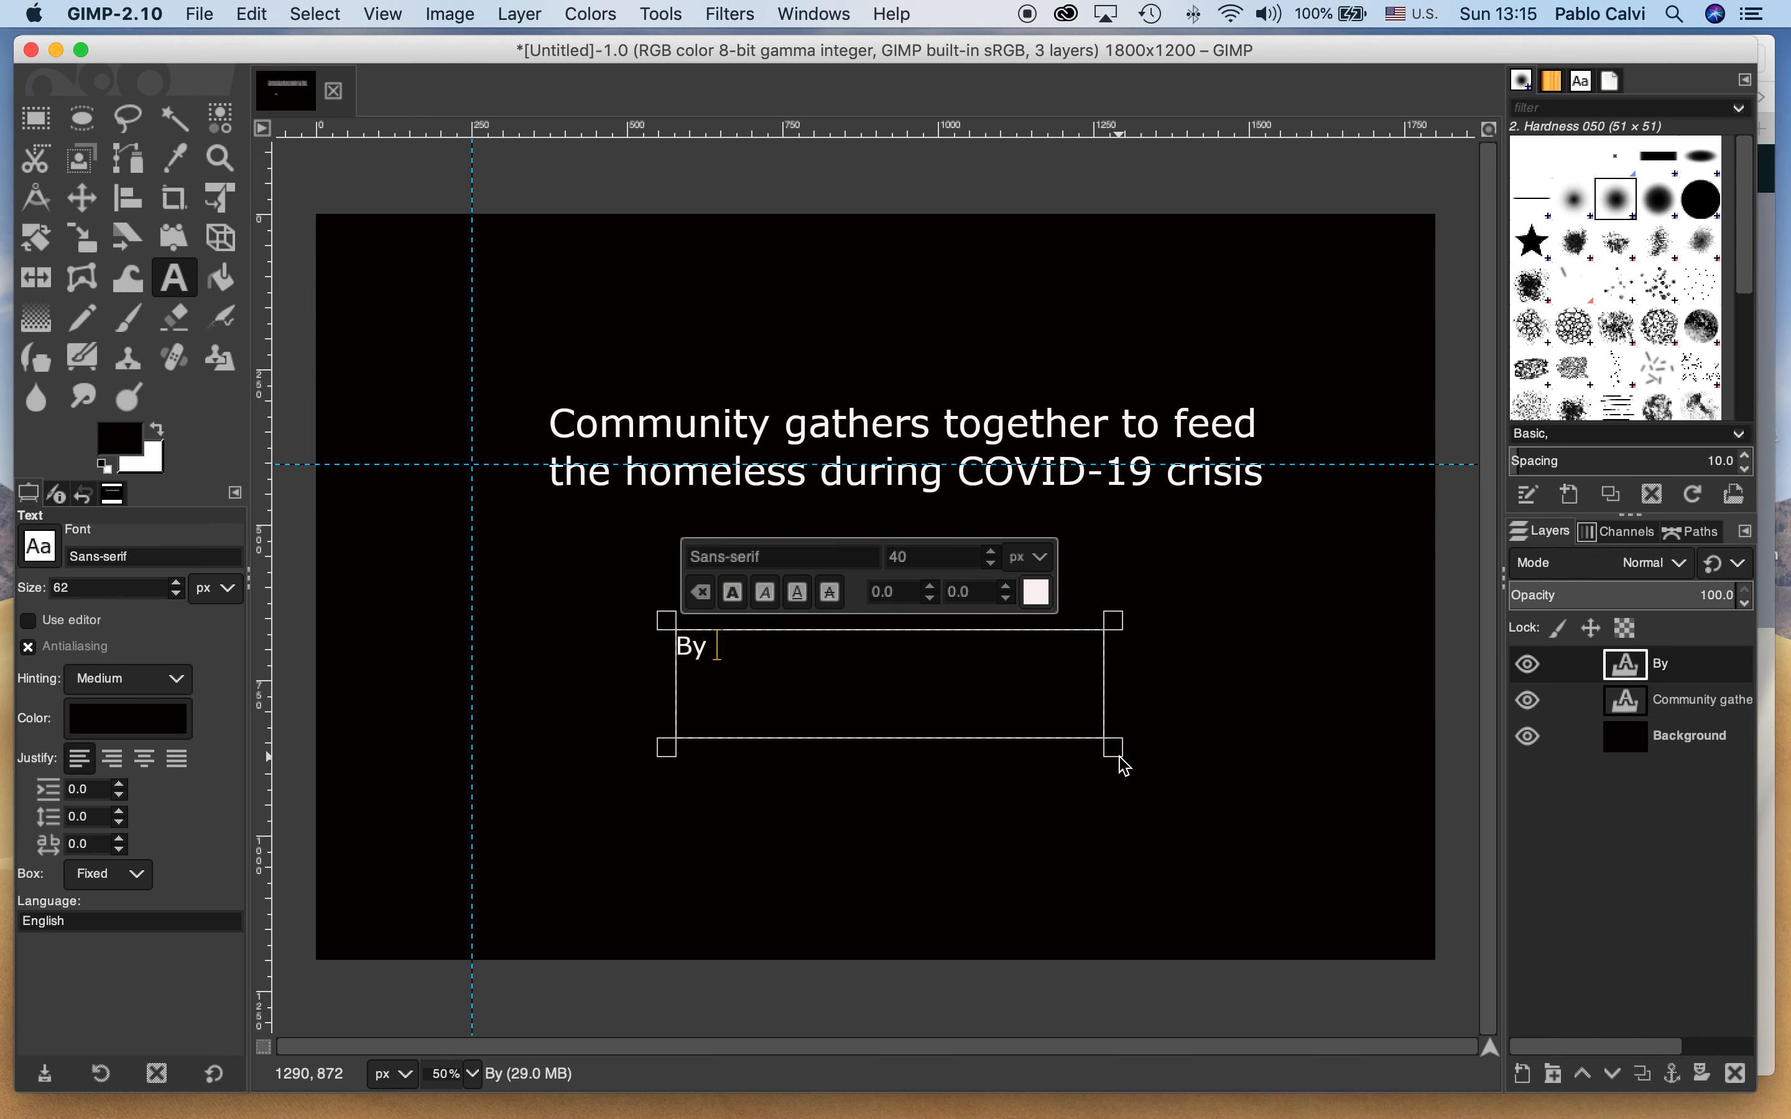
pyautogui.write('Pablo C')
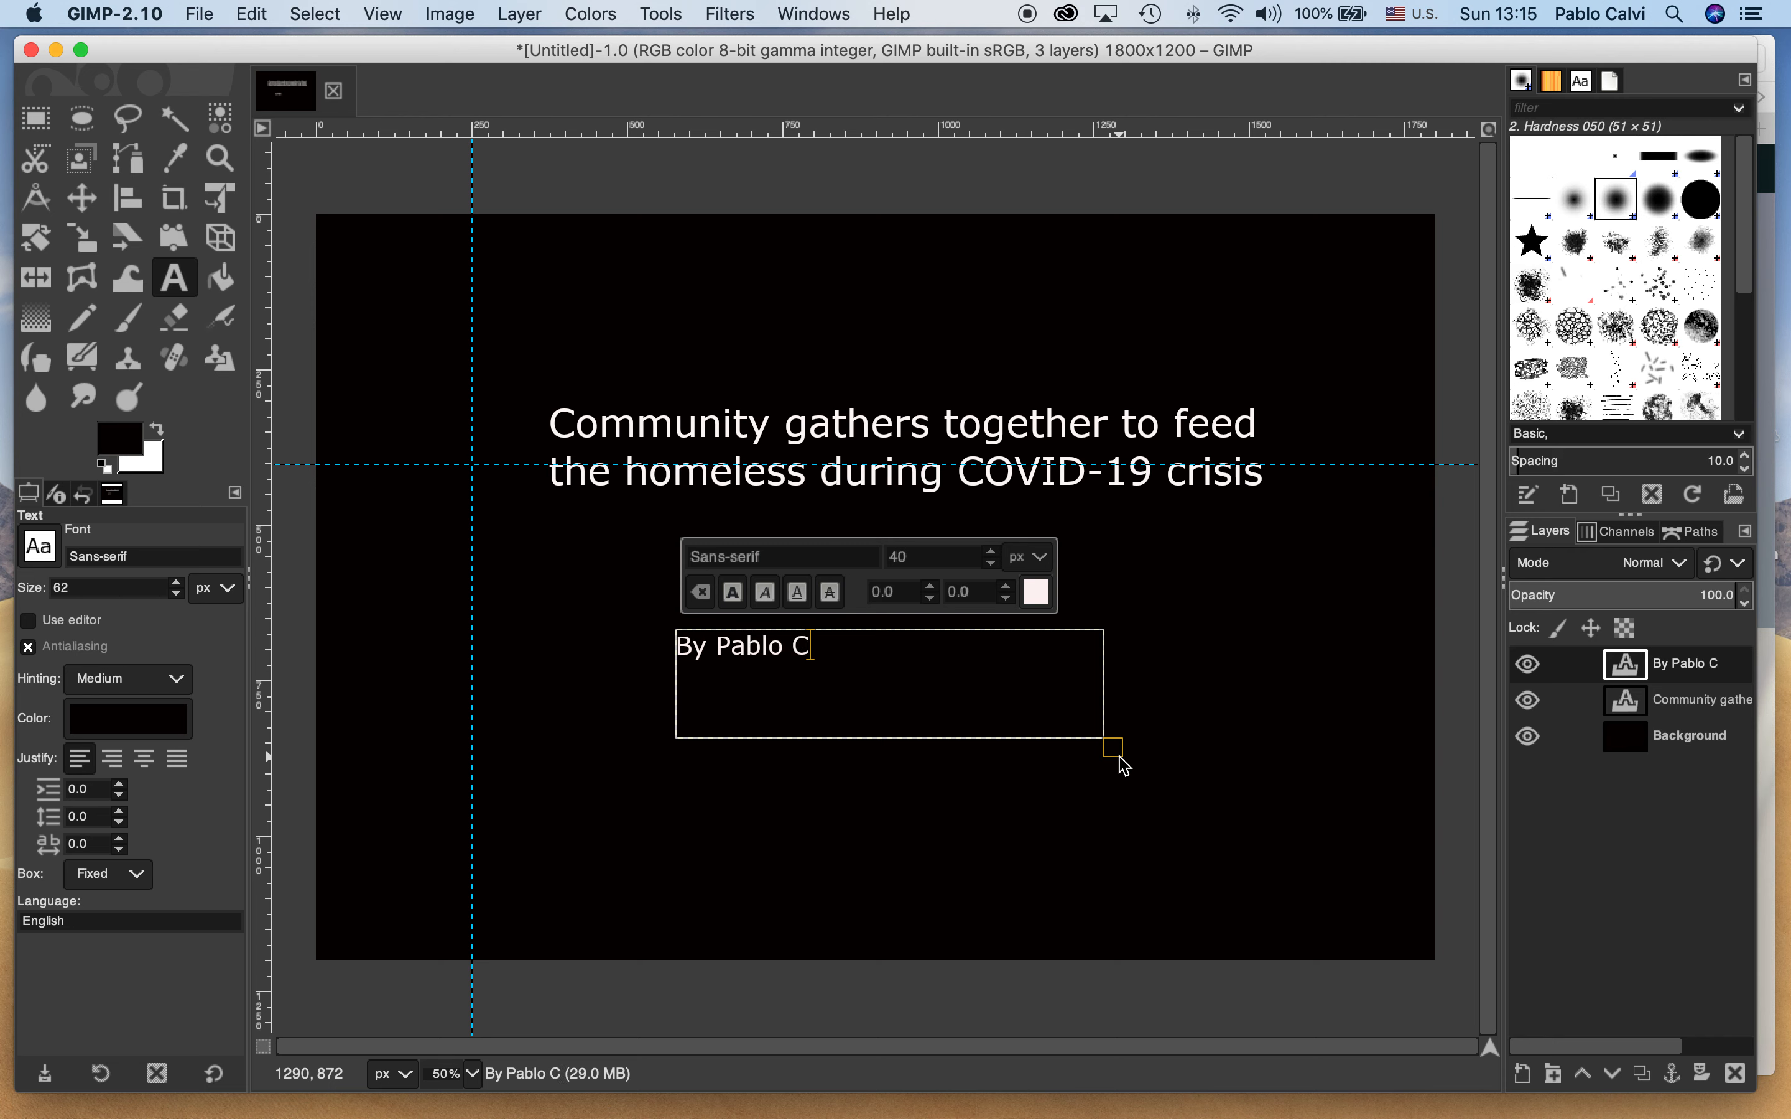
pyautogui.write('alvi')
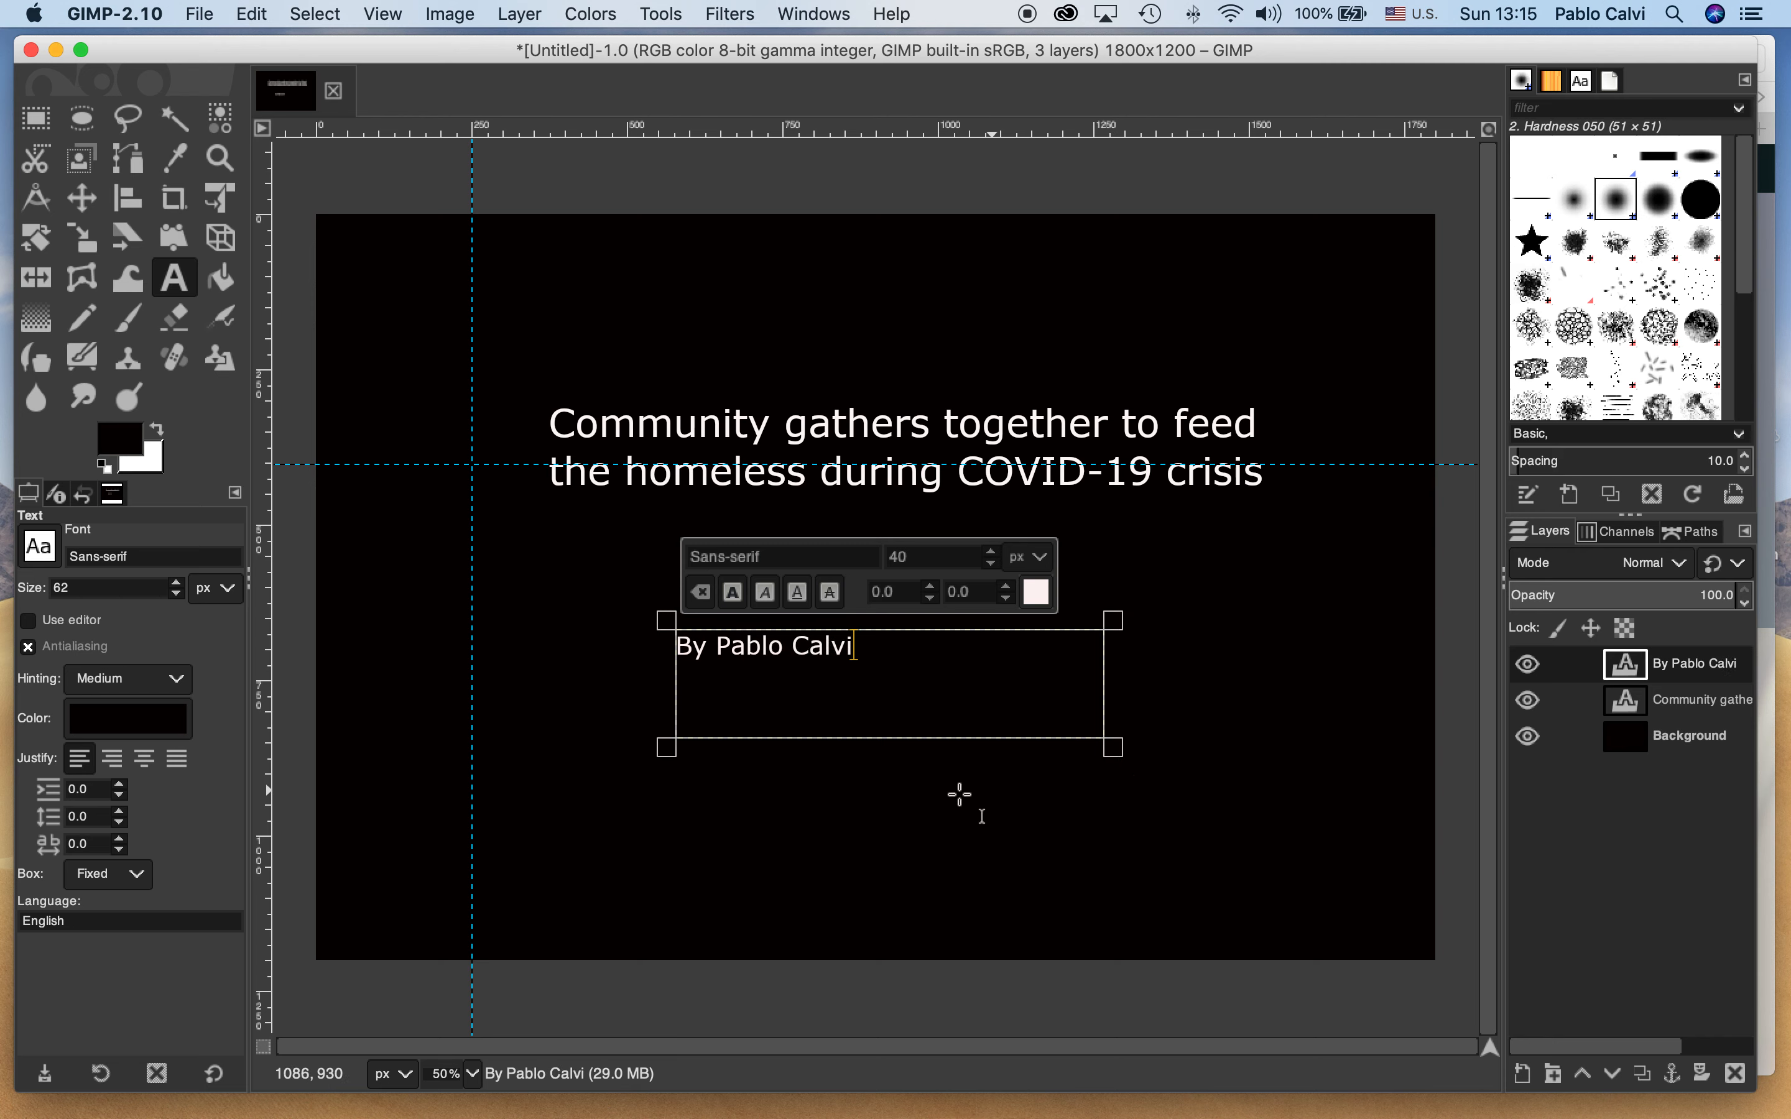
# Start a third text object below and to the right of the byline with near-white text color fcfafa
pyautogui.click(940, 790)
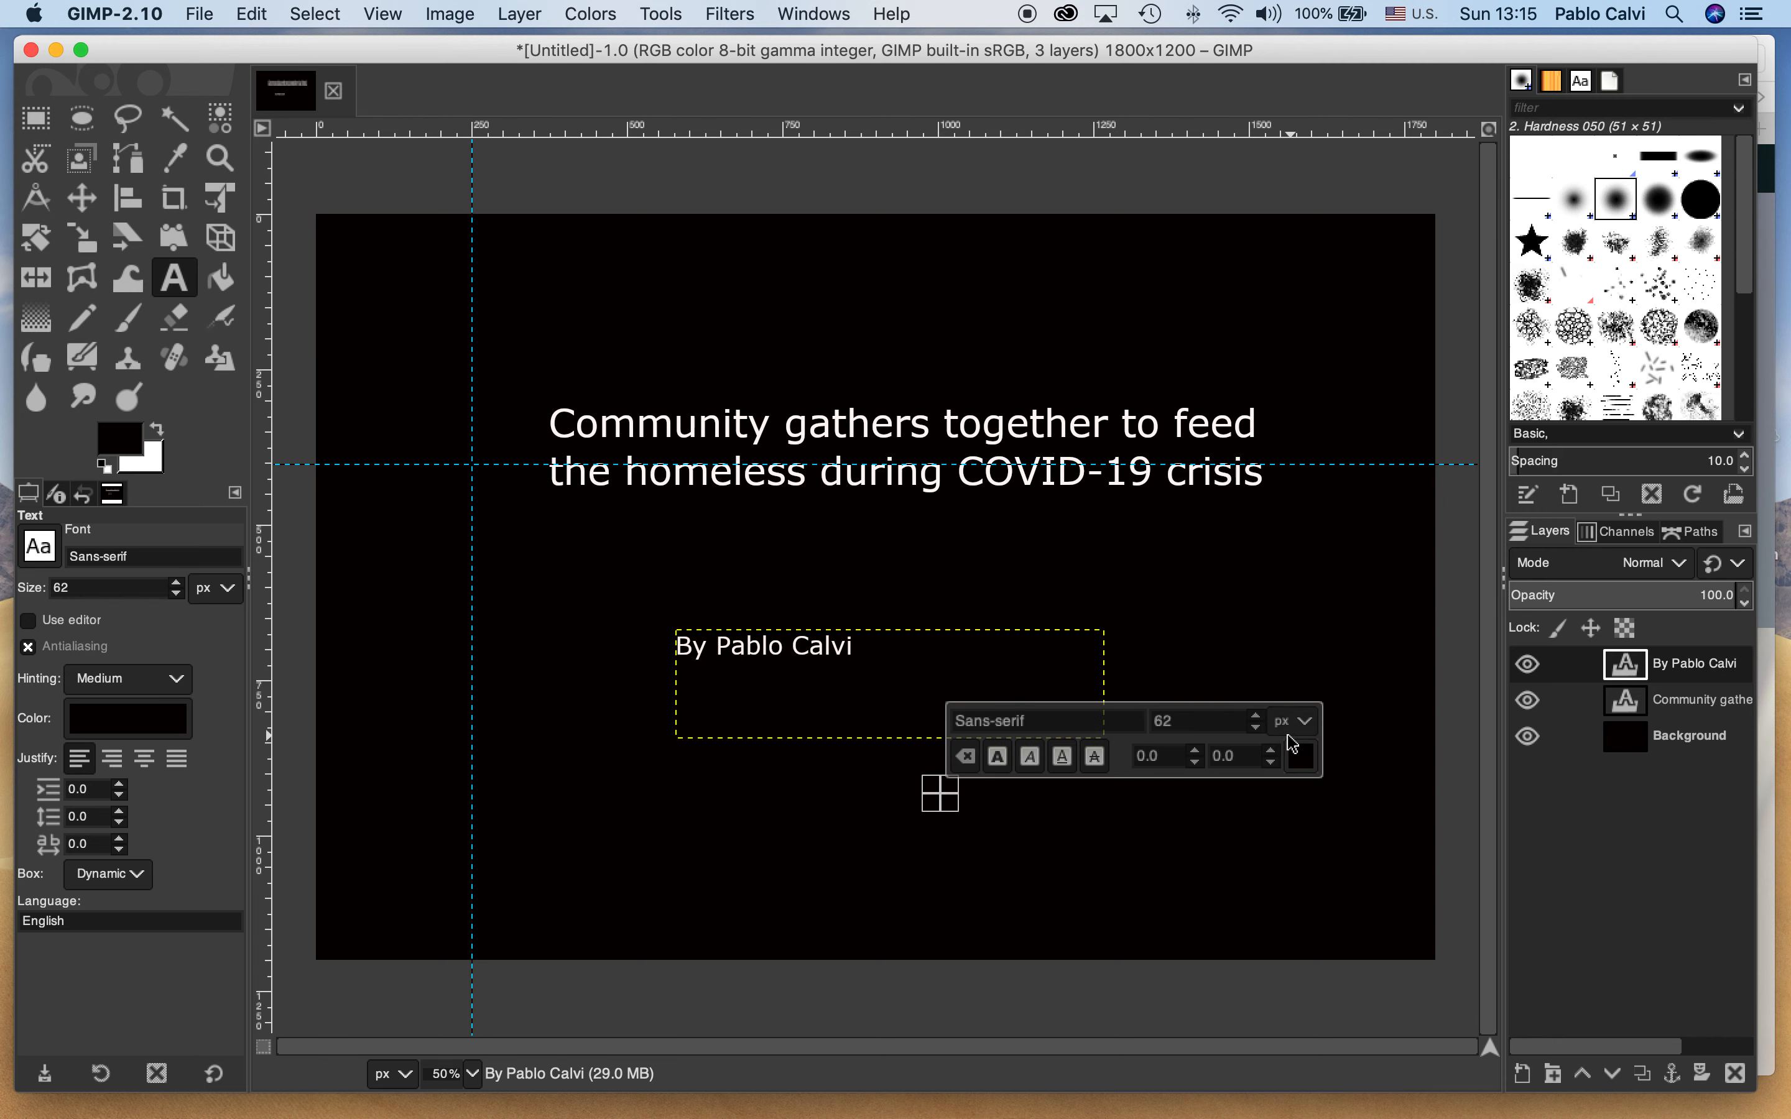
pyautogui.click(1308, 767)
pyautogui.click(1082, 626)
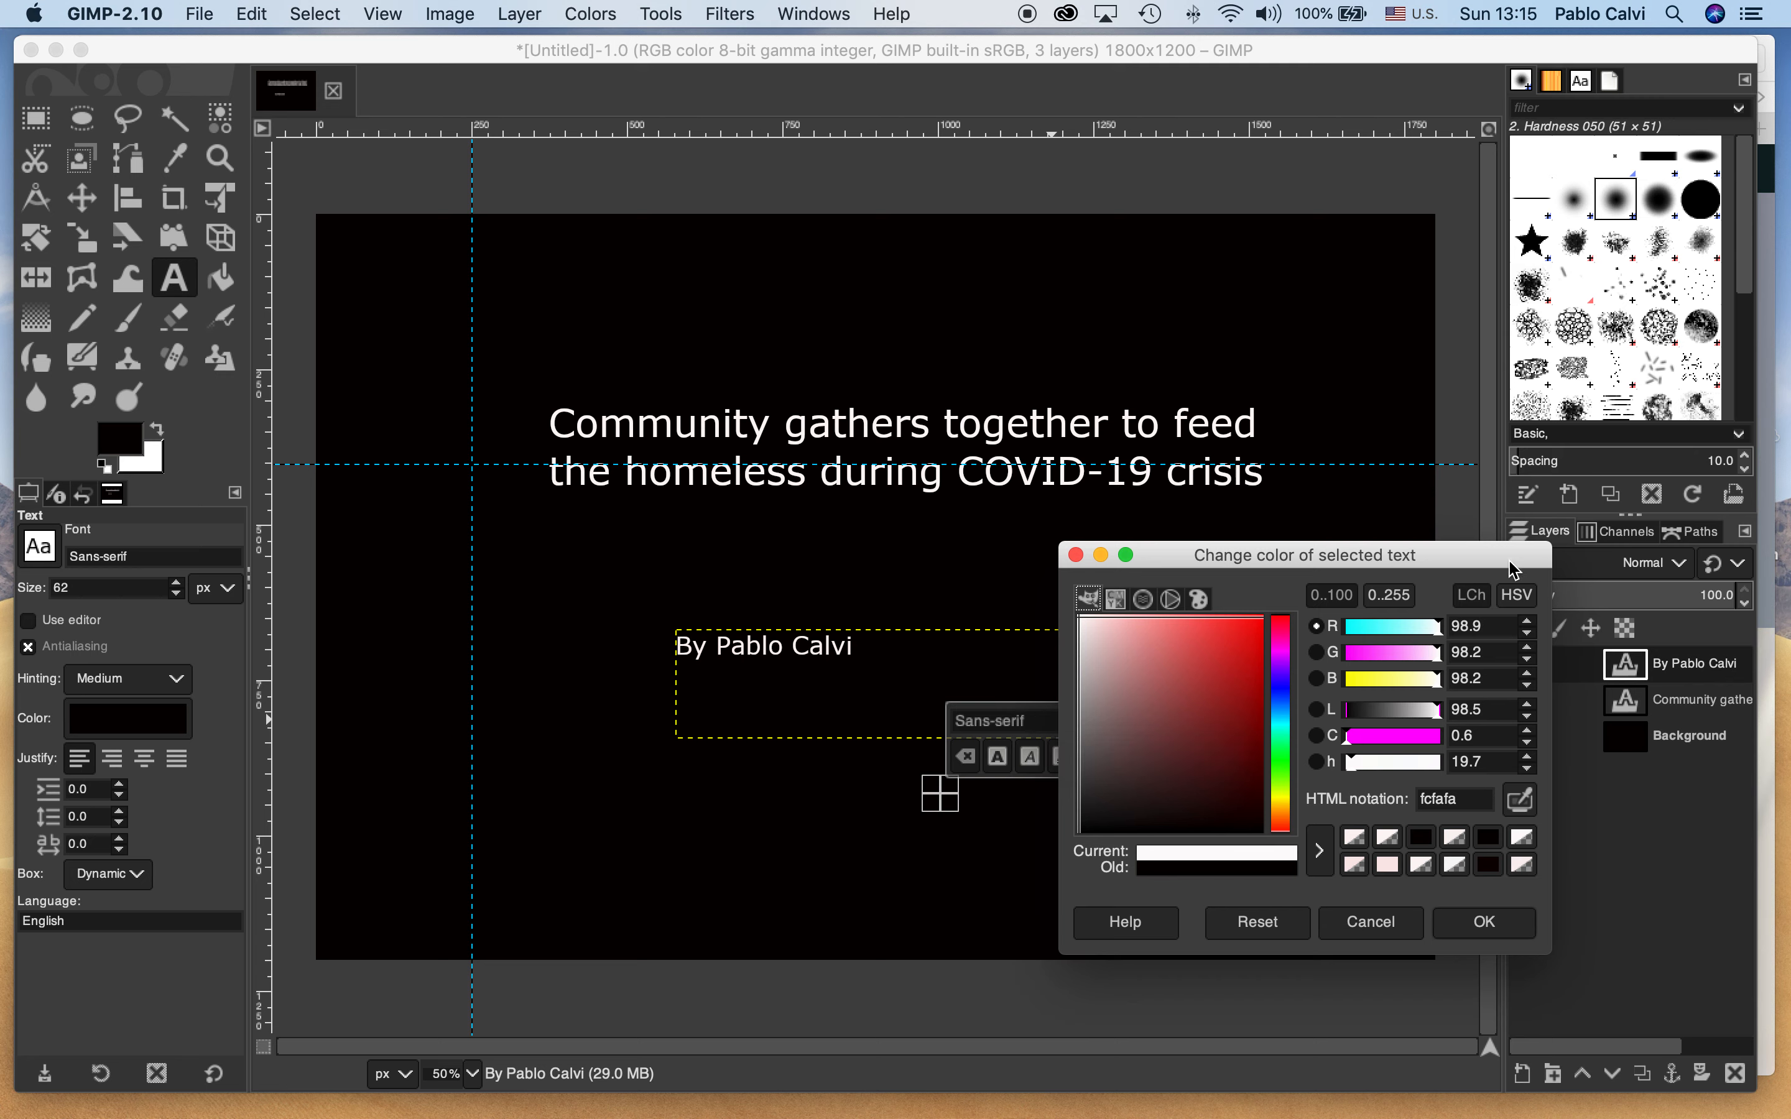
pyautogui.click(1483, 922)
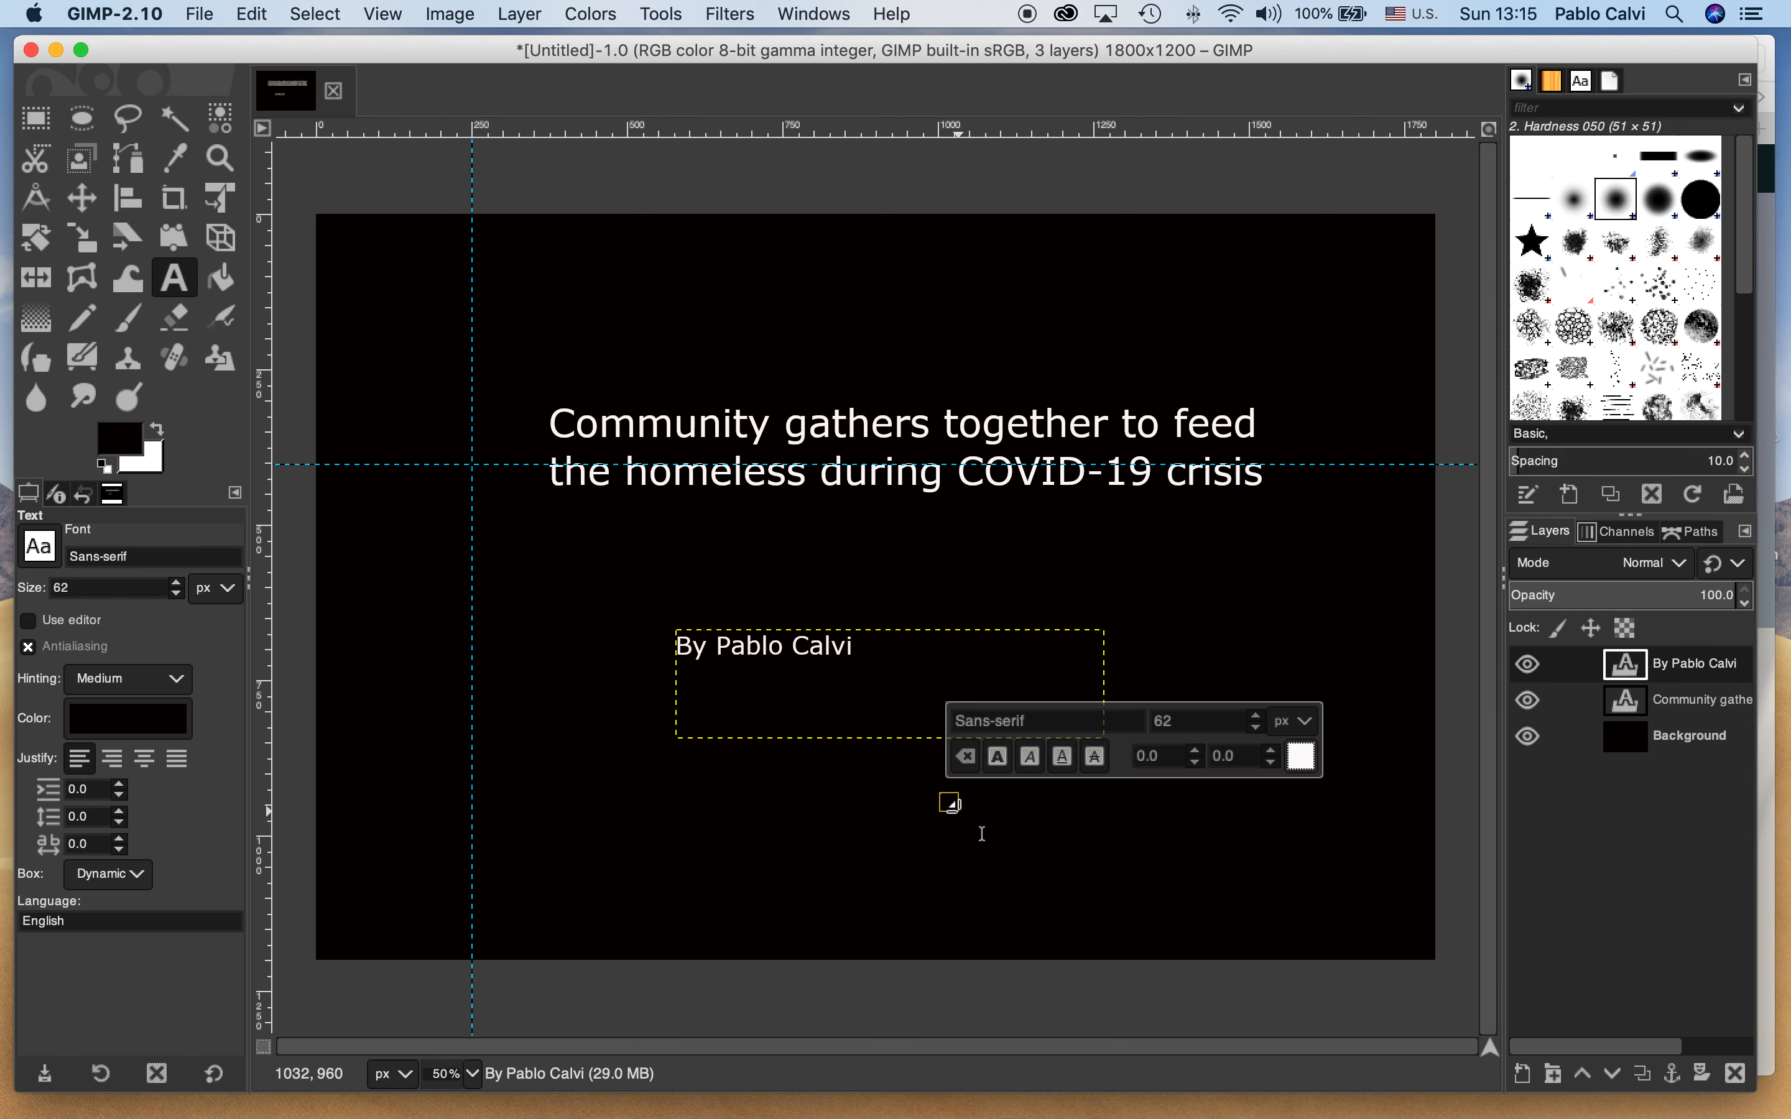
# Draw a text box about 640 px wide in the canvas's lower right area and enter ©, the author's full name and 2020
pyautogui.moveTo(941, 794); pyautogui.dragTo(1337, 883)
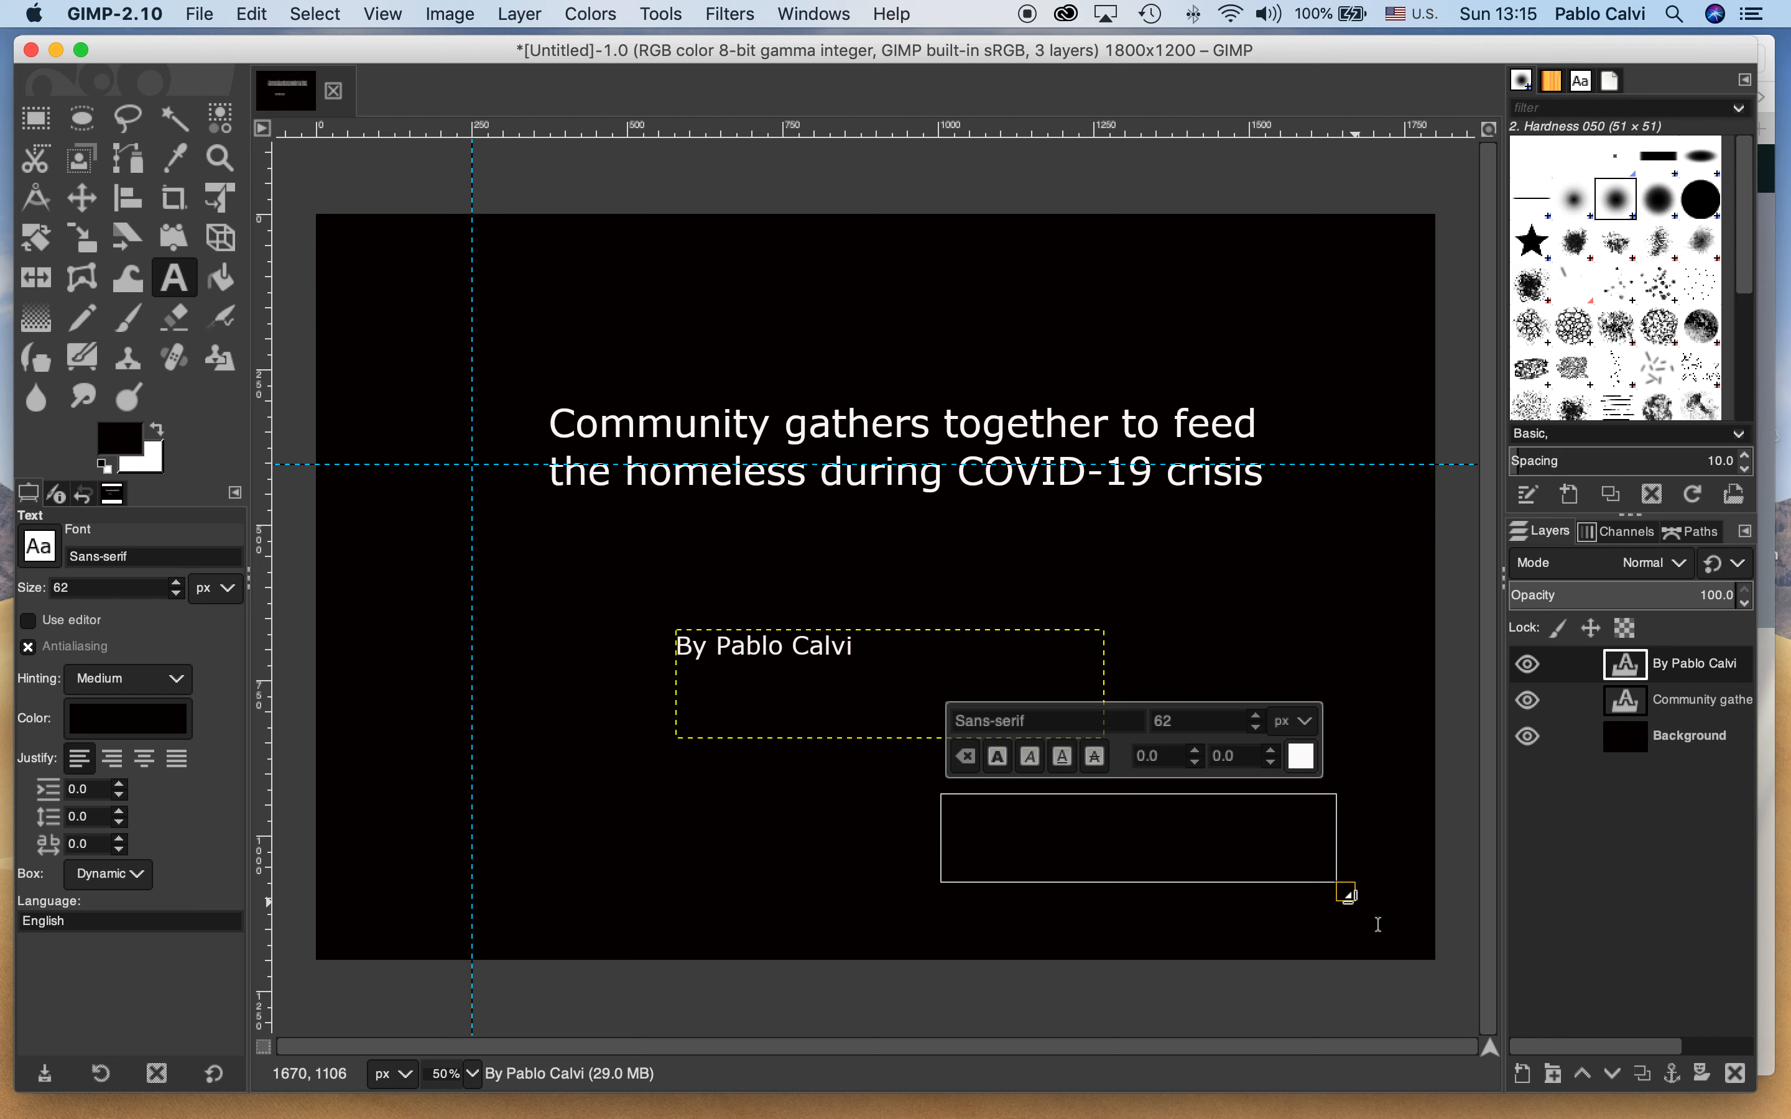
pyautogui.write('©')
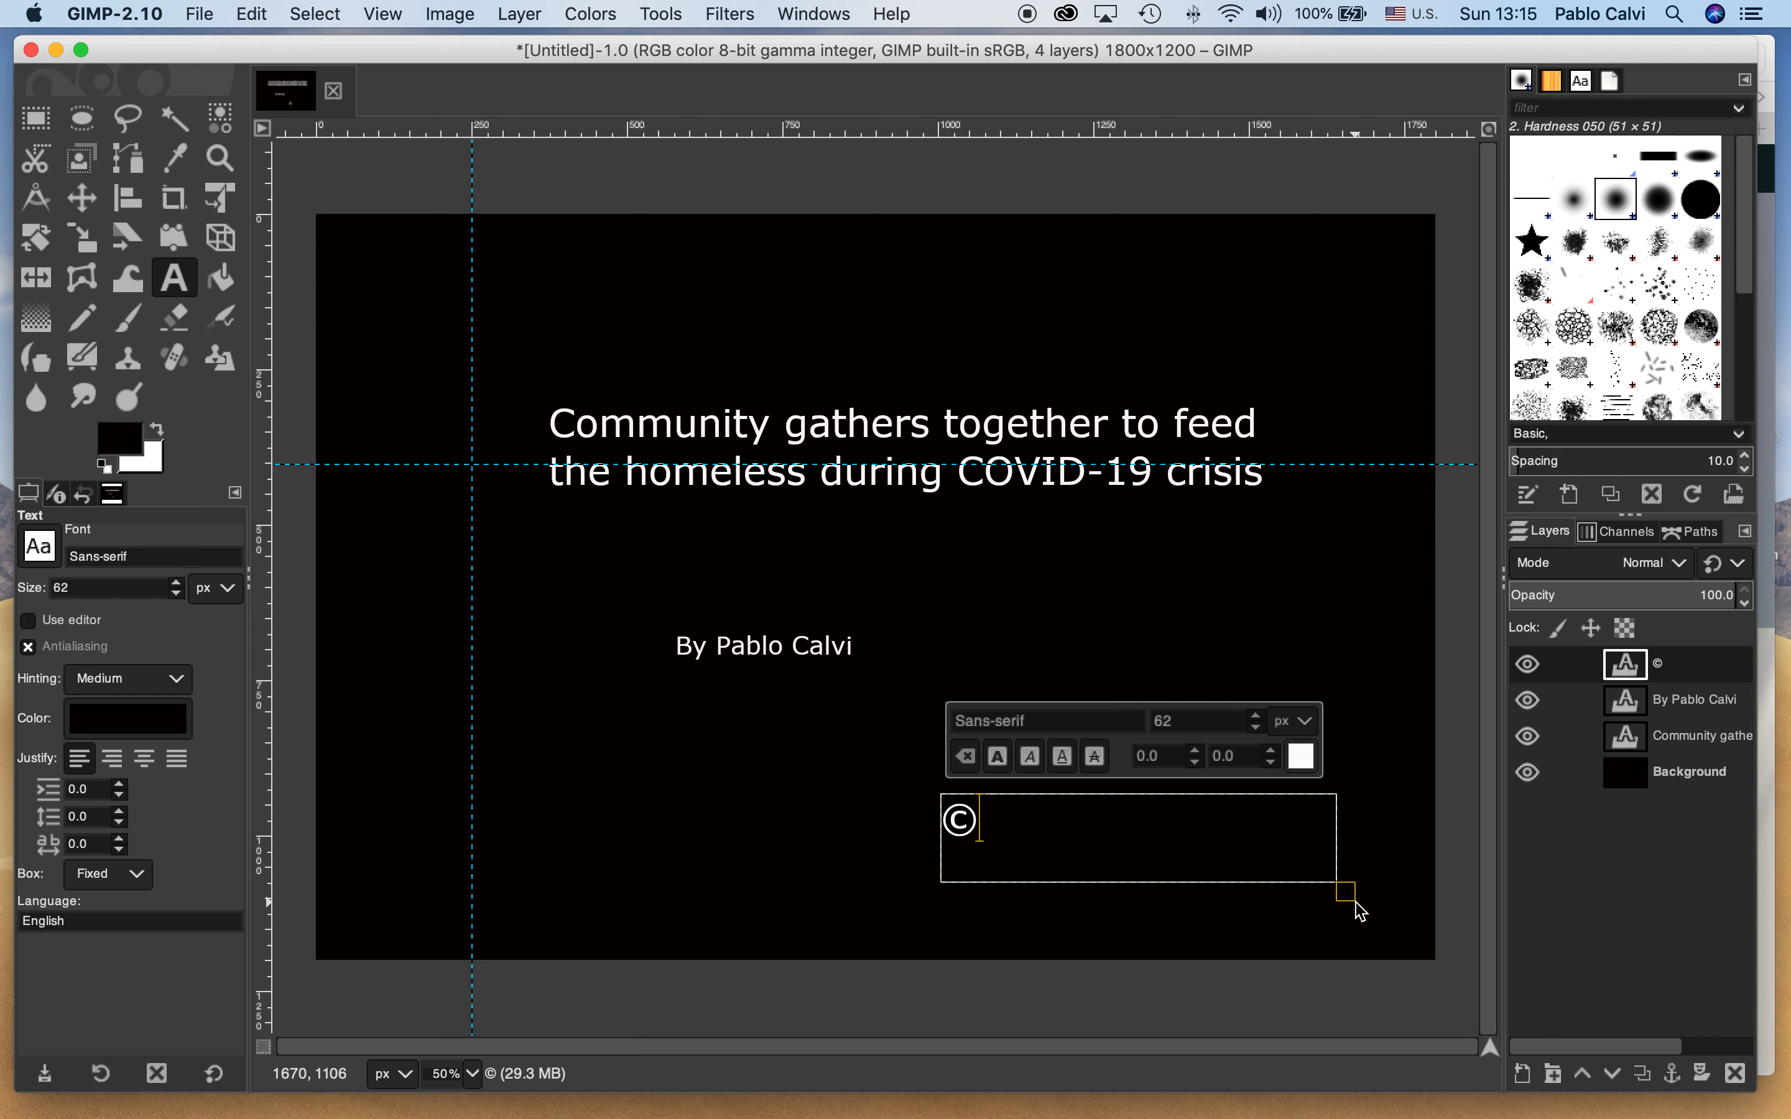
pyautogui.write('Pab')
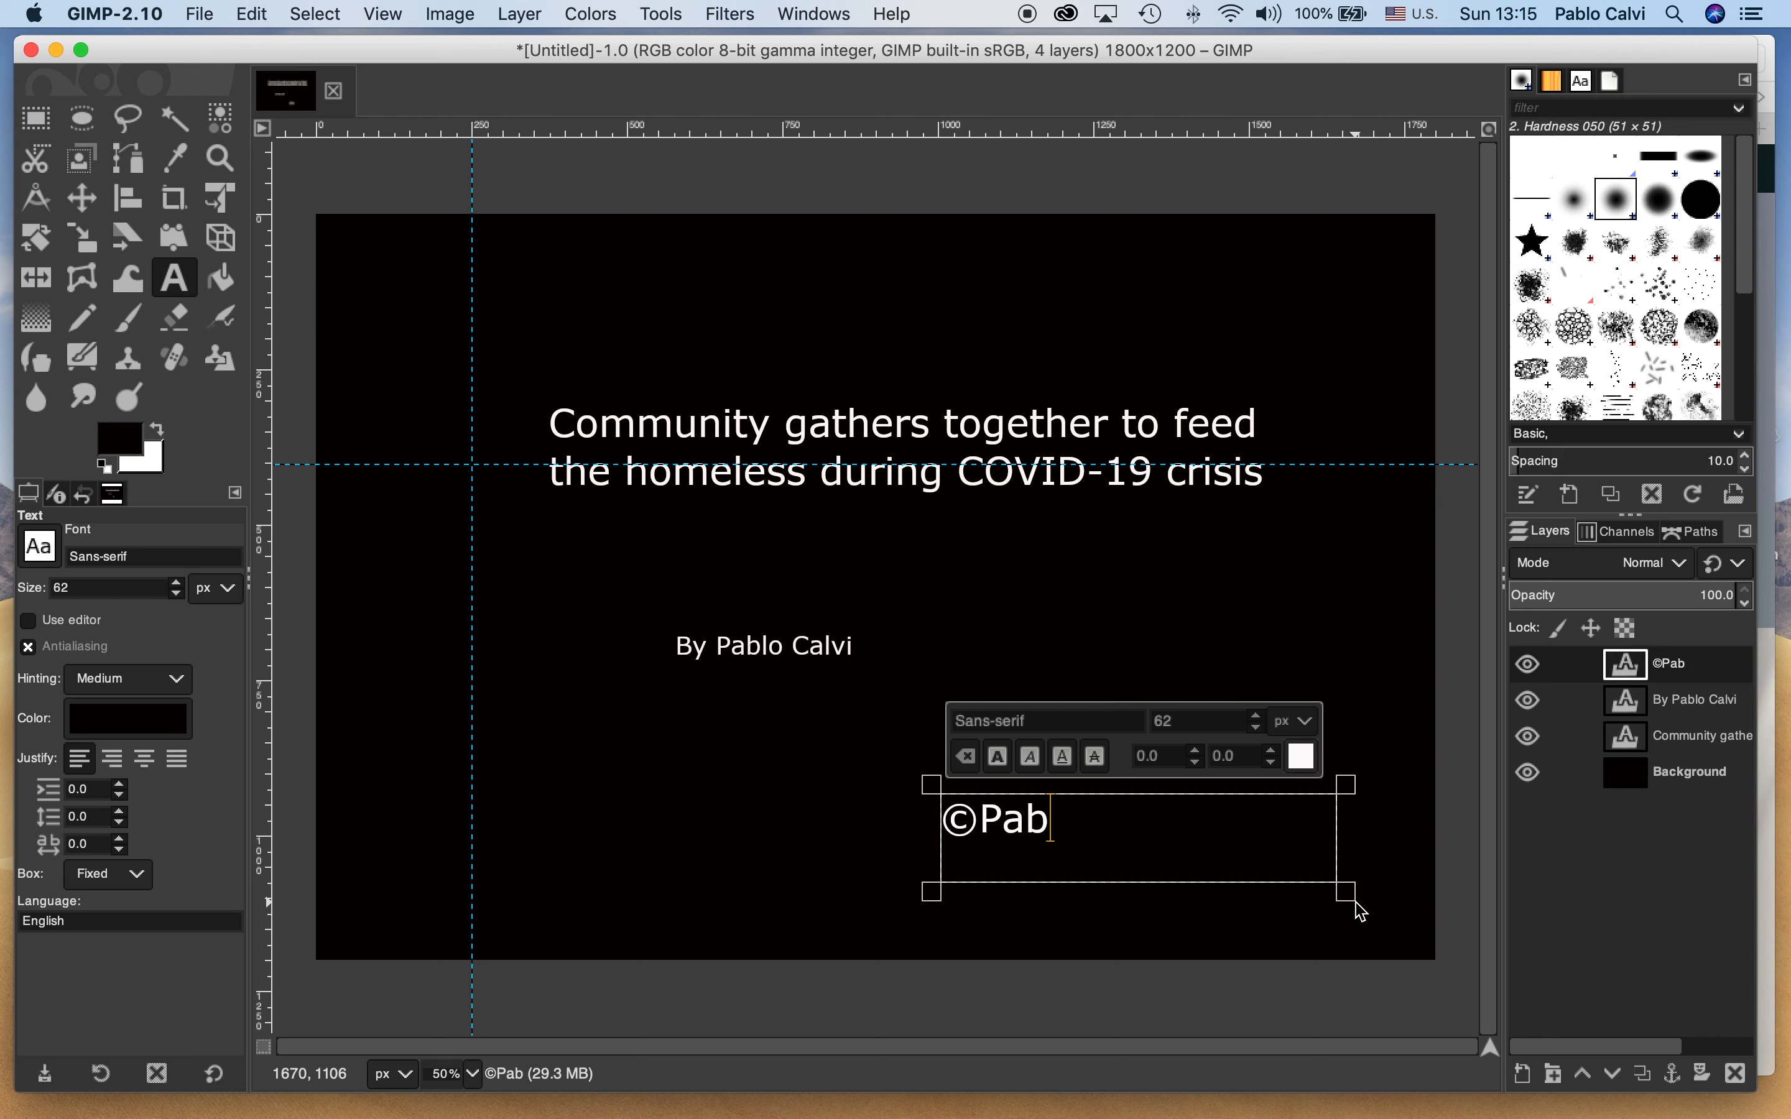
pyautogui.write('lo Calvi 2020')
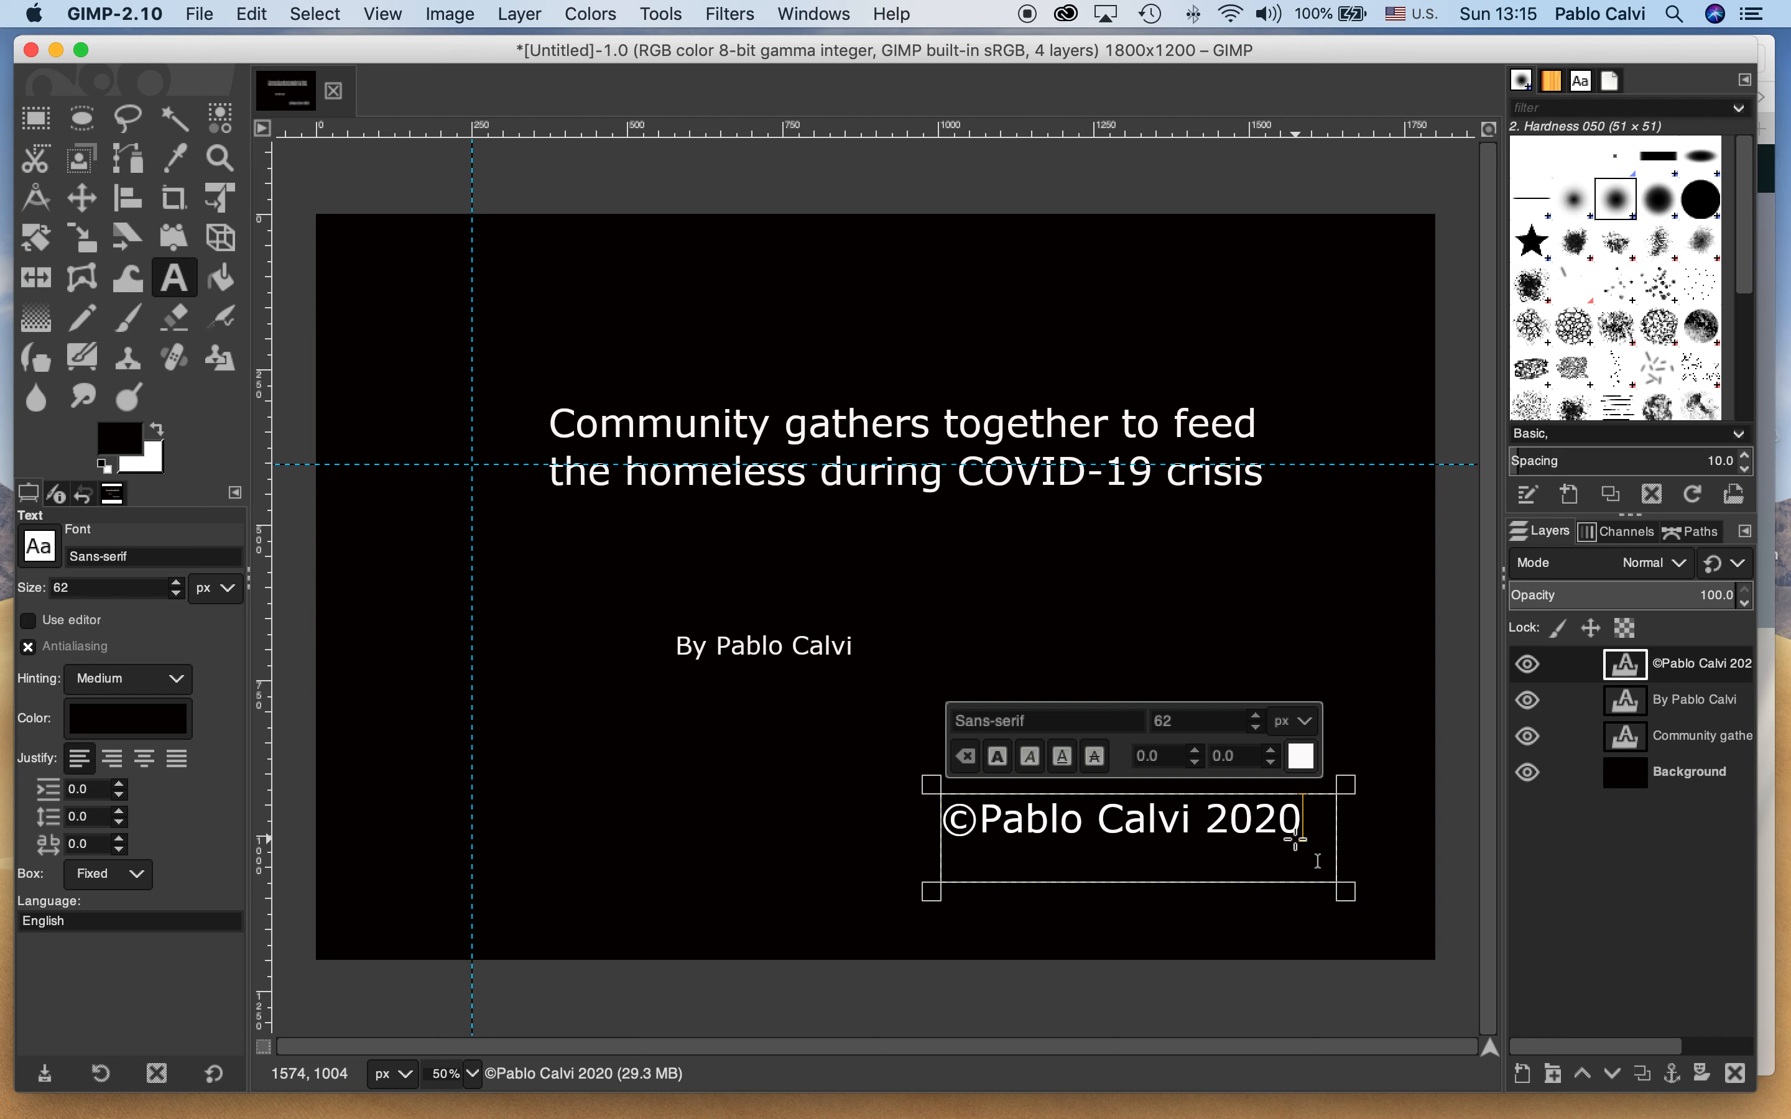
# Reduce the font size of the whole copyright line, trying 20 px and settling on 30 px
pyautogui.moveTo(1305, 828); pyautogui.dragTo(928, 828)
pyautogui.moveTo(1198, 716); pyautogui.dragTo(1139, 714)
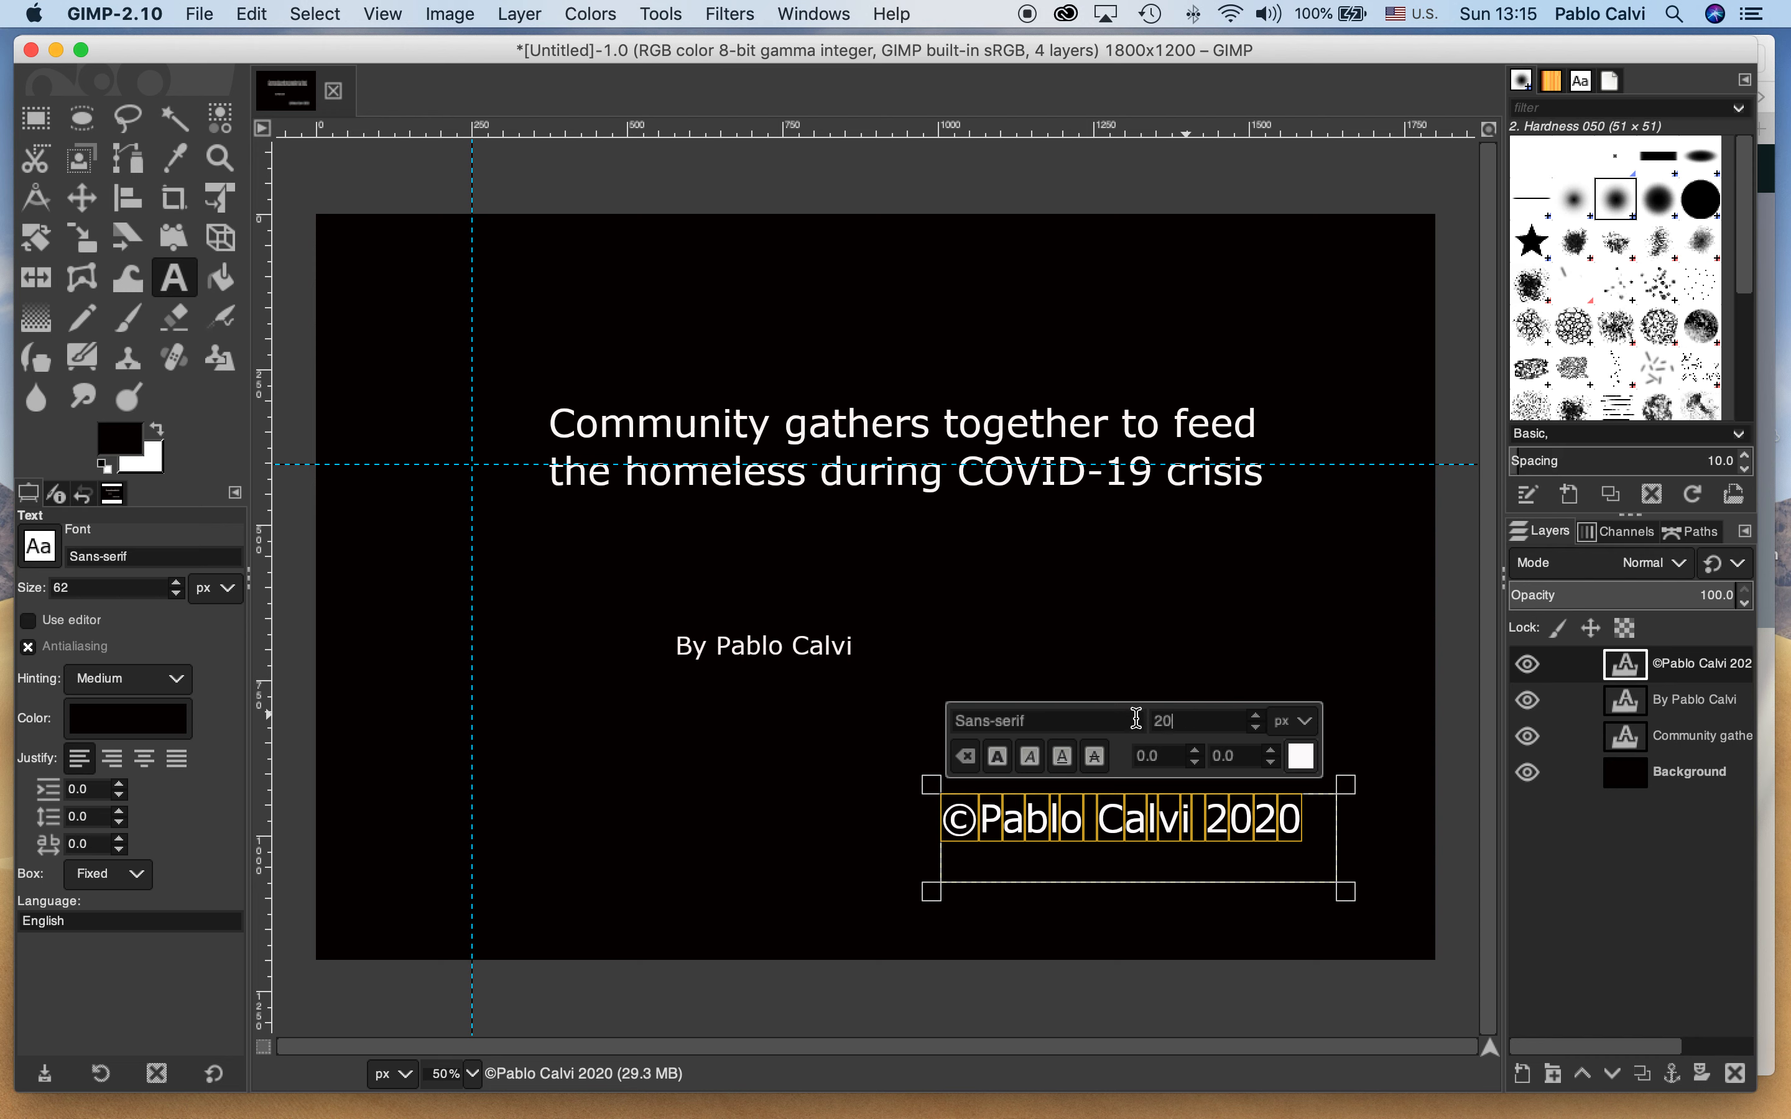
pyautogui.write('20')
pyautogui.press('Return')
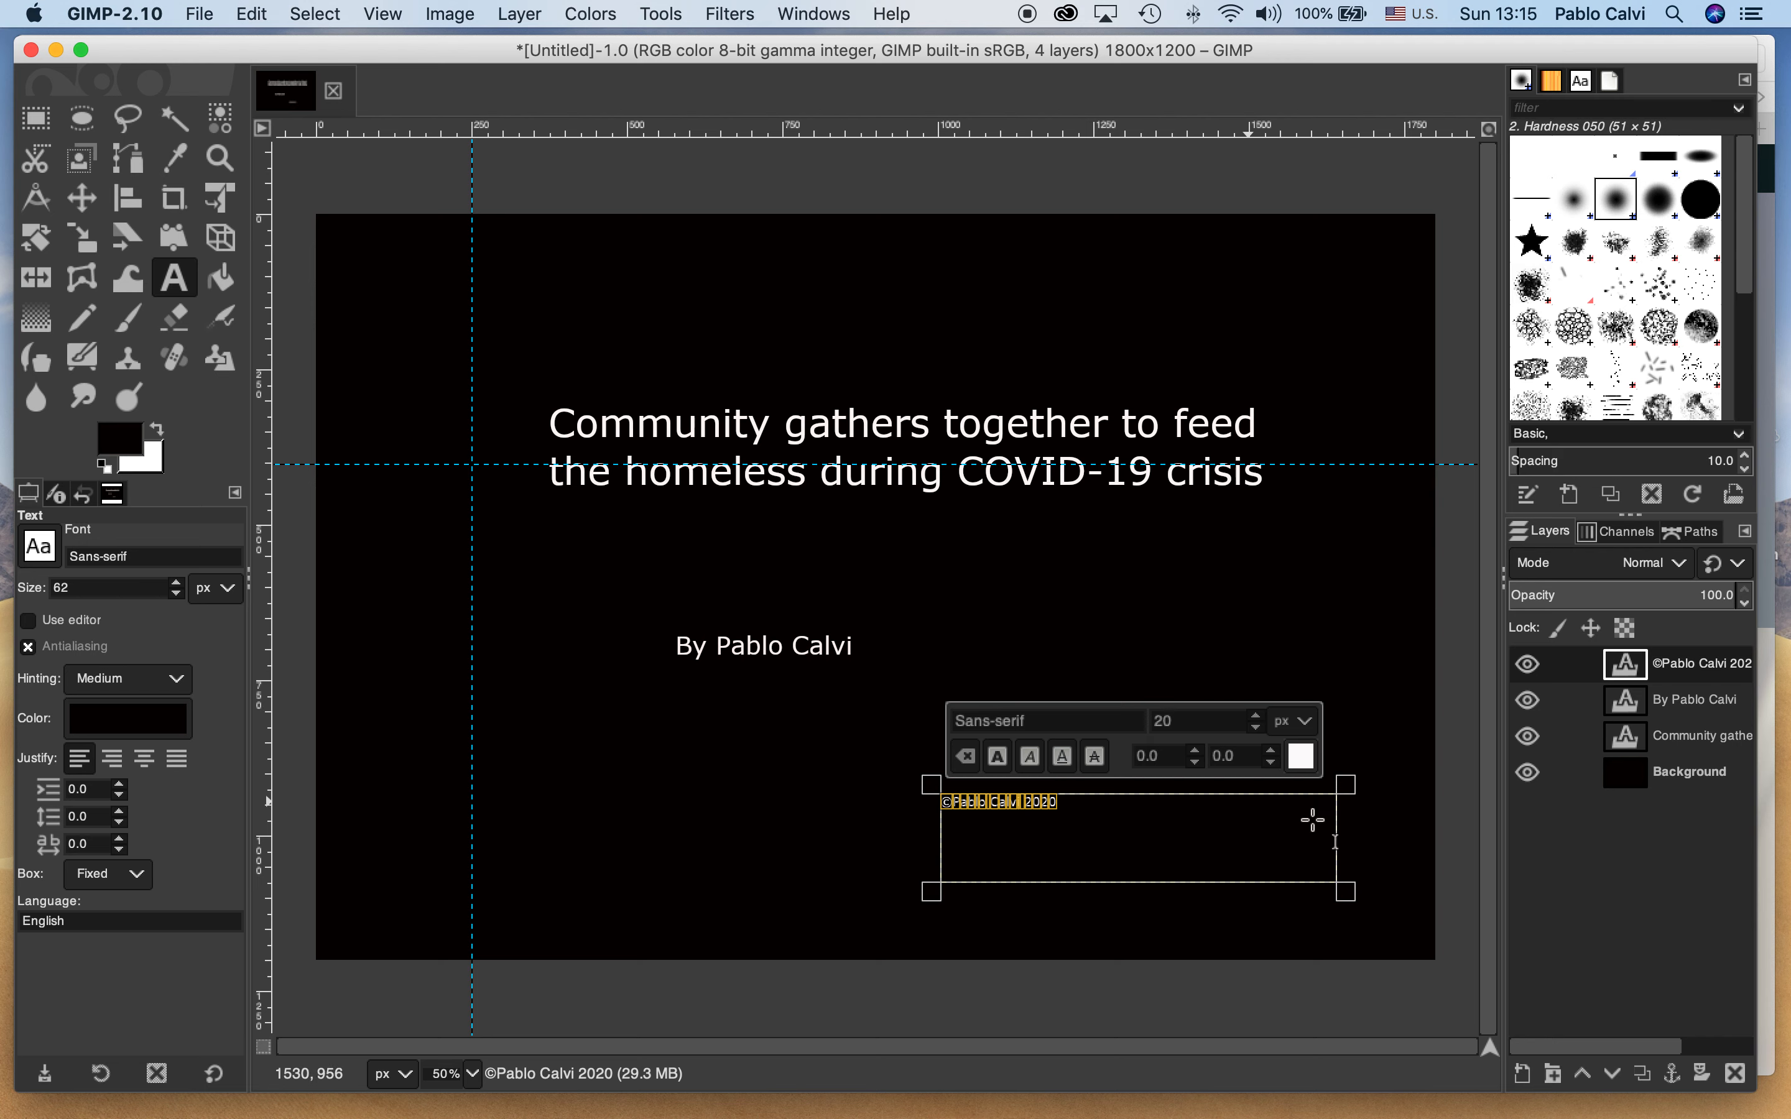
pyautogui.moveTo(1199, 722); pyautogui.dragTo(1155, 728)
pyautogui.write('30')
pyautogui.press('Return')
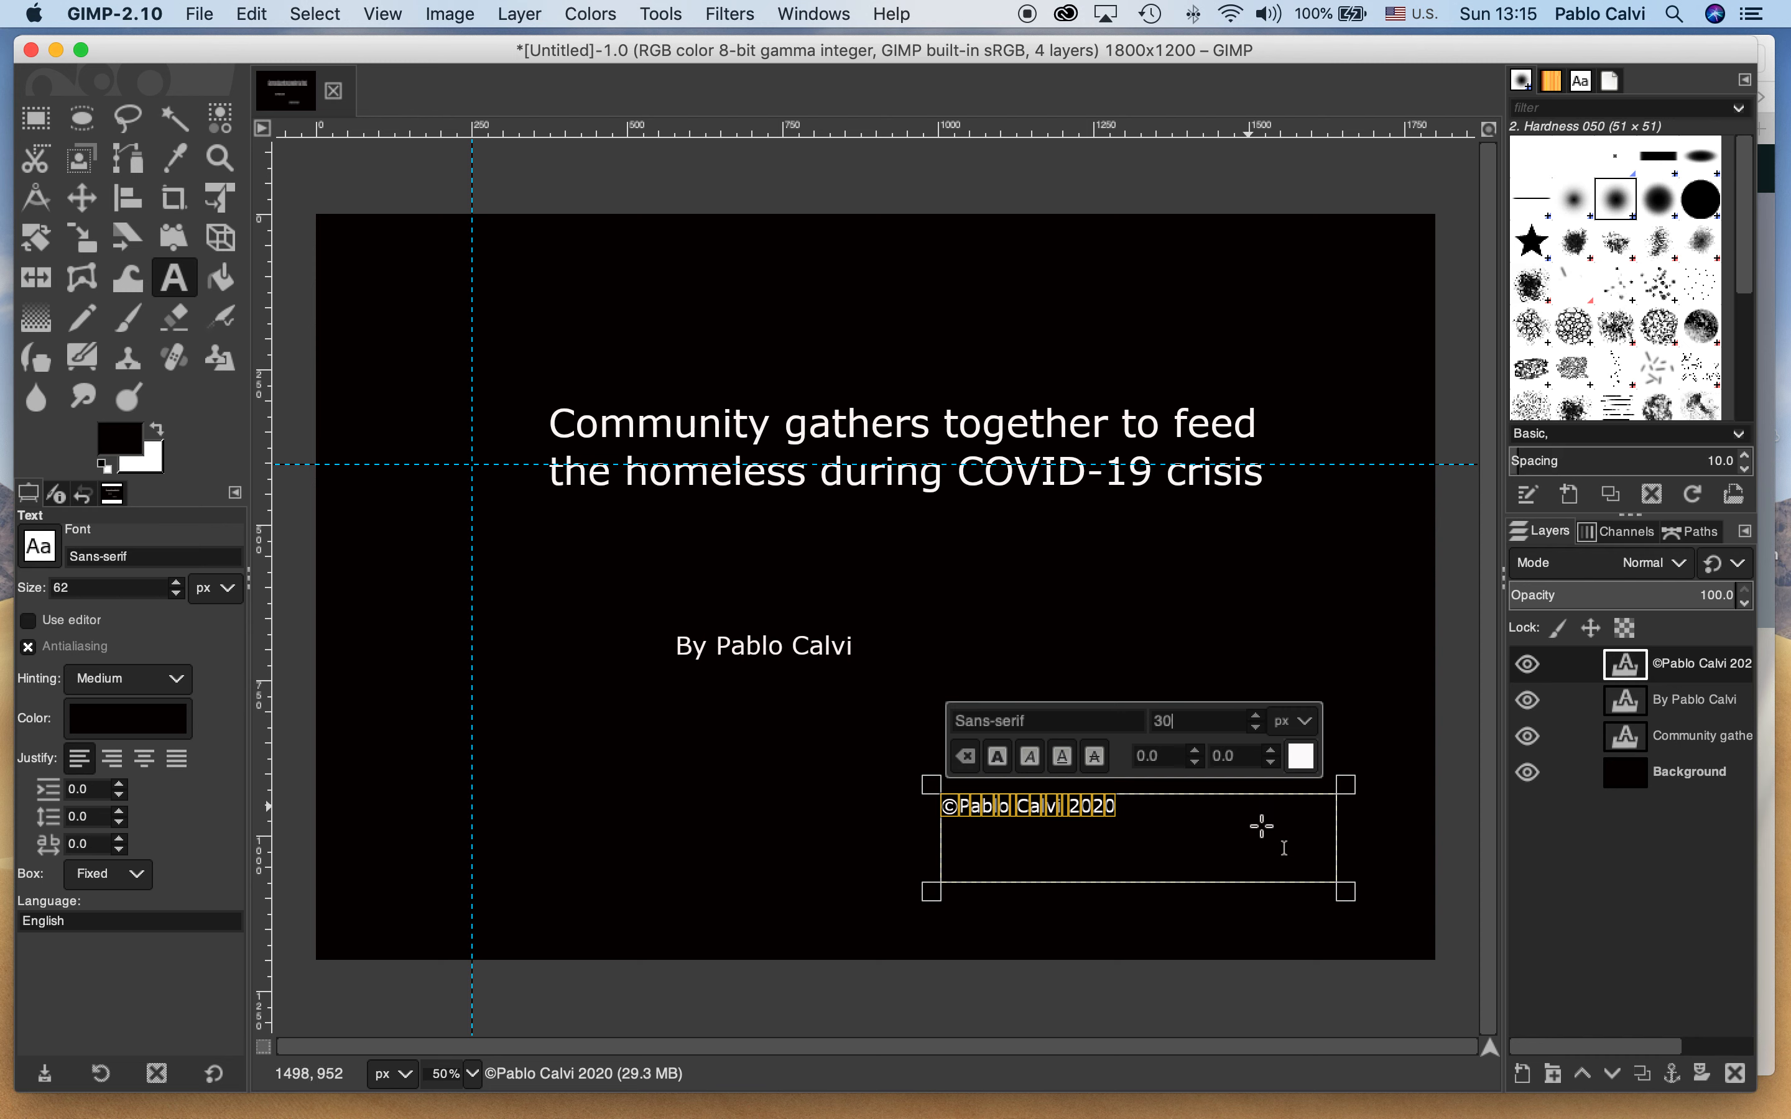
pyautogui.click(1180, 638)
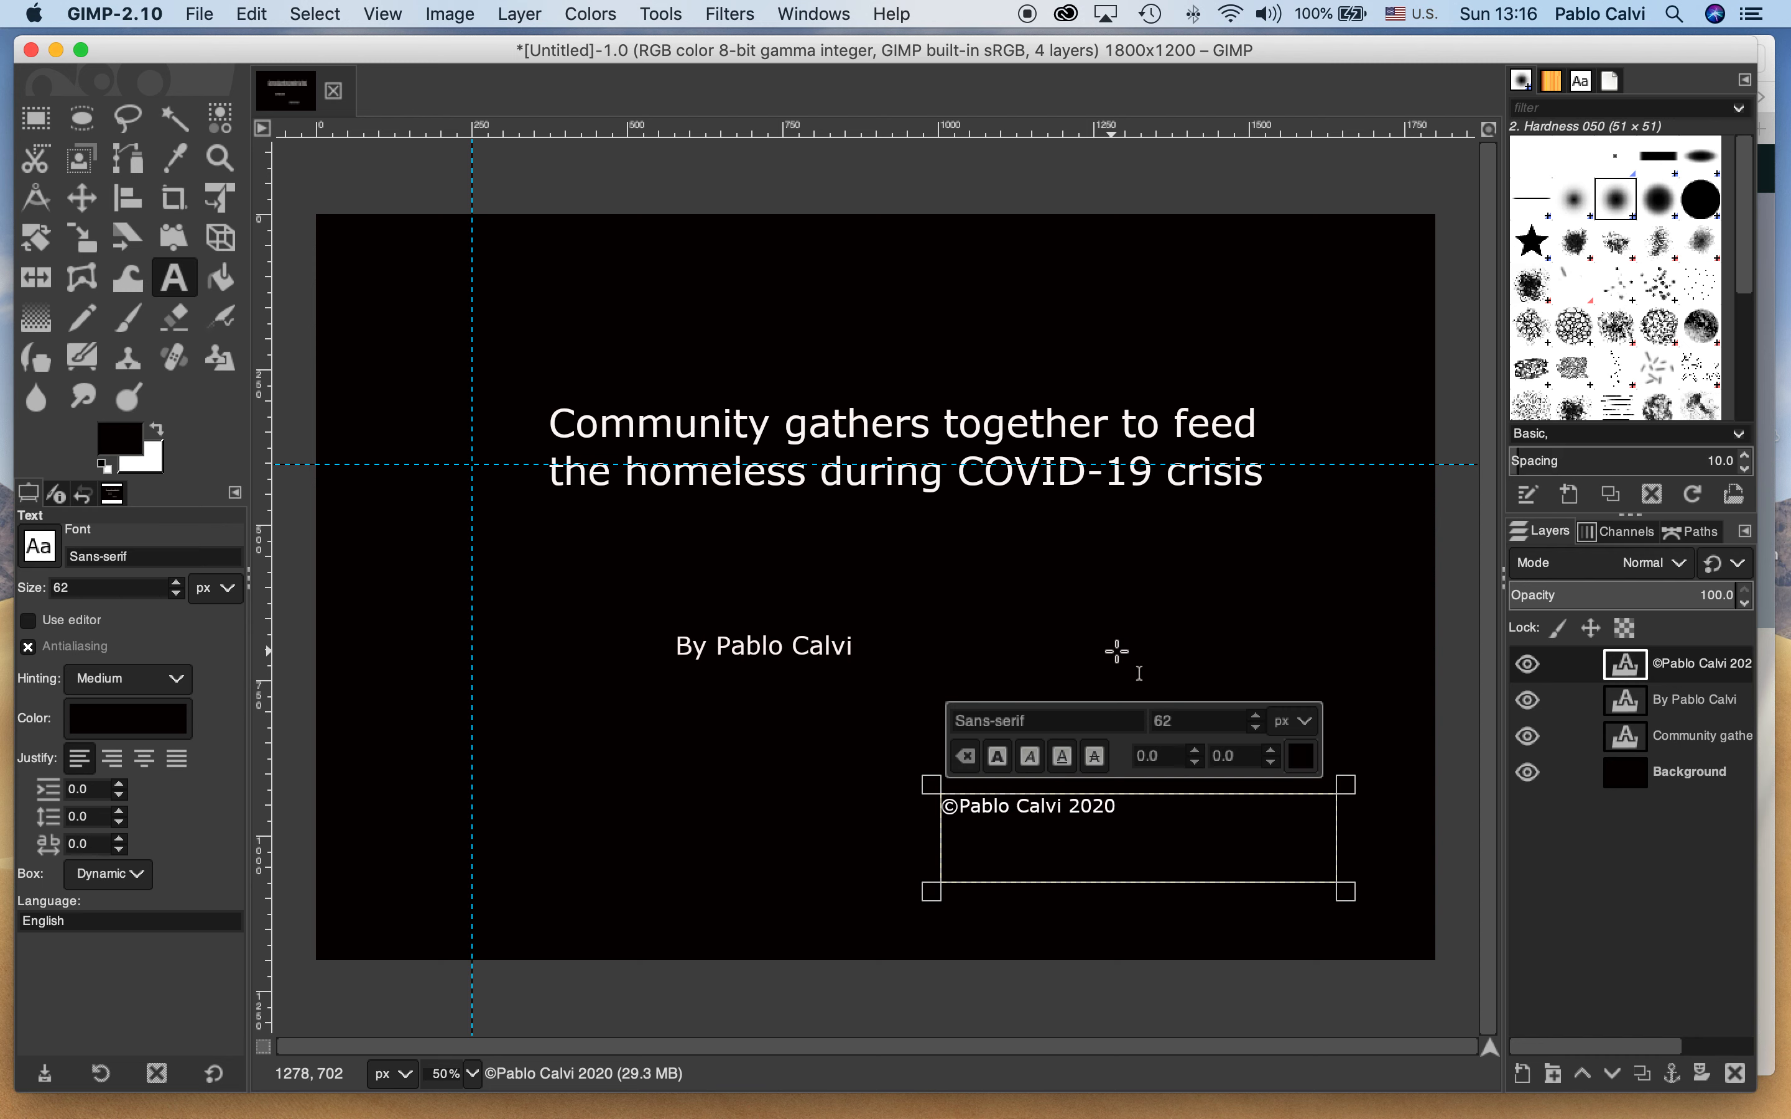
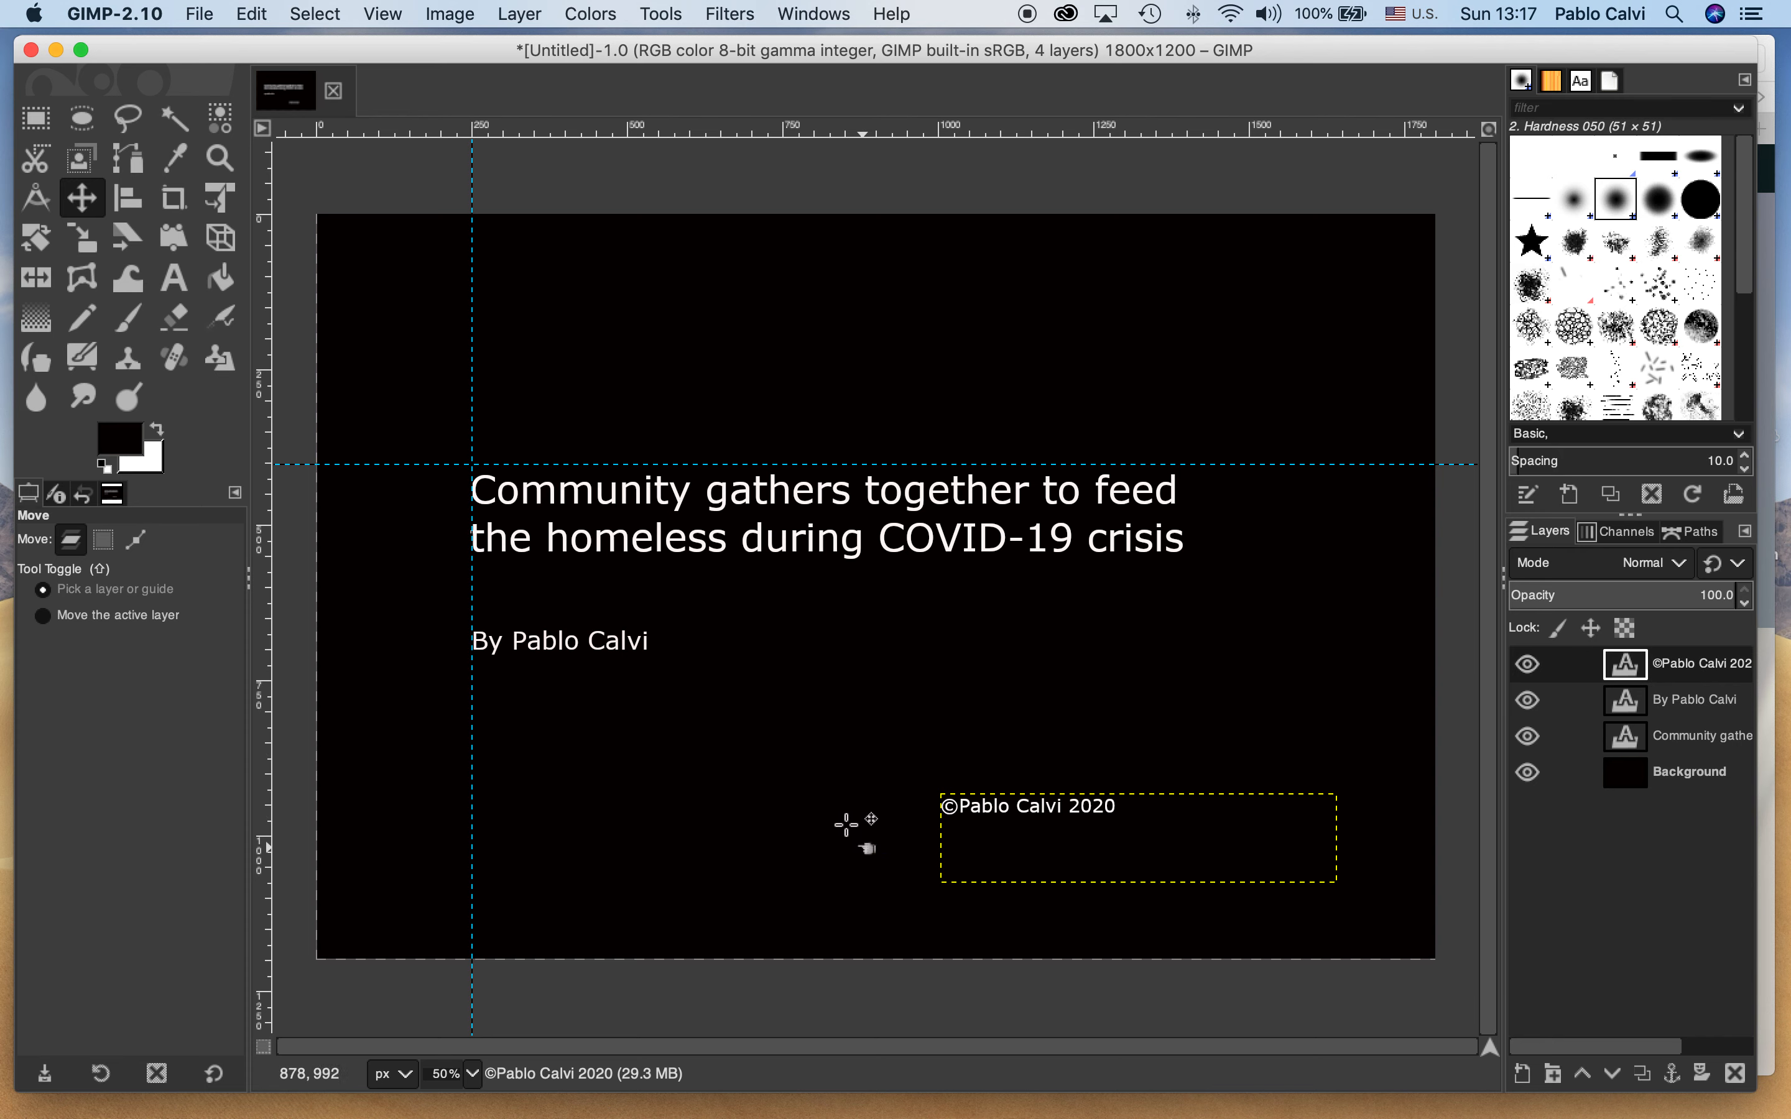
# Move the copyright text layer into the lower right corner of the canvas, its box against the canvas edges
pyautogui.moveTo(958, 827); pyautogui.dragTo(961, 806)
pyautogui.click(972, 804)
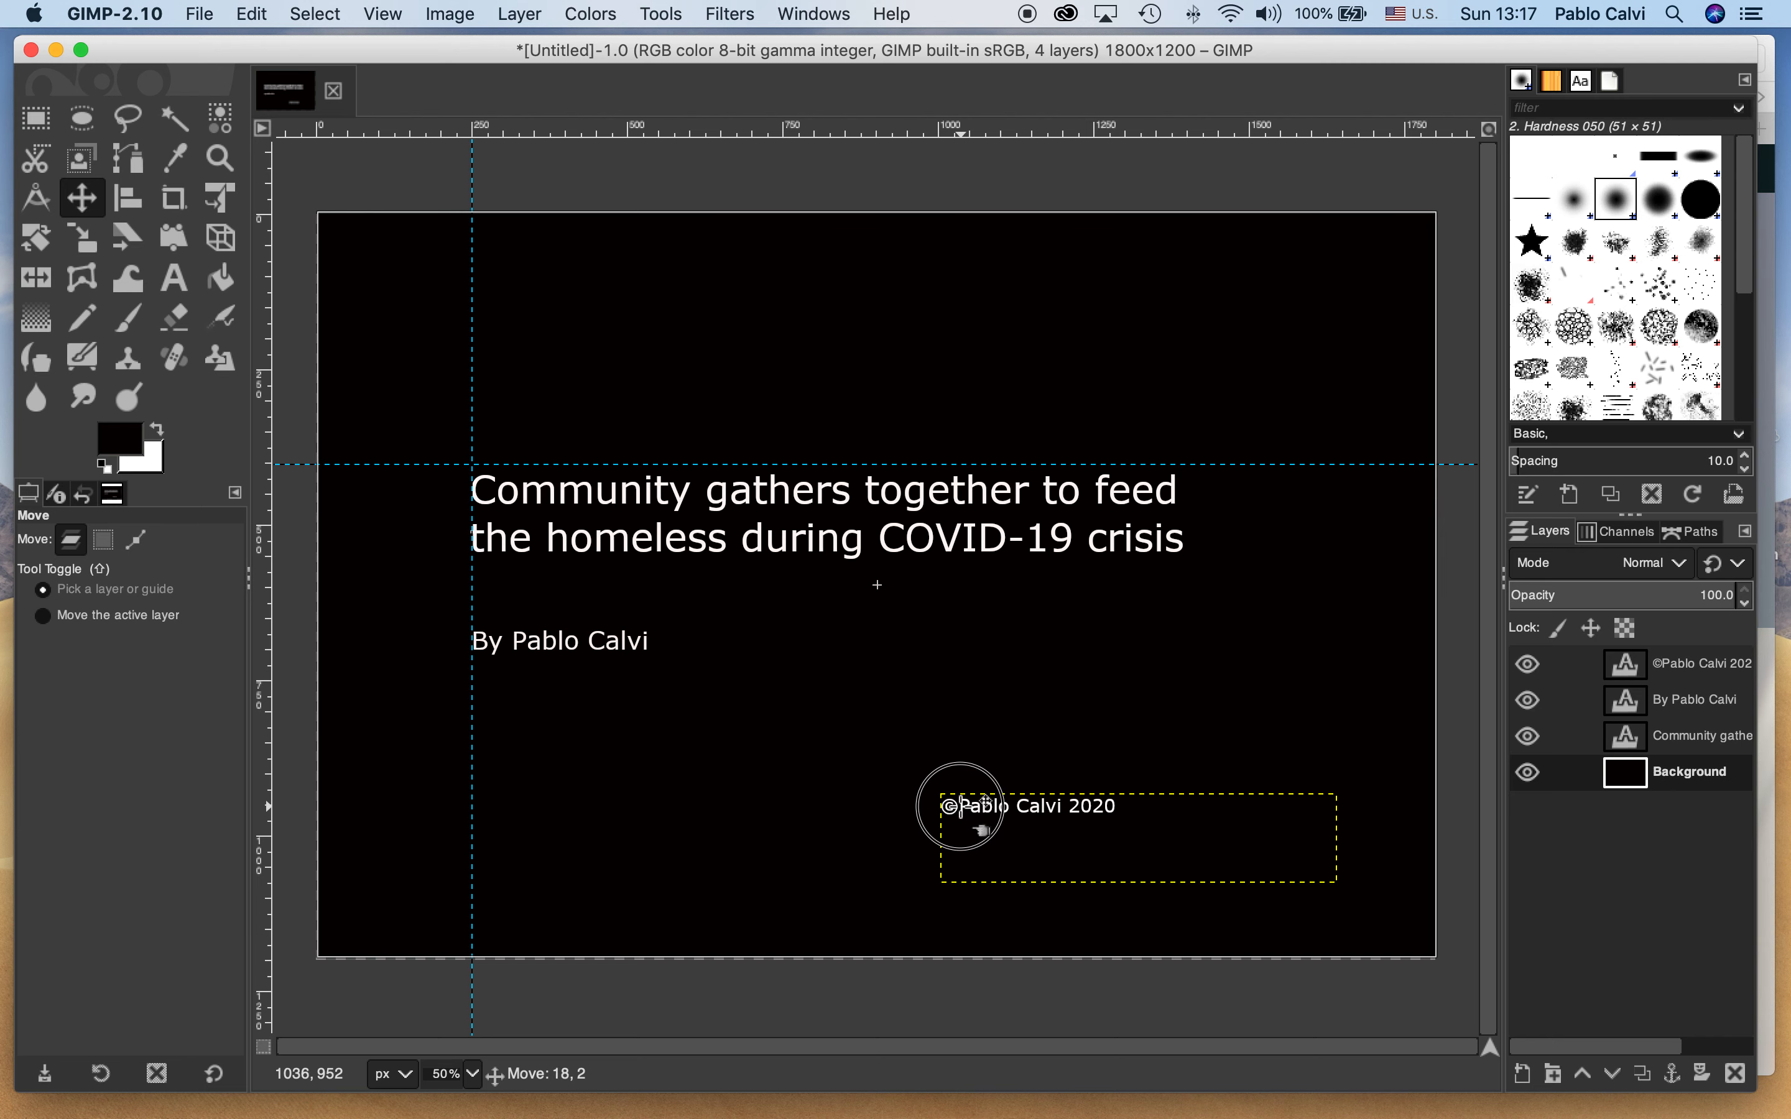
pyautogui.click(1725, 670)
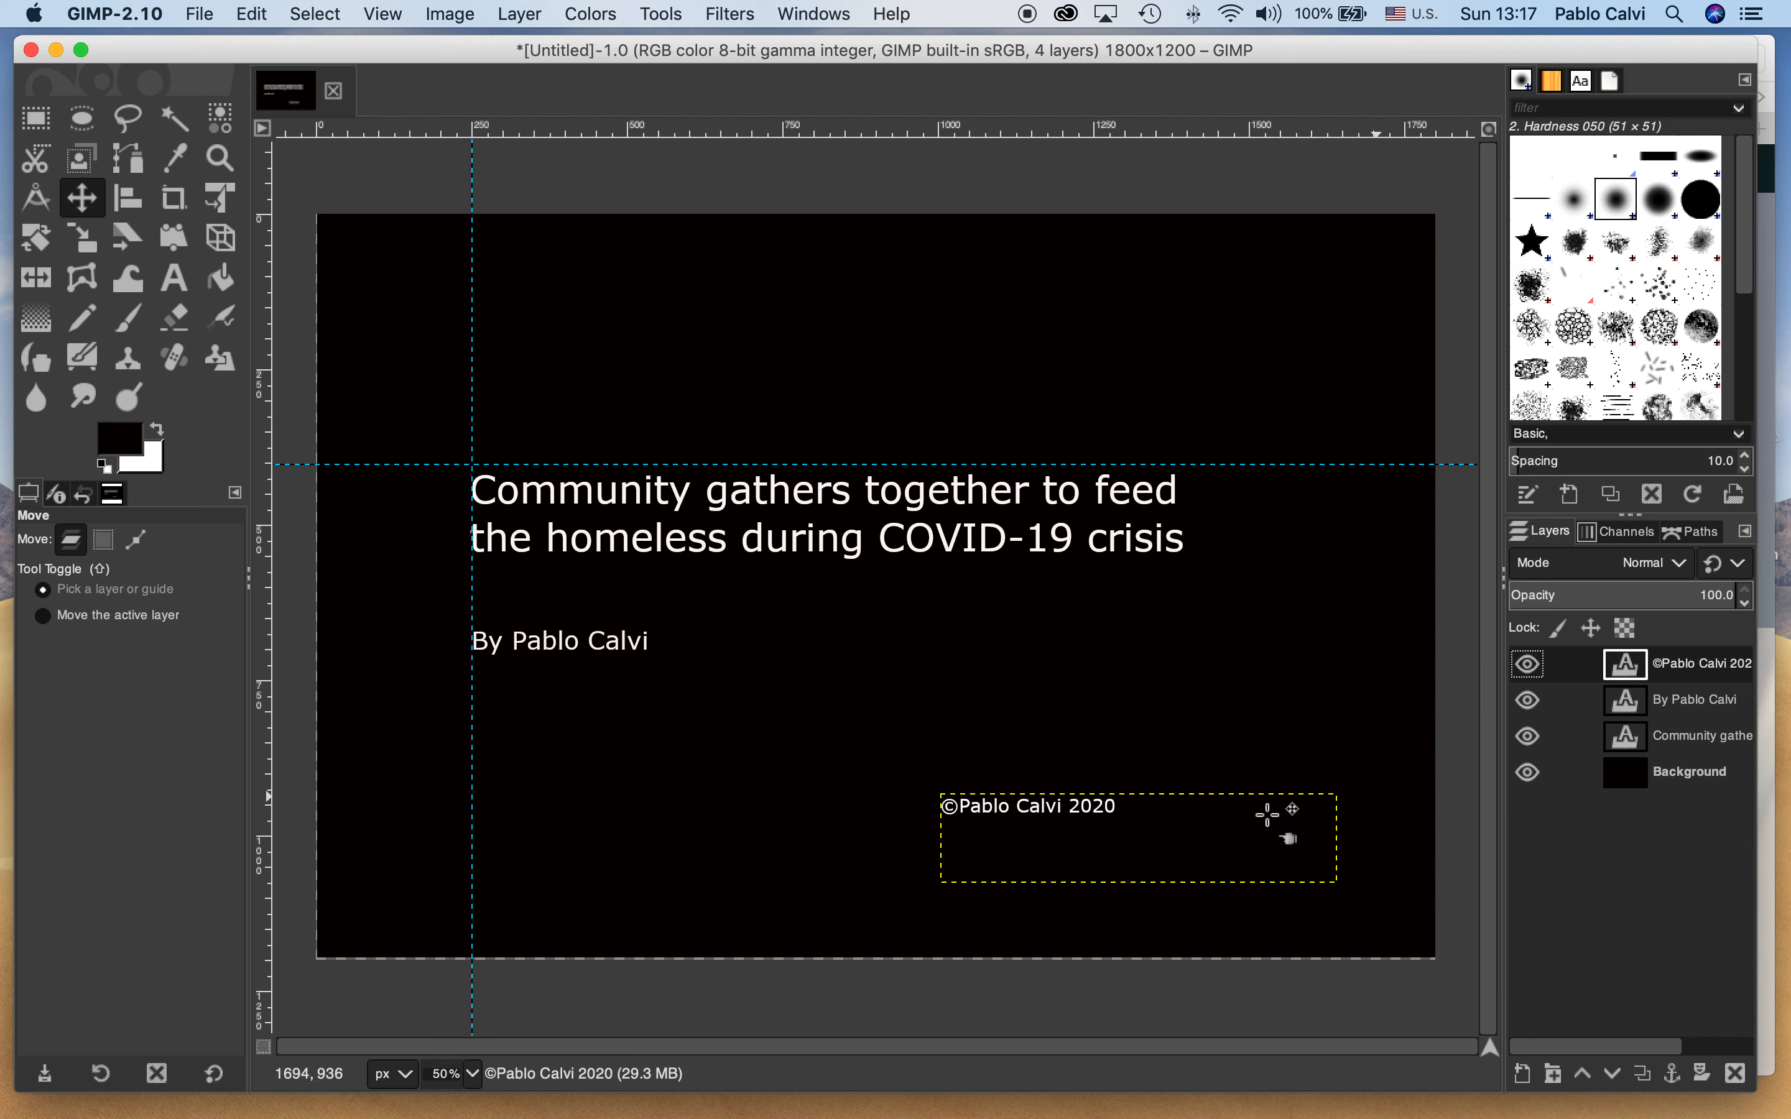
pyautogui.moveTo(933, 811); pyautogui.dragTo(1038, 876)
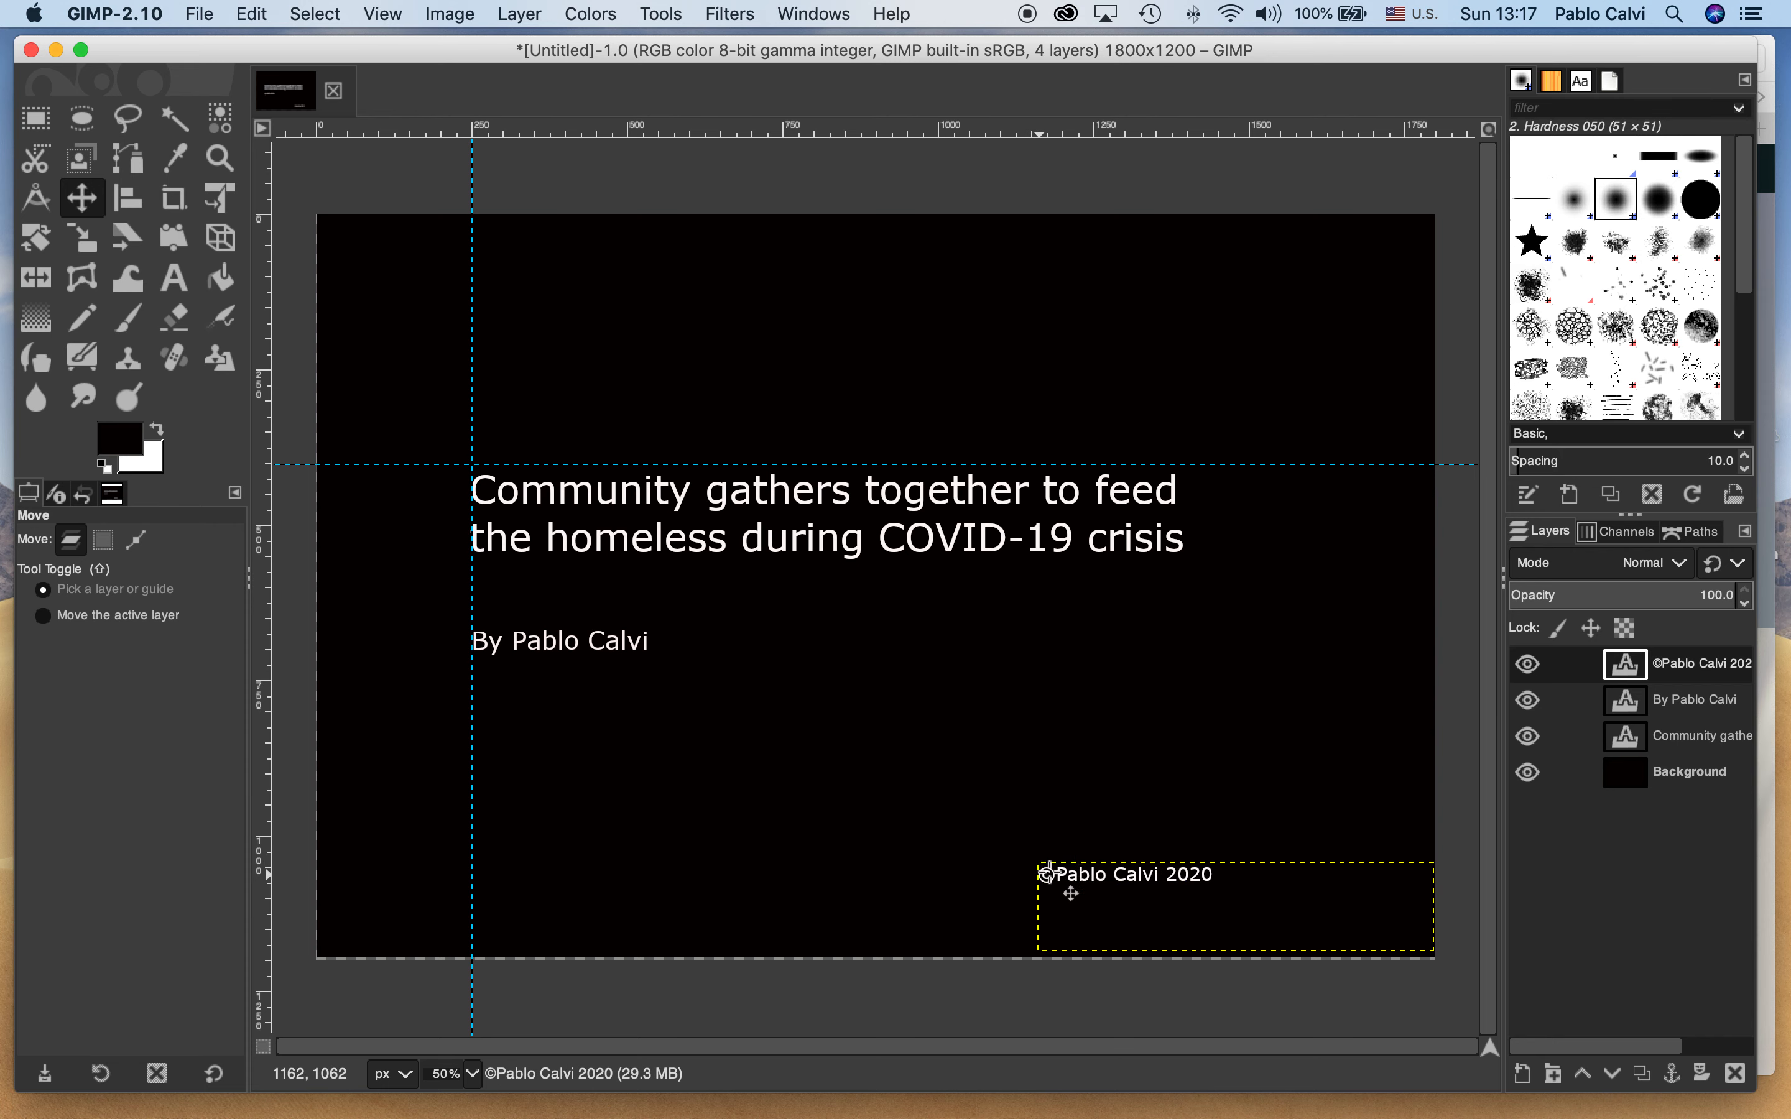
# Make Background the active layer and hide the copyright and byline text layers so only the title shows
pyautogui.click(1685, 773)
pyautogui.moveTo(961, 778); pyautogui.dragTo(961, 778)
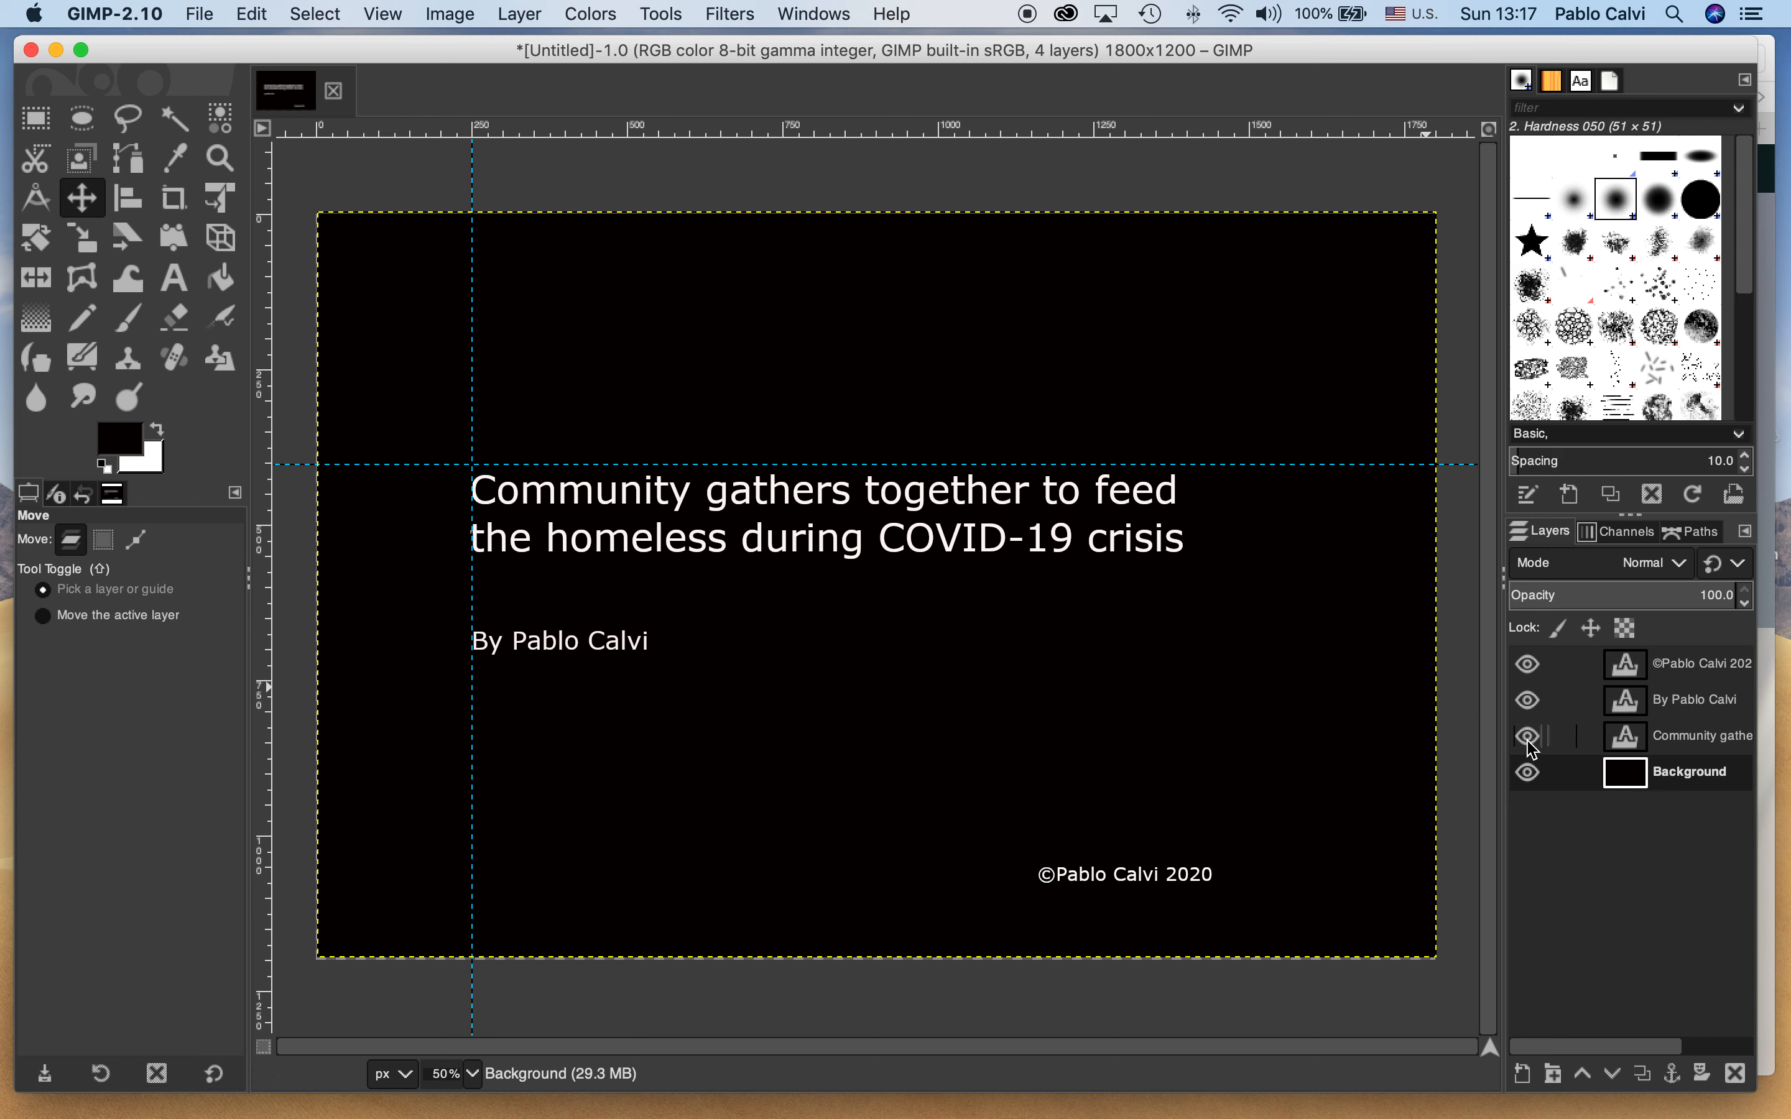
pyautogui.click(1531, 667)
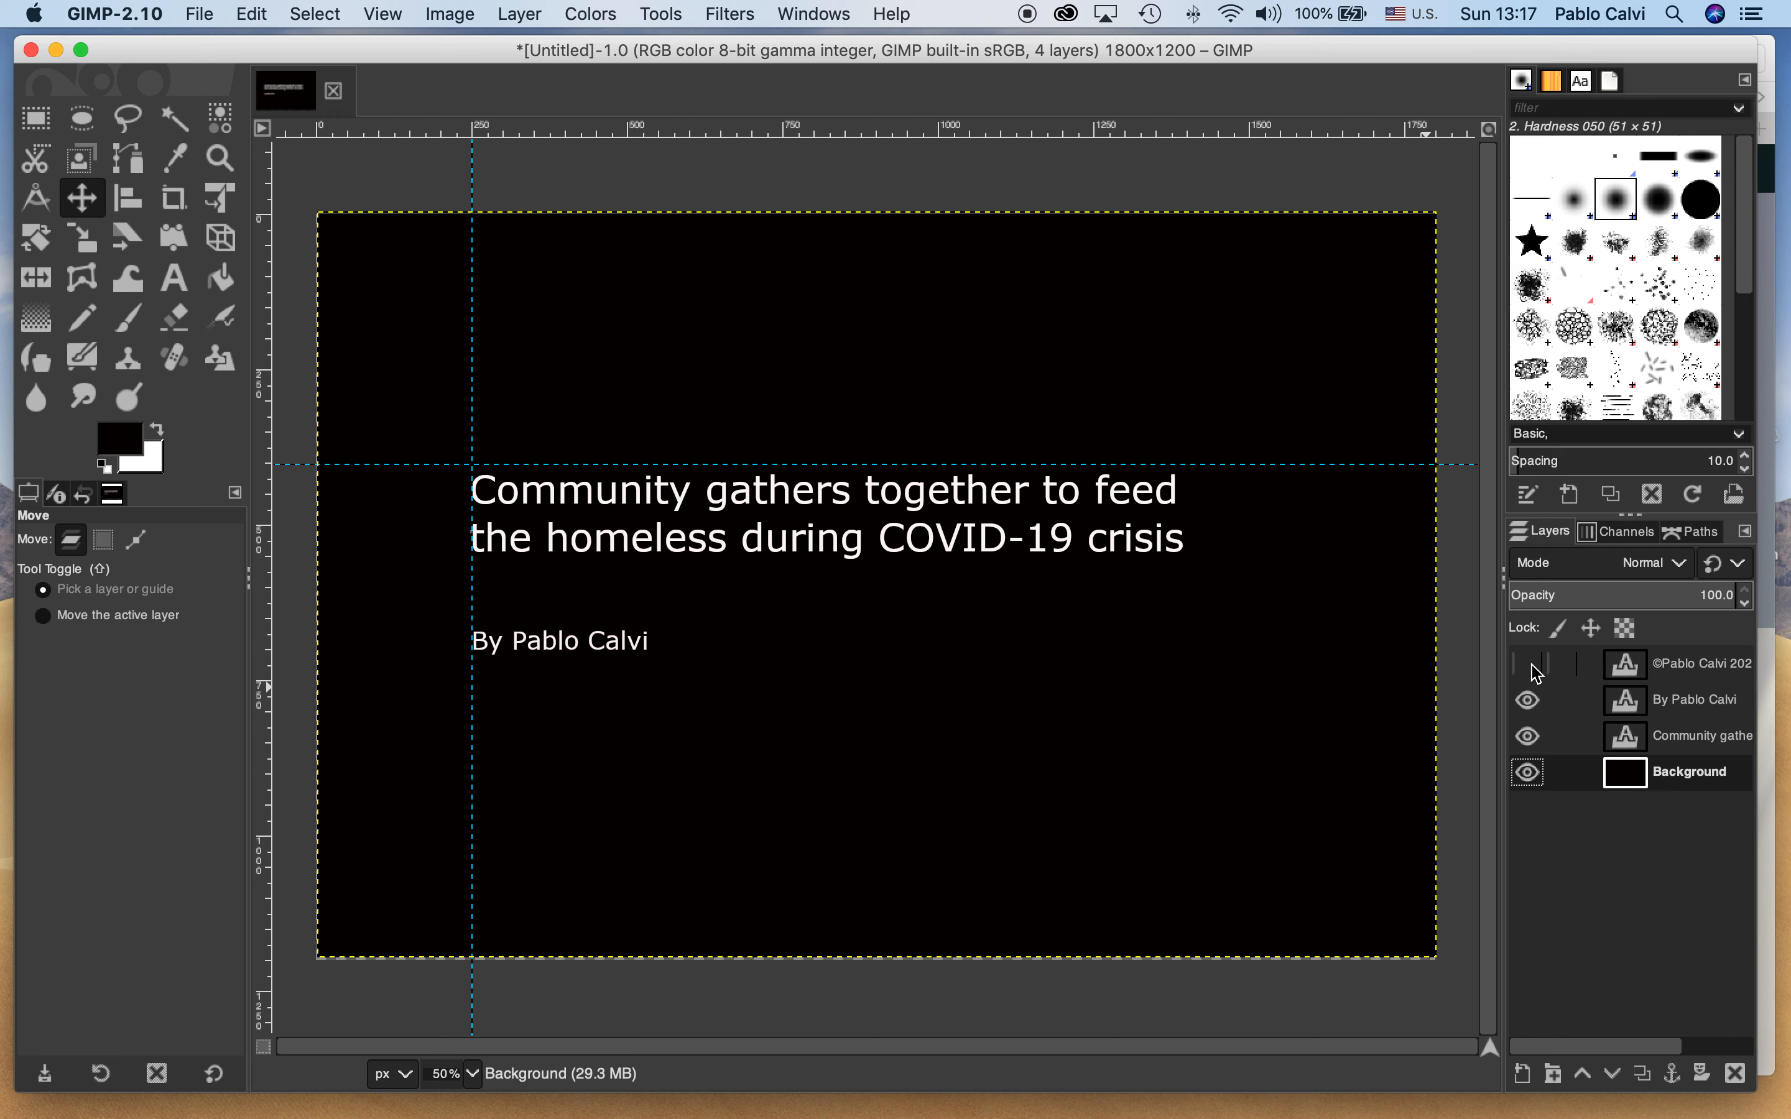
pyautogui.click(1529, 702)
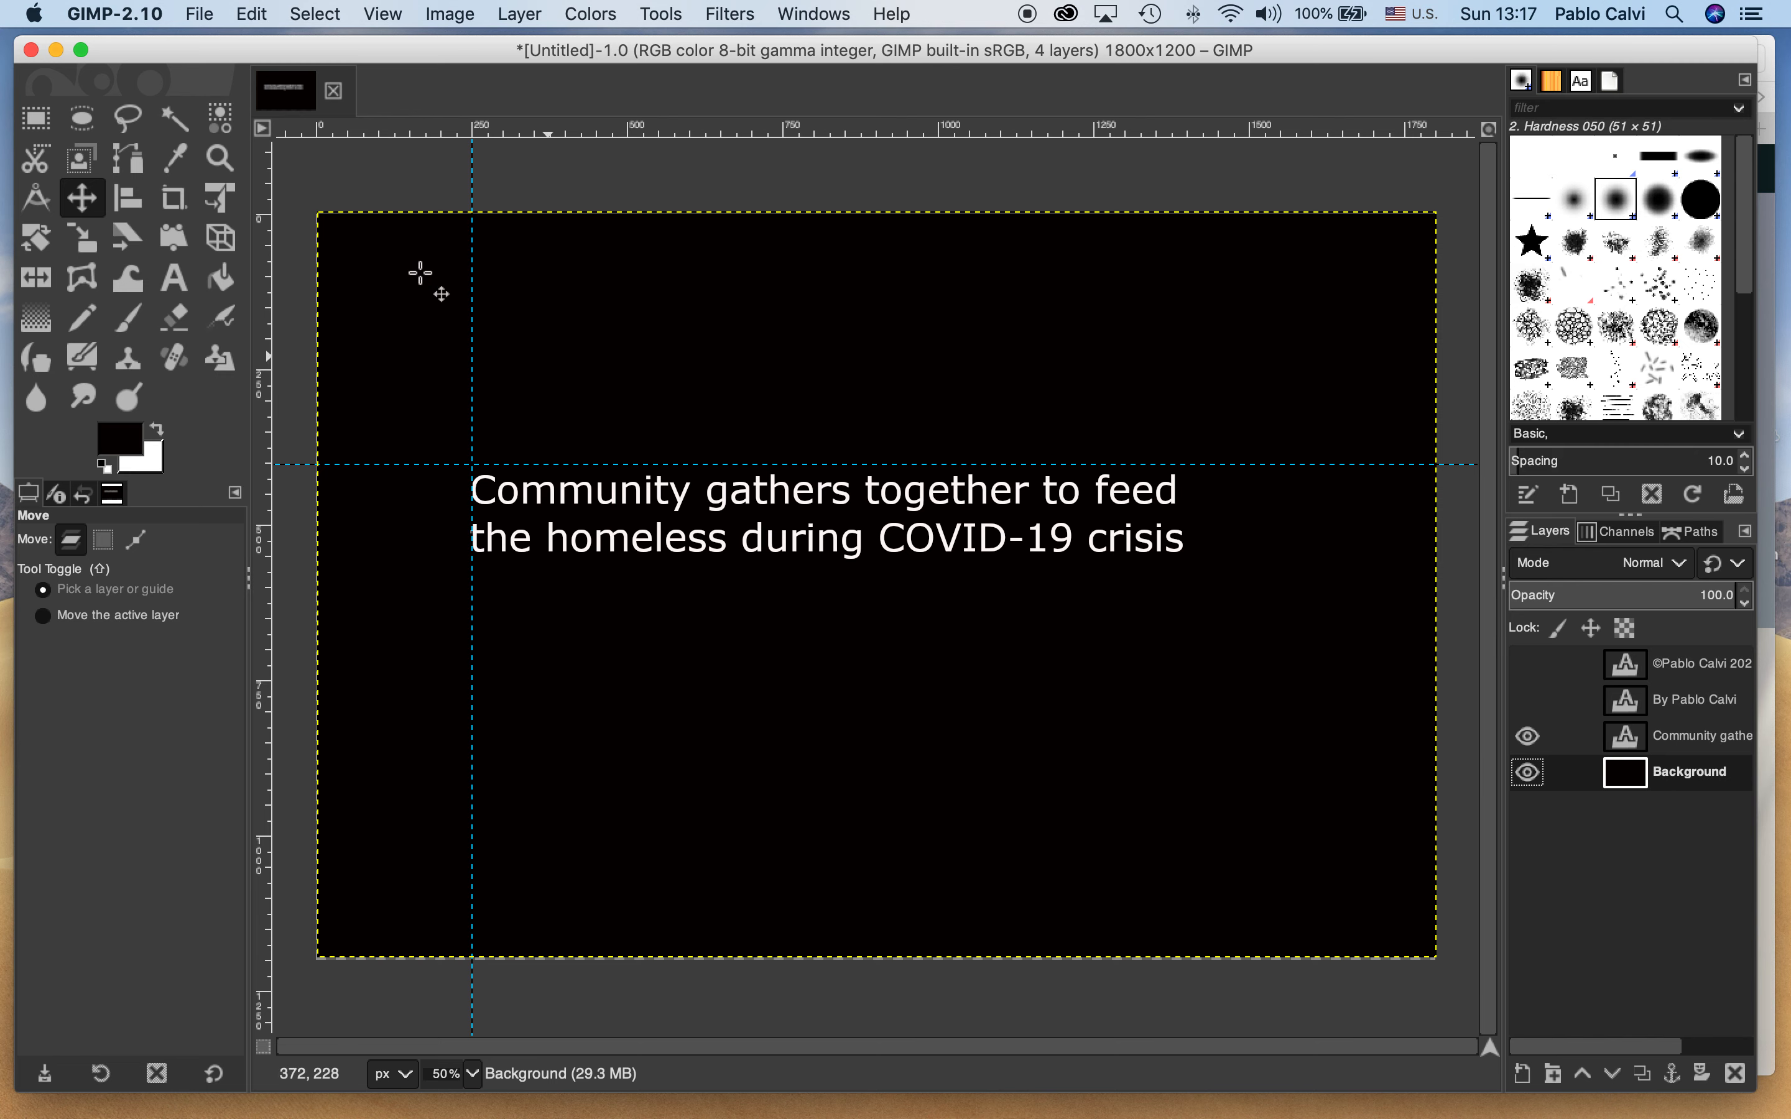
# Set up an image export to the GIMP Test folder on the Desktop with the file name slide1.jpg
pyautogui.click(210, 21)
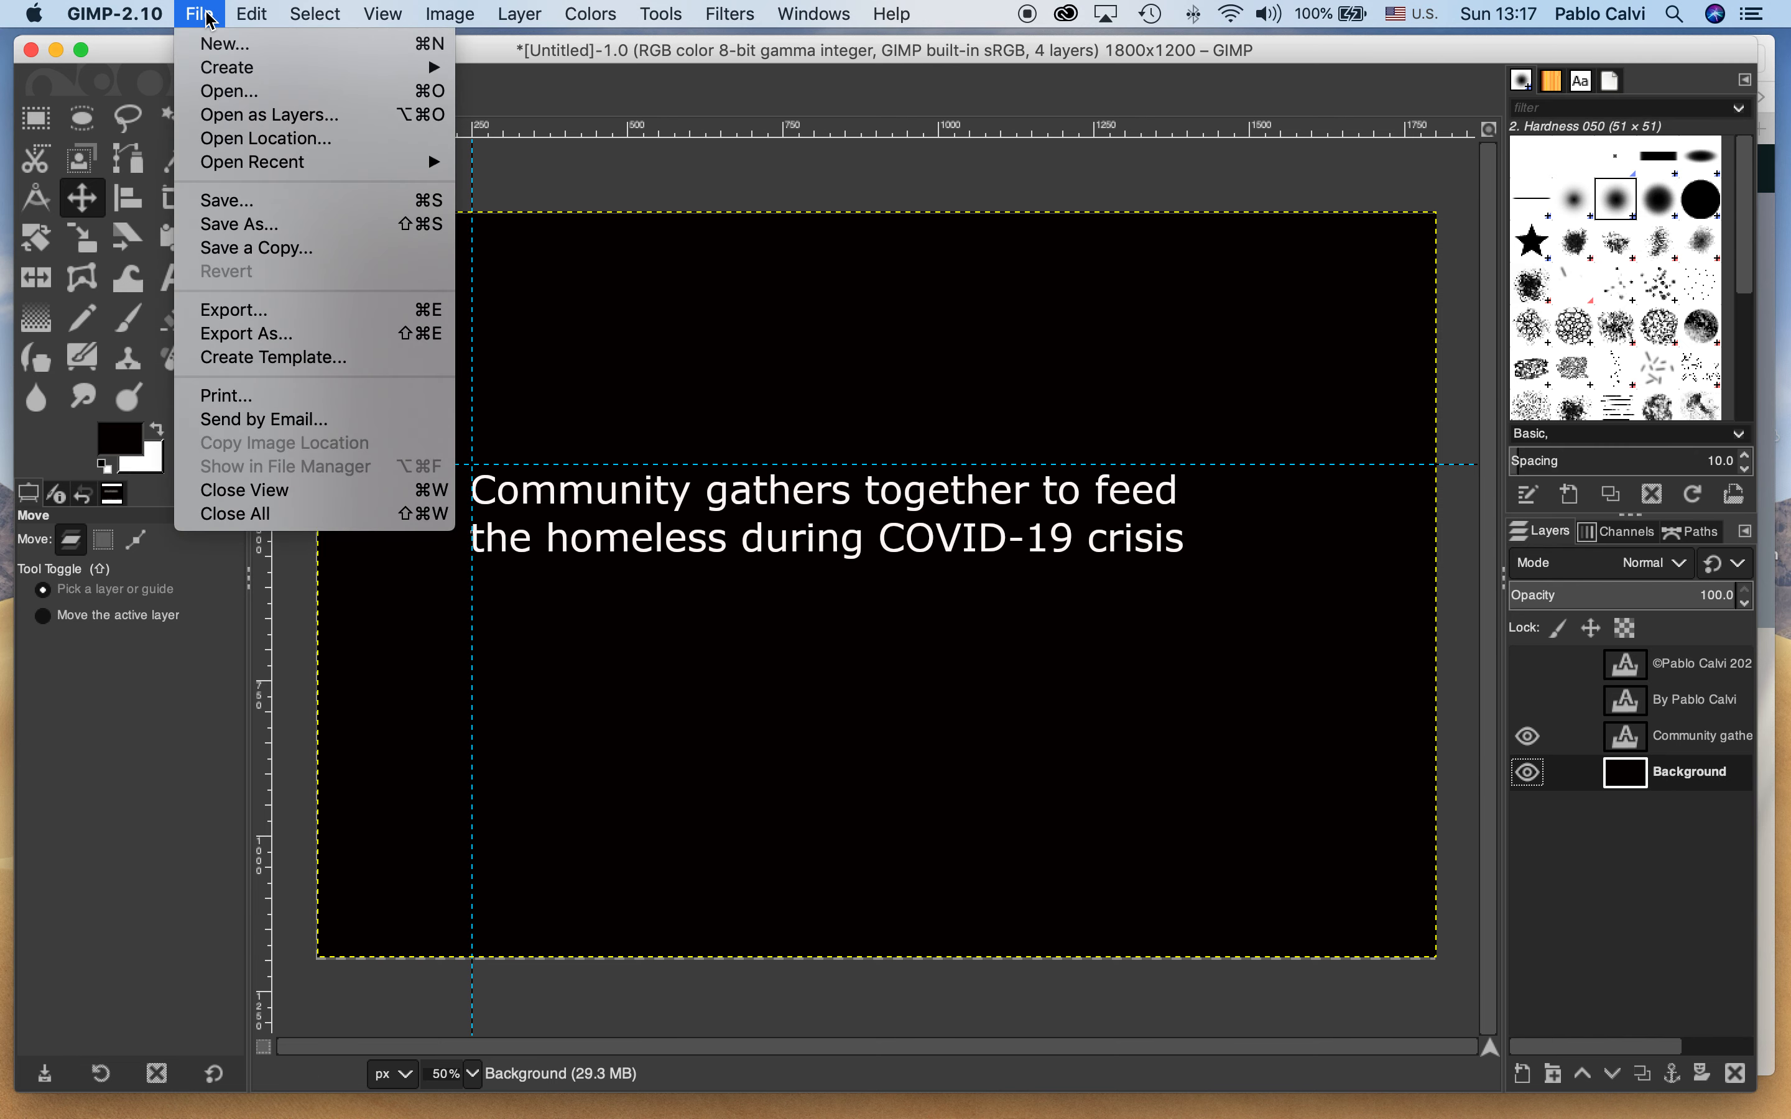
pyautogui.click(241, 337)
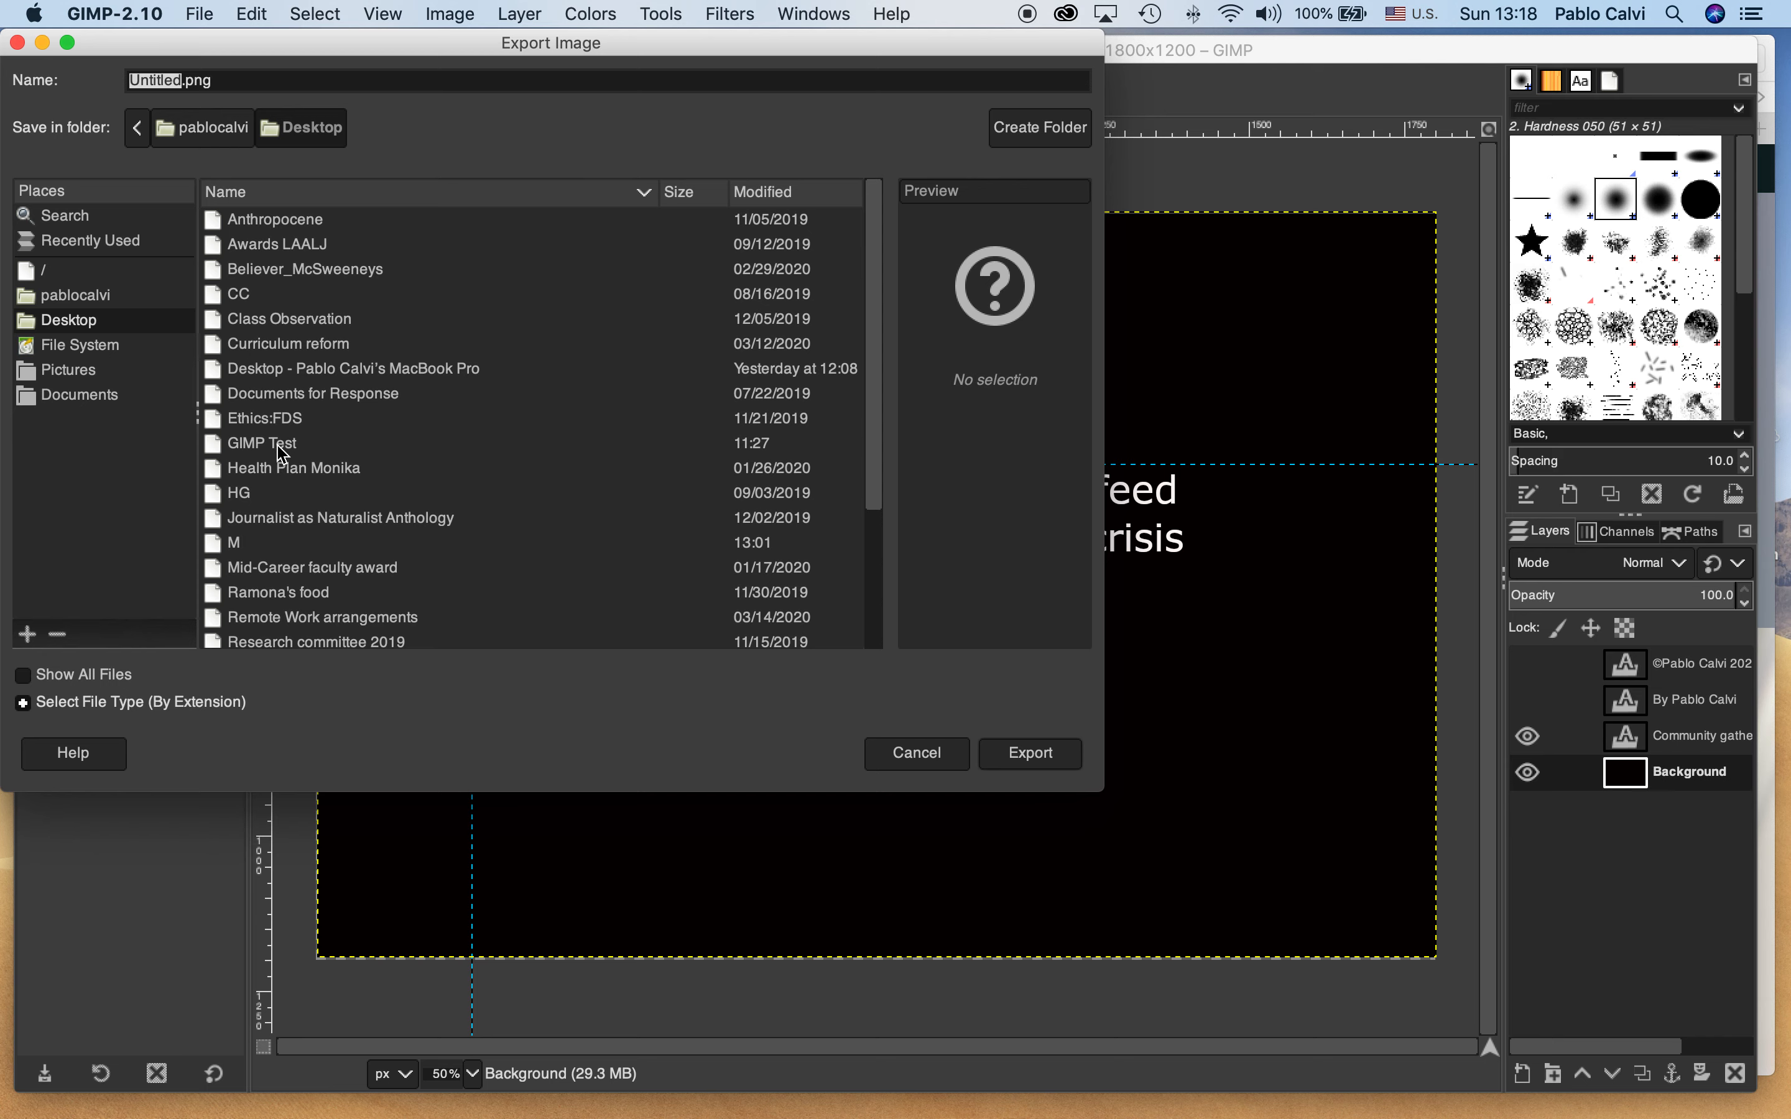
pyautogui.doubleClick(255, 444)
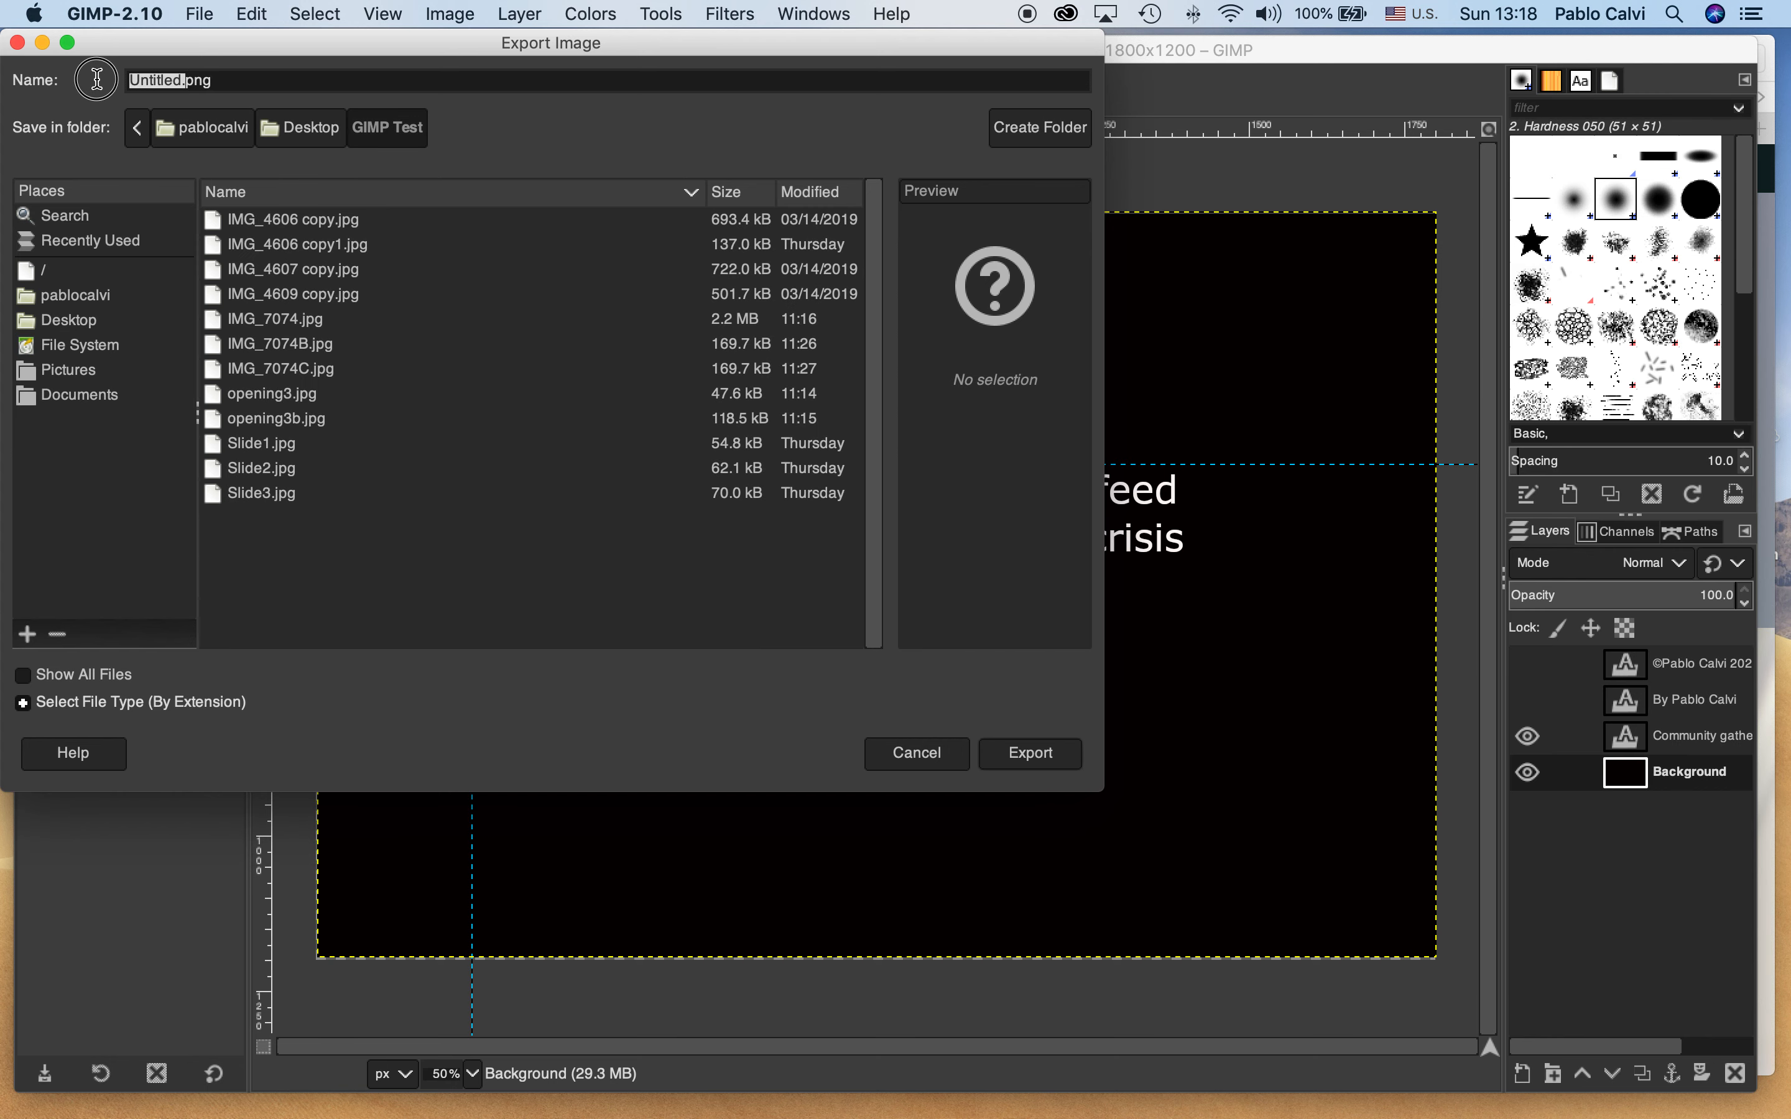
pyautogui.click(137, 87)
pyautogui.moveTo(137, 85); pyautogui.dragTo(178, 82)
pyautogui.write('slide')
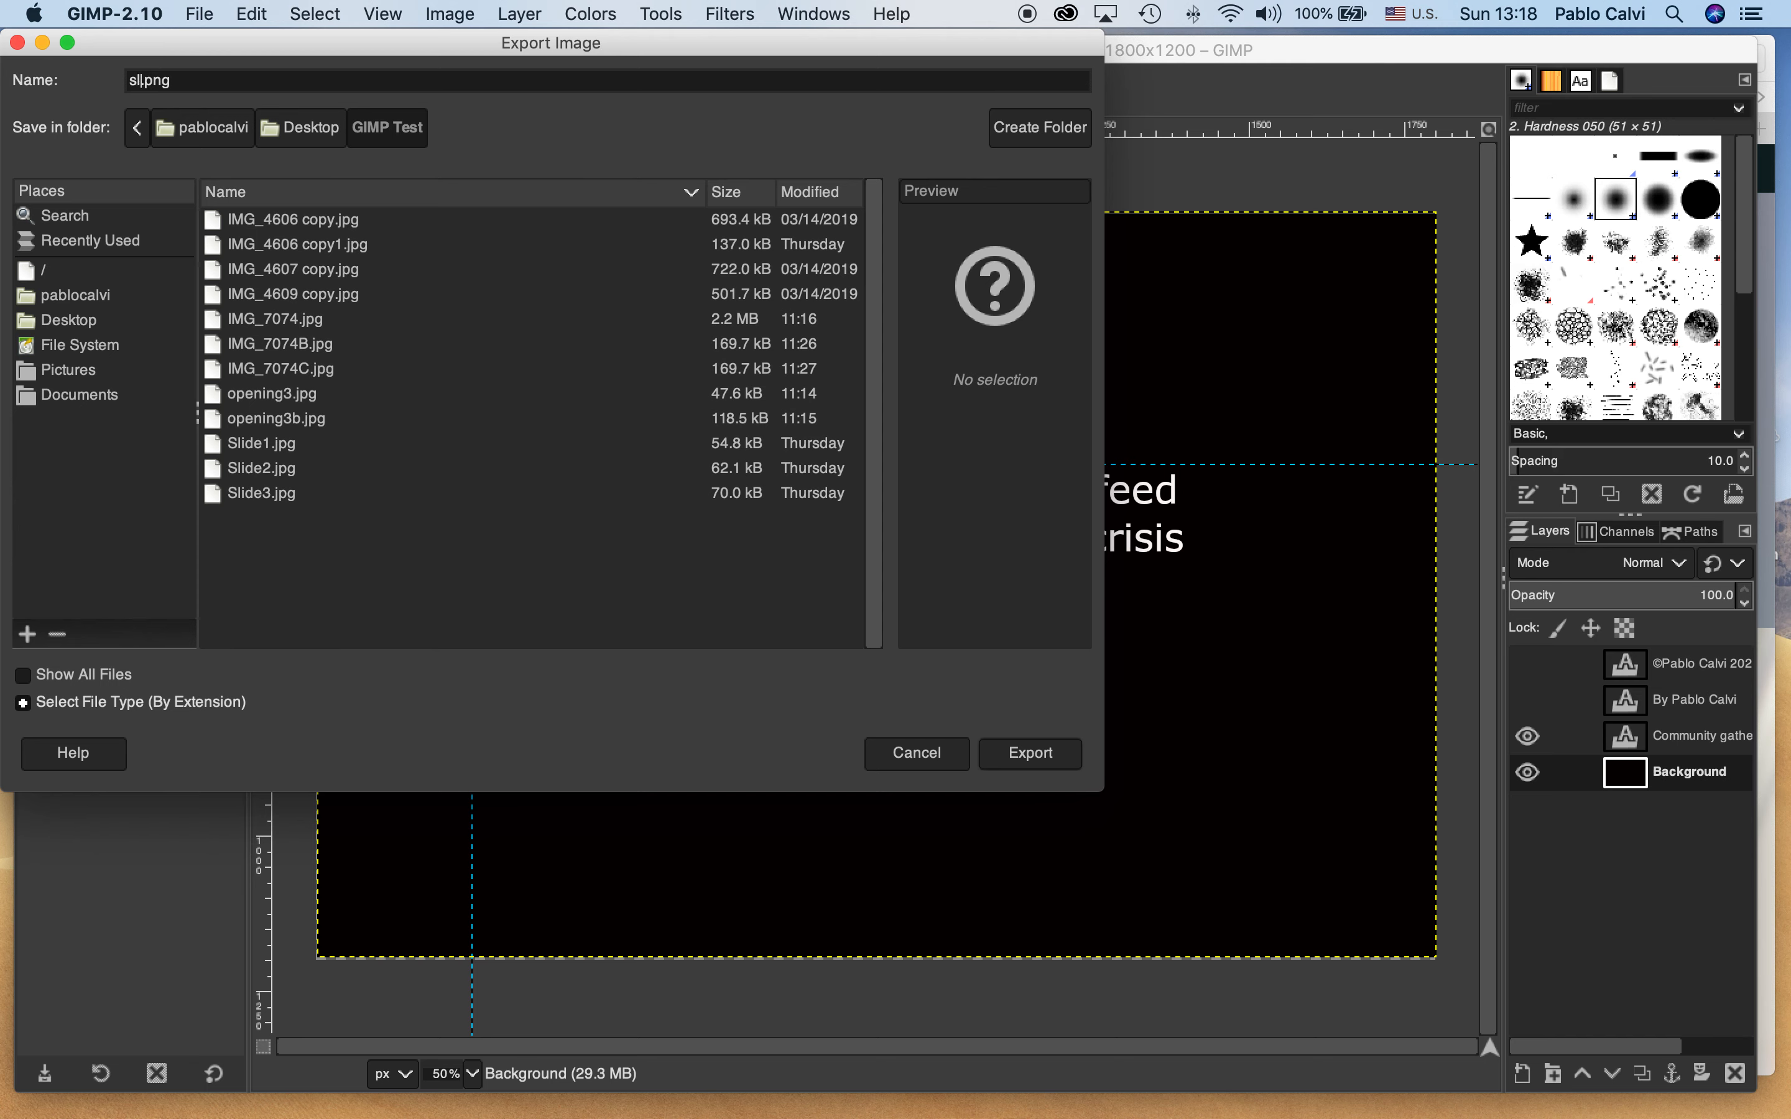
pyautogui.write('1.')
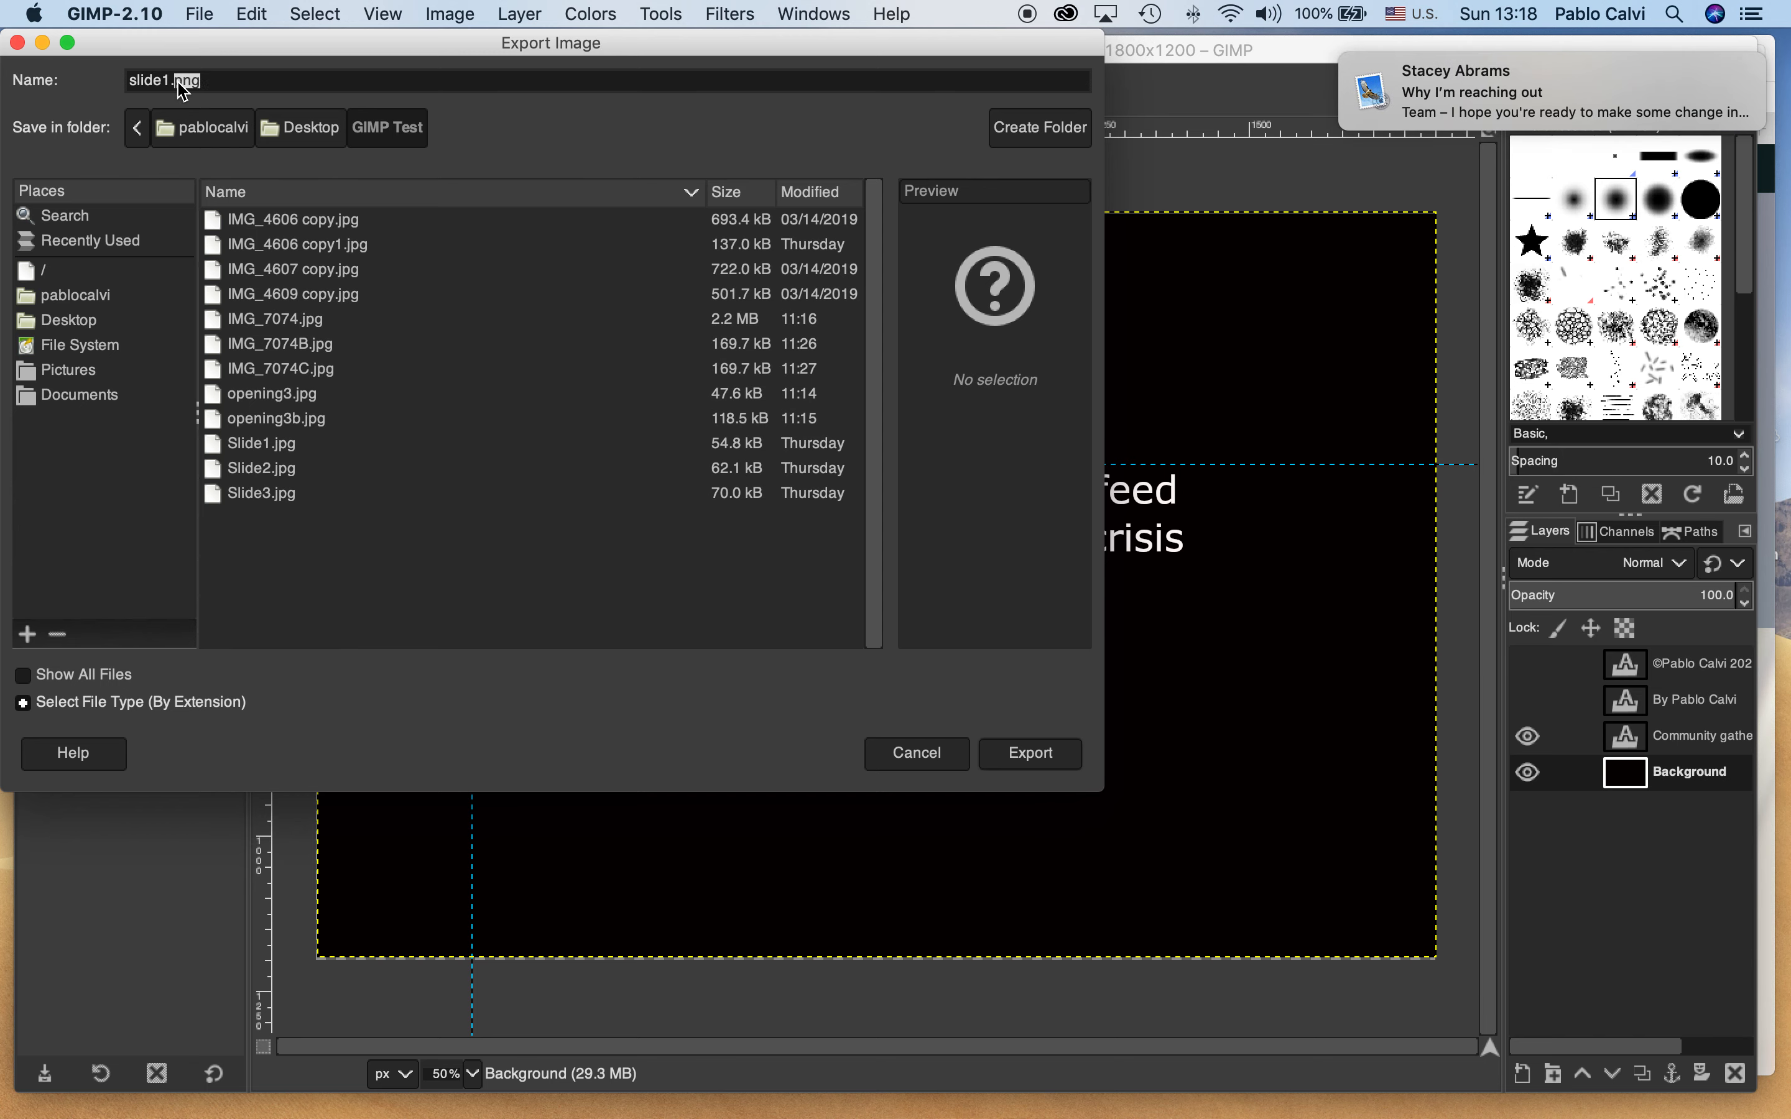
pyautogui.write('jp')
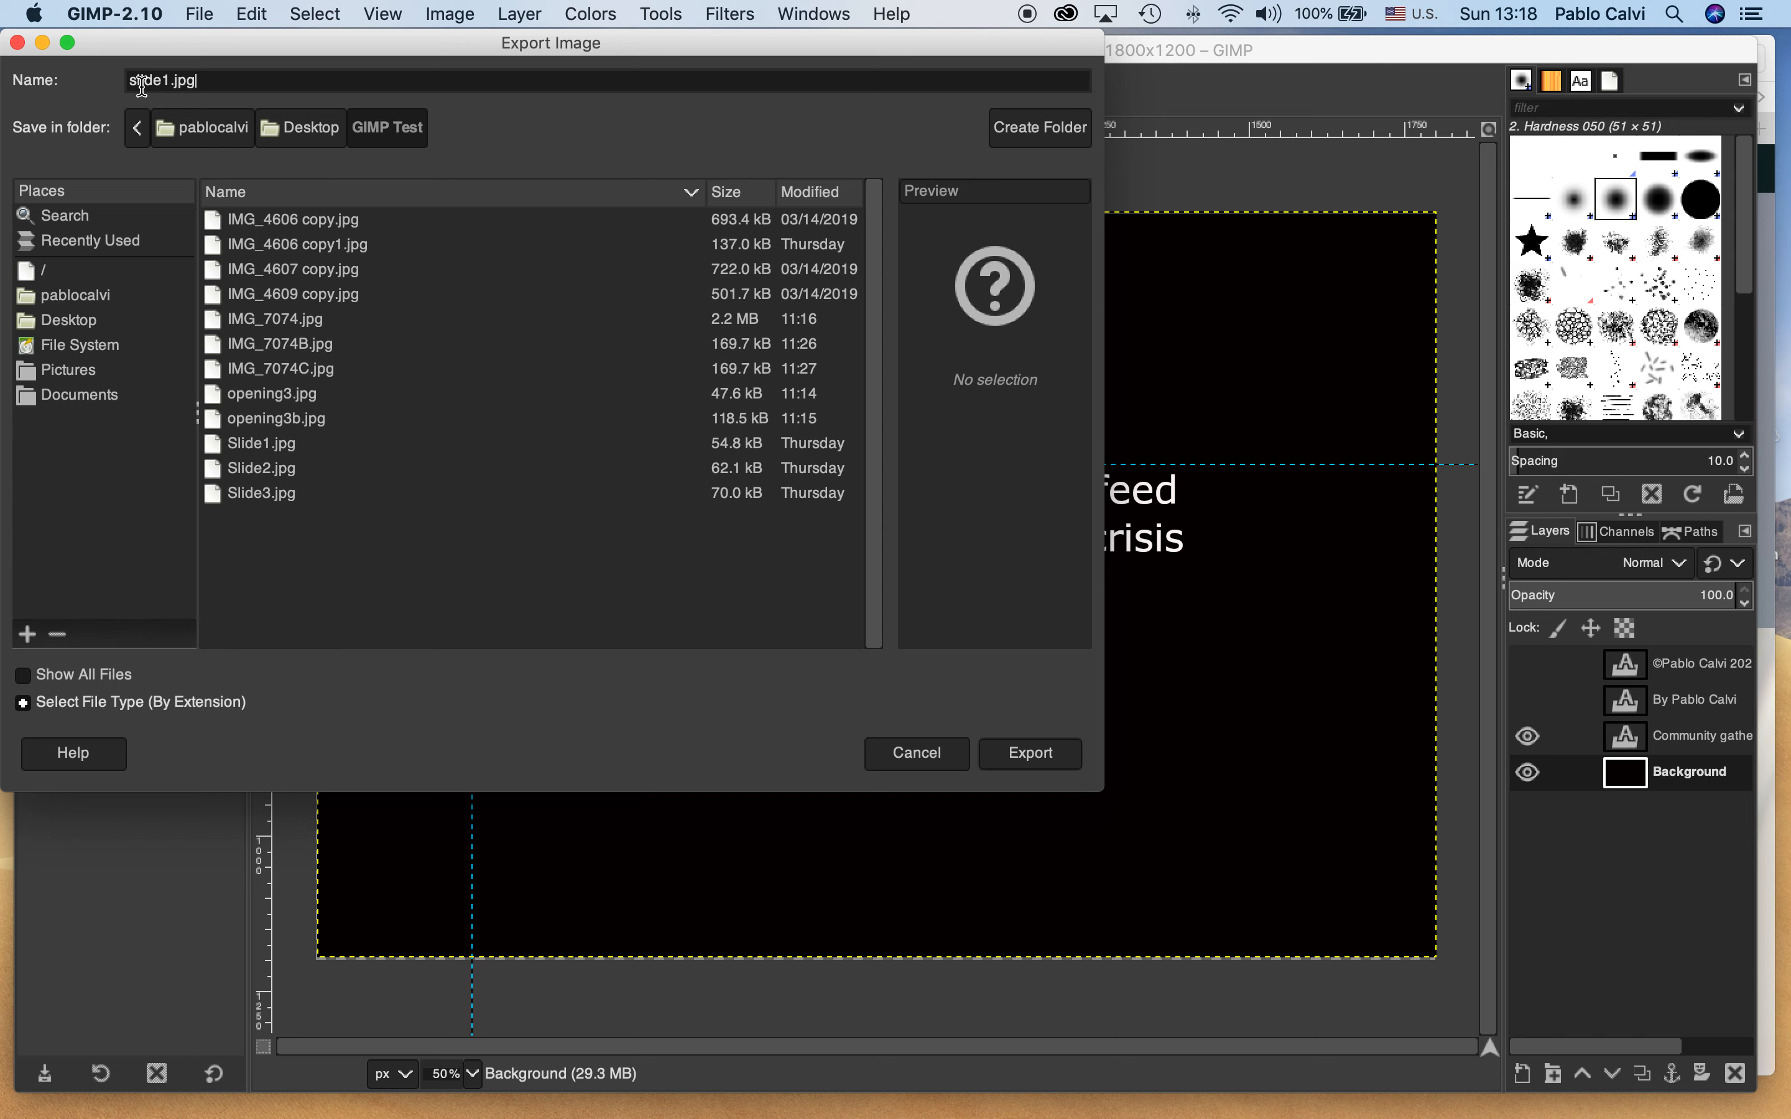
# Replace the existing slide1.jpg and export the JPEG with quality 70
pyautogui.click(1035, 770)
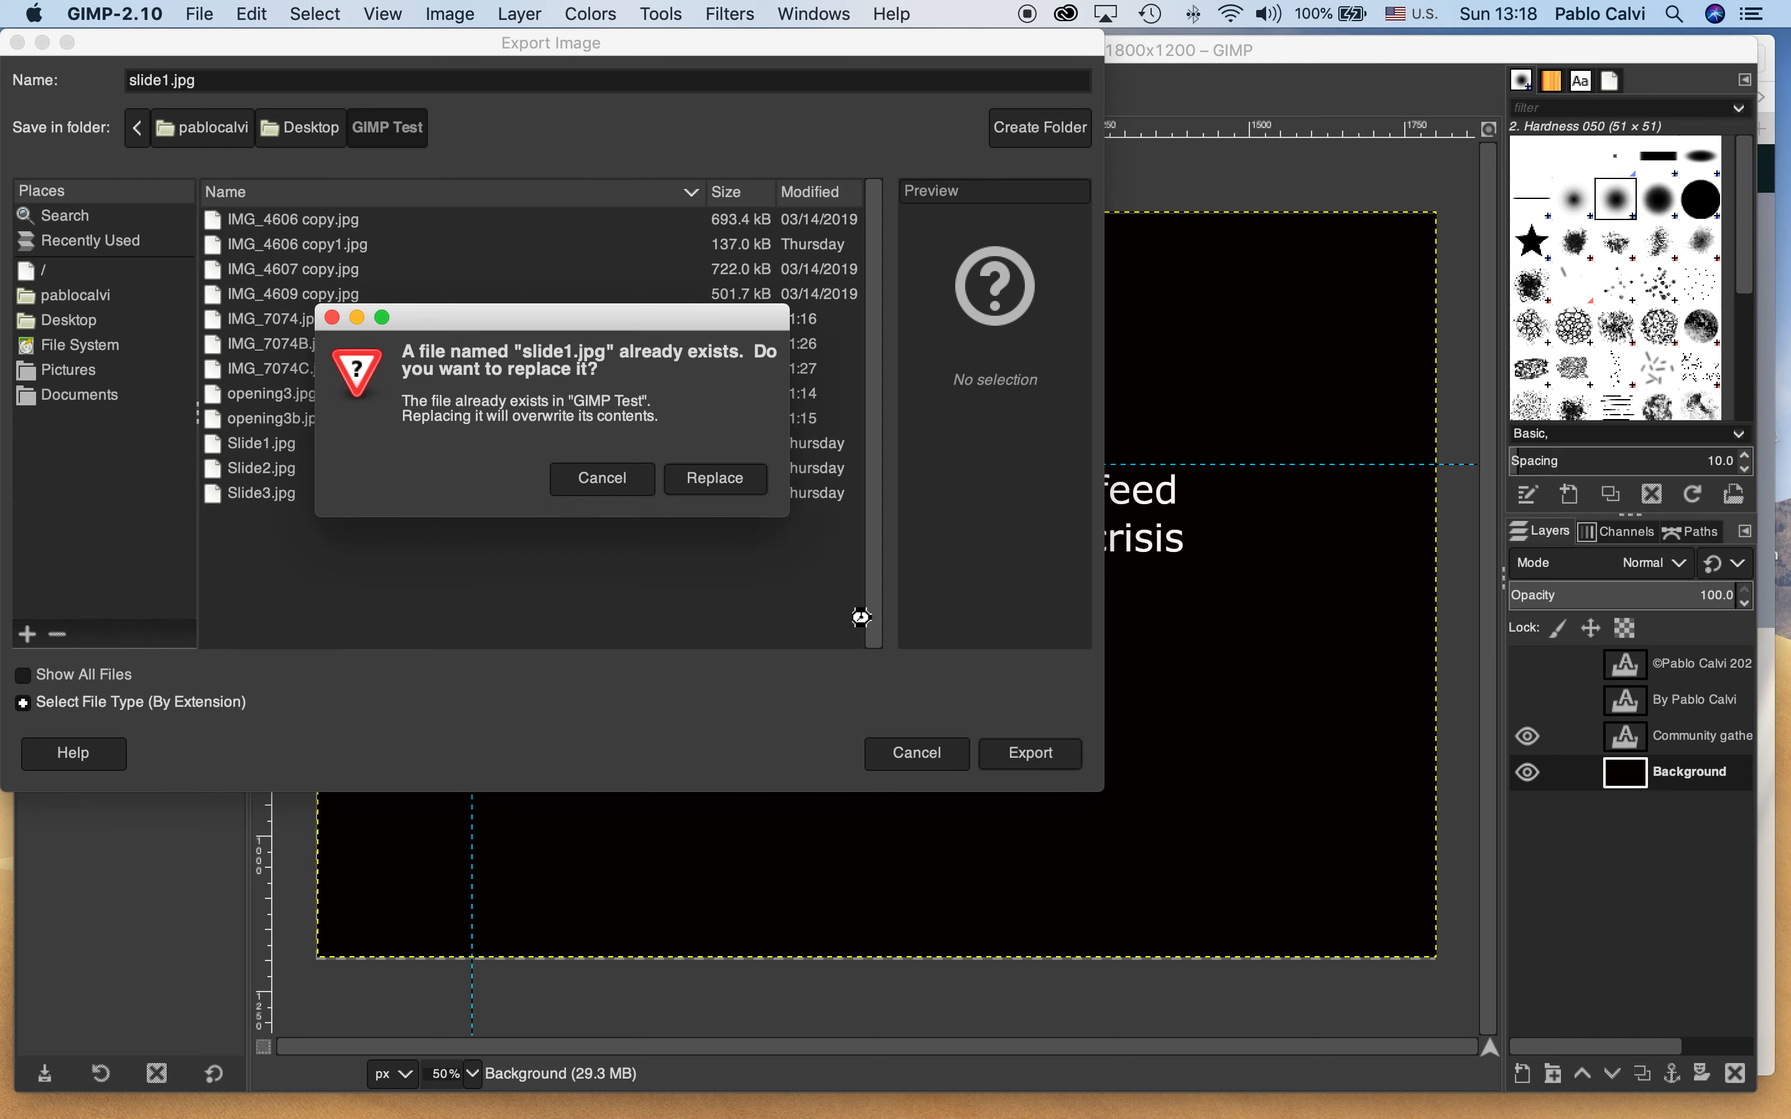
pyautogui.click(714, 478)
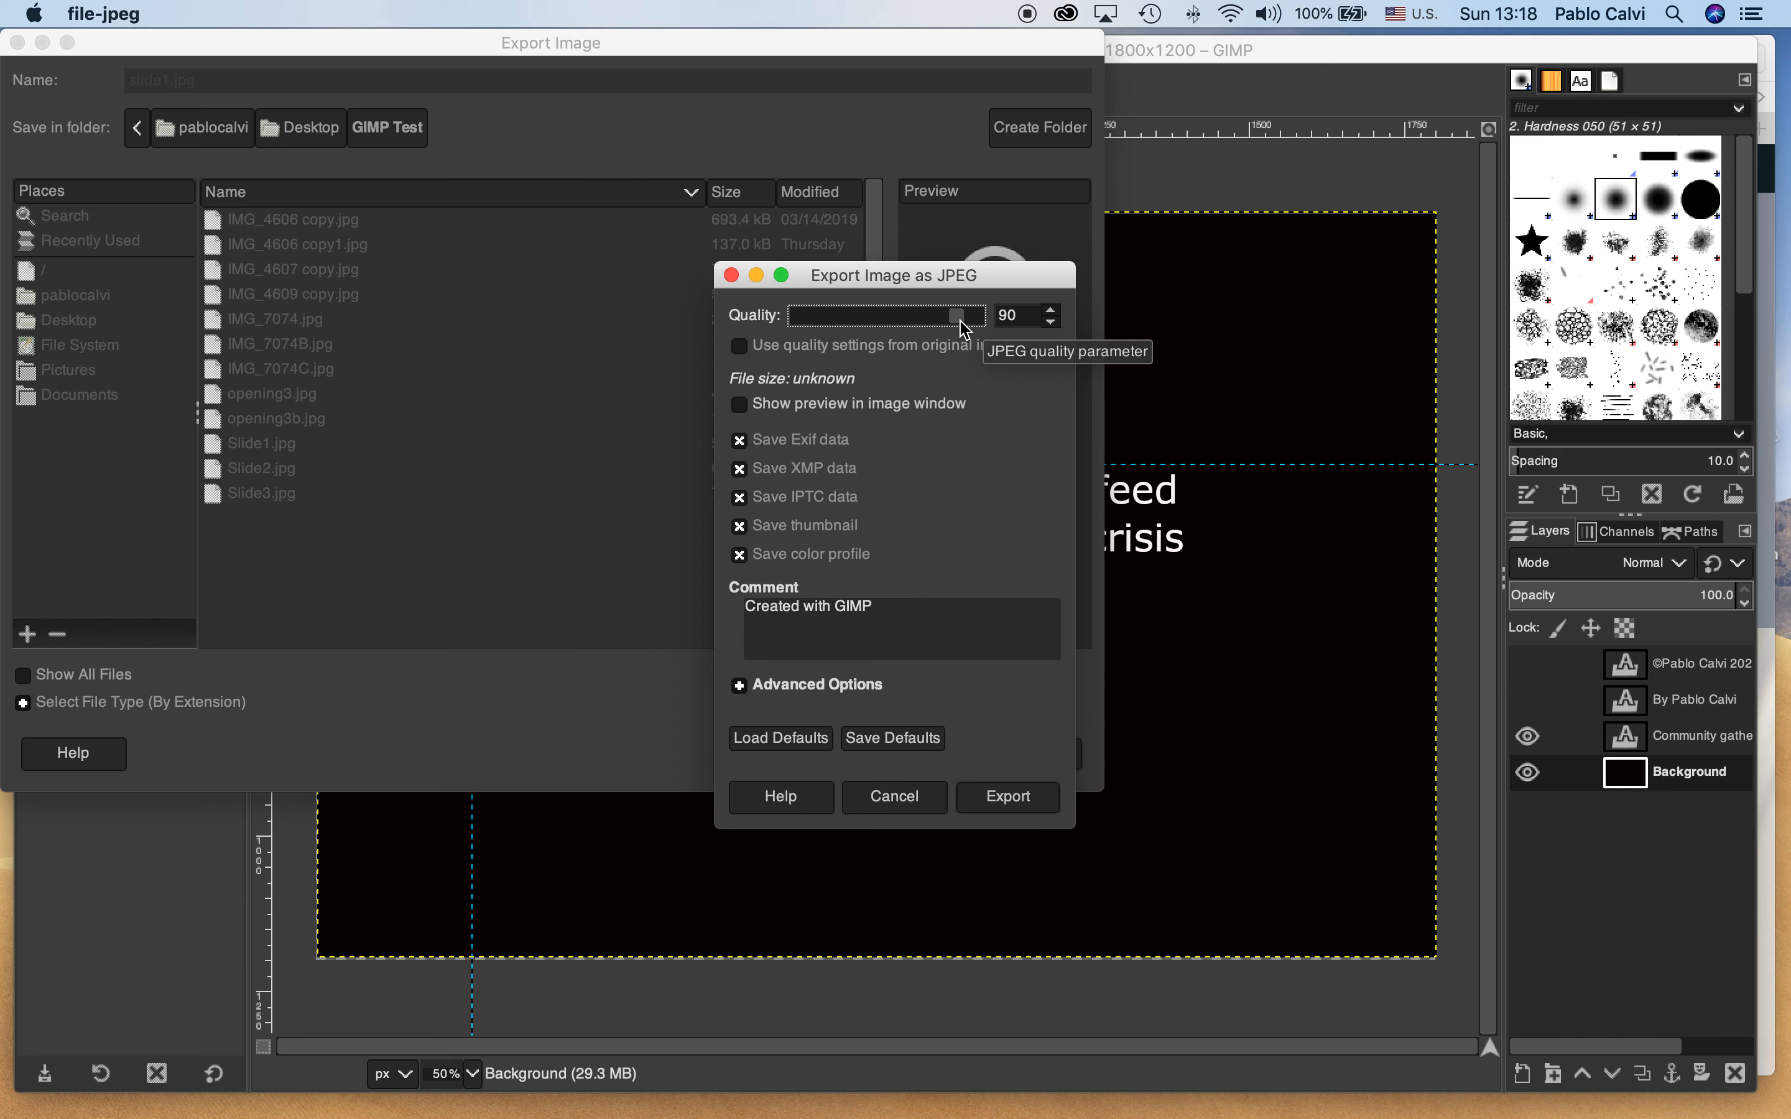
pyautogui.moveTo(961, 322); pyautogui.dragTo(926, 324)
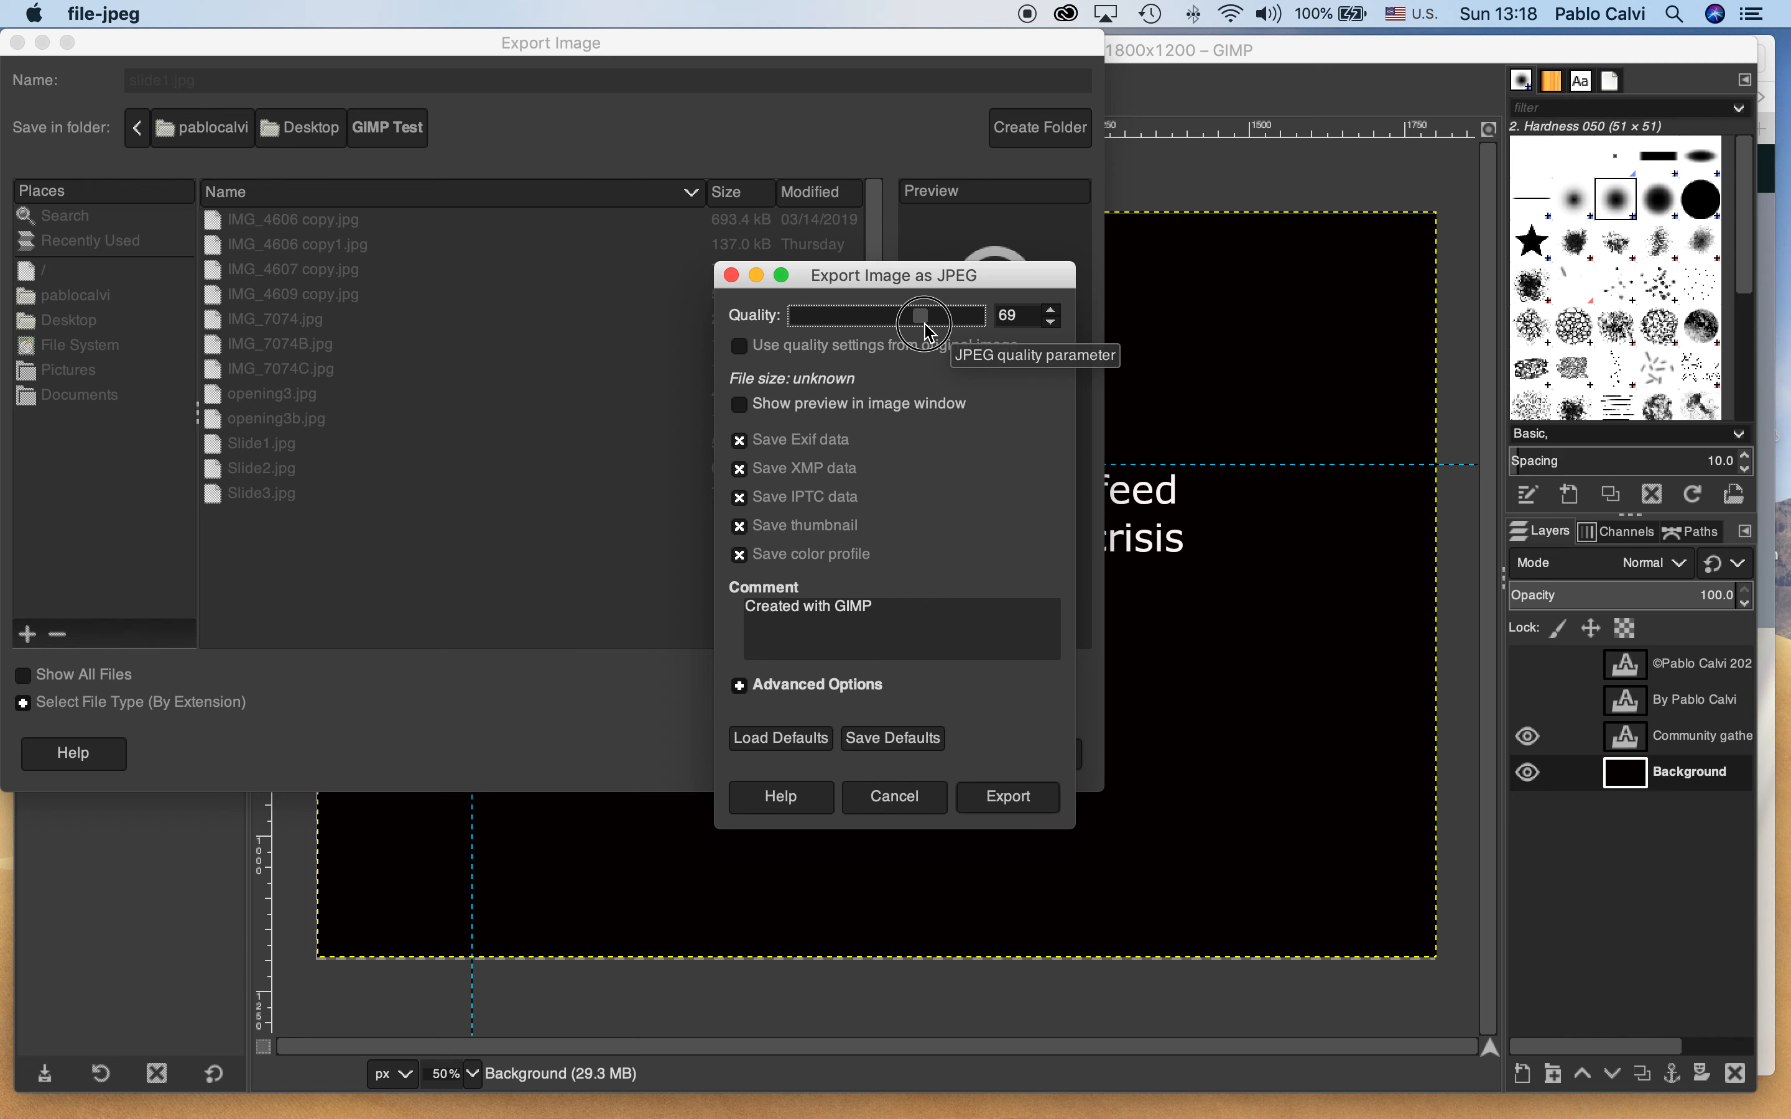
pyautogui.moveTo(927, 326); pyautogui.dragTo(928, 325)
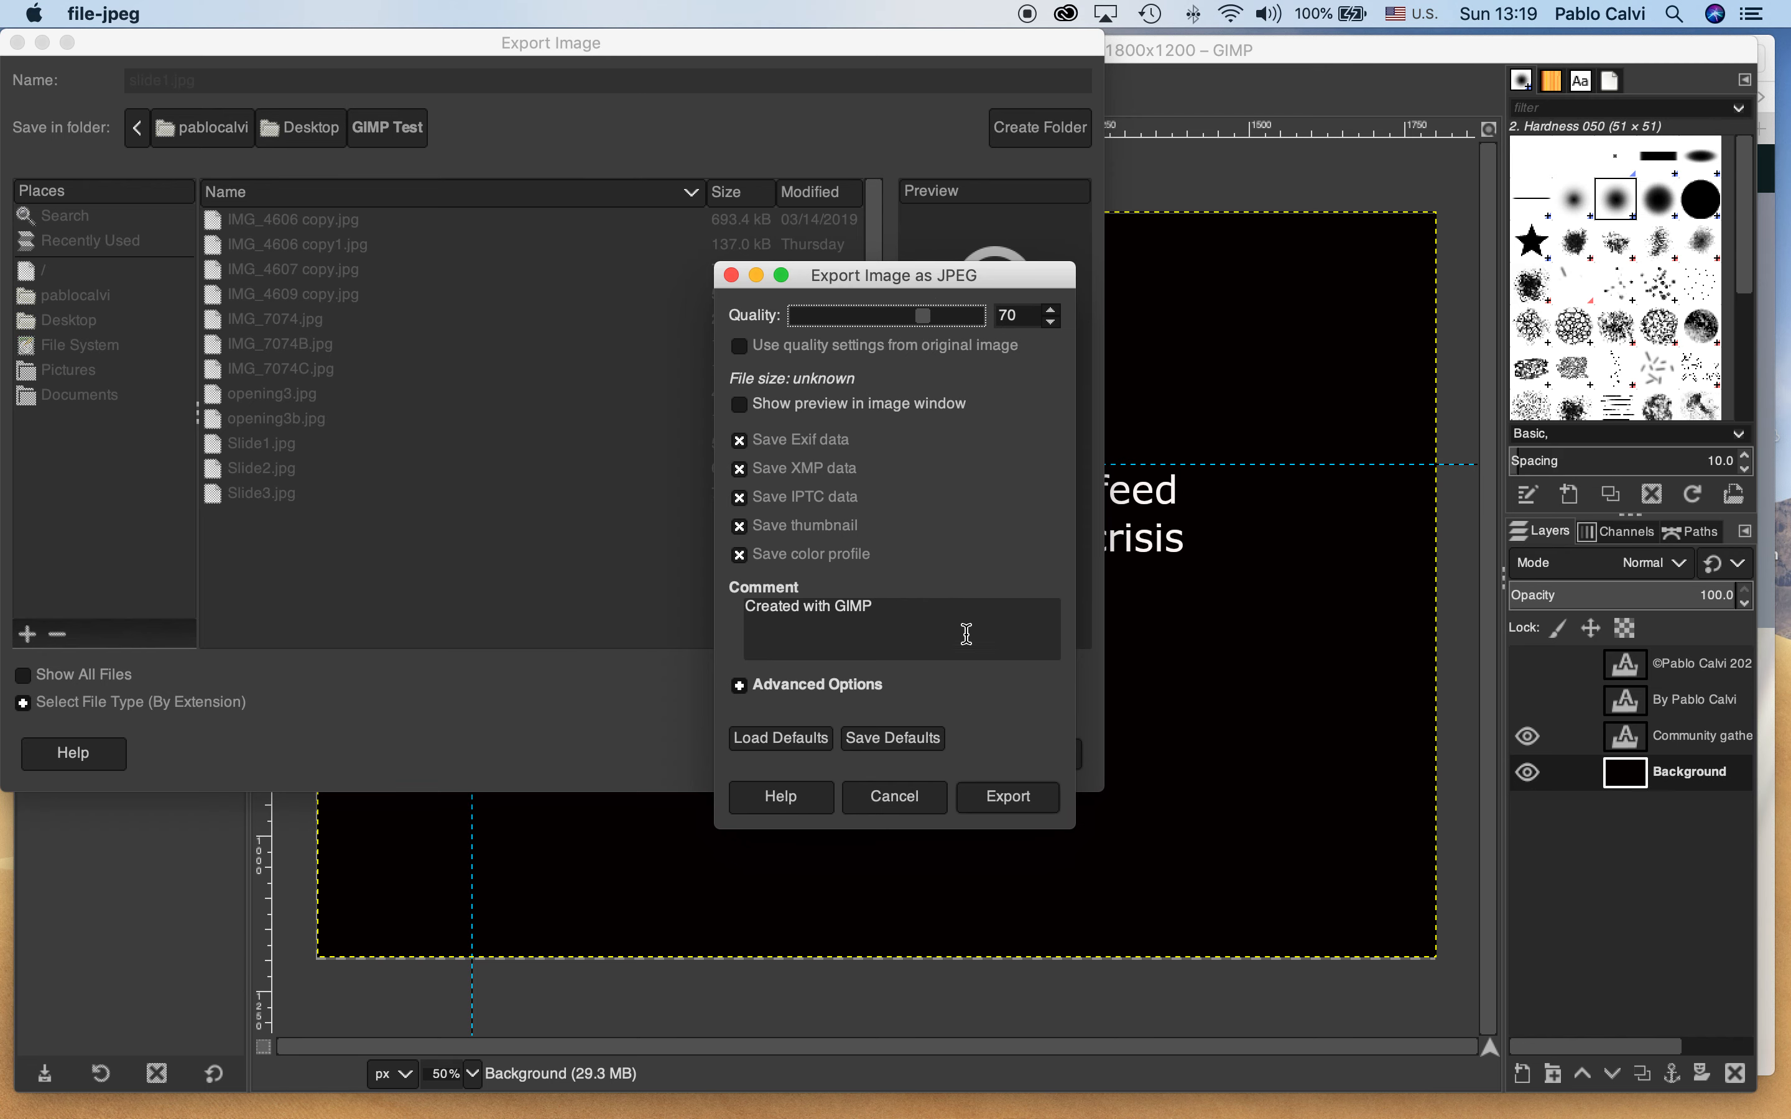
pyautogui.click(1009, 798)
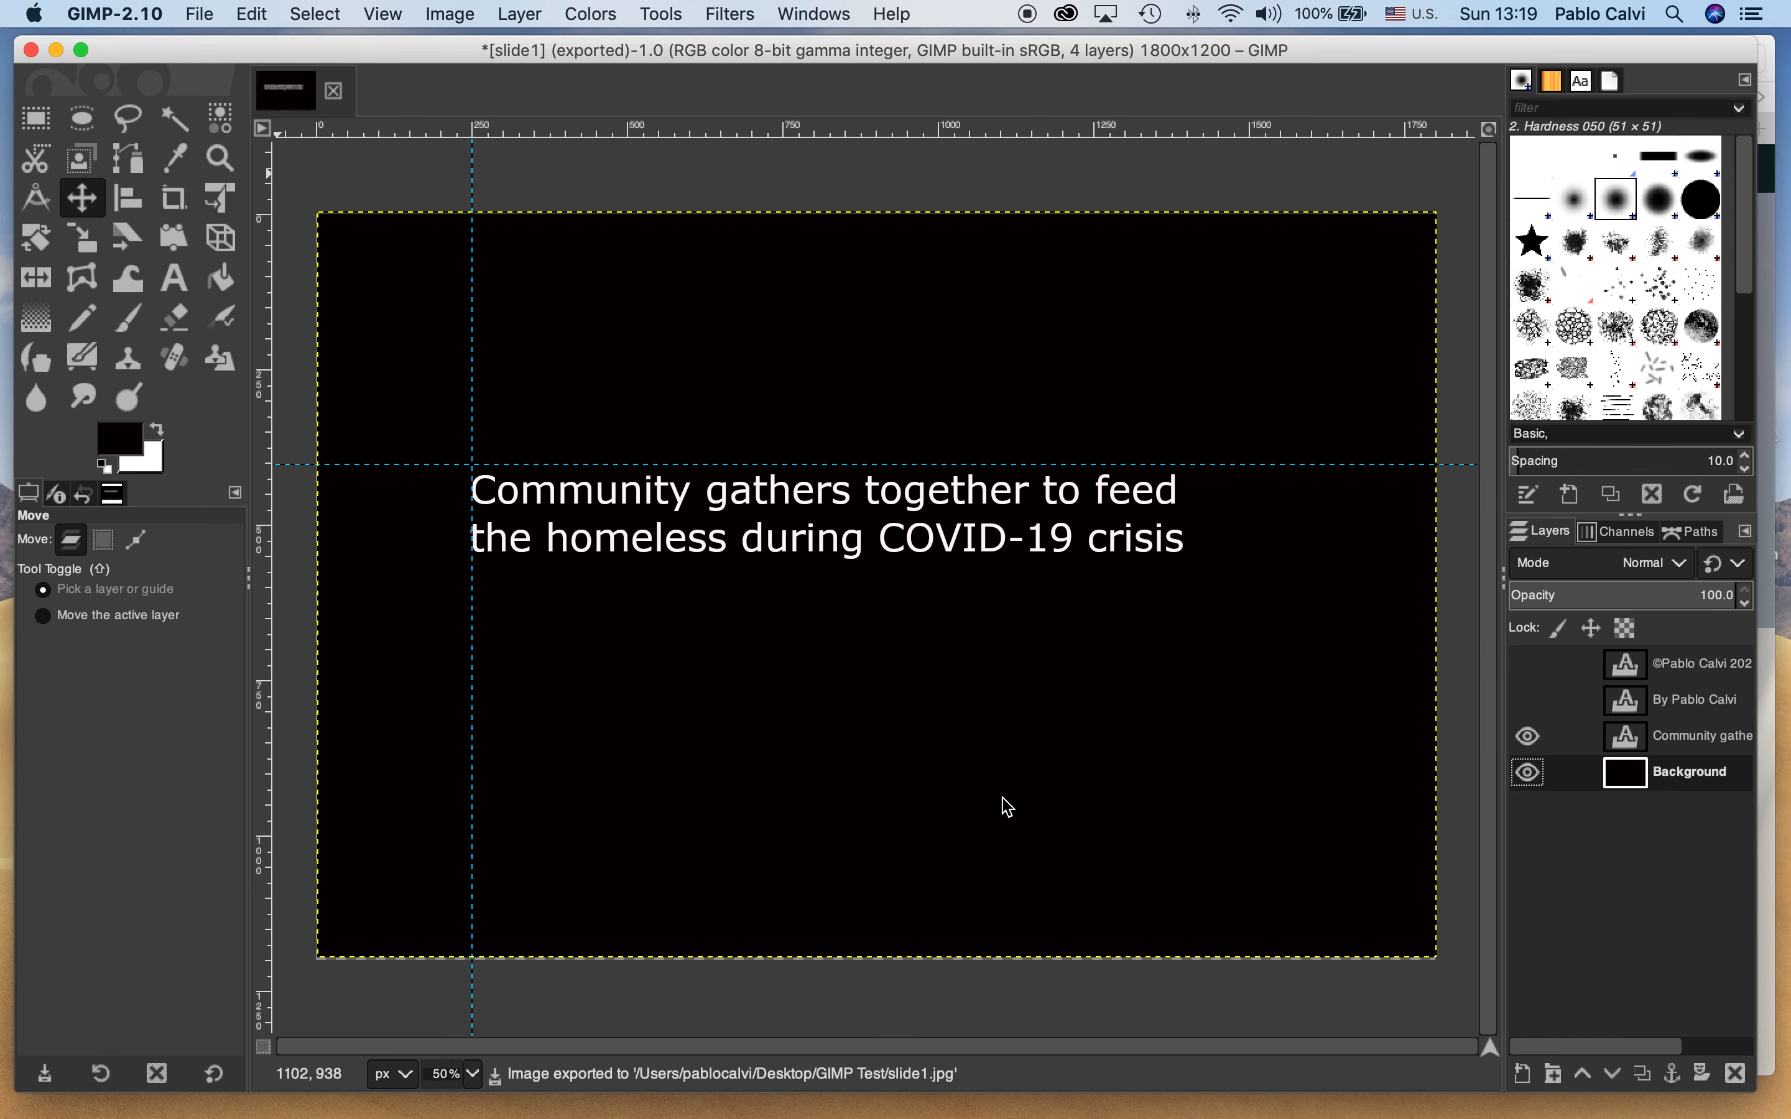
# Show the byline layer again and export the slide as slide2.jpg in GIMP Test, replacing the existing file
pyautogui.click(1527, 700)
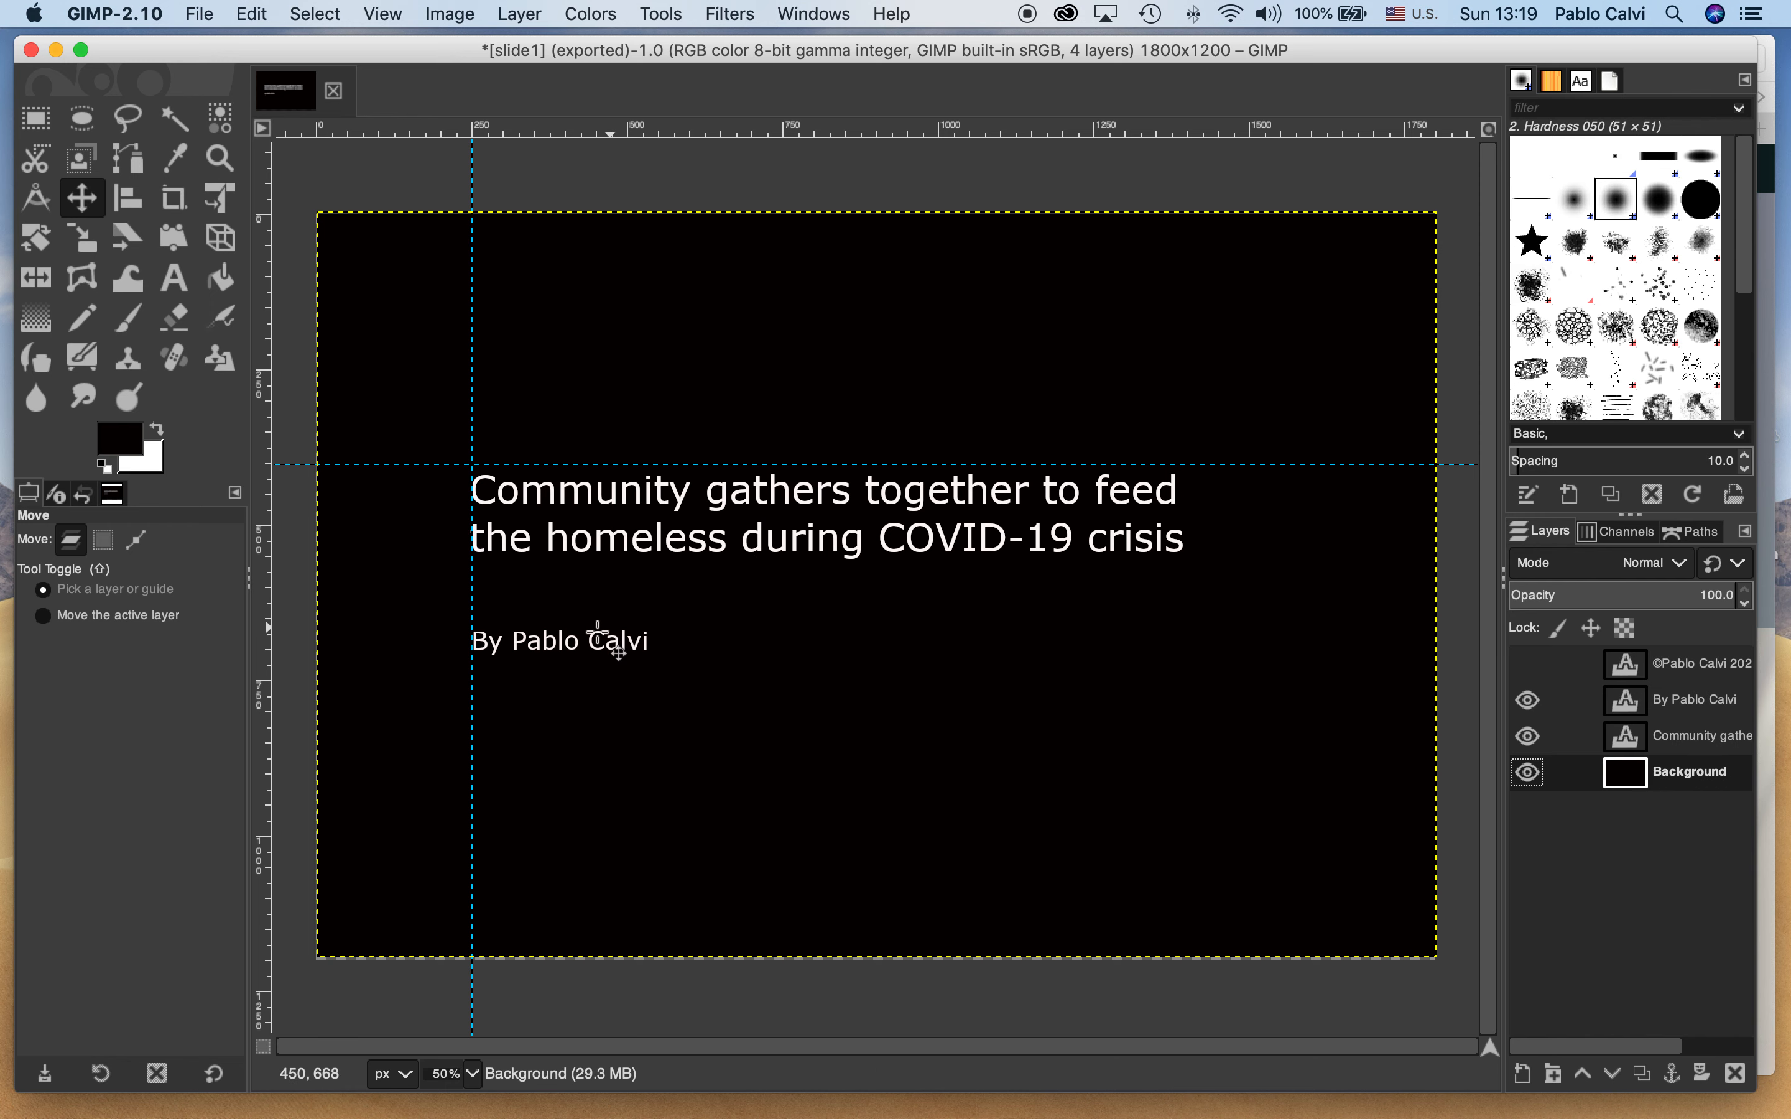
pyautogui.click(207, 13)
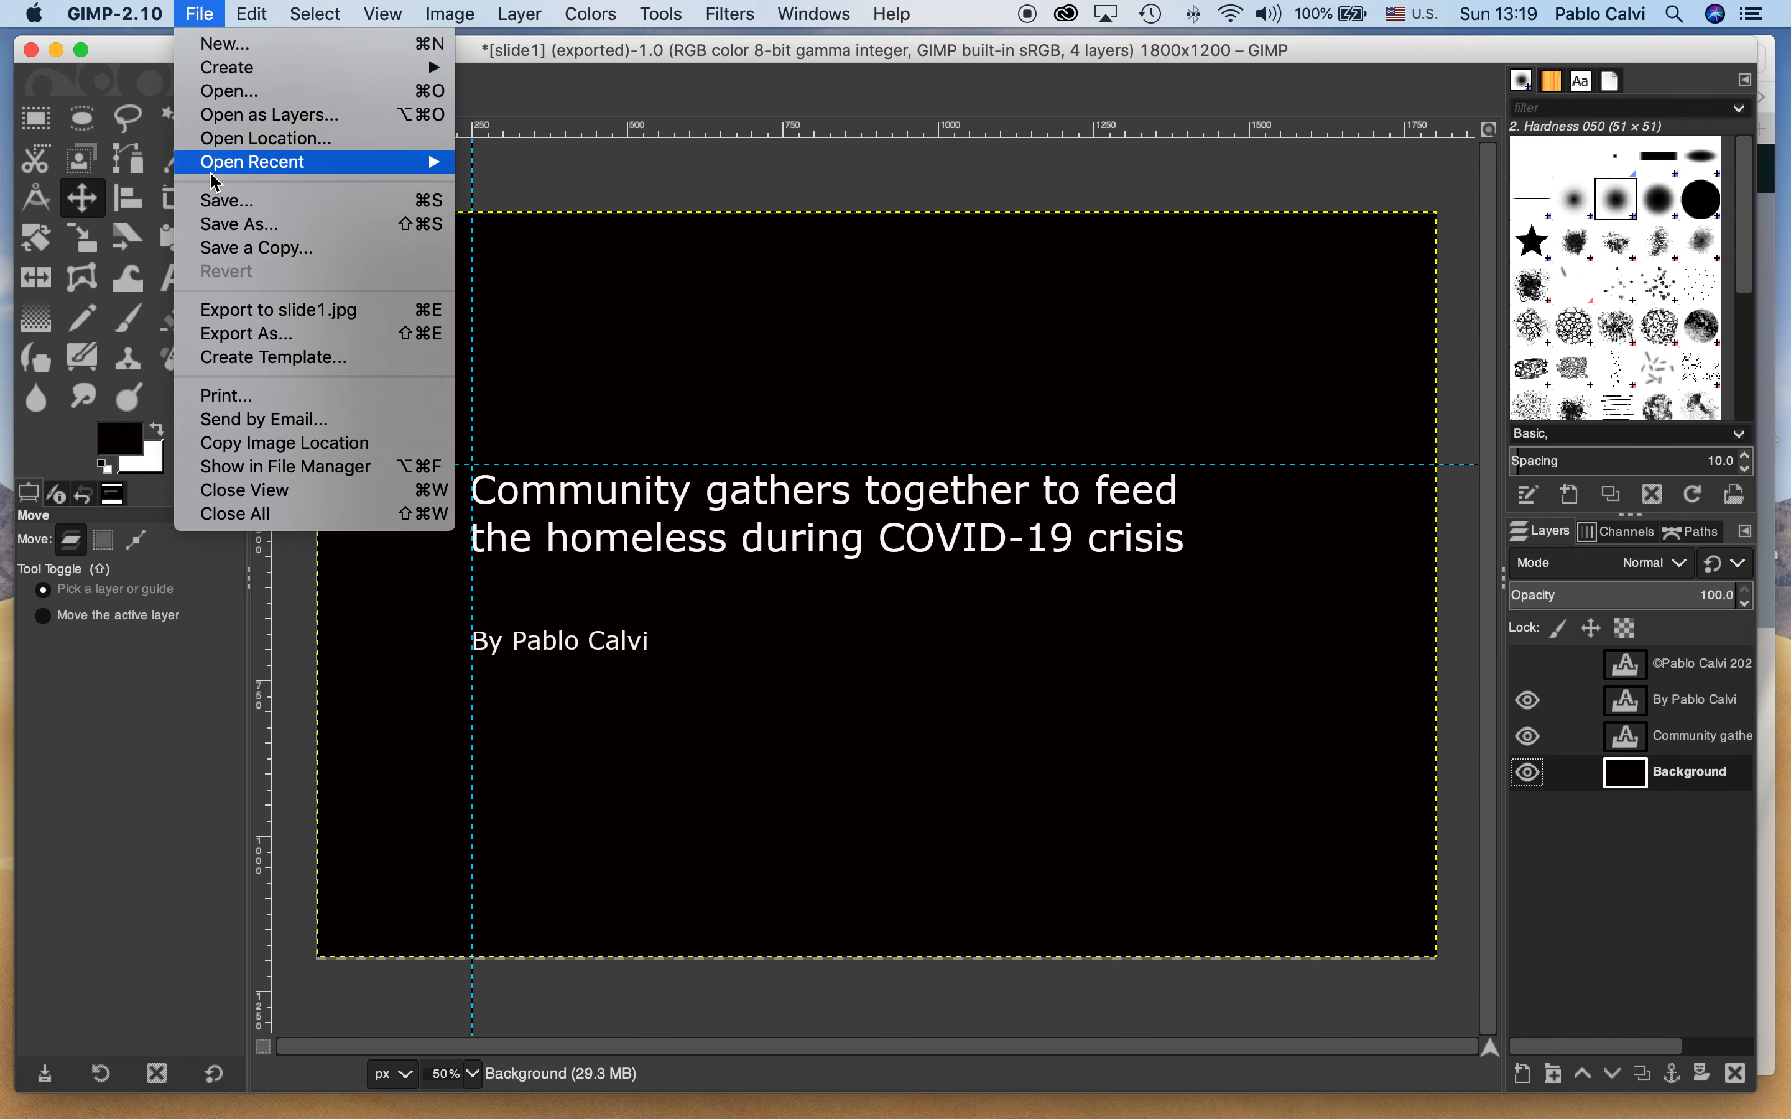
pyautogui.click(241, 335)
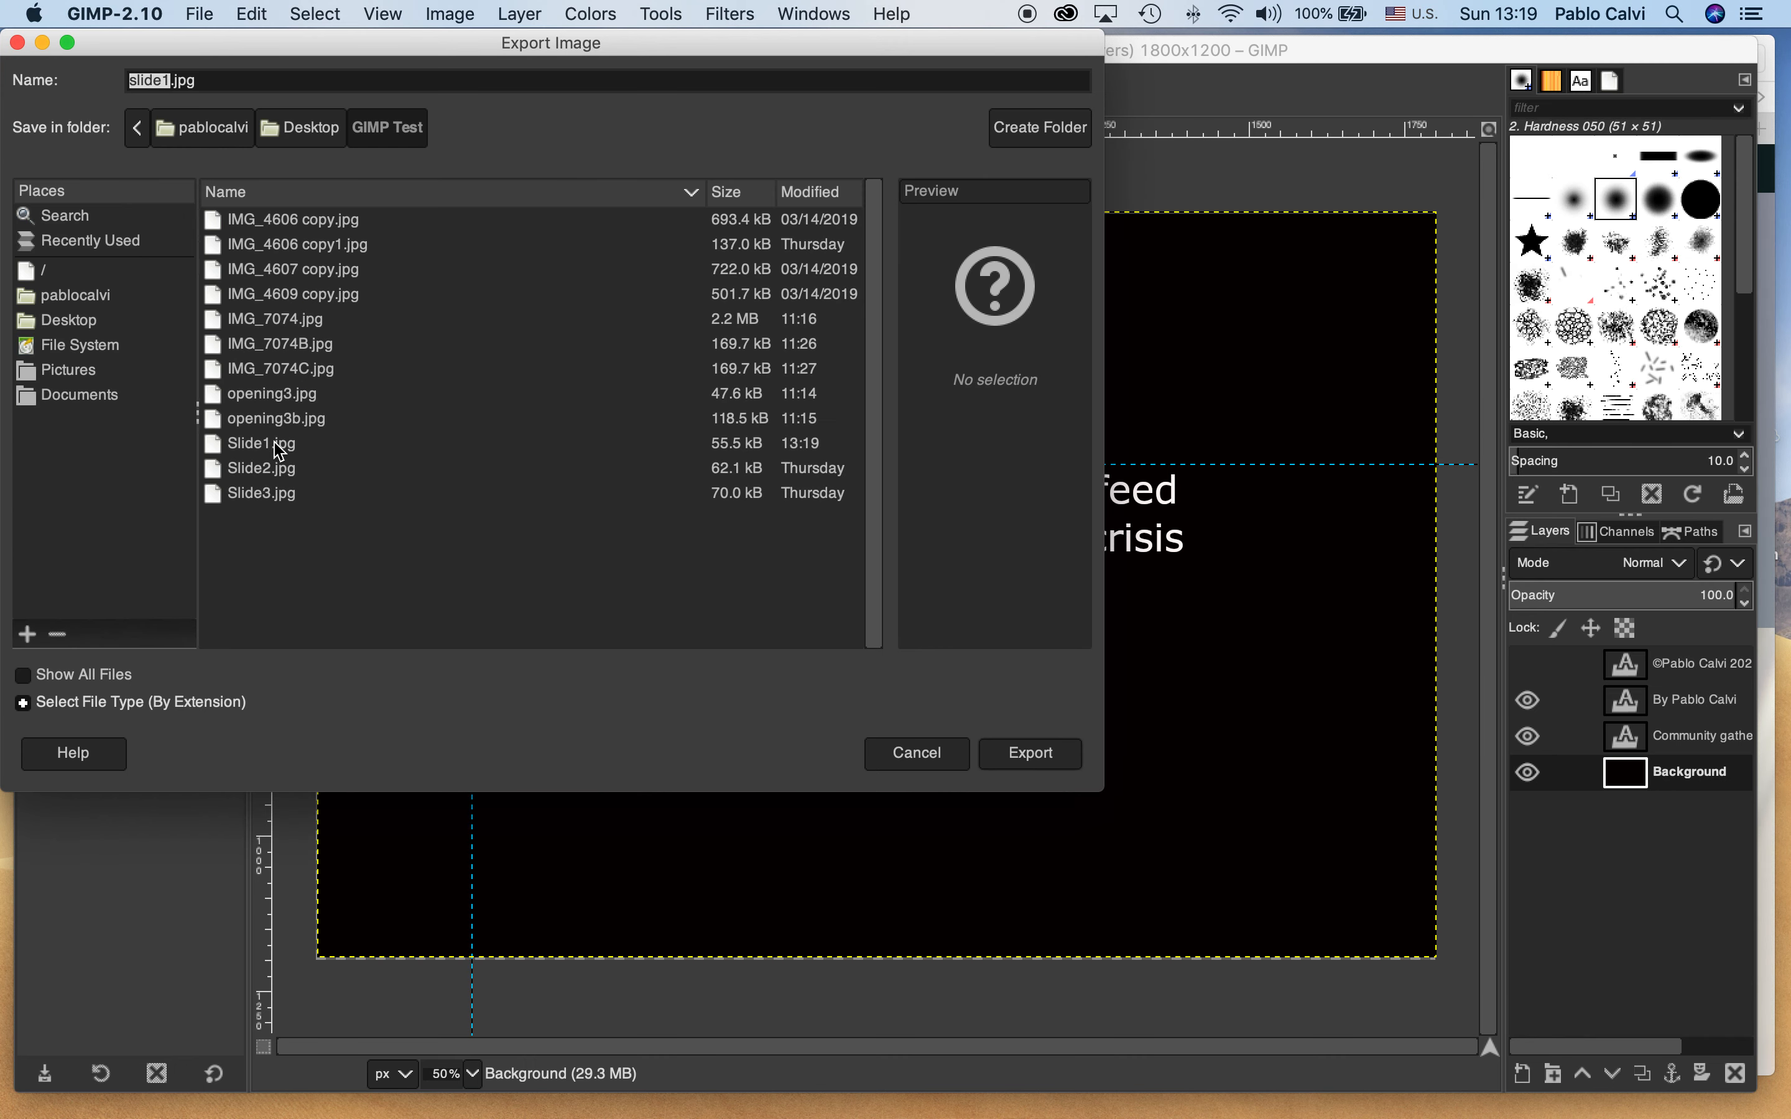
pyautogui.click(178, 85)
pyautogui.click(1018, 760)
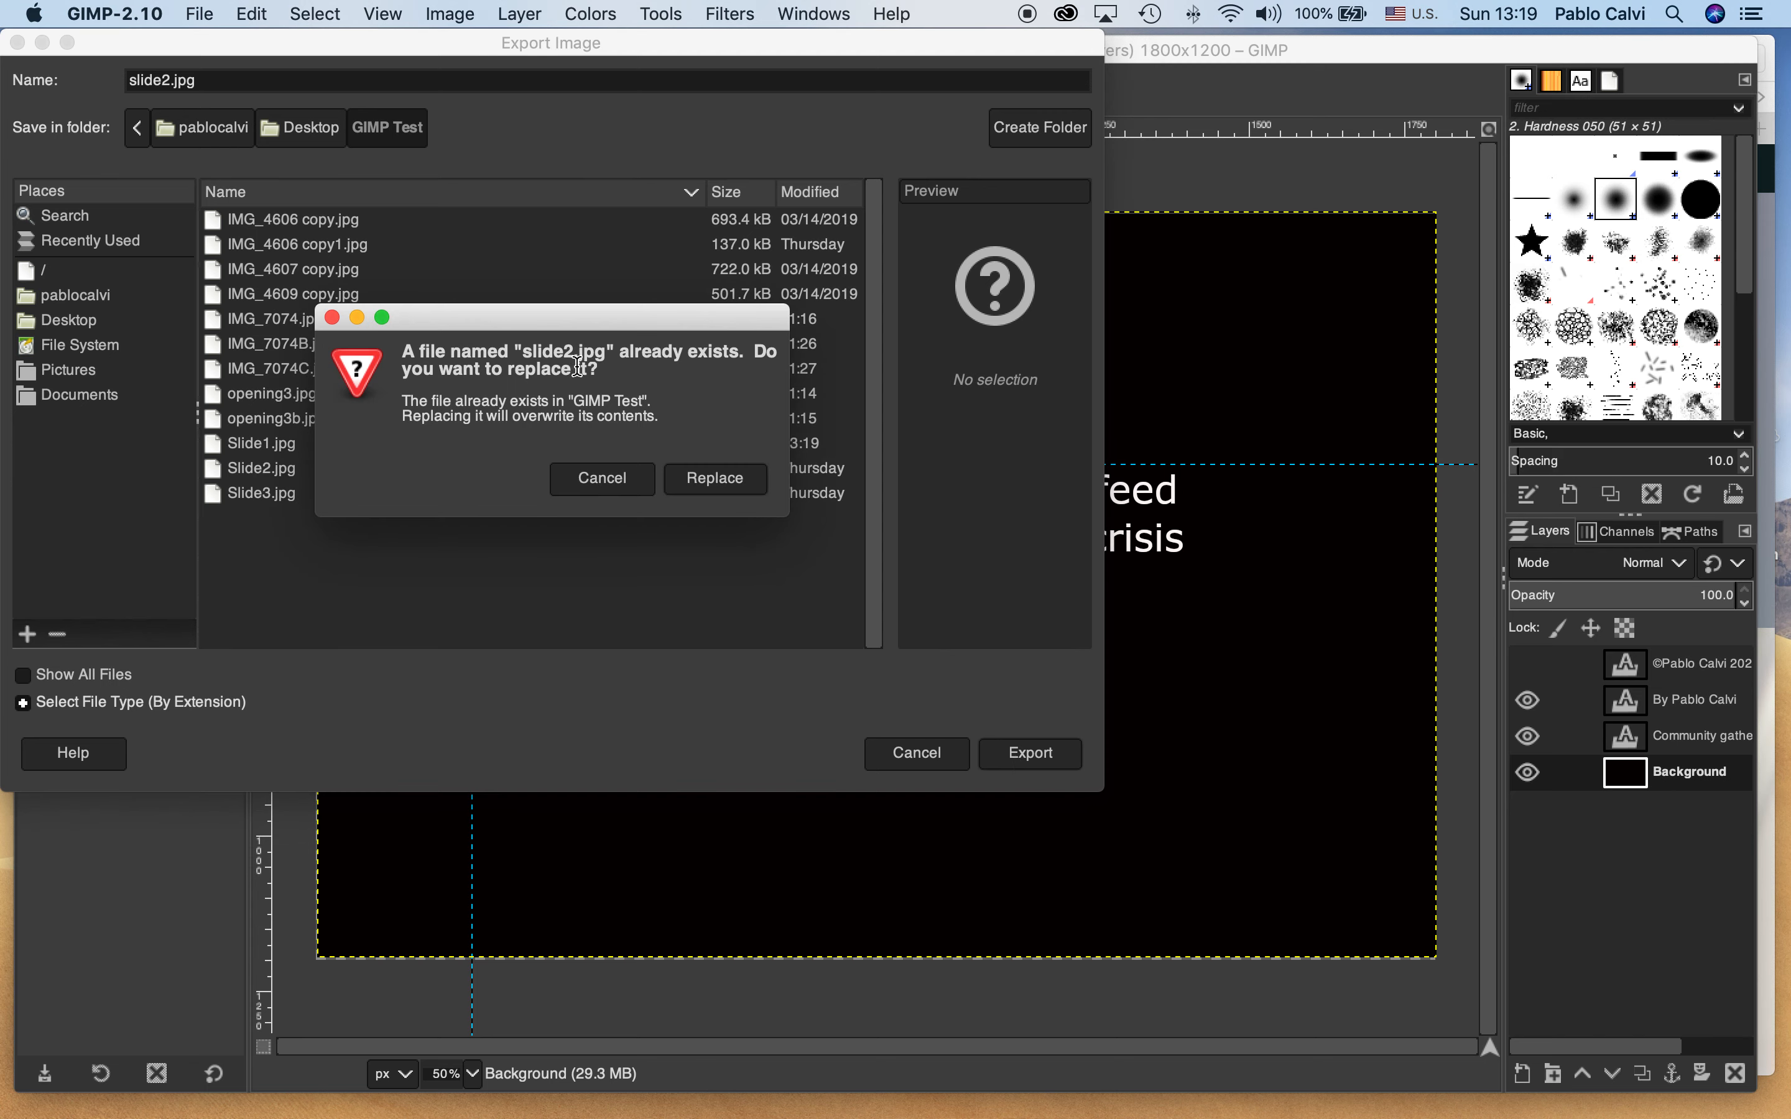
pyautogui.click(717, 483)
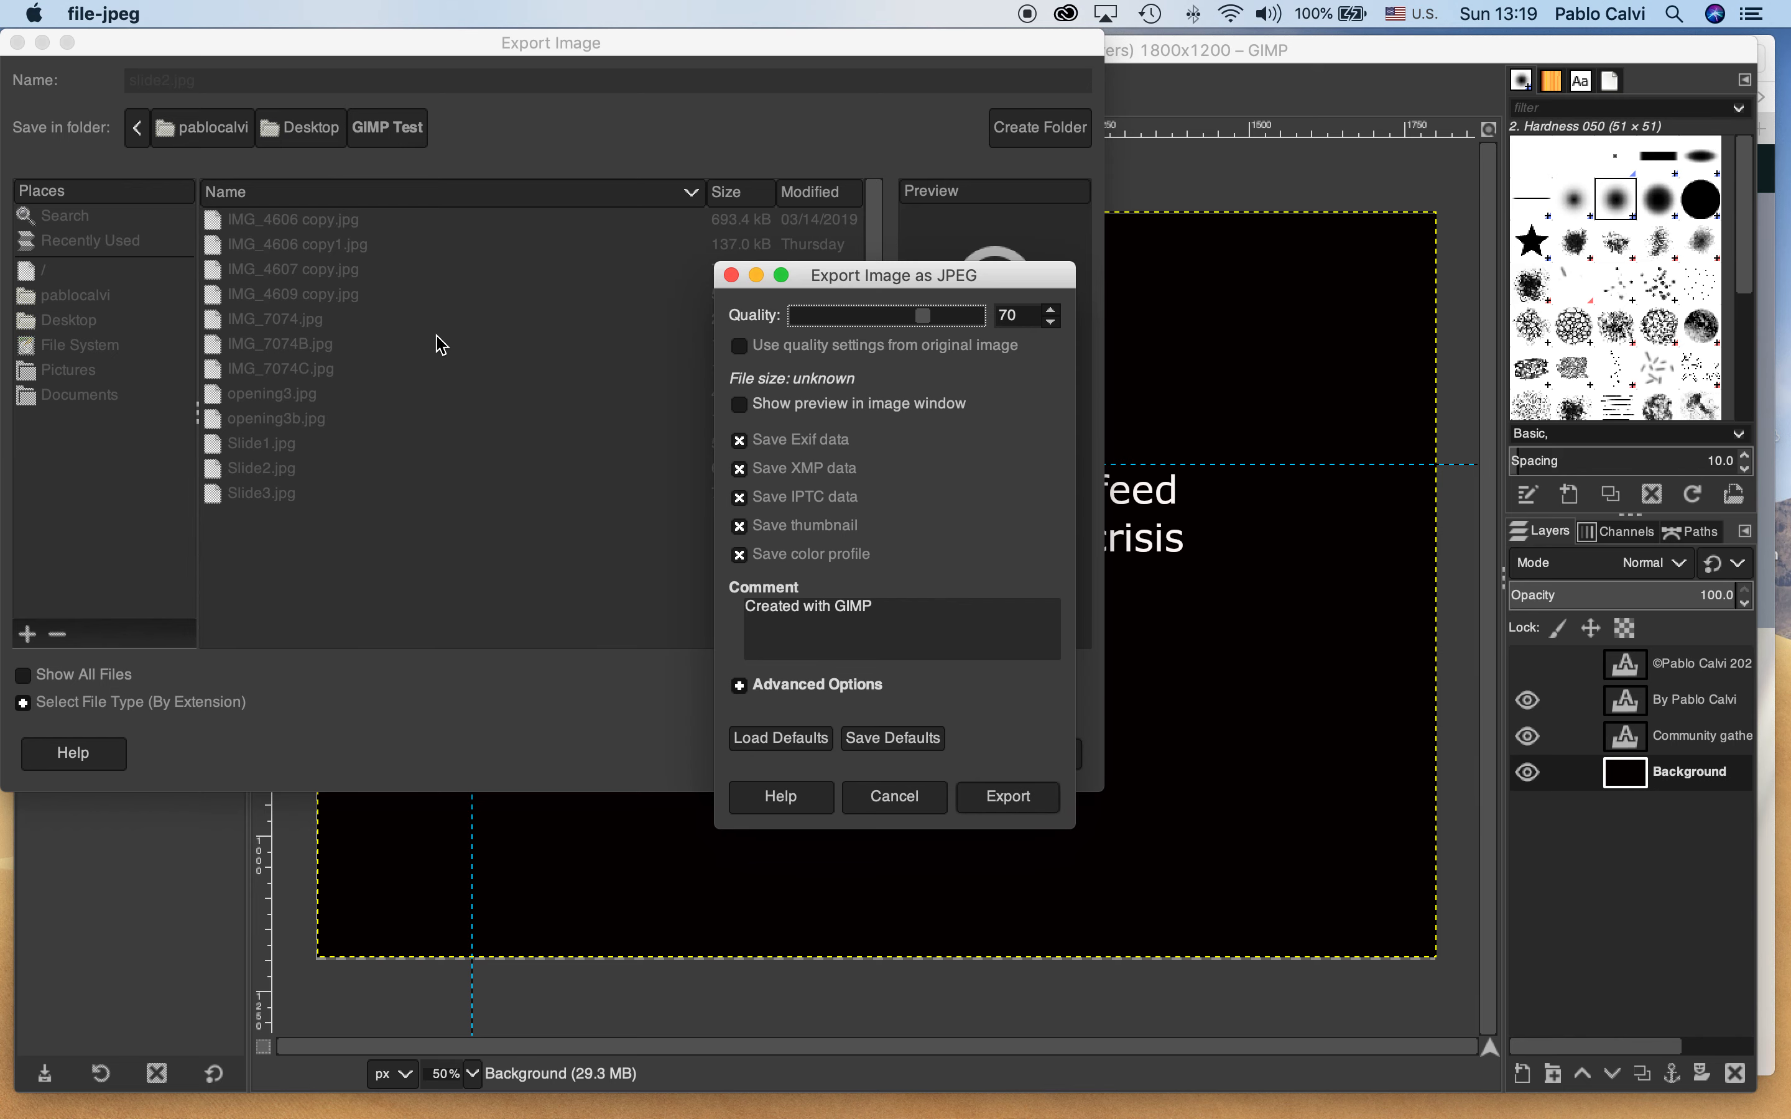
pyautogui.click(1025, 809)
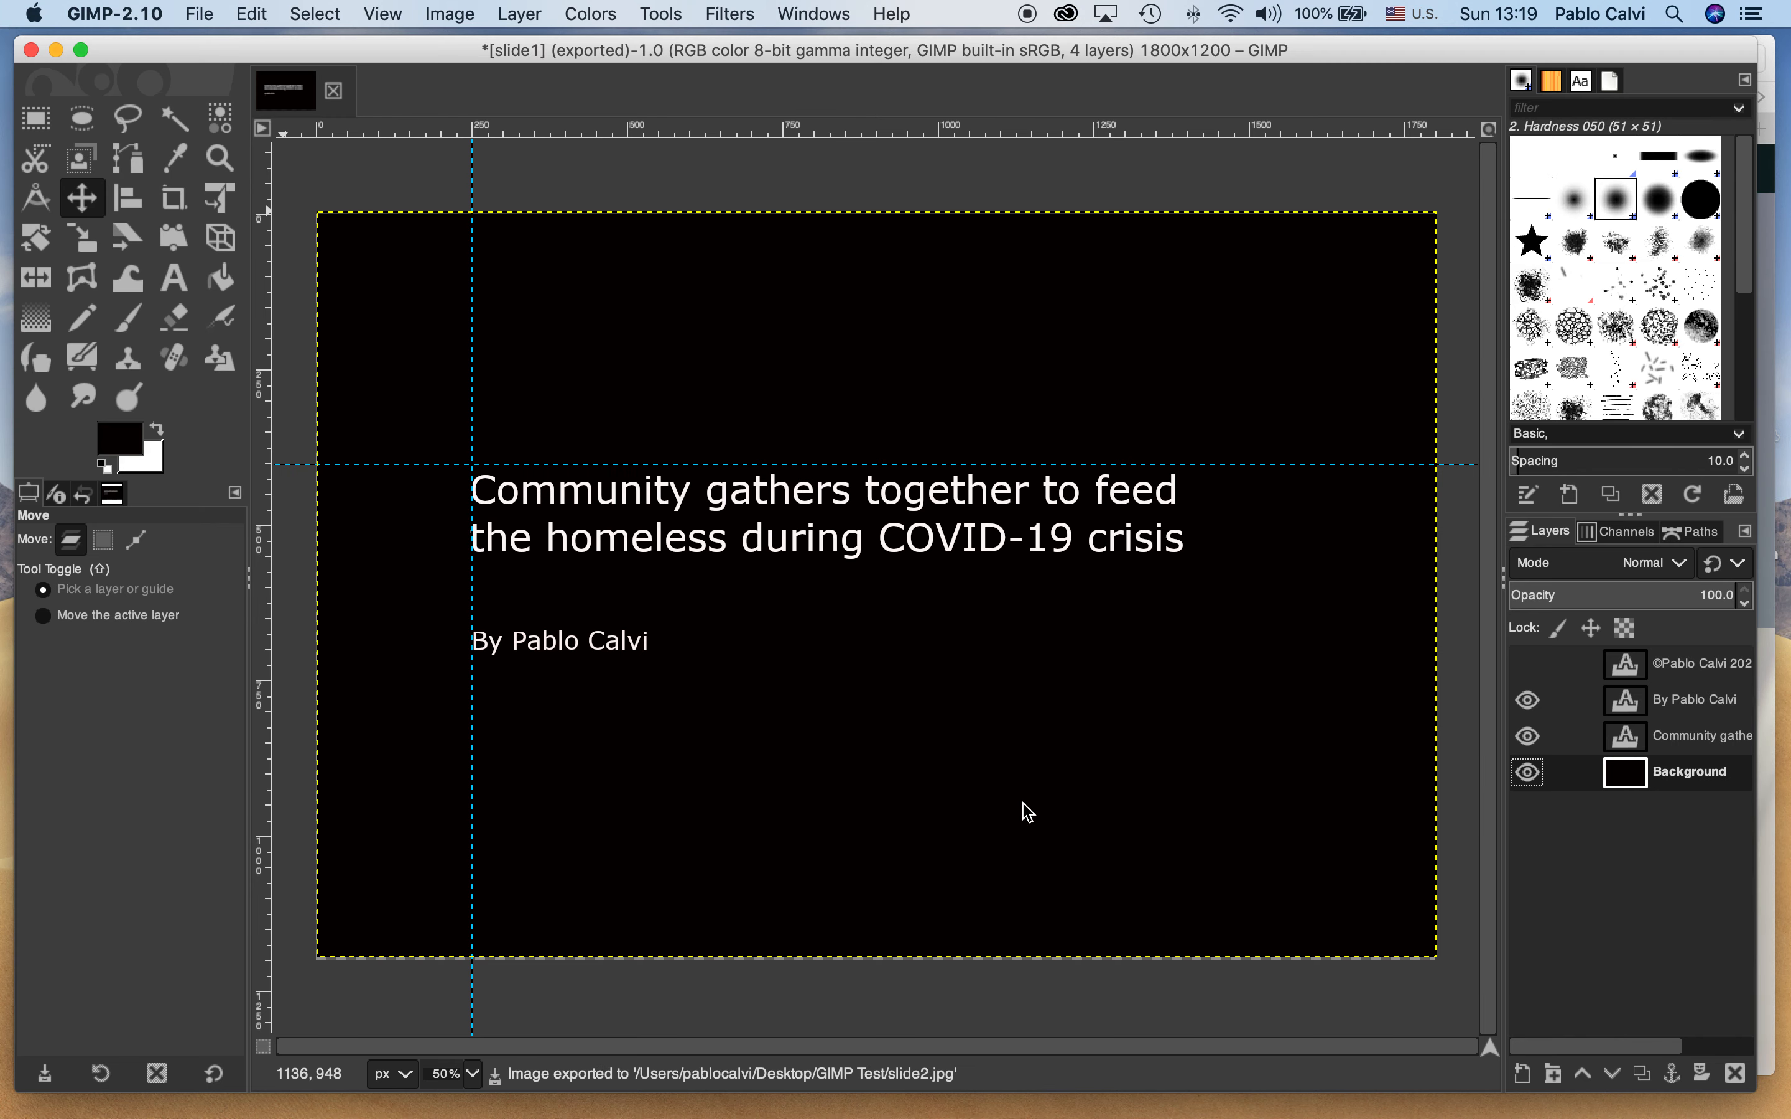
# Show the copyright layer again and export the full slide as slide3.jpg in GIMP Test, replacing the existing file
pyautogui.click(1529, 665)
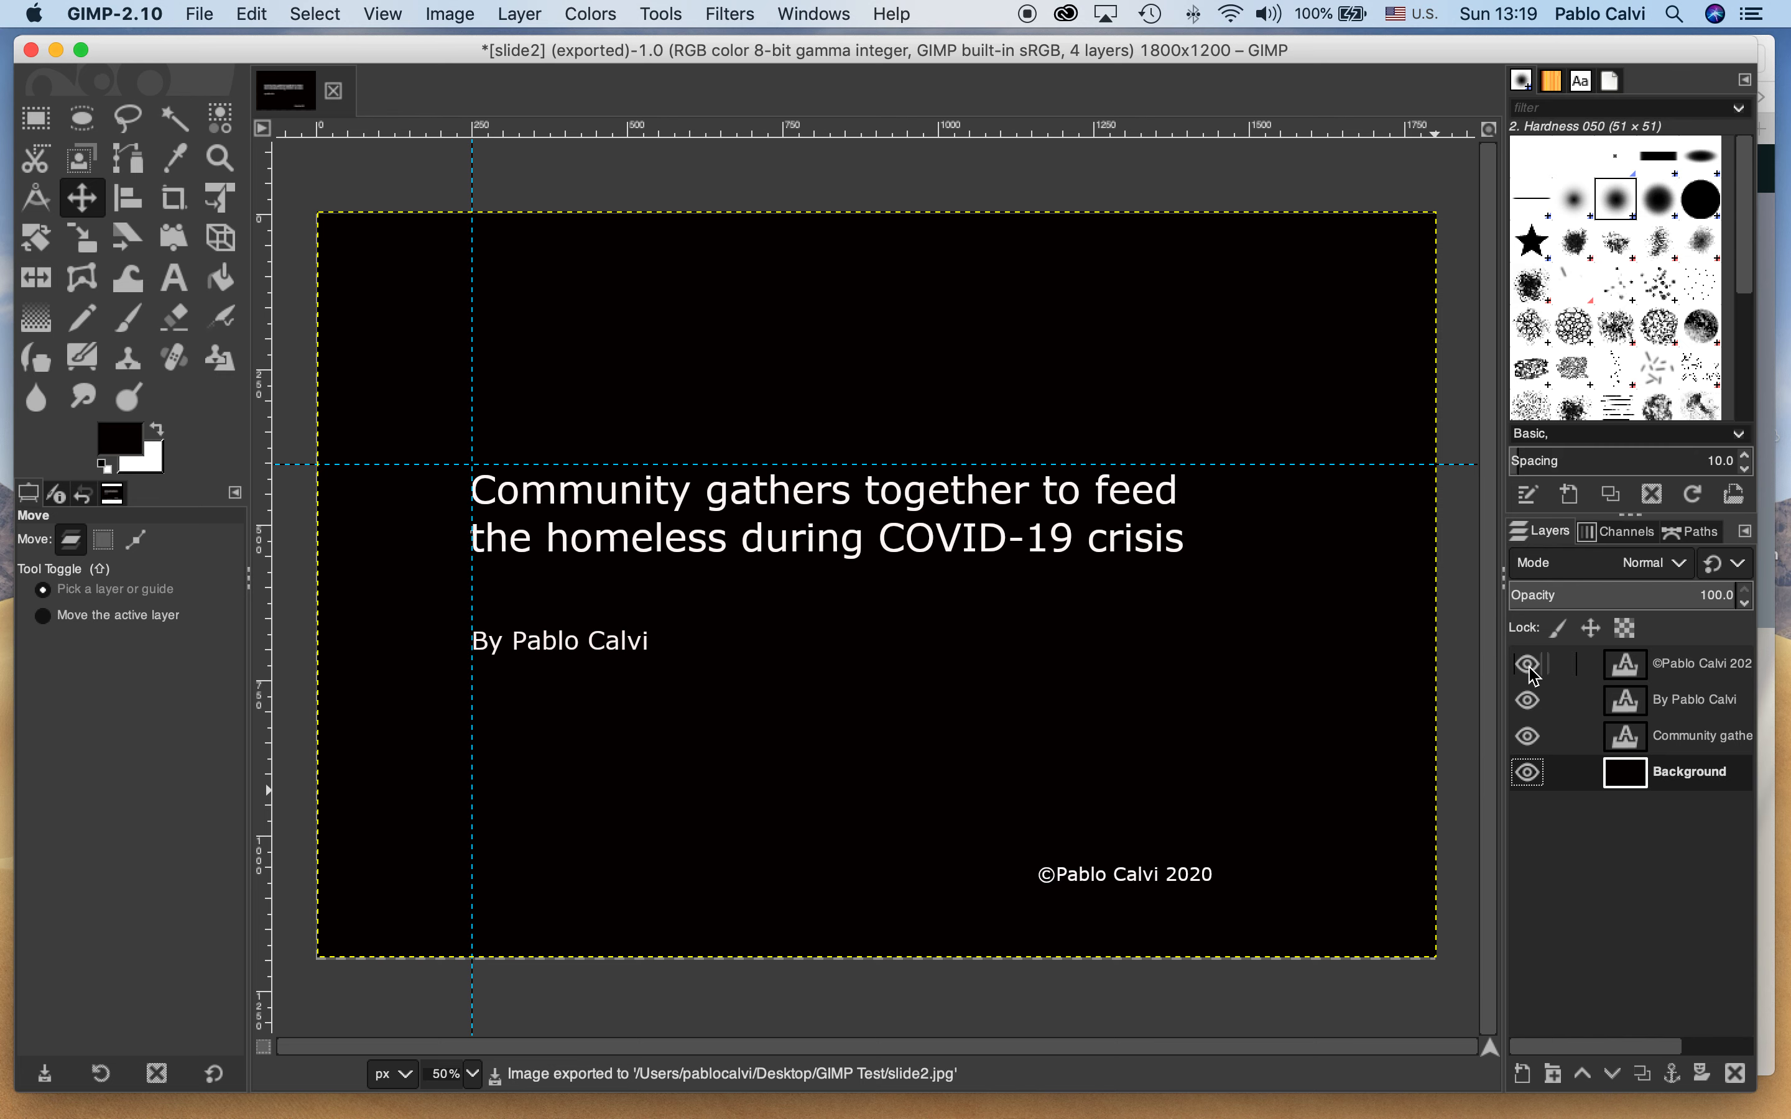
pyautogui.click(198, 10)
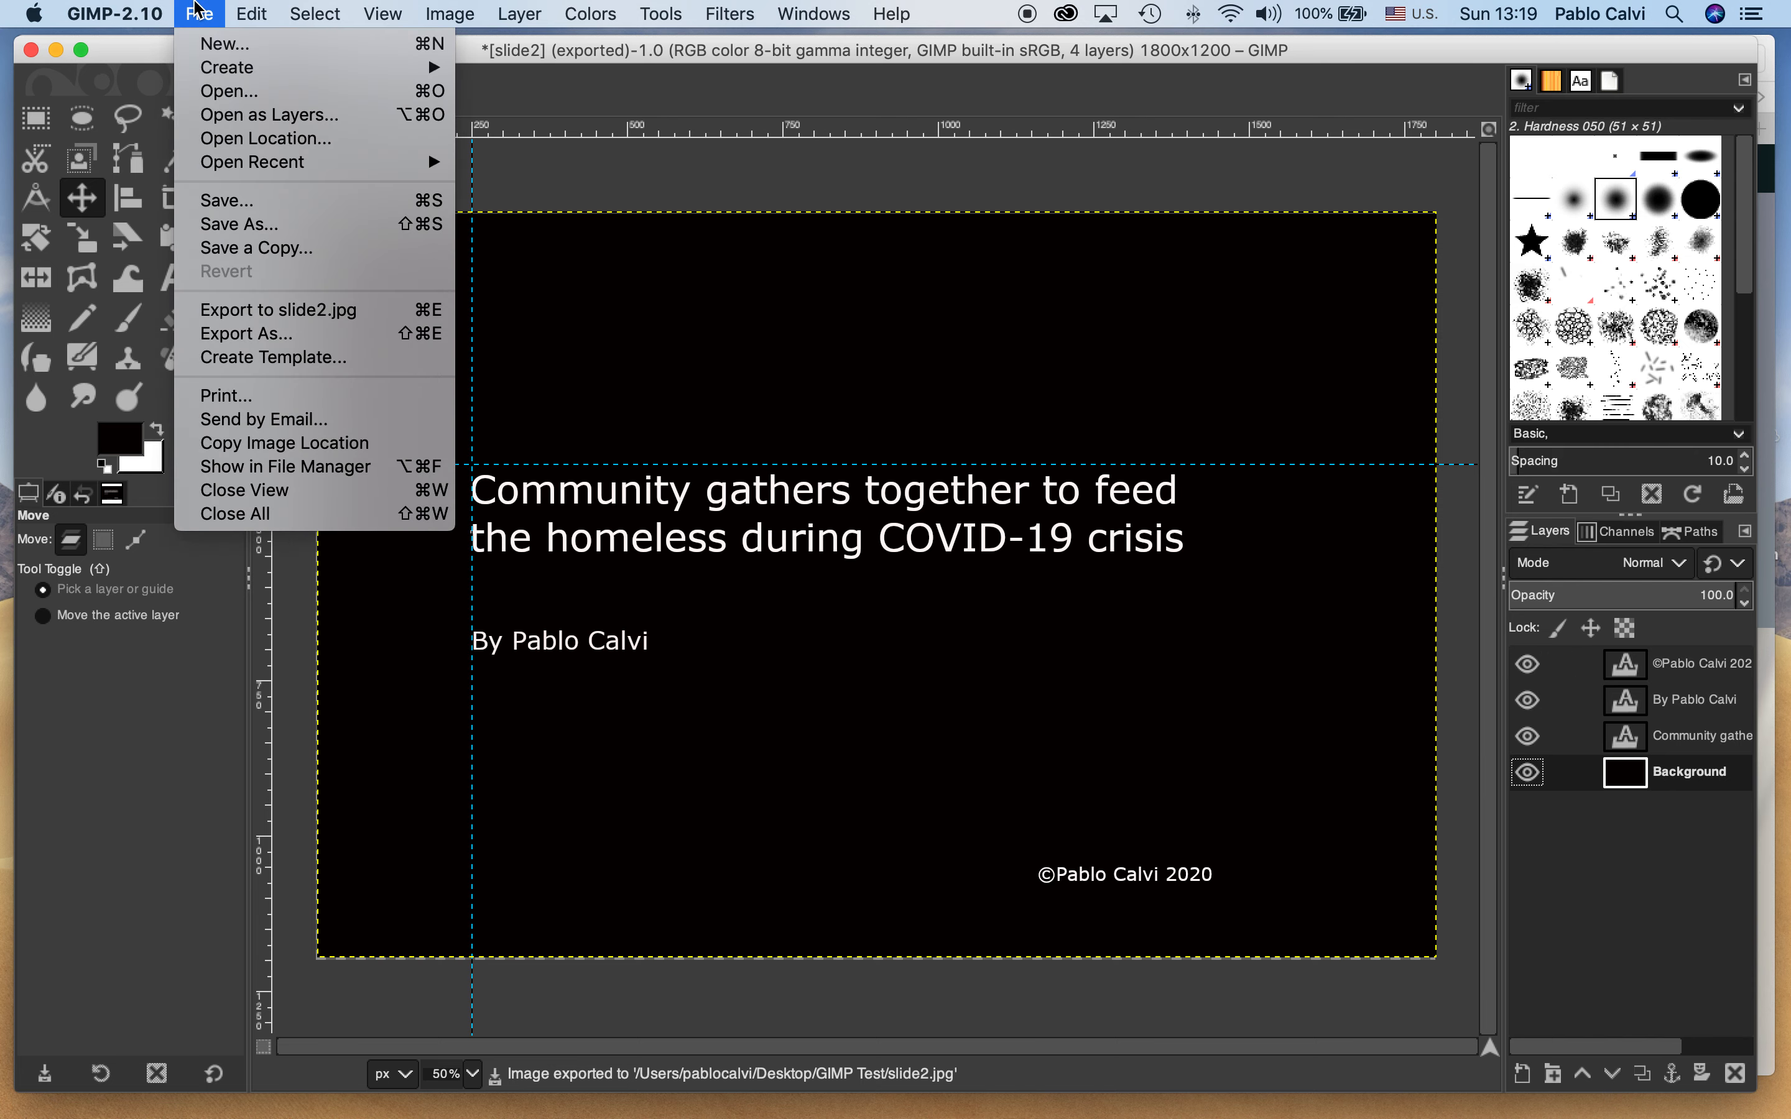
pyautogui.click(259, 334)
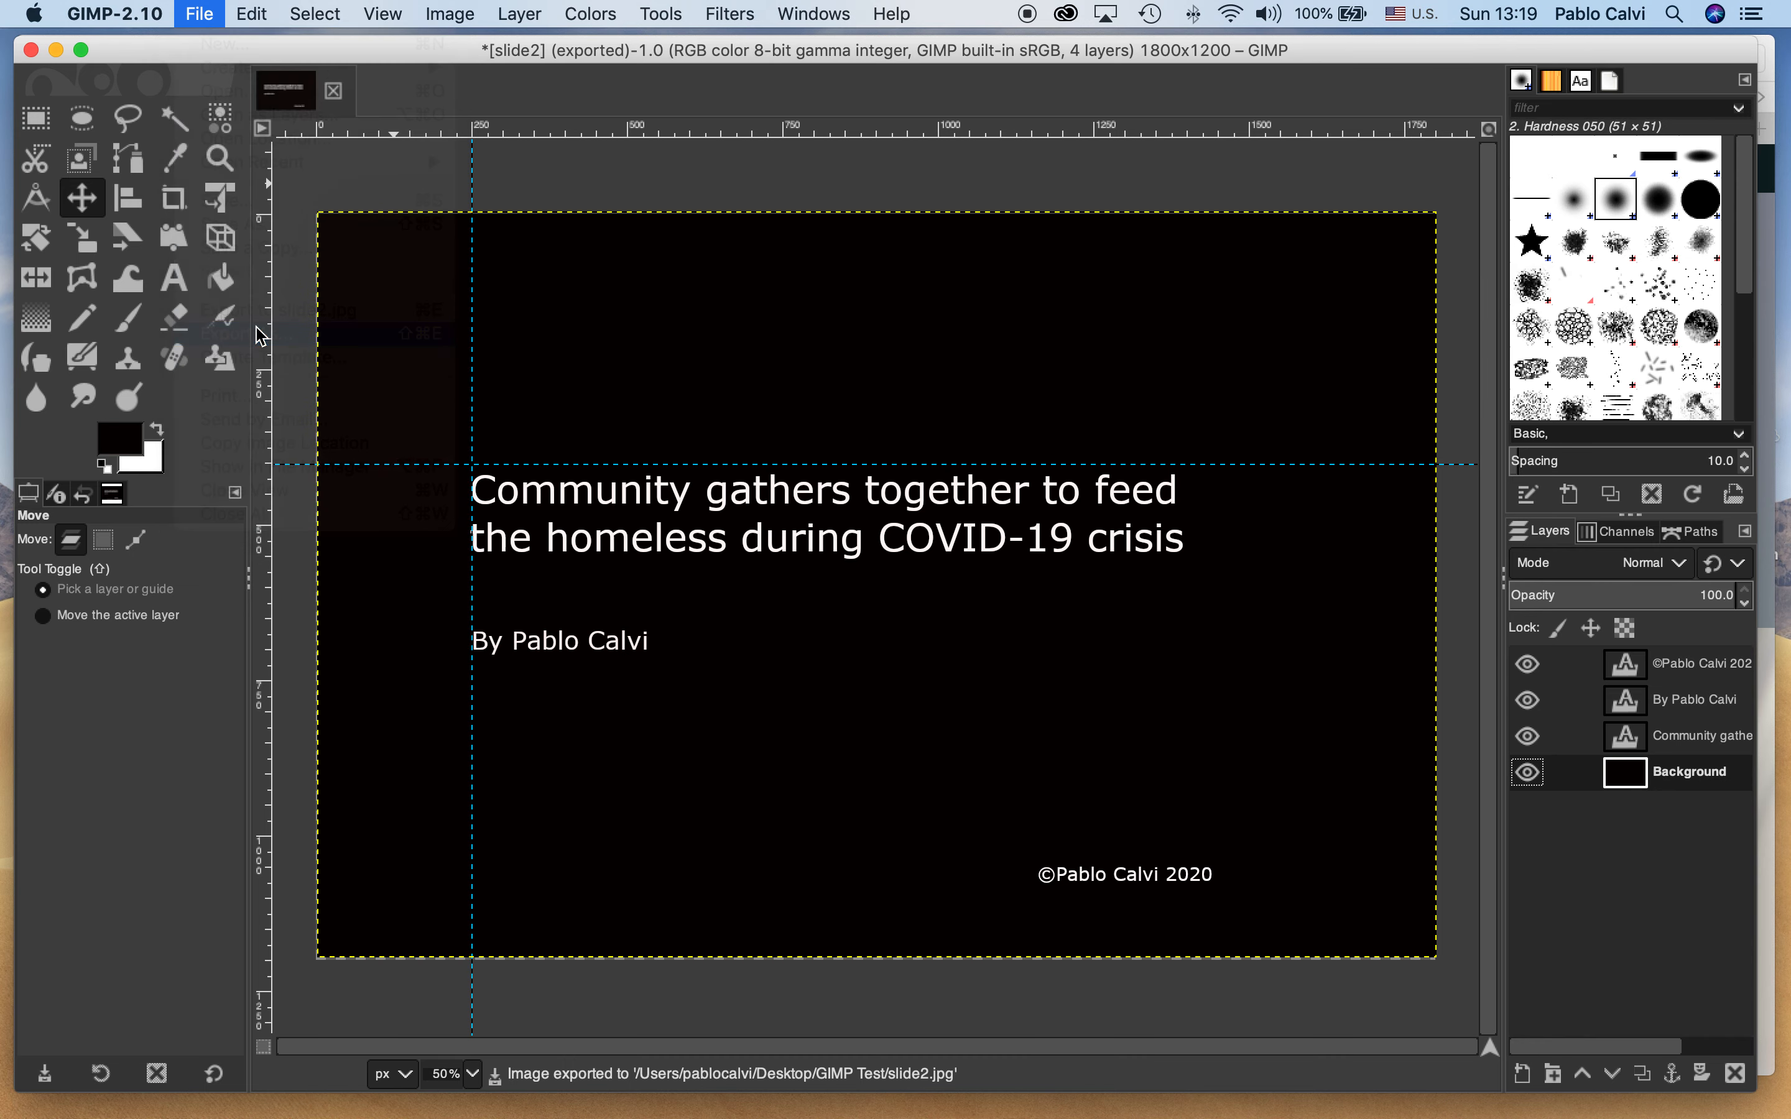
pyautogui.click(172, 80)
pyautogui.press('BackSpace')
pyautogui.write('3')
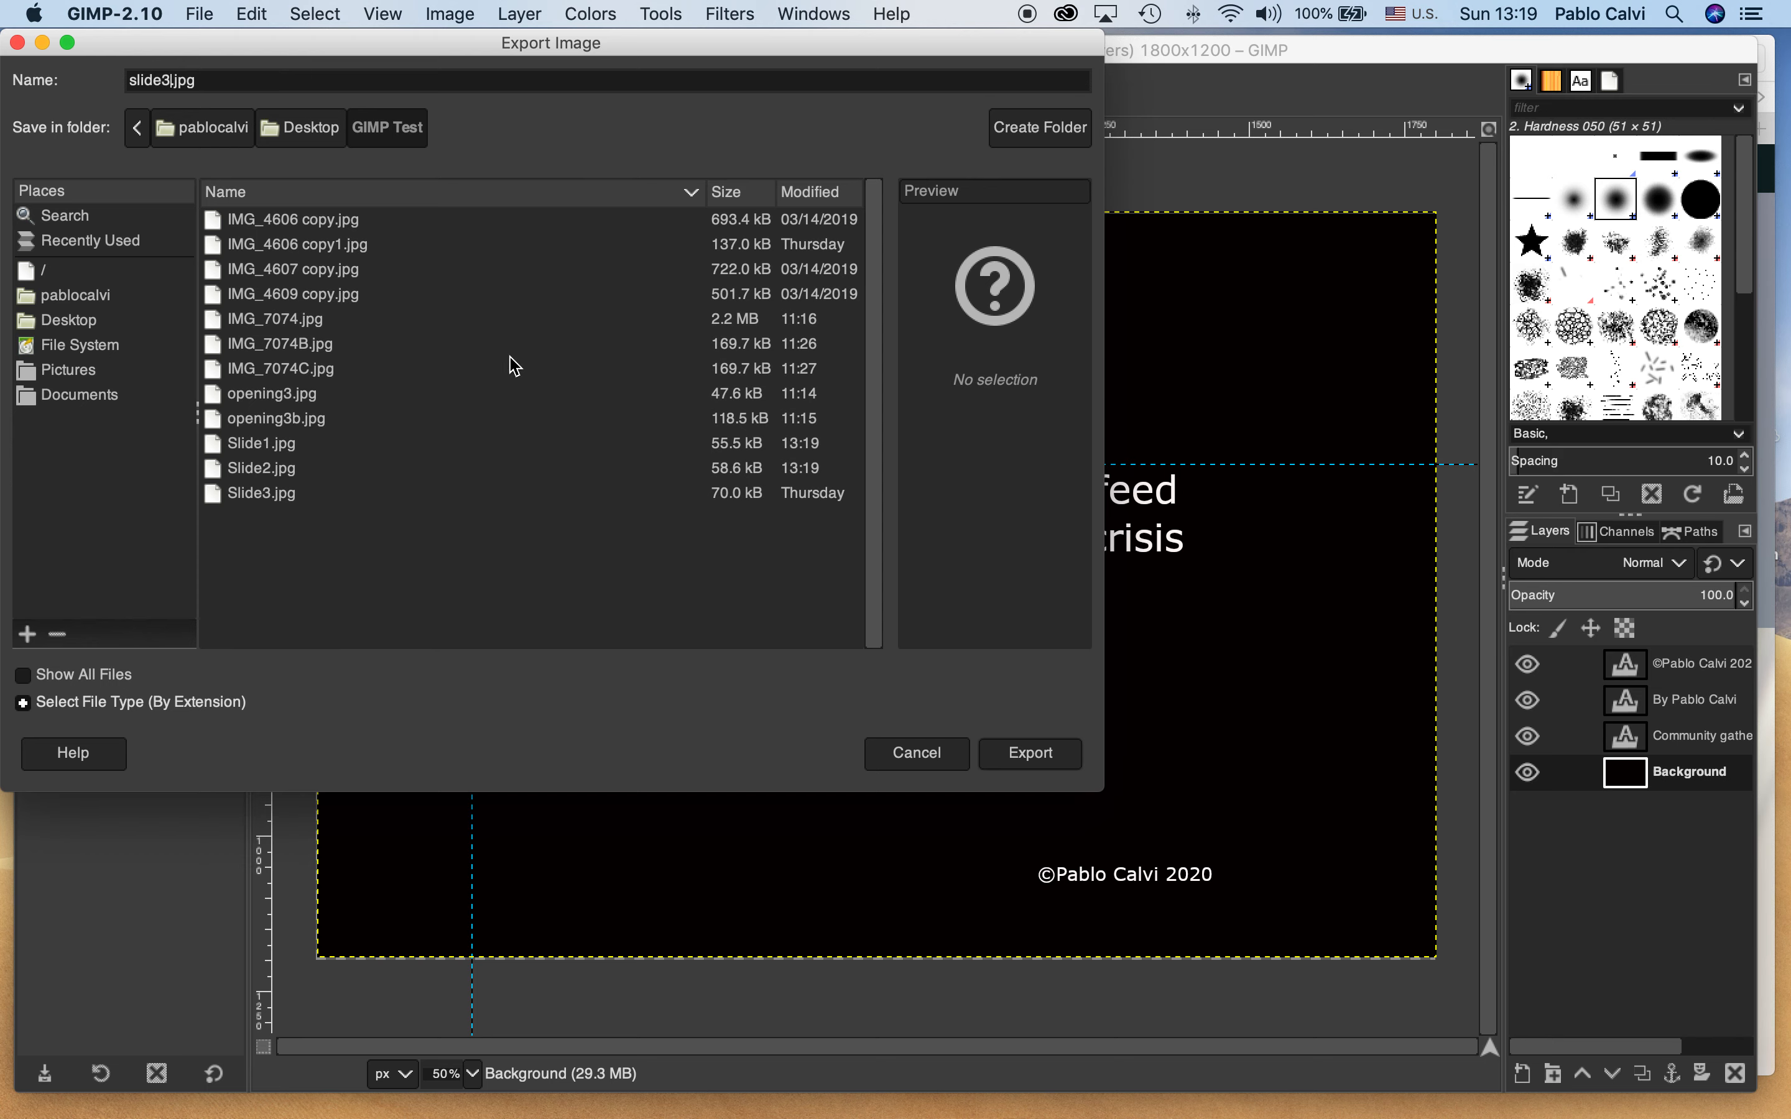
pyautogui.click(1028, 753)
pyautogui.click(730, 490)
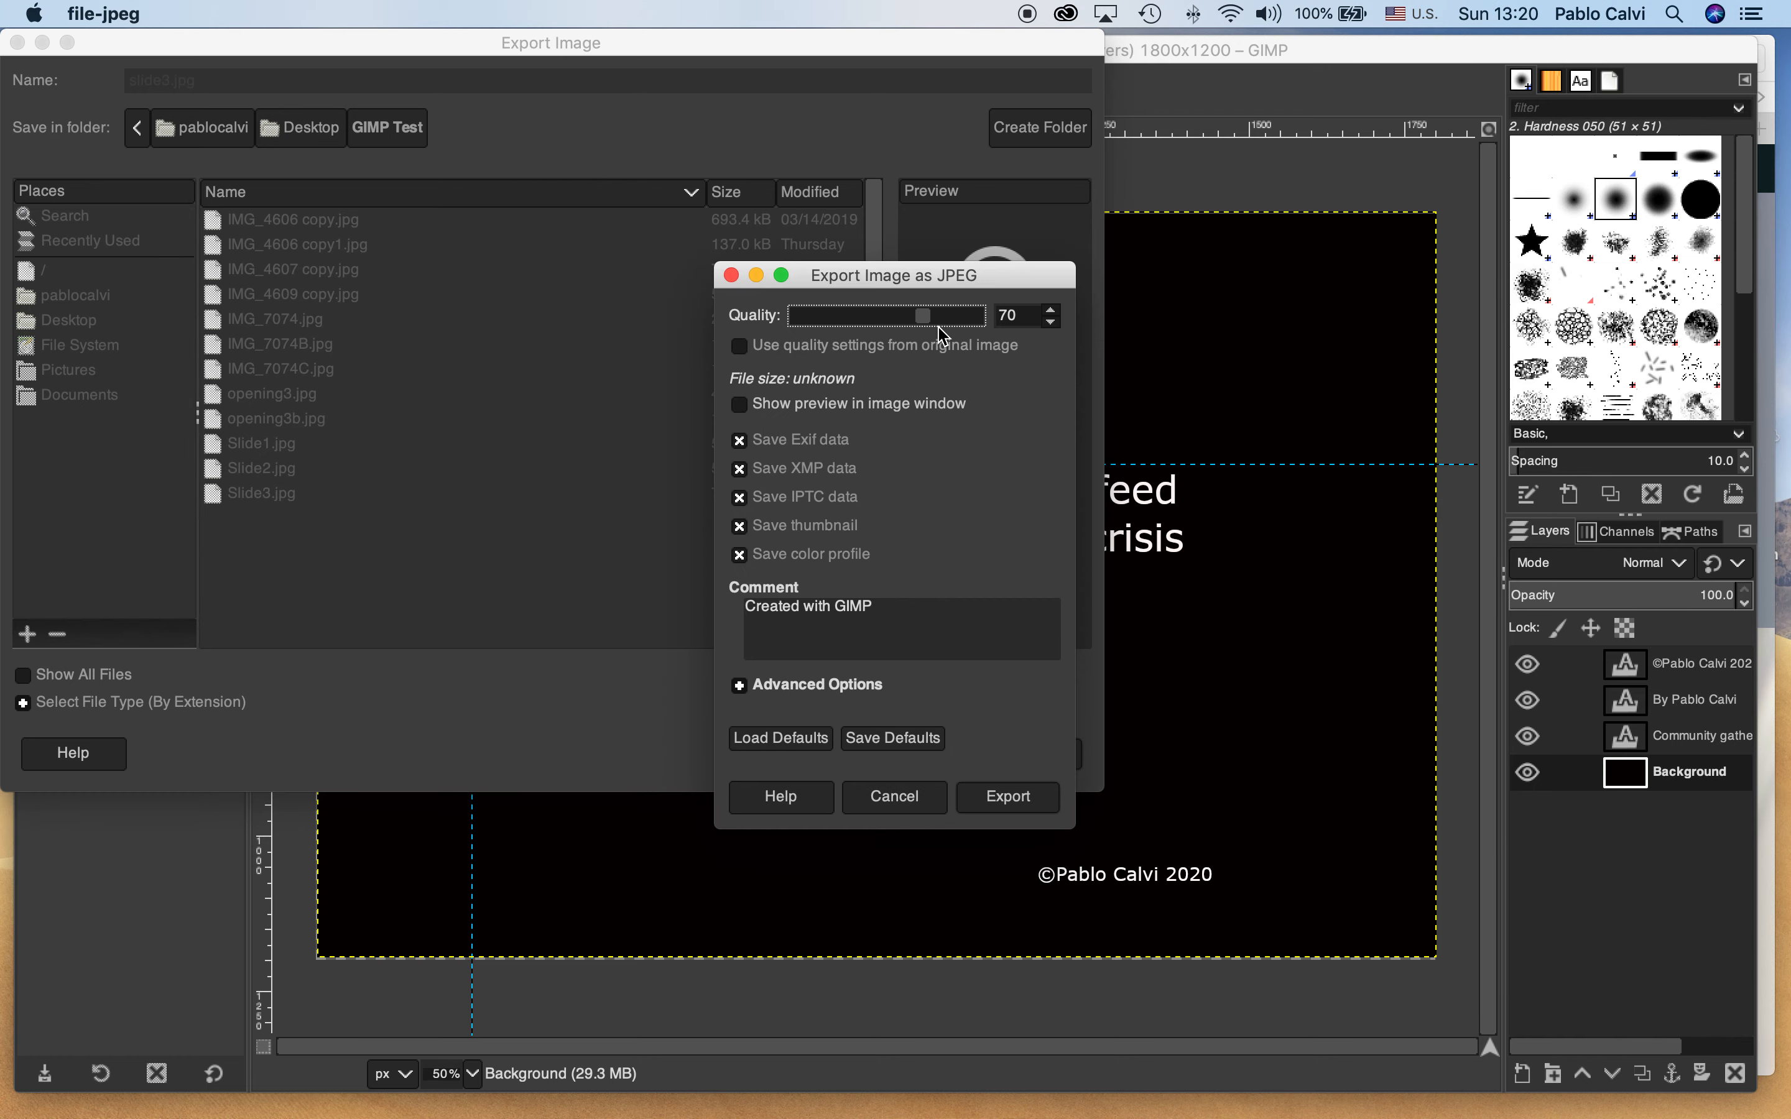
pyautogui.click(1011, 797)
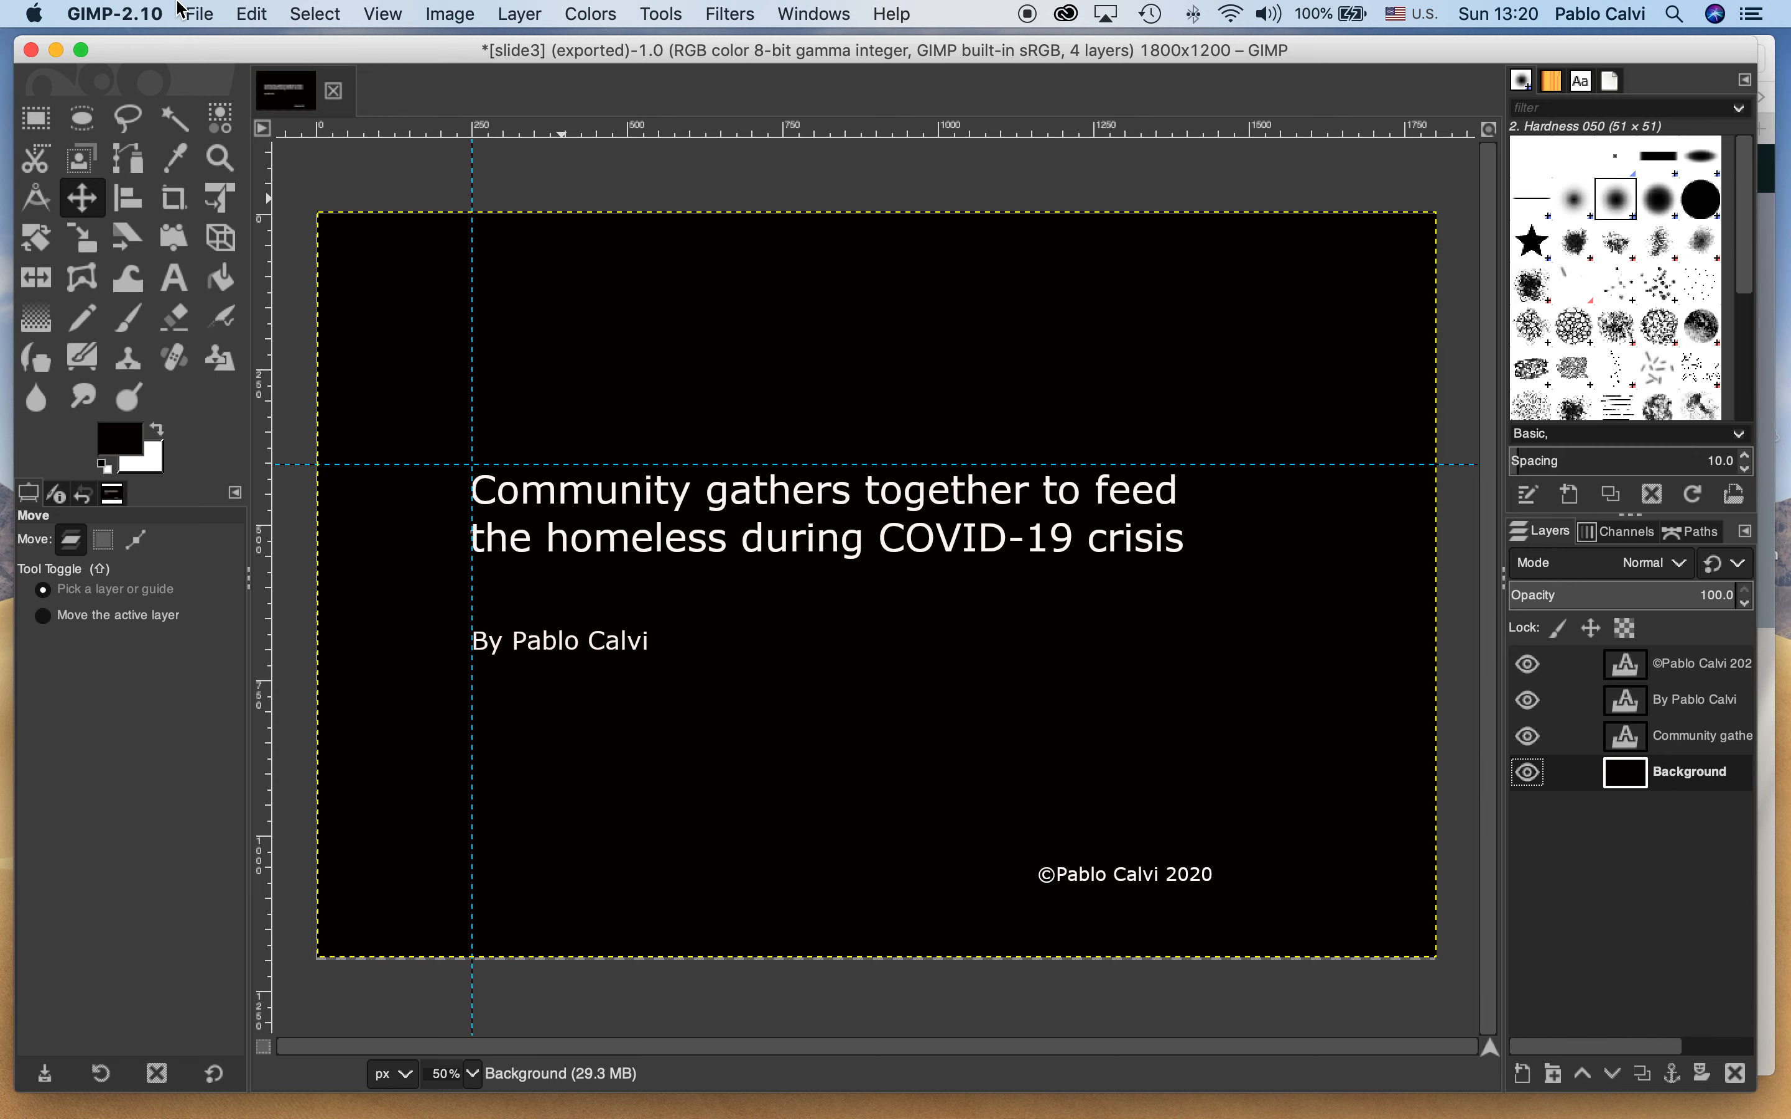
# Export the full slide once more to the GIMP Test folder as slide20.jpg
pyautogui.click(199, 12)
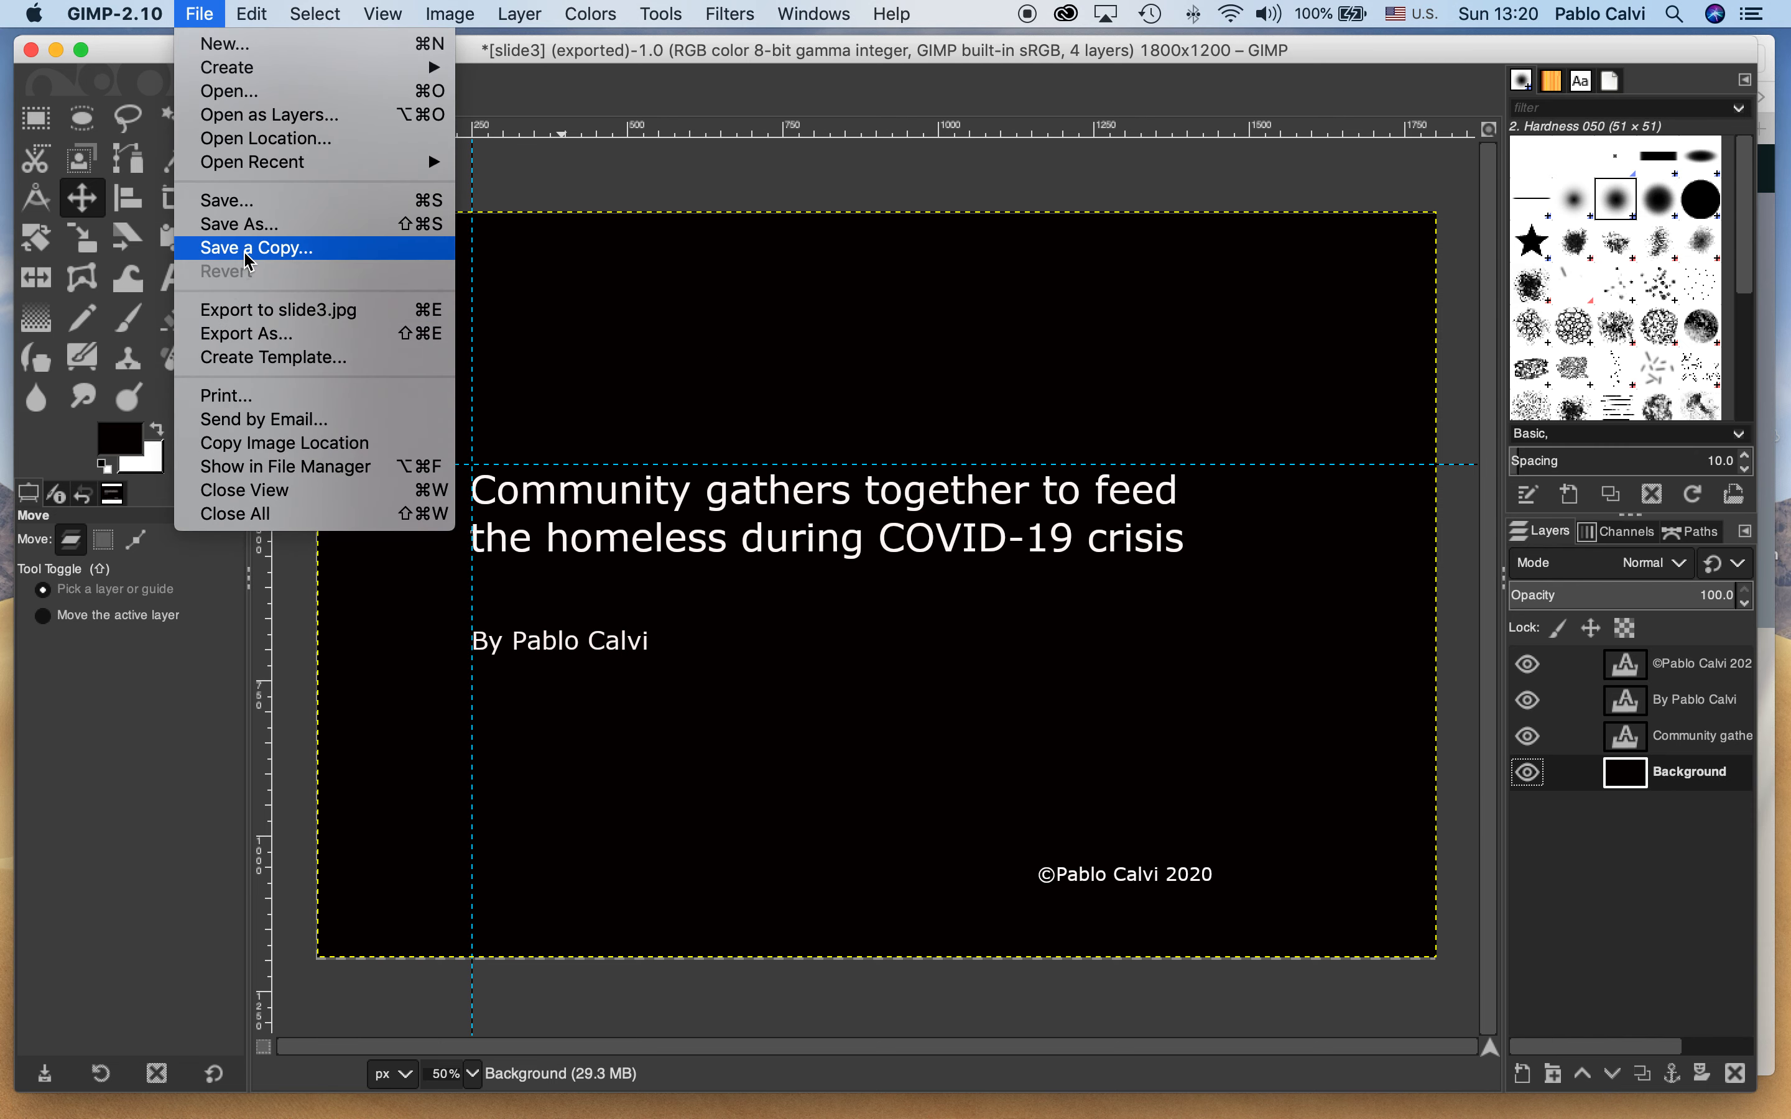
pyautogui.click(252, 334)
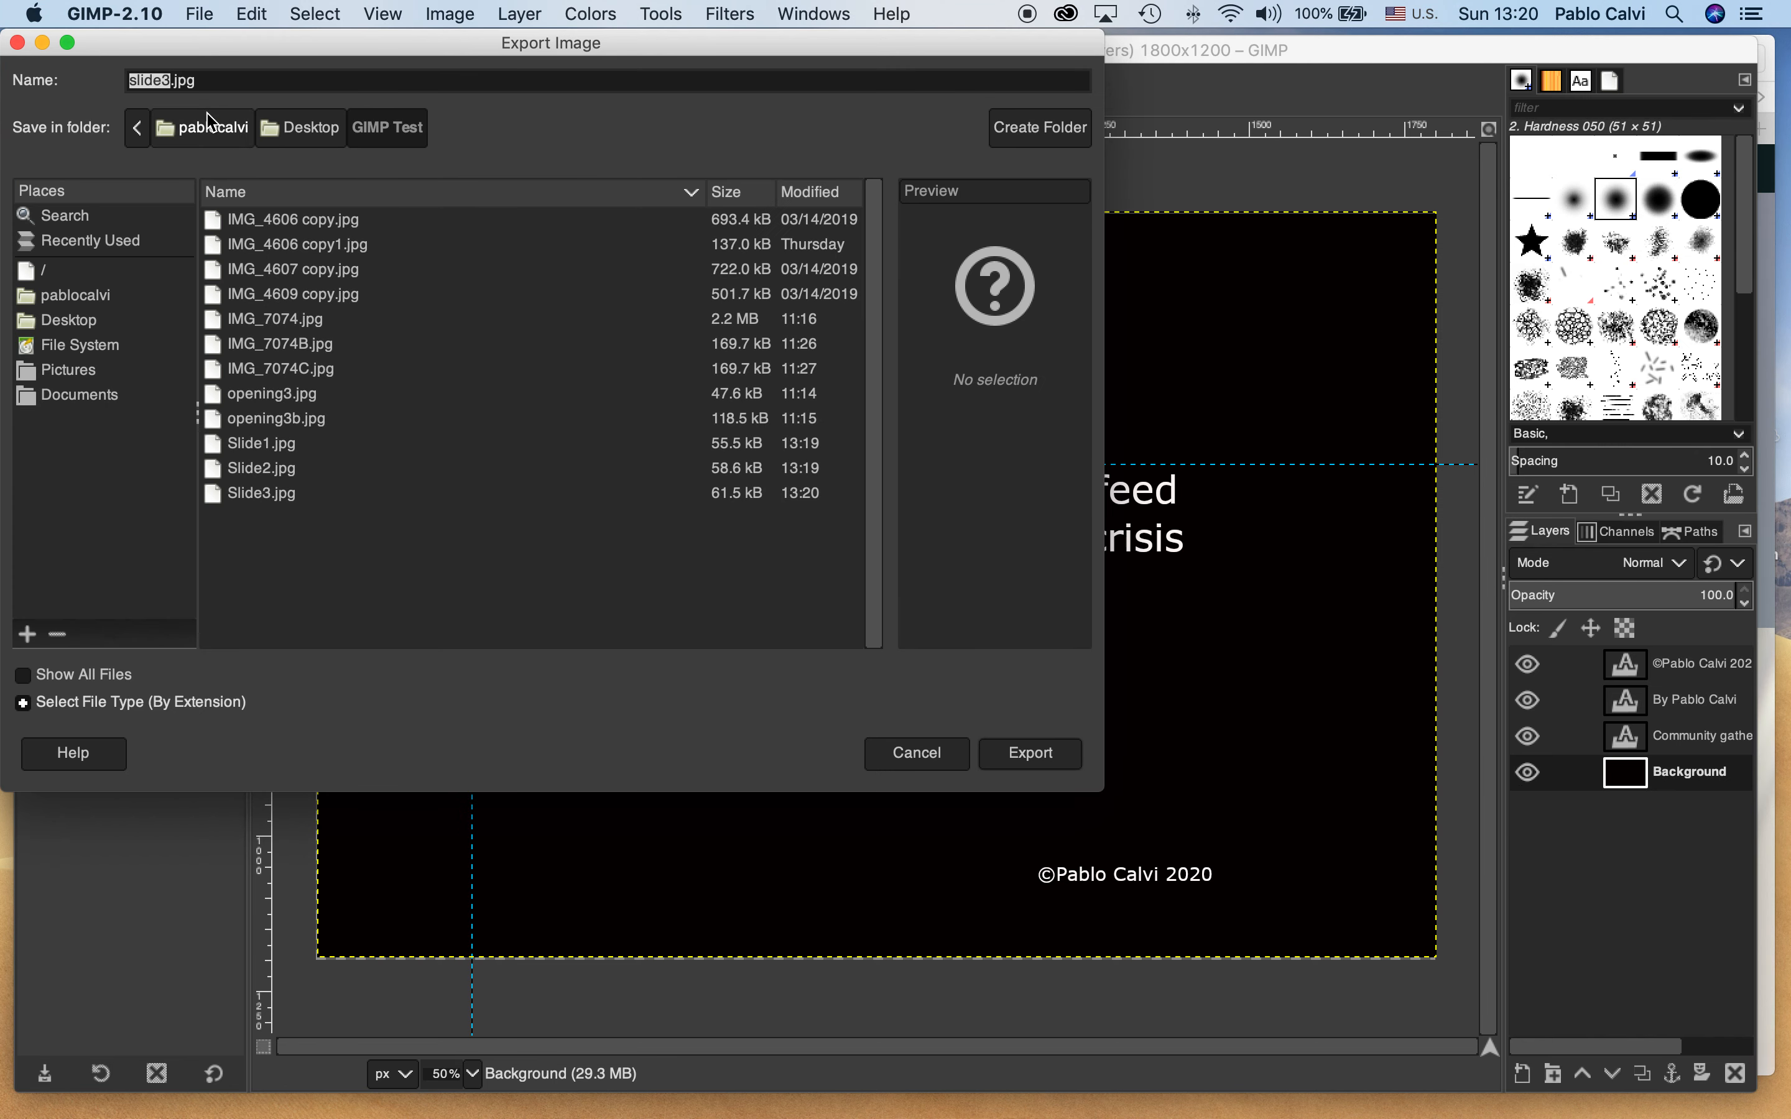
pyautogui.click(170, 80)
pyautogui.press('BackSpace')
pyautogui.write('20')
pyautogui.click(1031, 754)
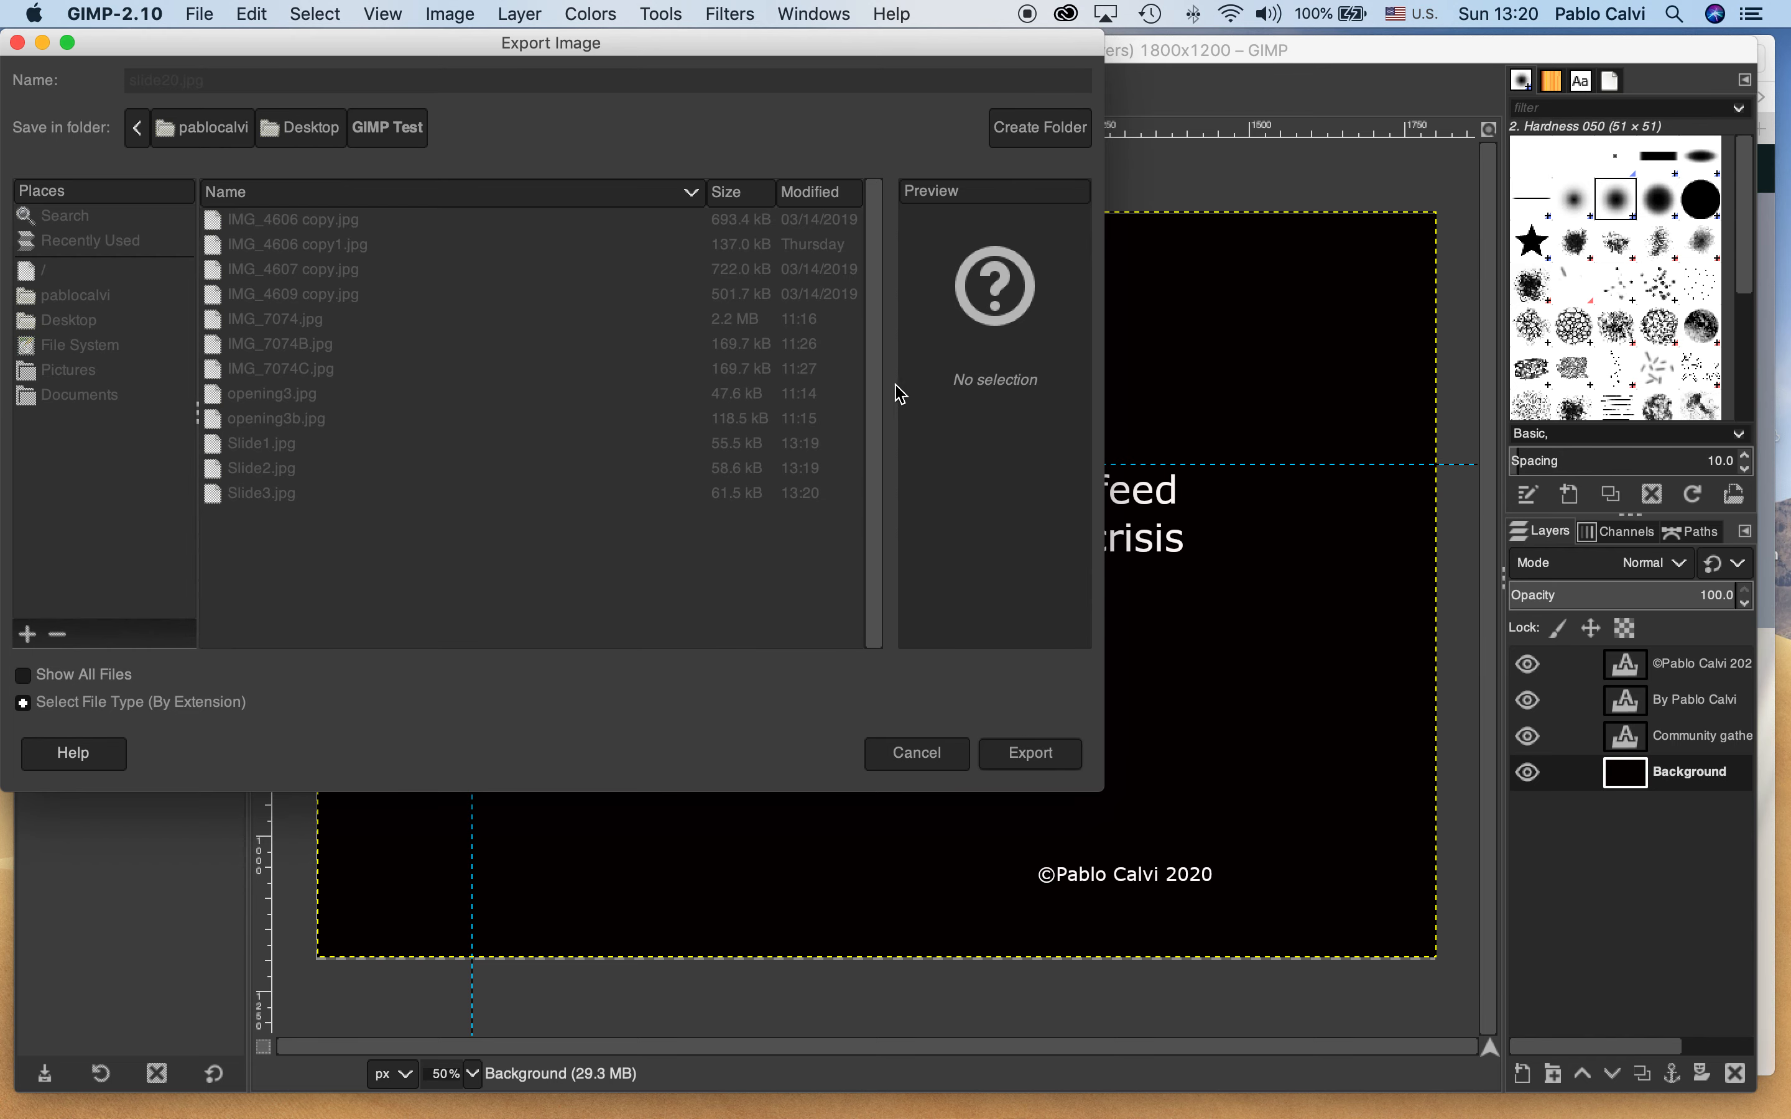
pyautogui.click(1013, 800)
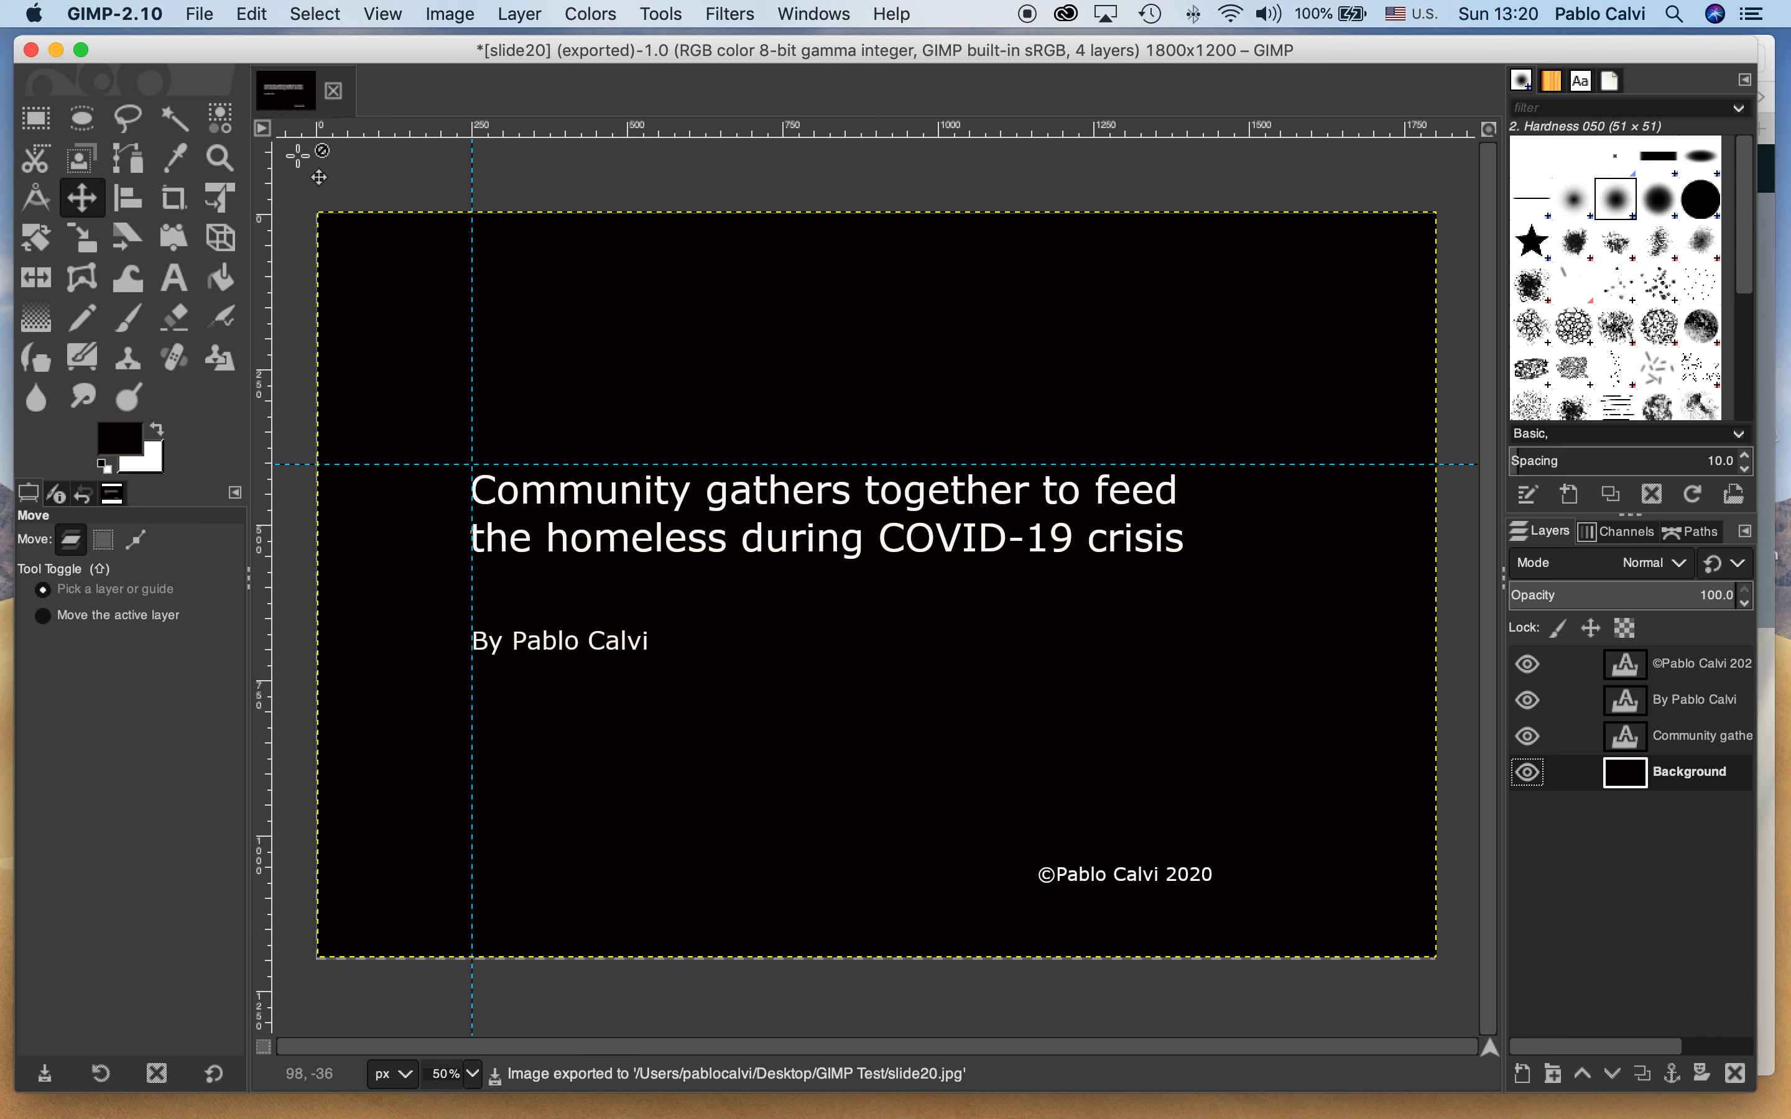
# Save the layered image as slide20.xcf in the GIMP Test folder on the Desktop
pyautogui.click(201, 16)
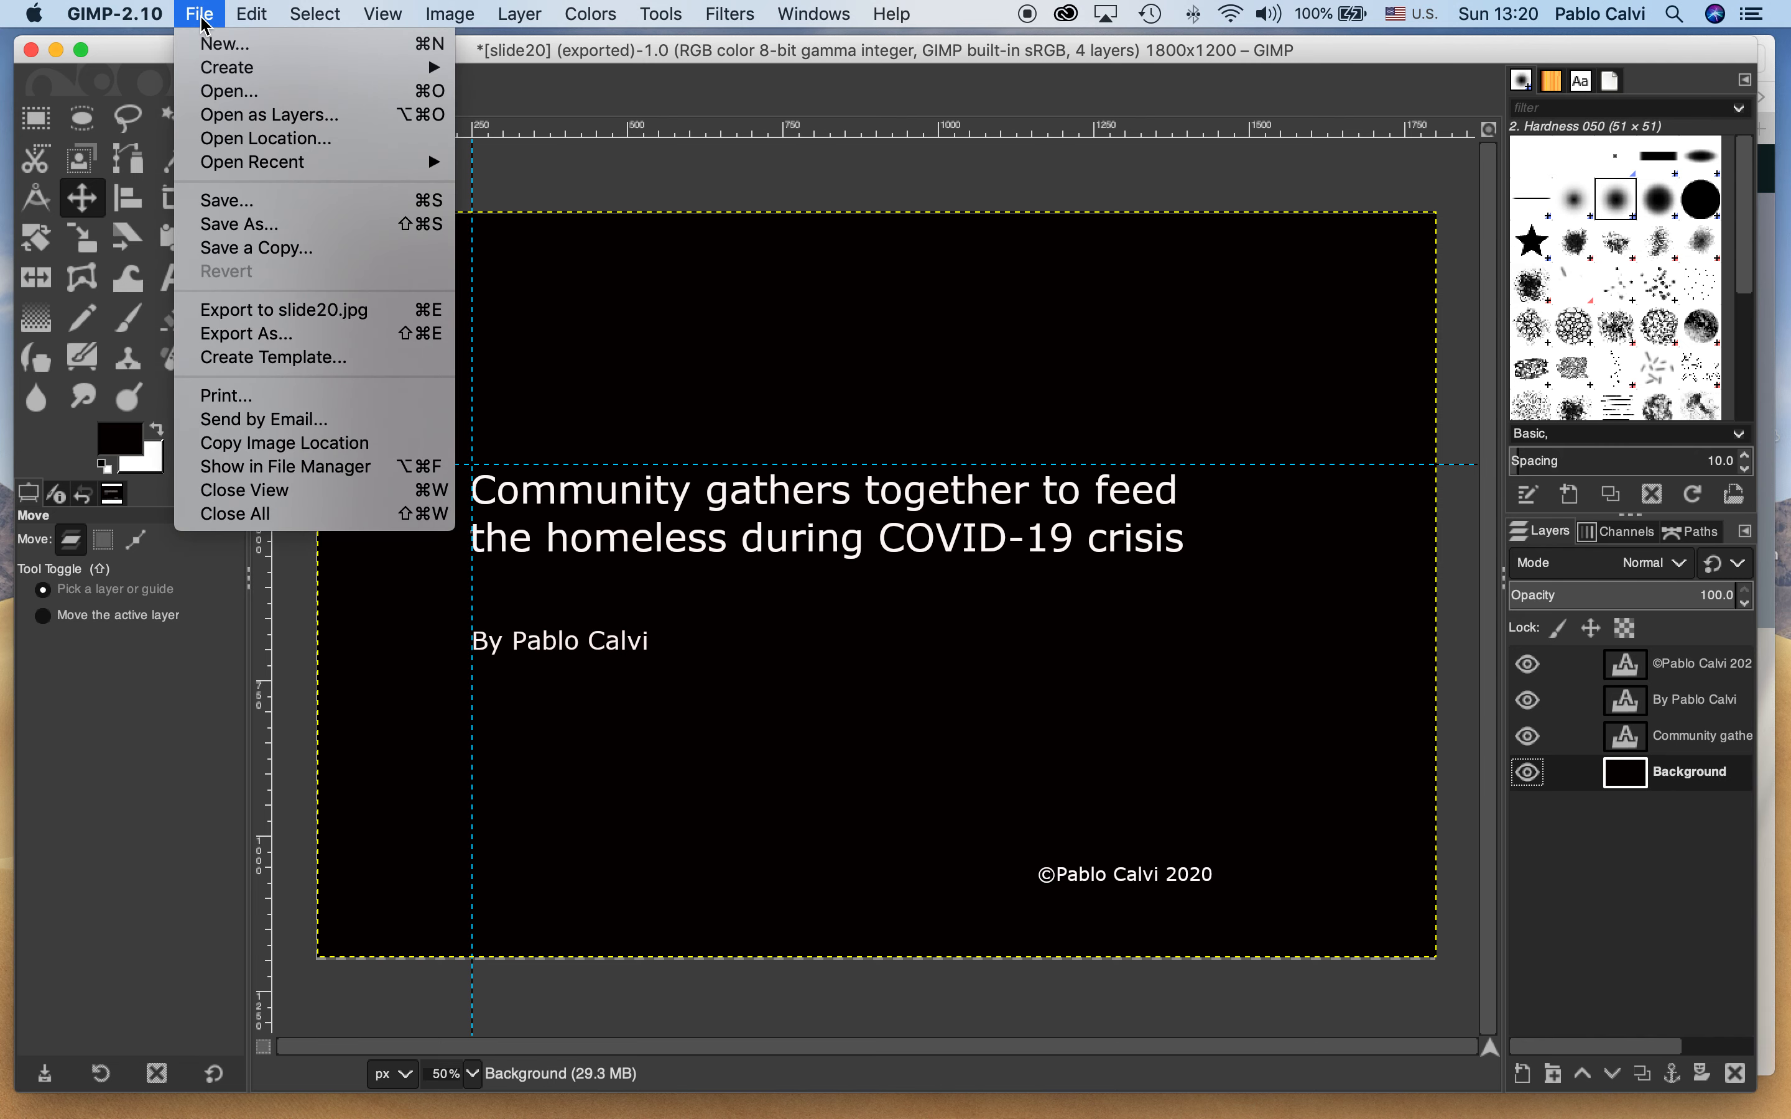
pyautogui.click(235, 208)
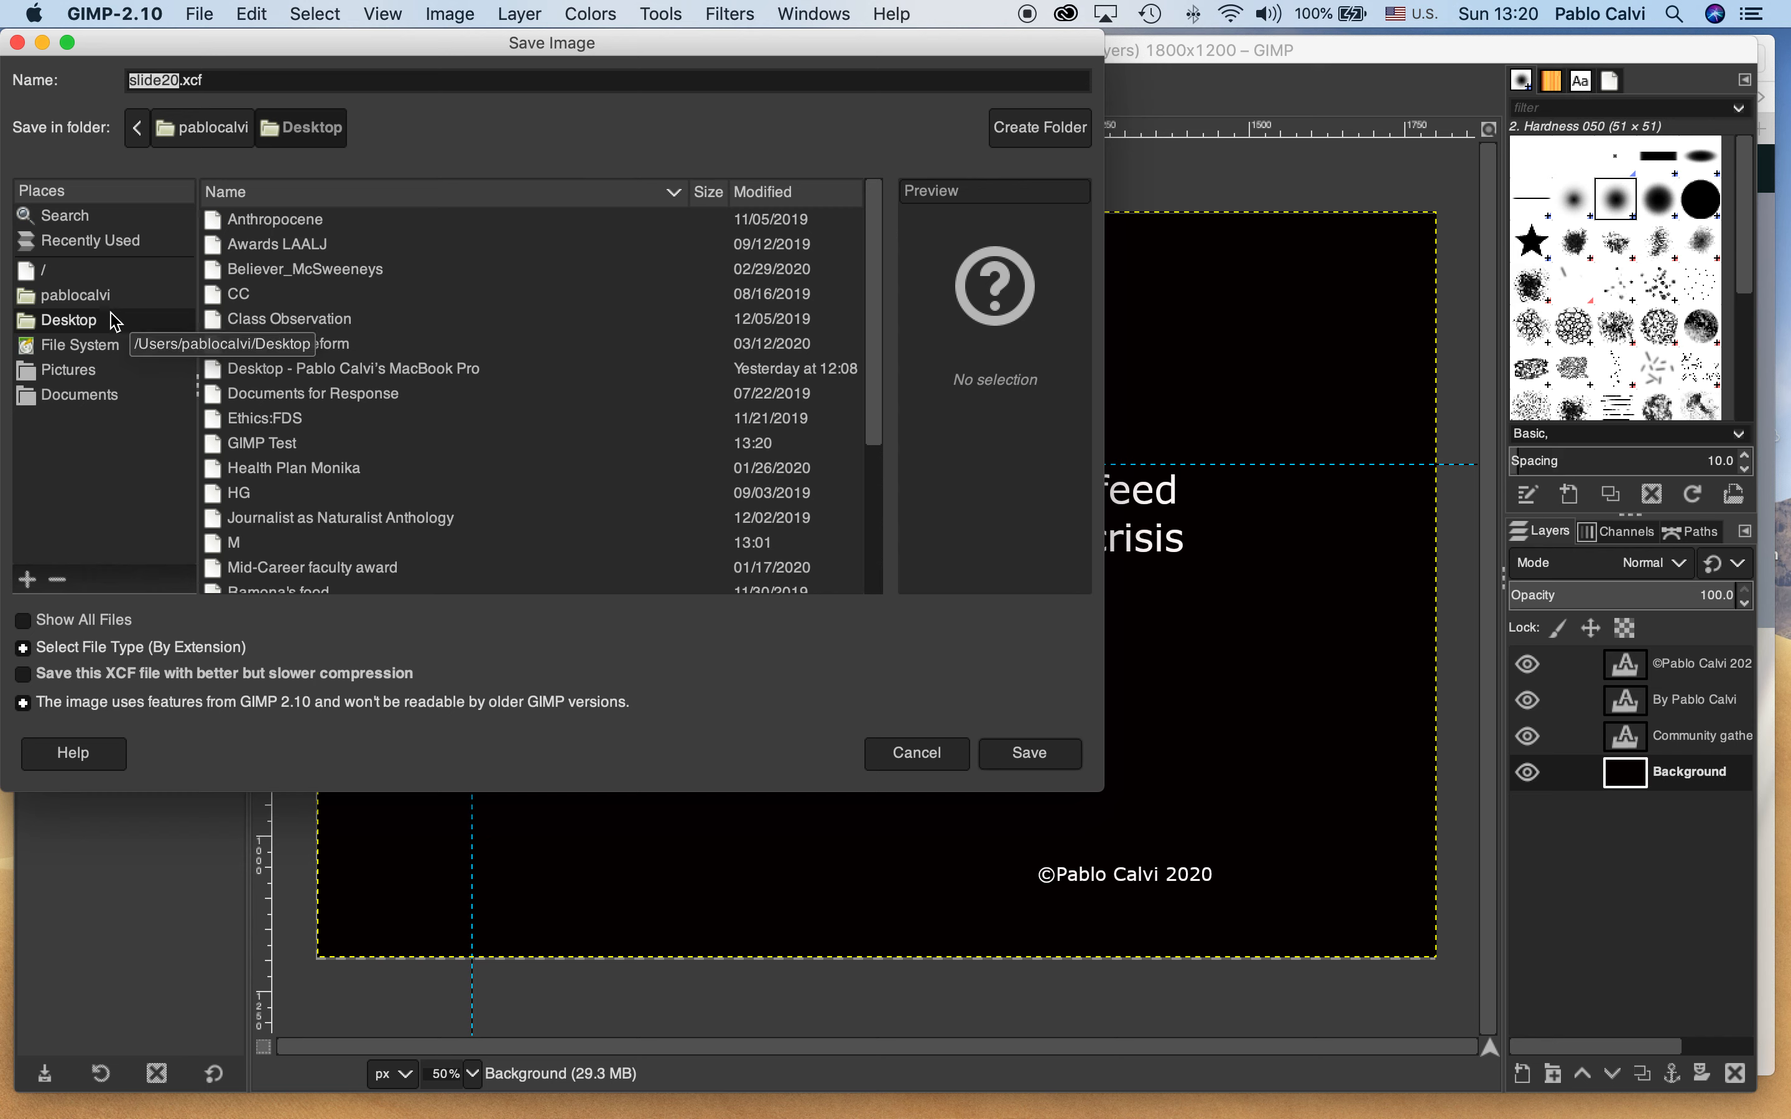
pyautogui.doubleClick(296, 444)
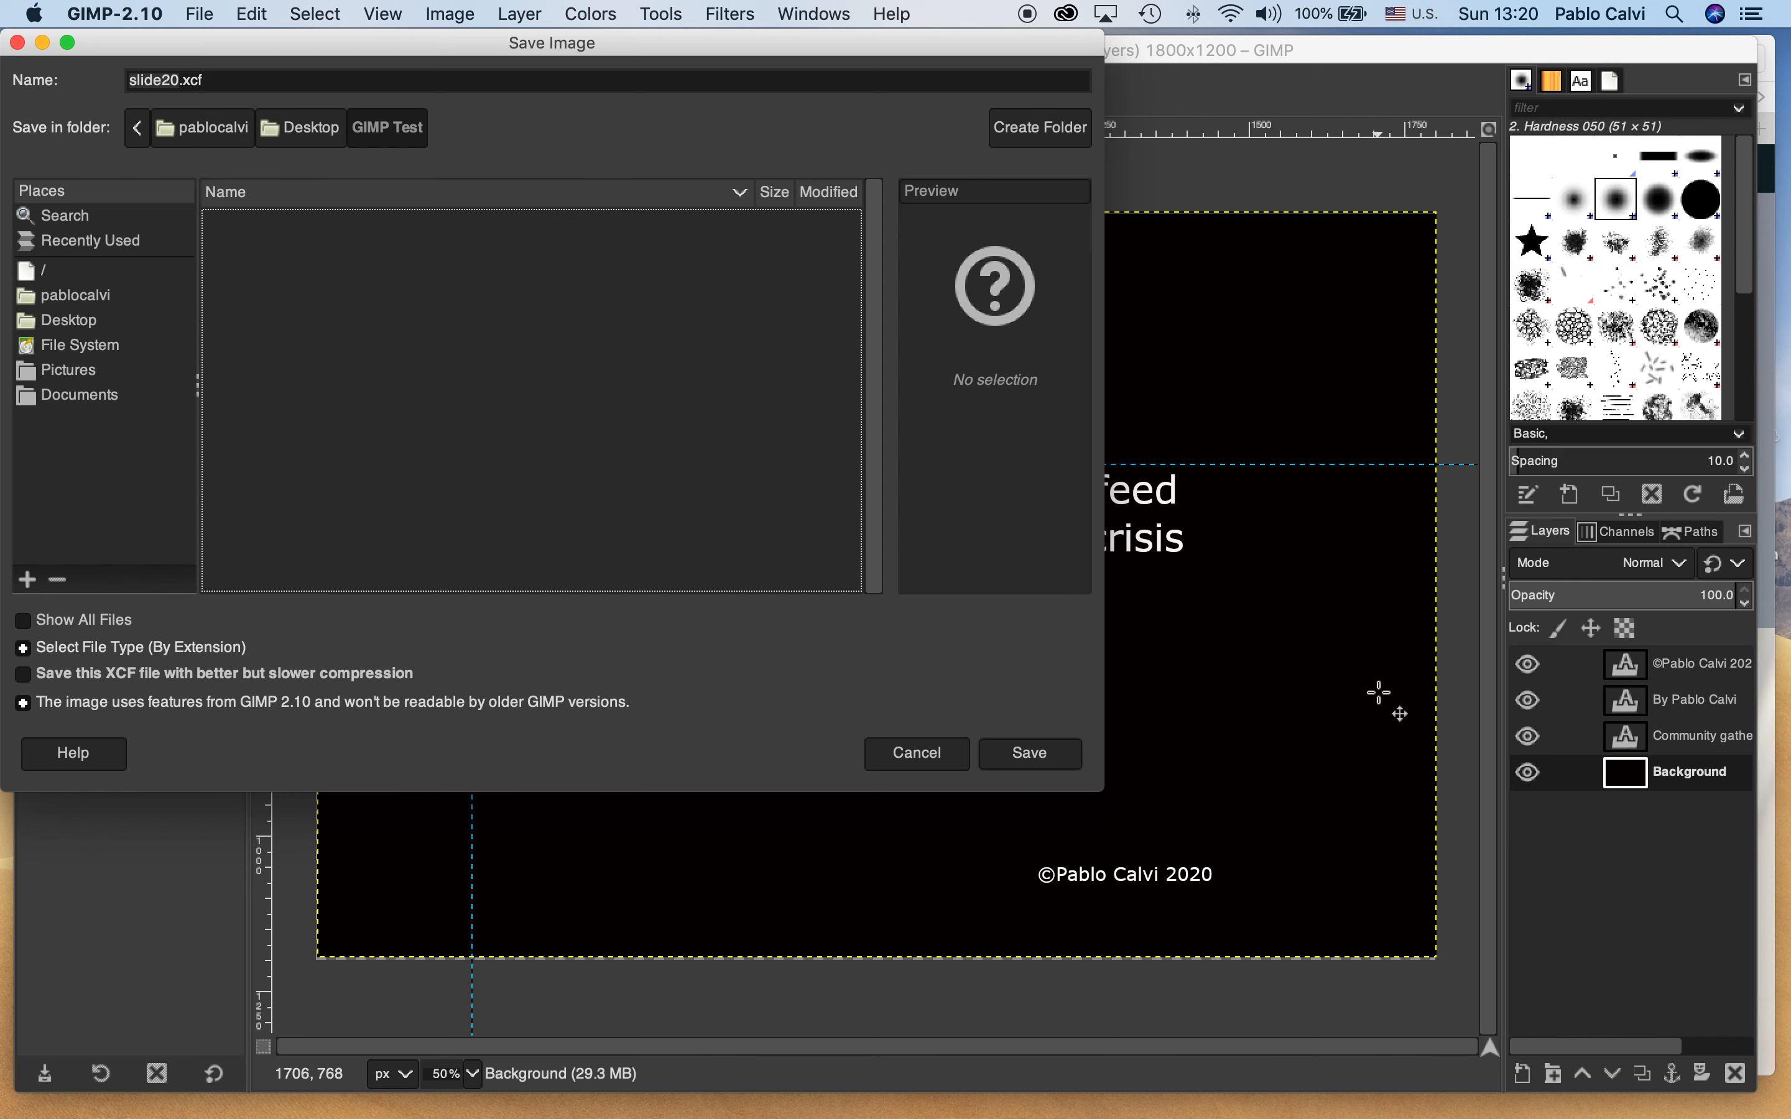
pyautogui.click(1030, 754)
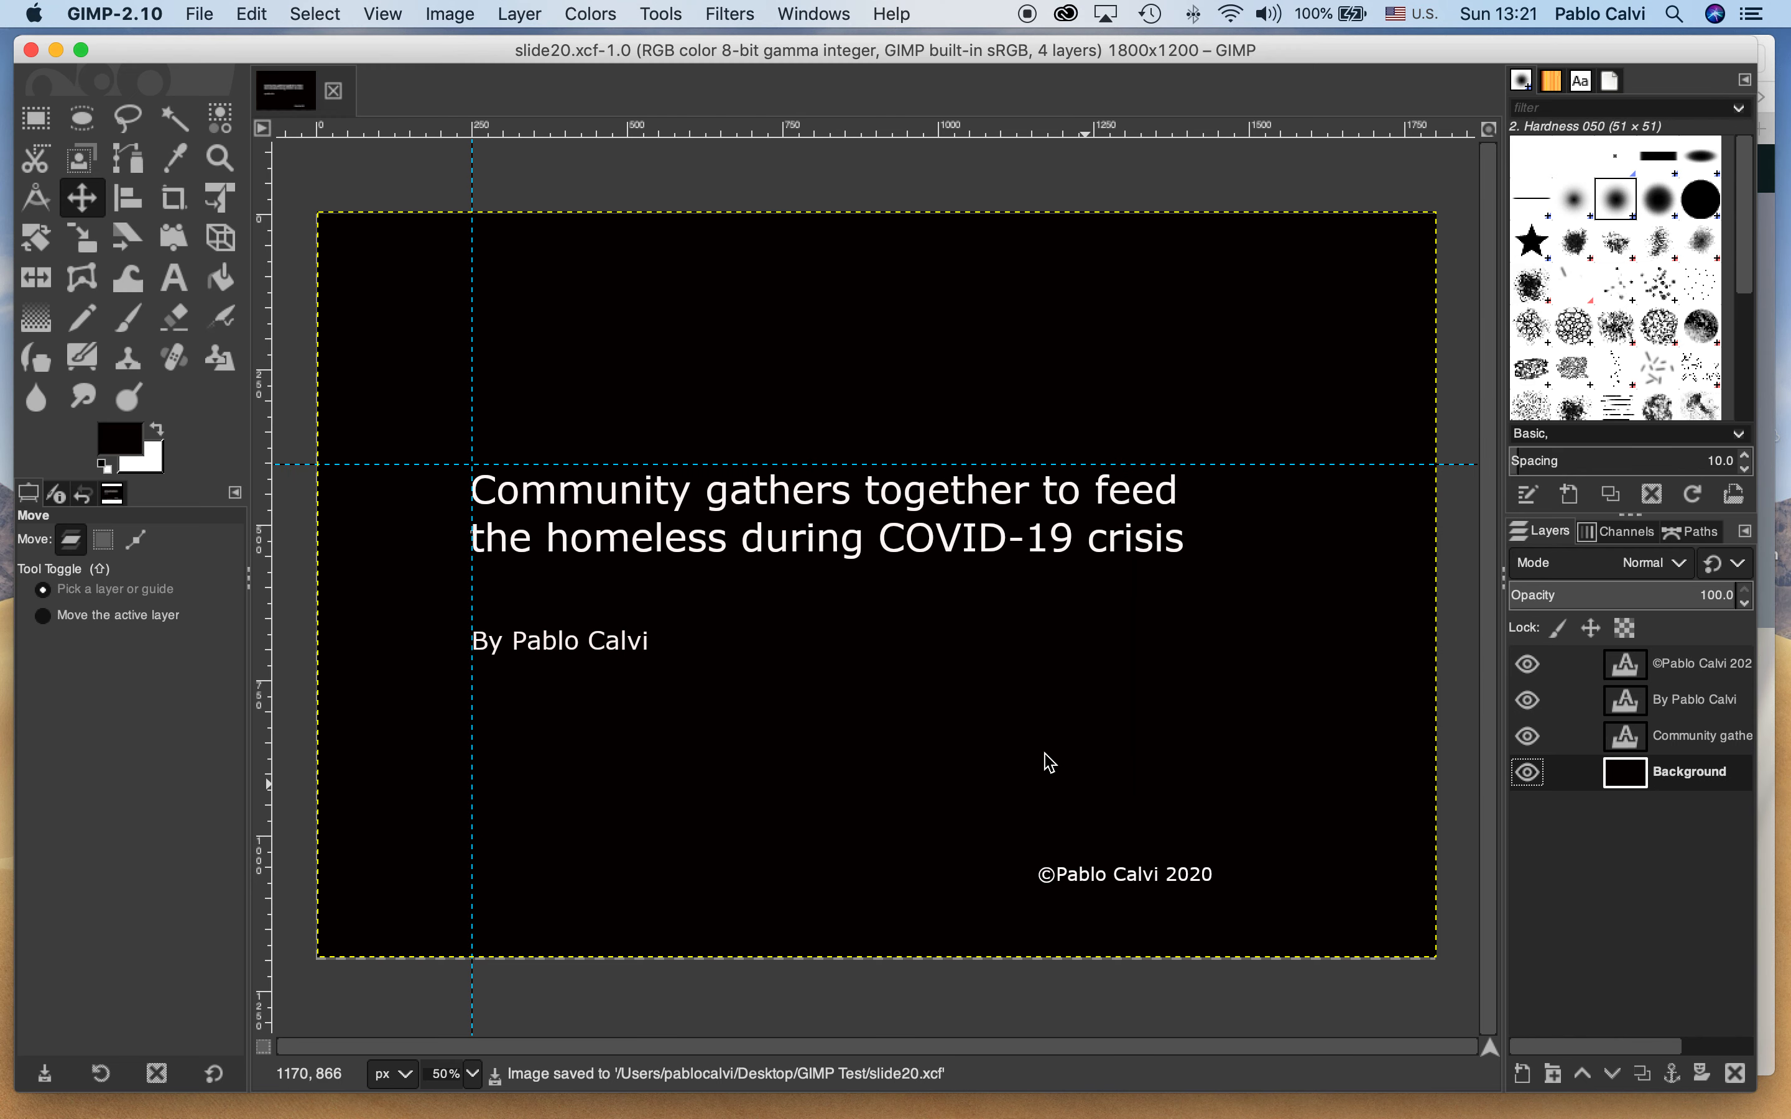
# Minimize GIMP, move the browser window aside and open the GIMP Test folder from the desktop in Finder
pyautogui.click(56, 50)
pyautogui.moveTo(385, 59); pyautogui.dragTo(1339, 79)
pyautogui.doubleClick(725, 440)
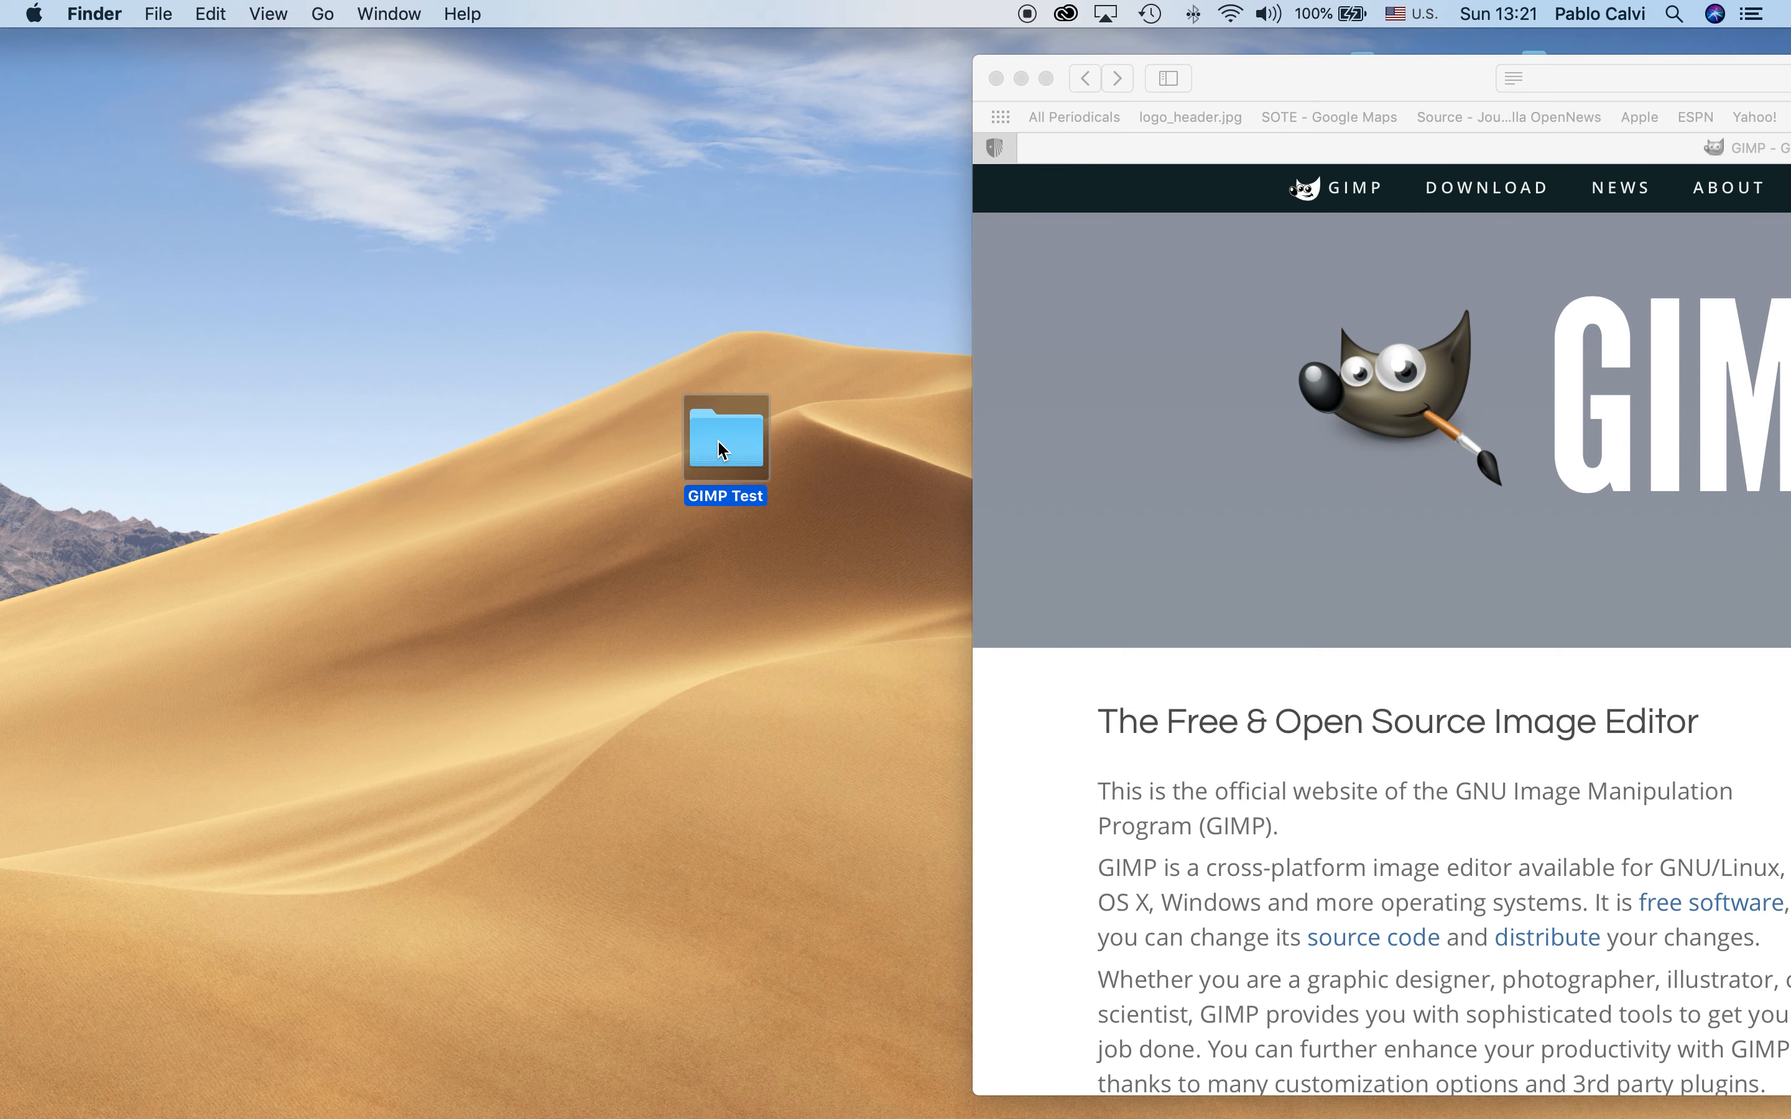
# View the exported Slide1.jpg at full size in Preview and close it again
pyautogui.click(688, 447)
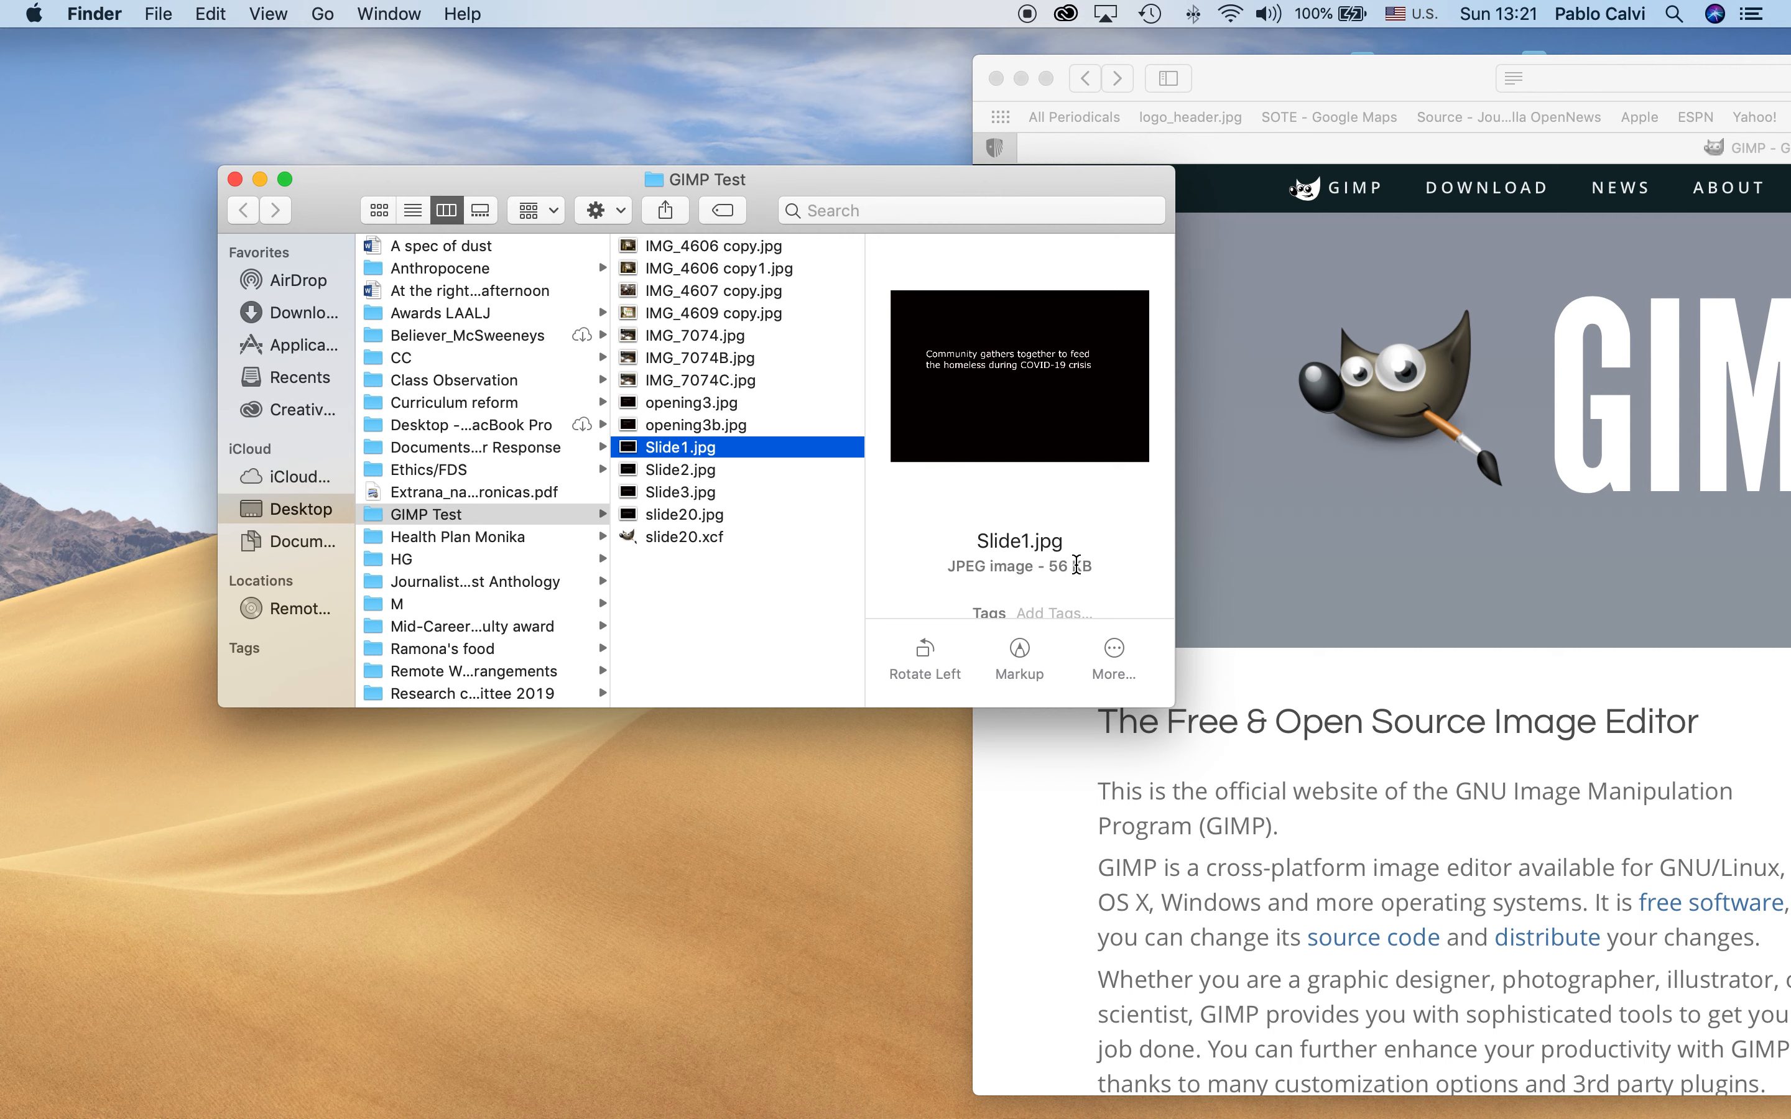
pyautogui.click(674, 473)
pyautogui.doubleClick(672, 447)
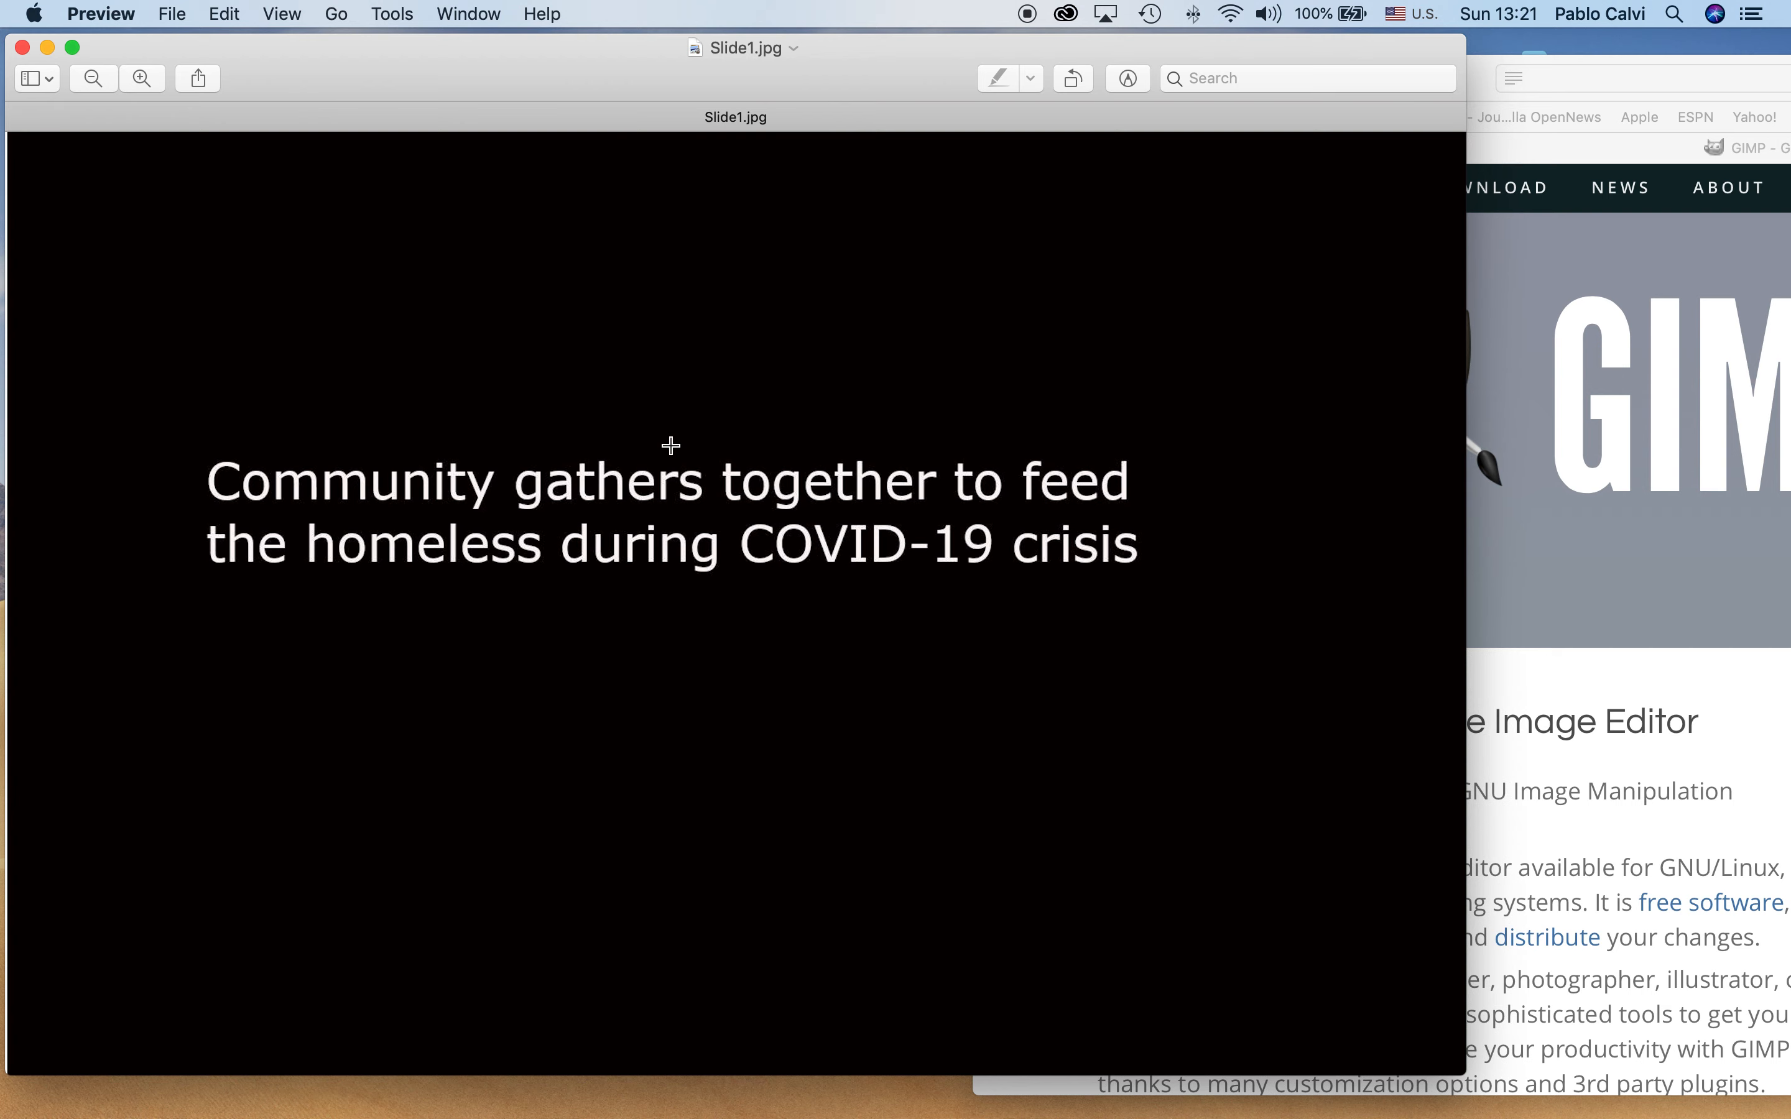
pyautogui.click(22, 47)
# Check the Finder previews of Slide2.jpg, Slide3.jpg and slide20.jpg in turn
pyautogui.click(690, 471)
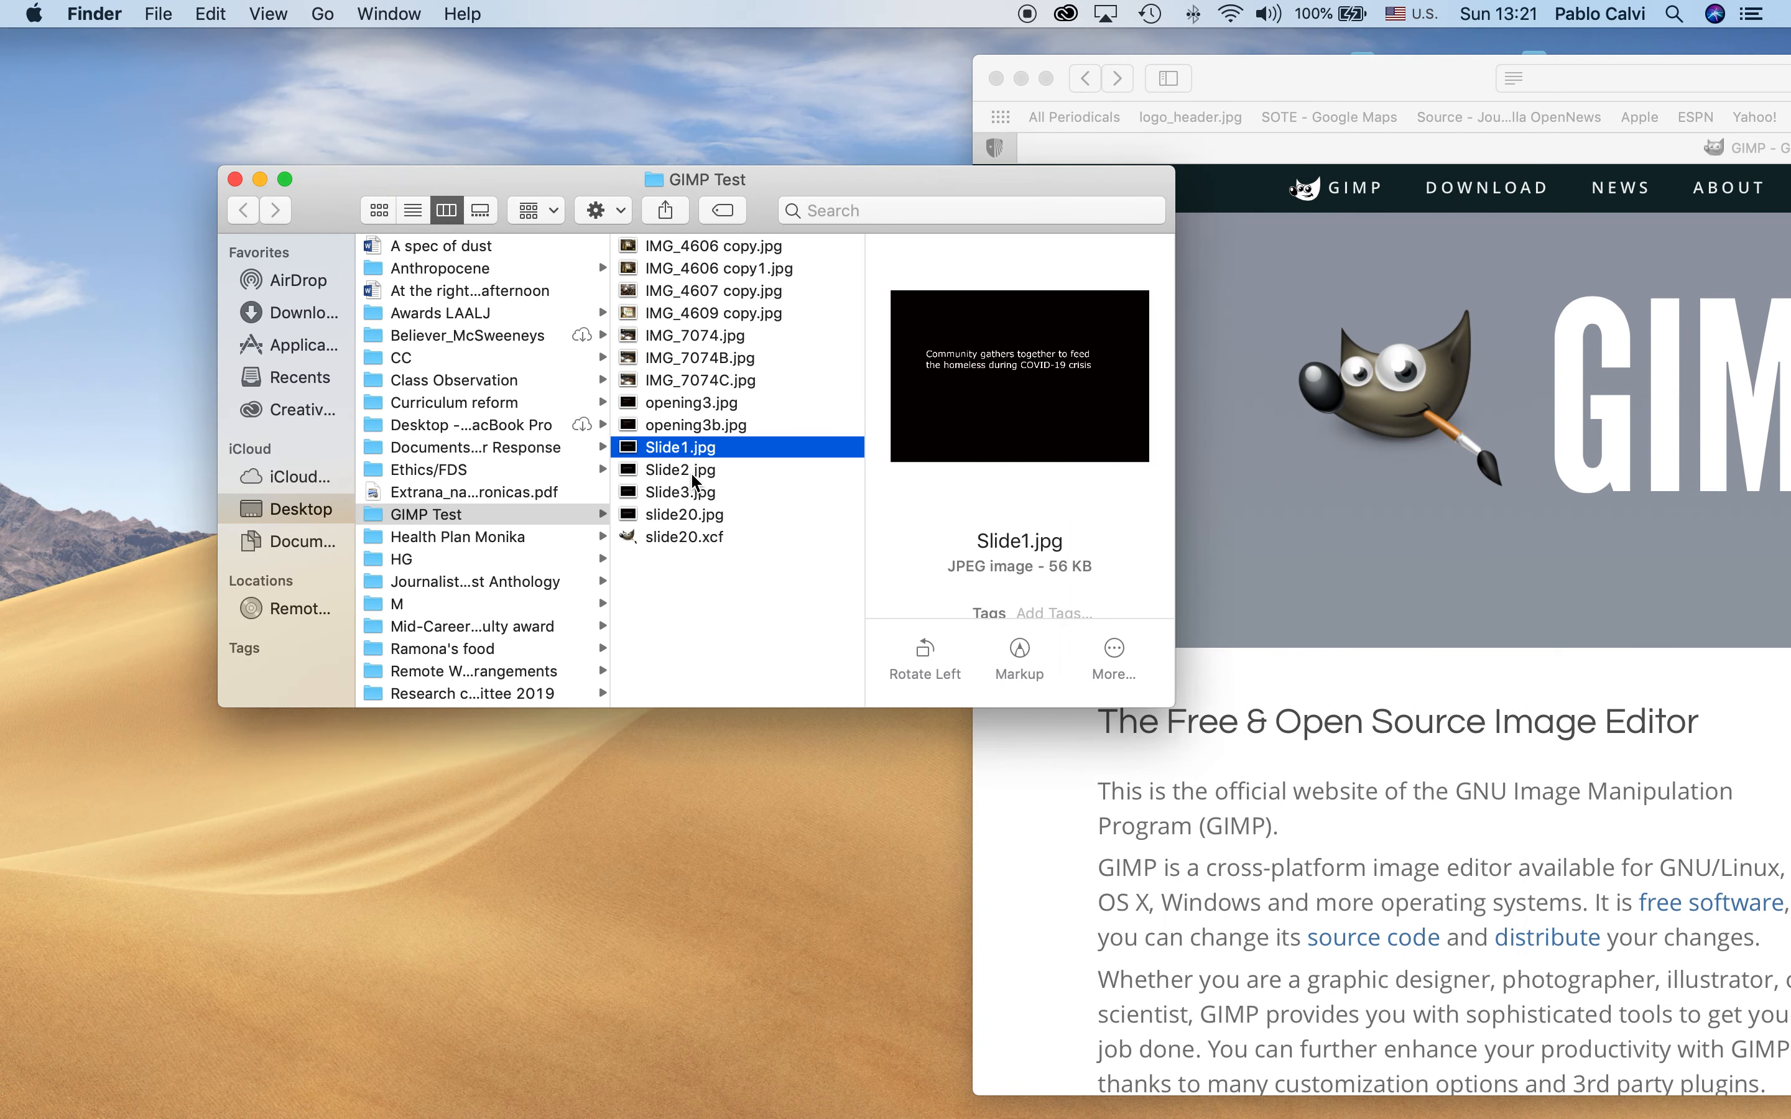
pyautogui.click(689, 471)
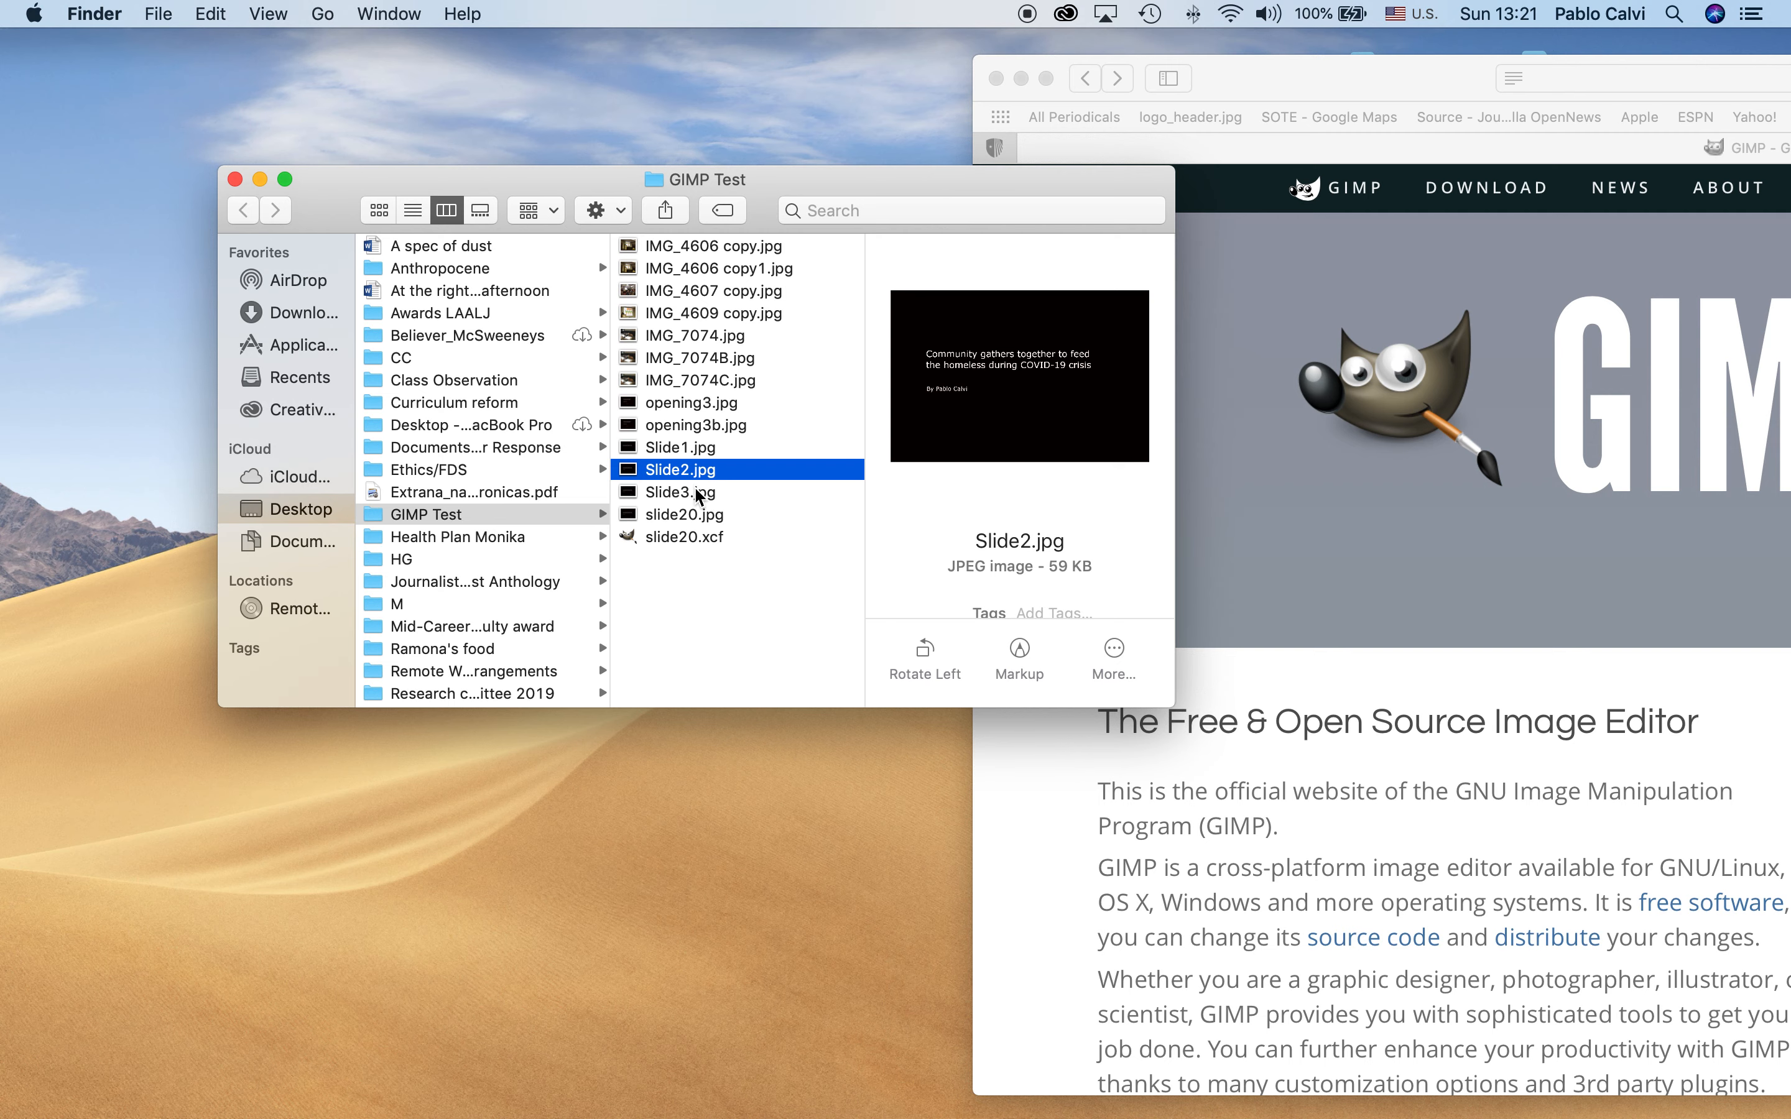
pyautogui.click(697, 493)
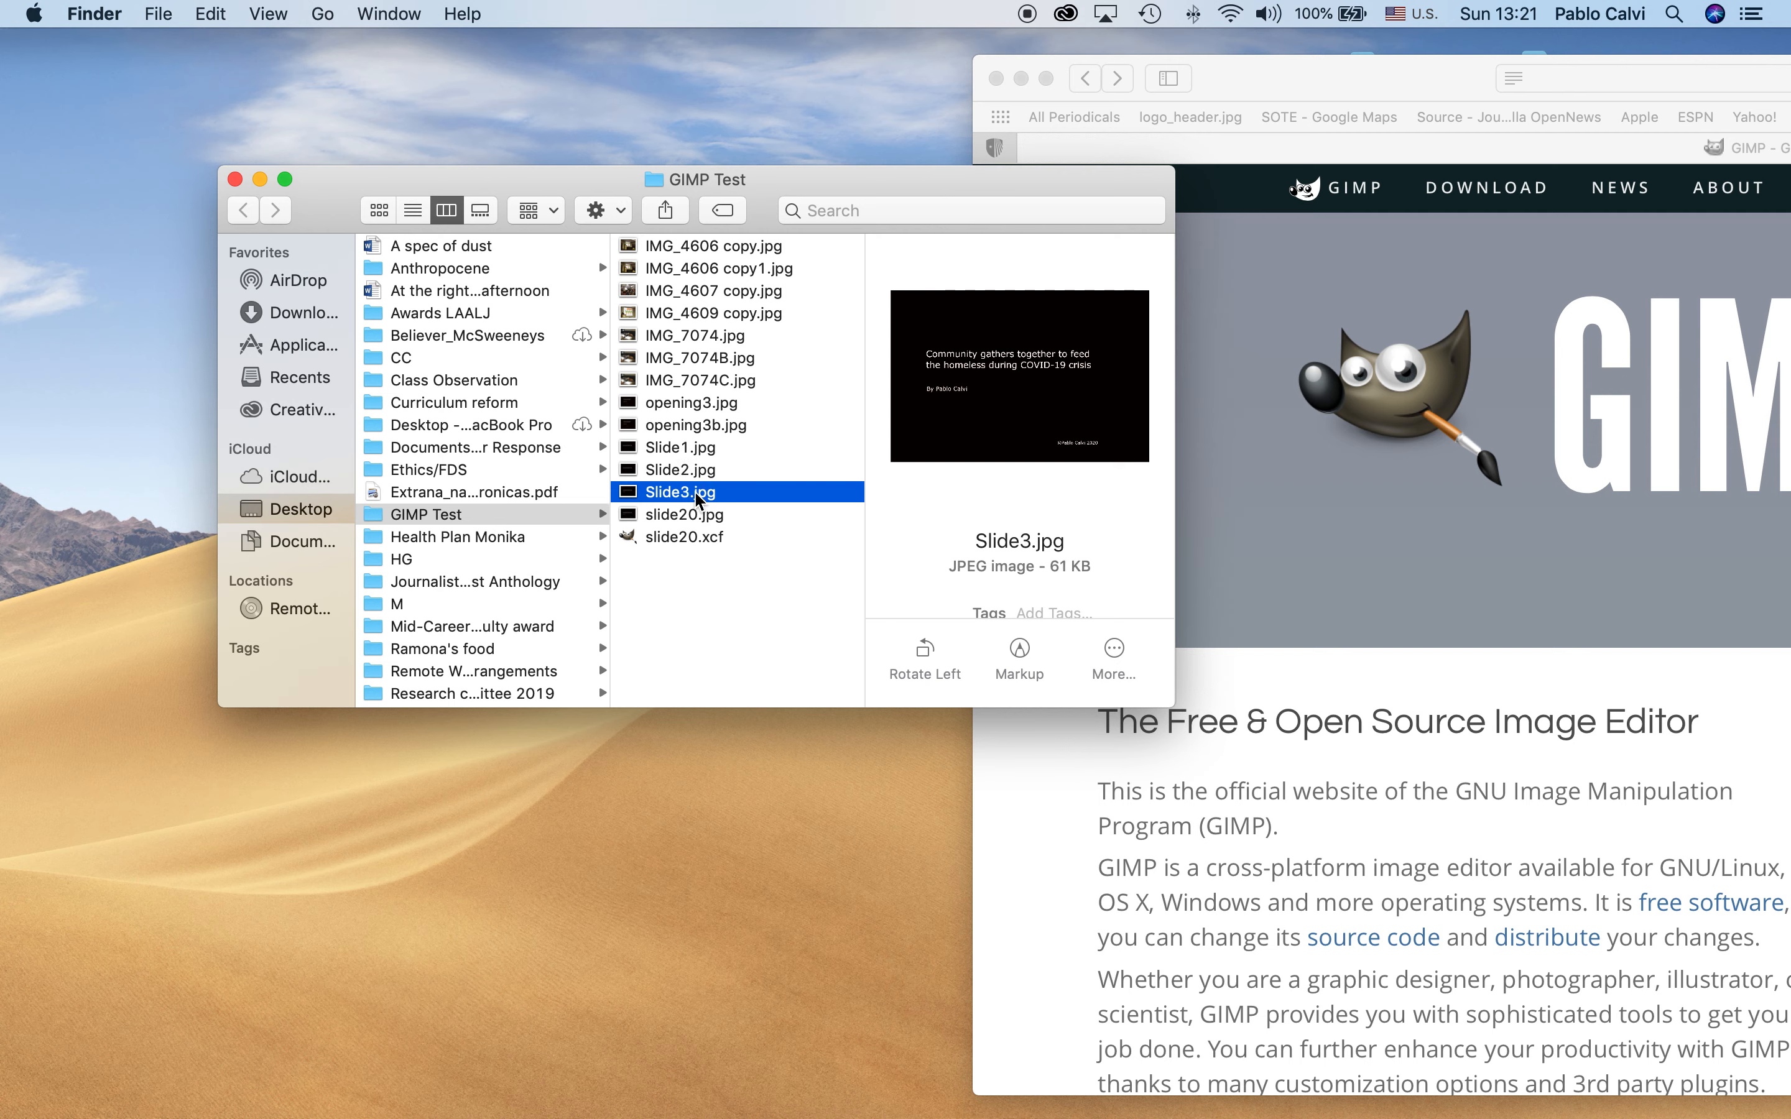
pyautogui.click(713, 522)
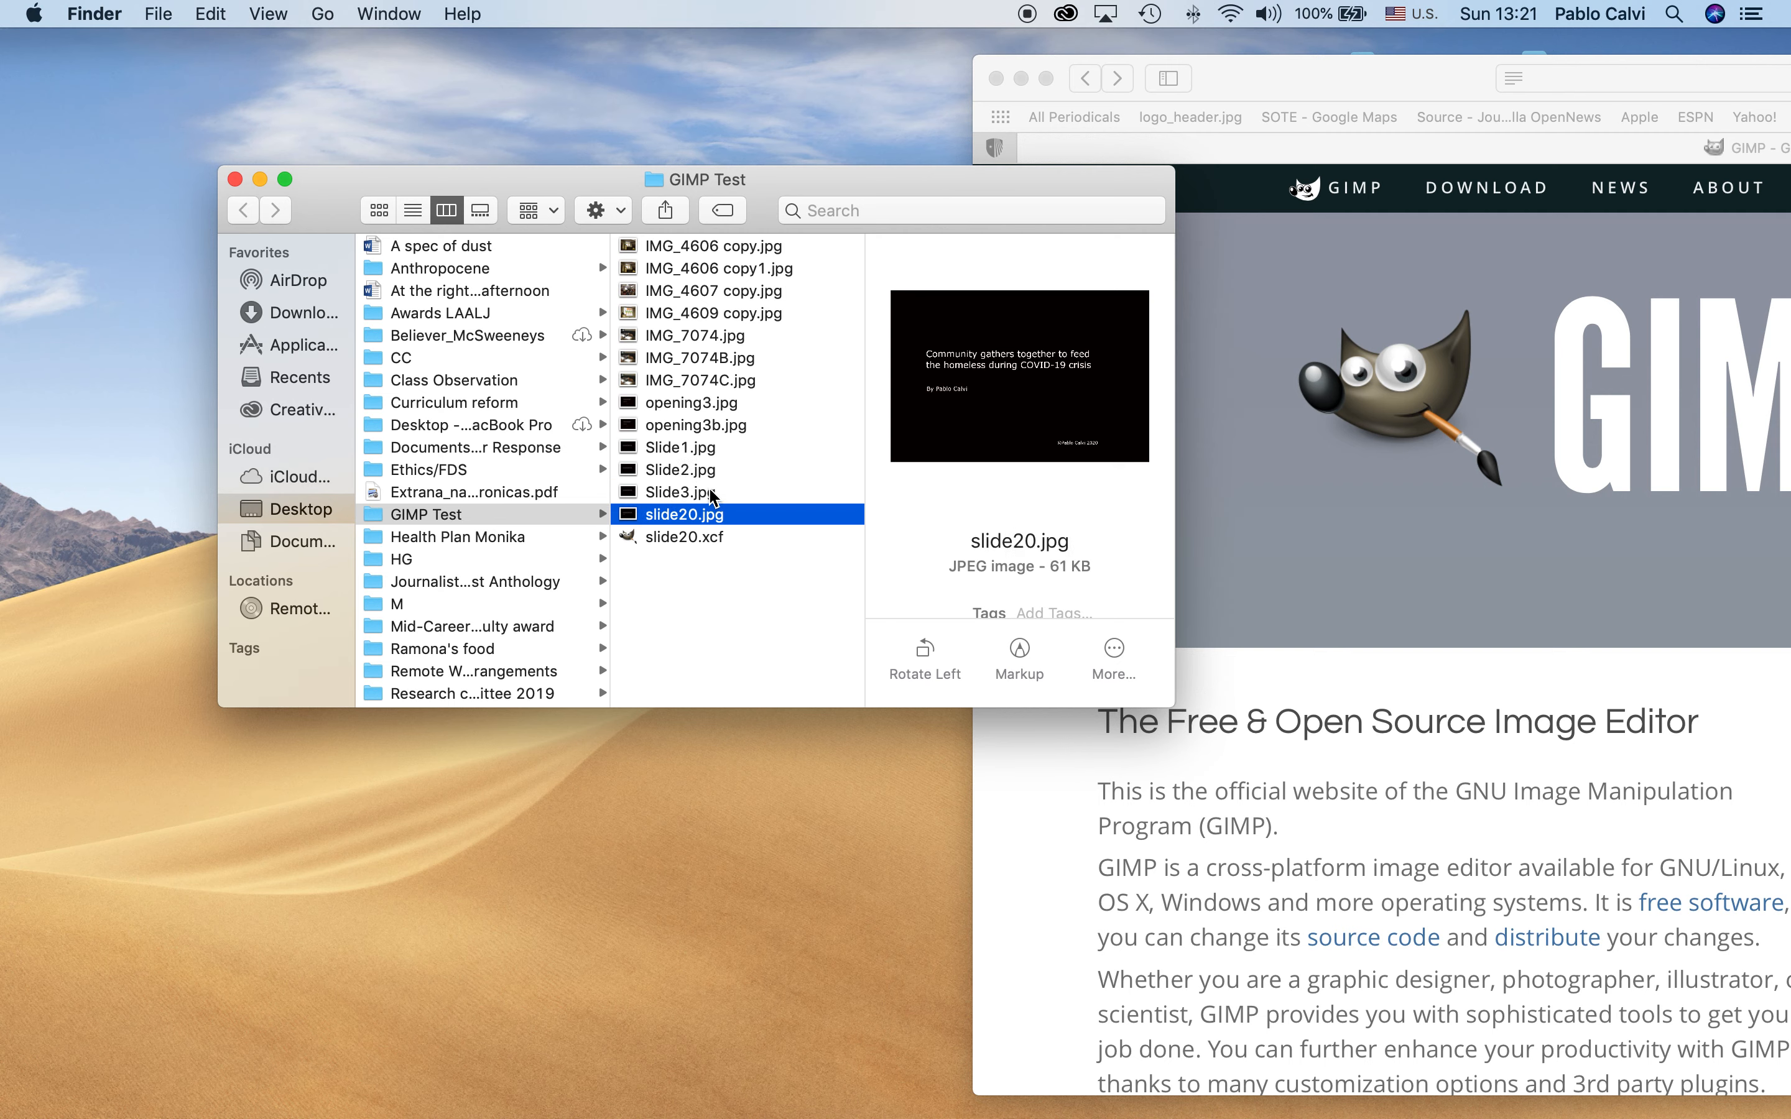
# Compare the previews of Slide3.jpg and slide20.jpg, and open the layered slide20.xcf in GIMP
pyautogui.click(696, 493)
pyautogui.click(696, 516)
pyautogui.doubleClick(685, 537)
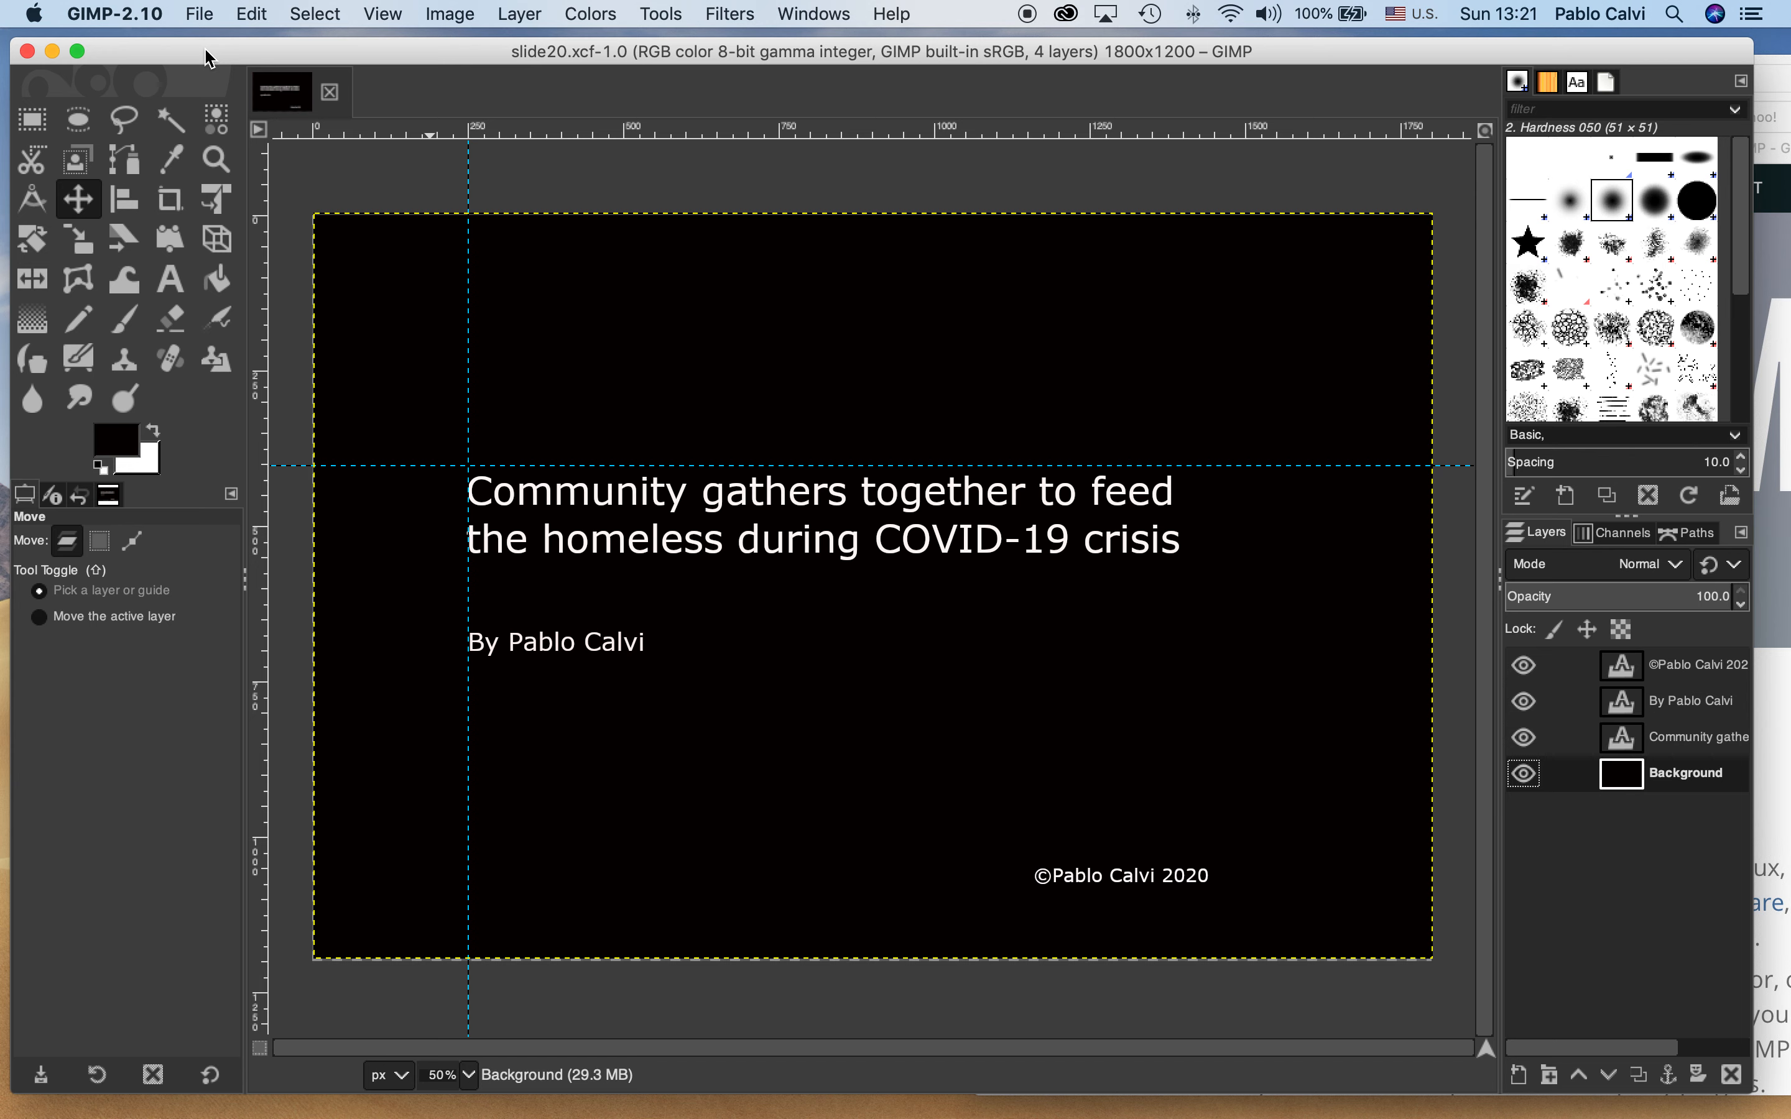